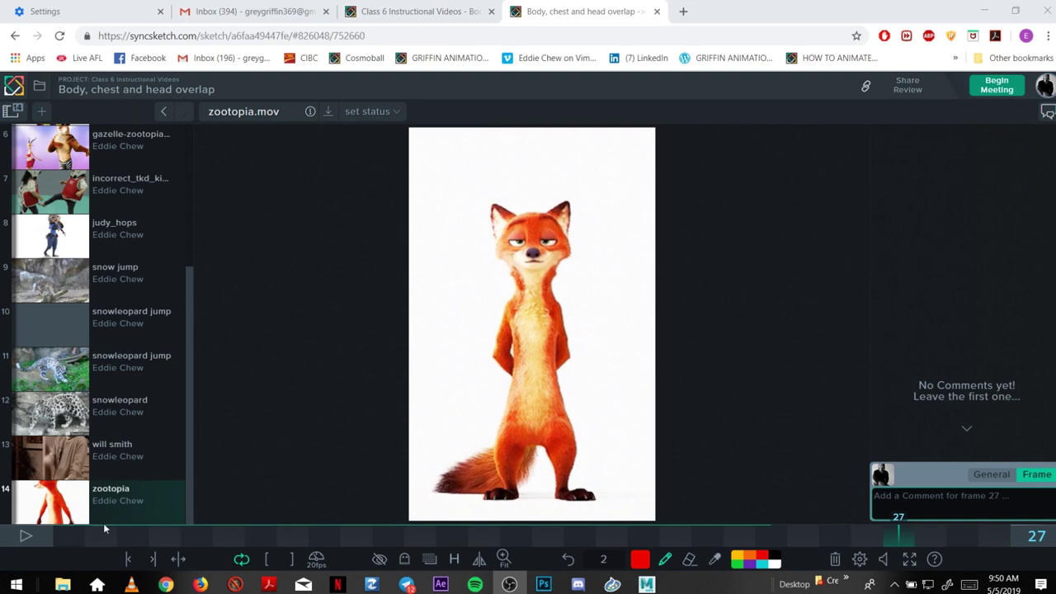
# - Examine the fox's turn in zootopia.mov by stepping through frames 1 to 6, playing the clip, and returning to frame 1
pyautogui.click(73, 535)
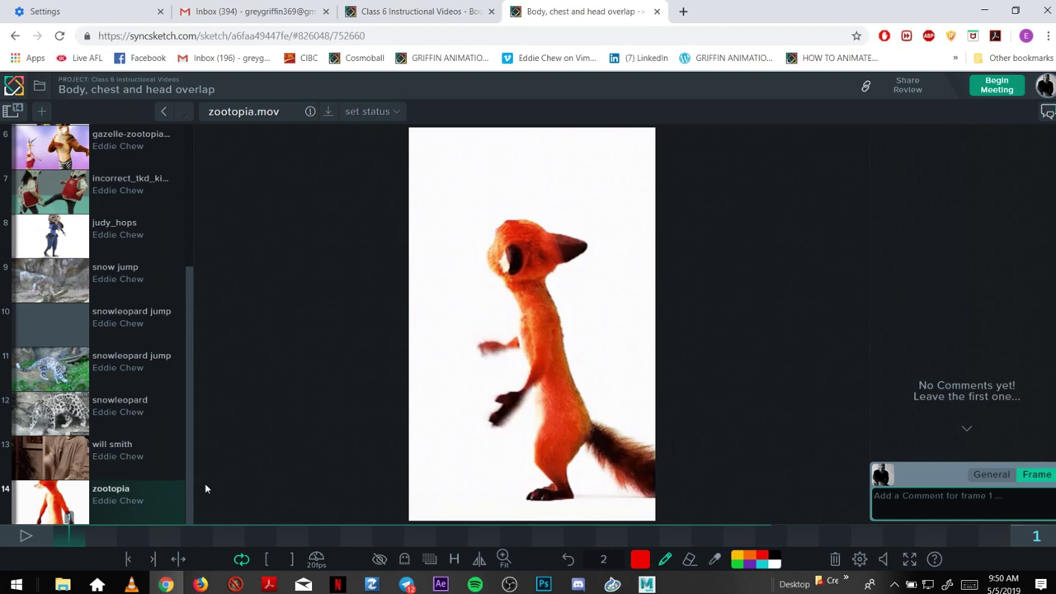
pyautogui.press('Right')
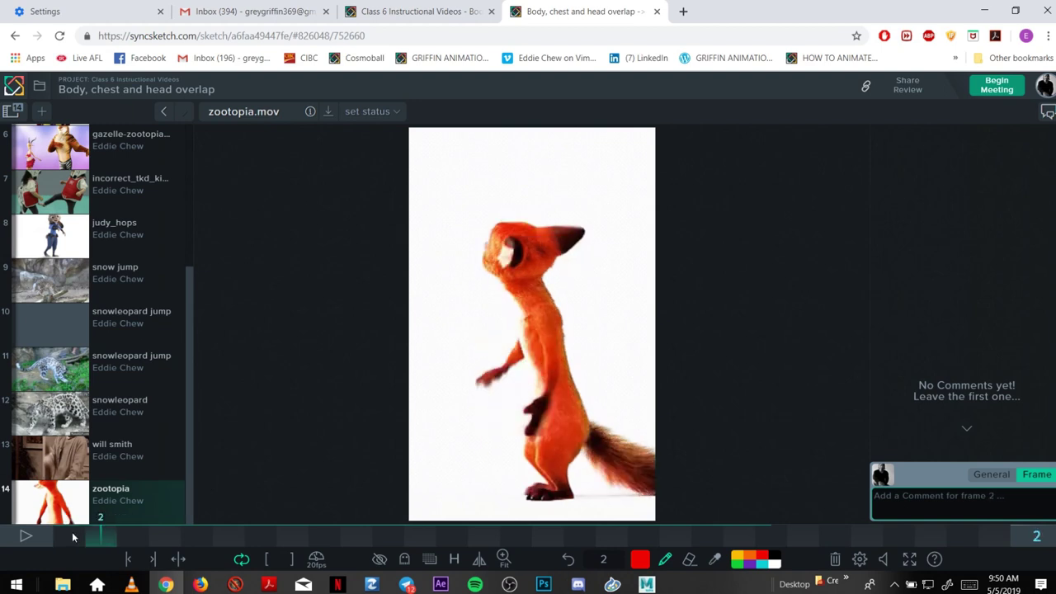
pyautogui.press('Right')
pyautogui.press('Right')
pyautogui.press('Right')
pyautogui.press('Right')
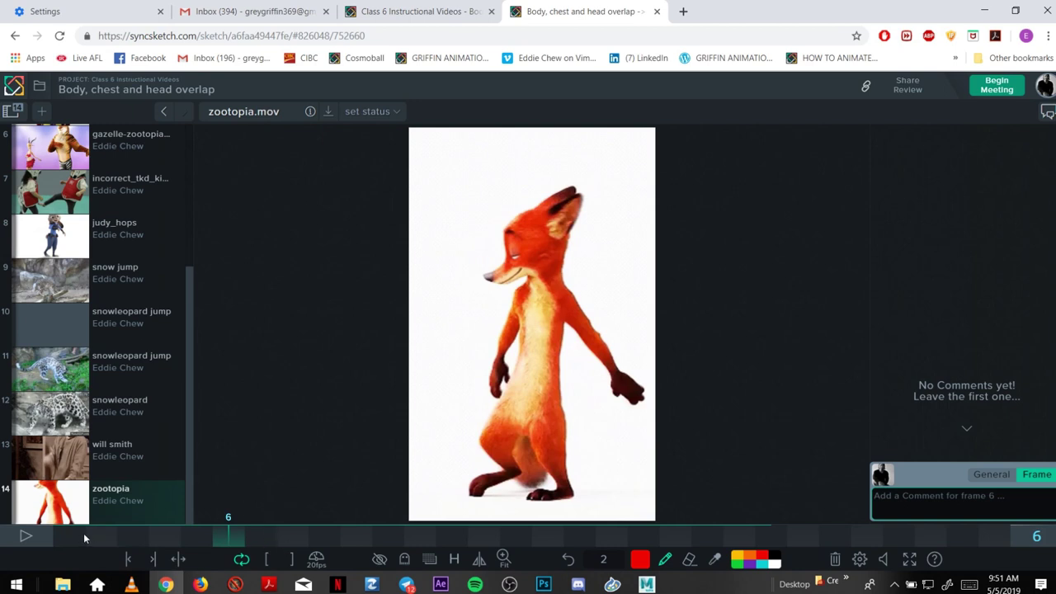
pyautogui.click(116, 533)
pyautogui.moveTo(115, 534); pyautogui.dragTo(66, 536)
pyautogui.click(36, 537)
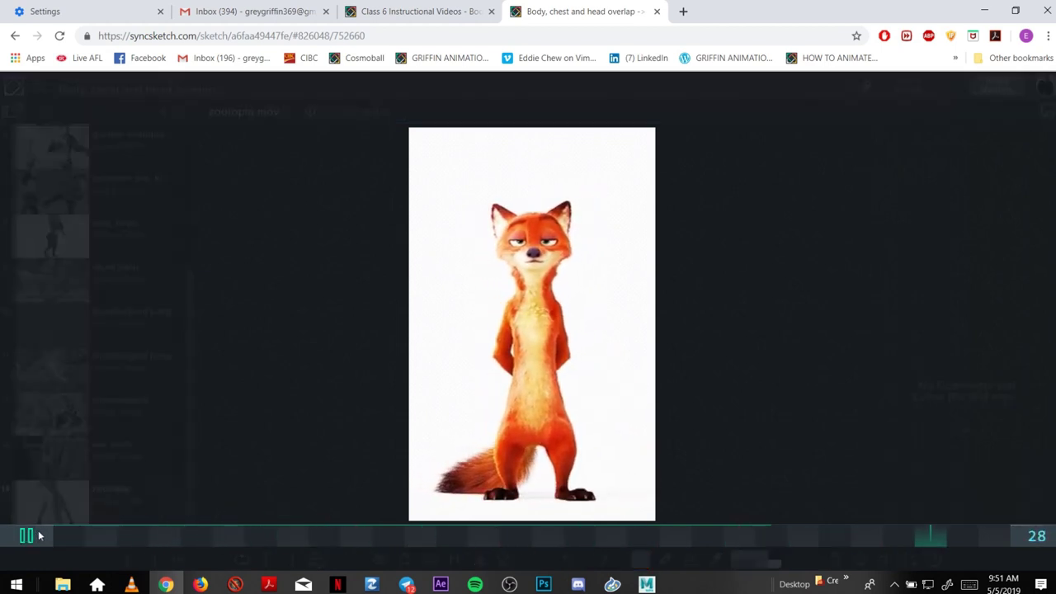
pyautogui.click(70, 535)
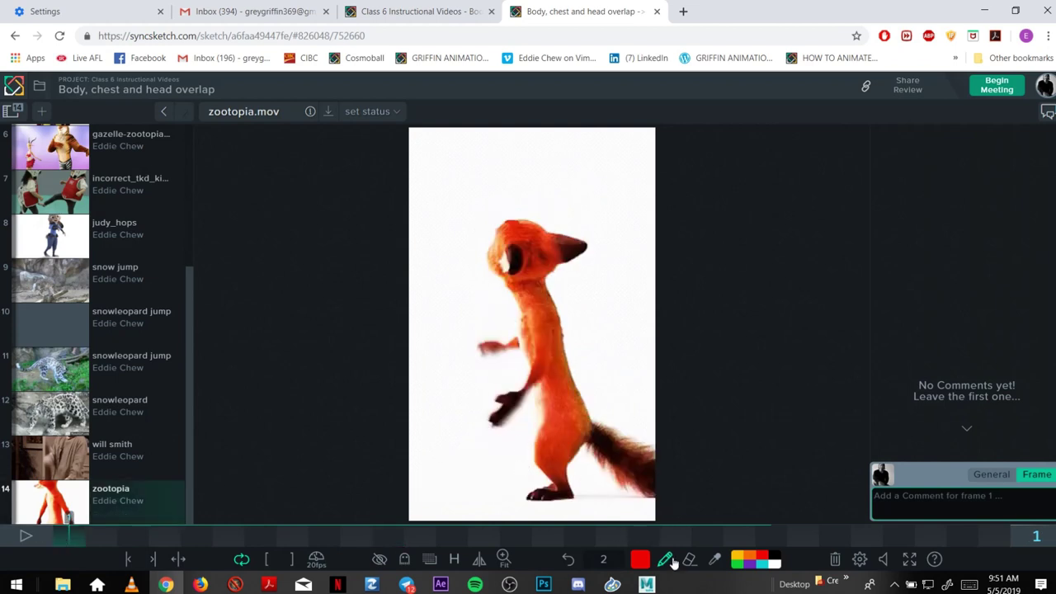
# - Set the sketch colour to green and examine the fox's body movement back and forth through the first ten frames, ending at frame 4
pyautogui.click(738, 564)
pyautogui.press('Right')
pyautogui.press('Right')
pyautogui.press('Right')
pyautogui.press('Right')
pyautogui.press('Right')
pyautogui.press('Right')
pyautogui.press('Right')
pyautogui.press('Right')
pyautogui.press('Right')
pyautogui.press('Left')
pyautogui.press('Left')
pyautogui.press('Left')
pyautogui.press('Left')
pyautogui.press('Left')
pyautogui.press('Left')
pyautogui.press('Right')
pyautogui.press('Right')
pyautogui.press('Left')
pyautogui.press('Left')
pyautogui.press('Left')
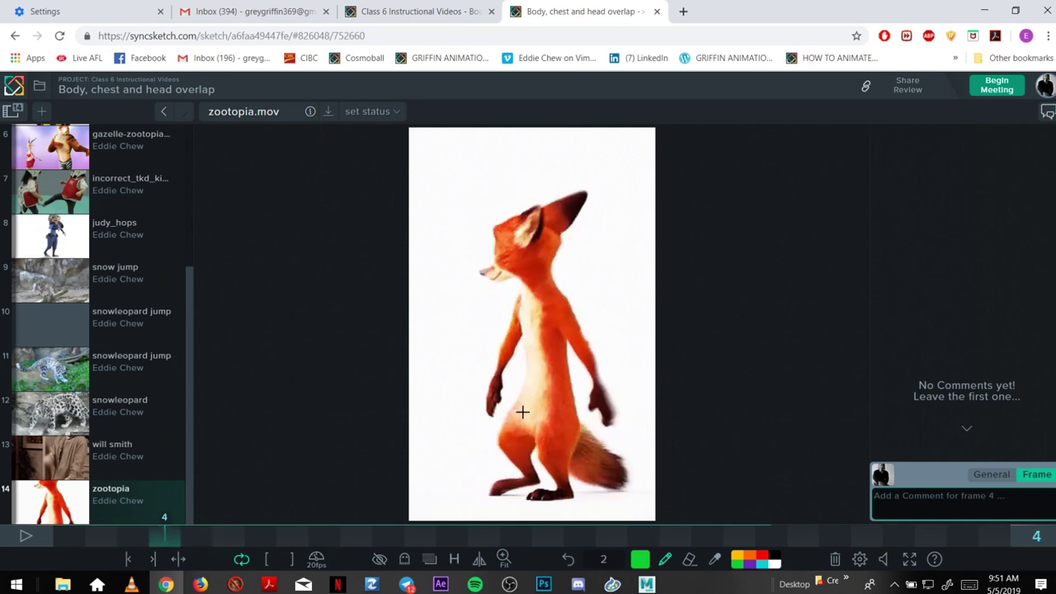
# - Turn on onion skinning for the sketches and check the hip movement across frames 3 to 7
pyautogui.click(405, 569)
pyautogui.click(446, 523)
pyautogui.press('Left')
pyautogui.press('Right')
pyautogui.press('Right')
pyautogui.press('Right')
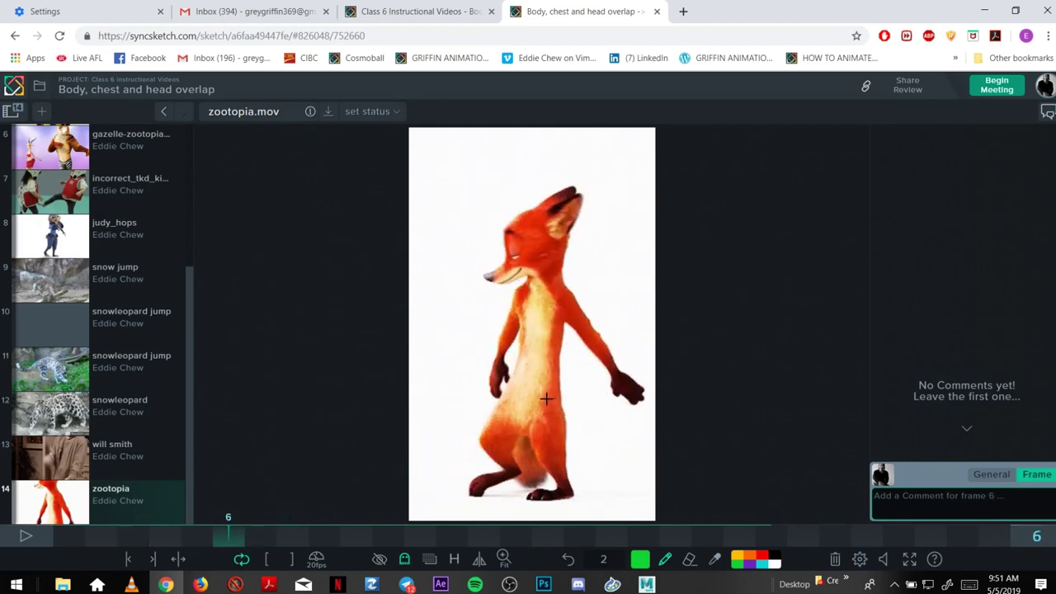
pyautogui.press('Right')
pyautogui.press('Left')
pyautogui.press('Left')
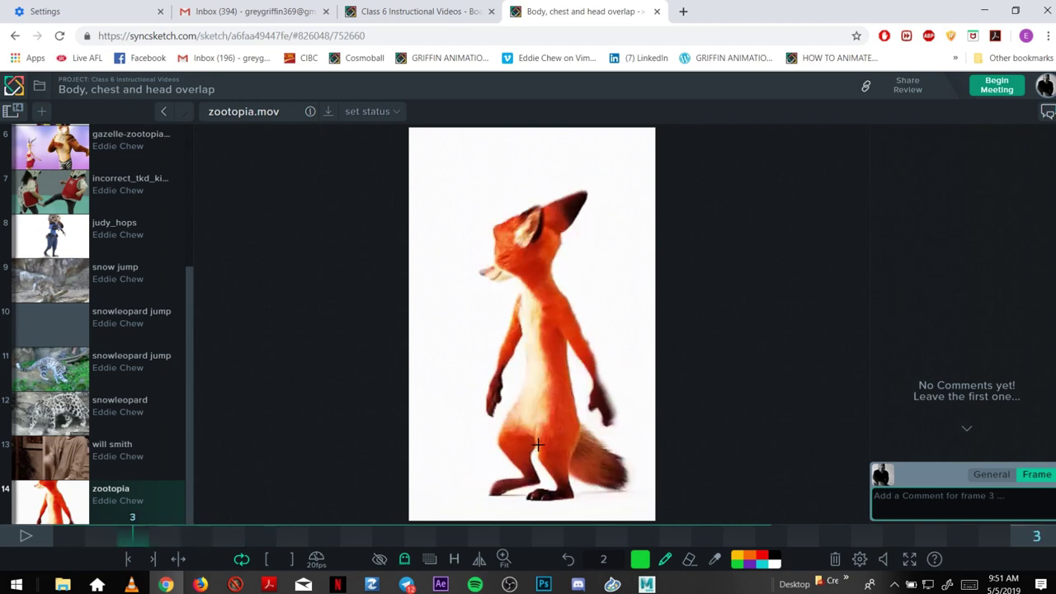
# - Mark the fox's hip position with a green dot on each of frames 4 to 8
pyautogui.press('Right')
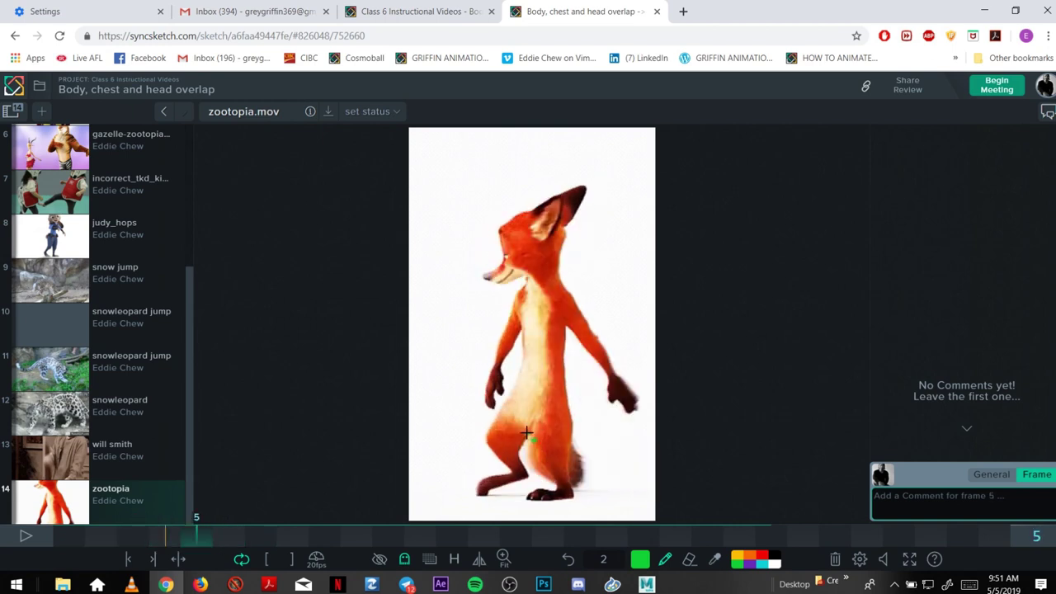
pyautogui.press('Right')
pyautogui.press('Right')
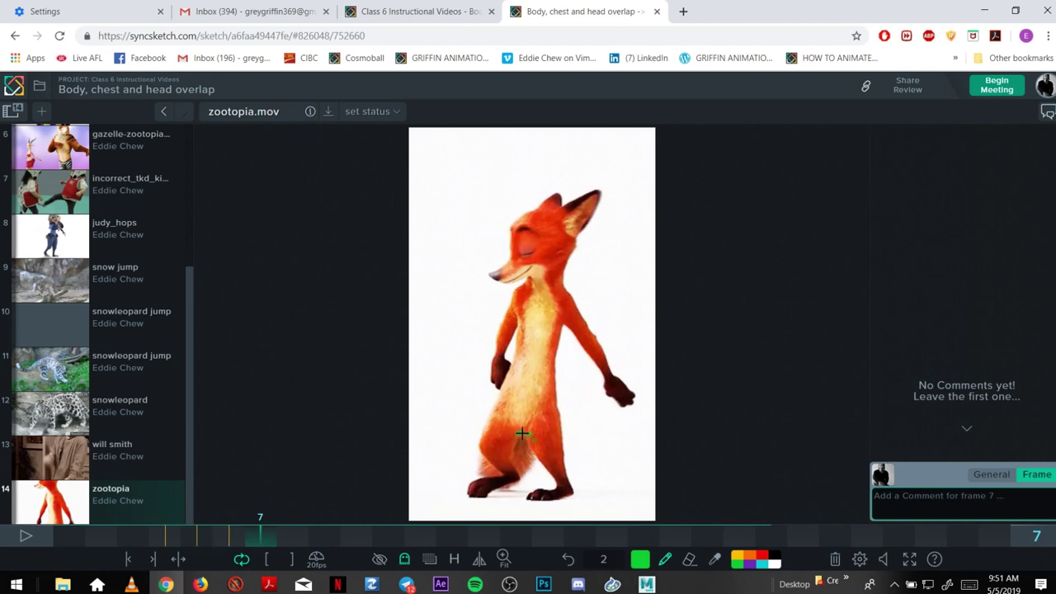
pyautogui.press('Right')
pyautogui.press('Left')
pyautogui.press('Left')
pyautogui.press('Left')
pyautogui.press('Left')
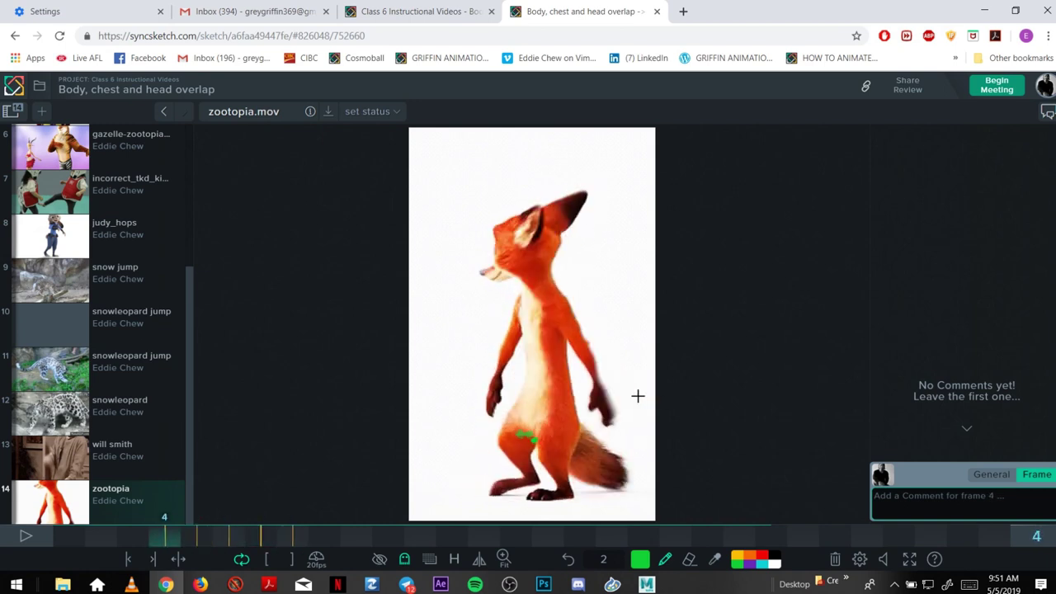
# - Circle the fox's hips in green on frame 4 and add a green arrow pointing at them from behind
pyautogui.press('Right')
pyautogui.press('Right')
pyautogui.press('Left')
pyautogui.press('Left')
pyautogui.moveTo(561, 383)
pyautogui.mouseDown()
pyautogui.moveTo(507, 404)
pyautogui.moveTo(577, 429)
pyautogui.moveTo(636, 388)
pyautogui.mouseUp()
pyautogui.press('Right')
pyautogui.press('Right')
pyautogui.press('Right')
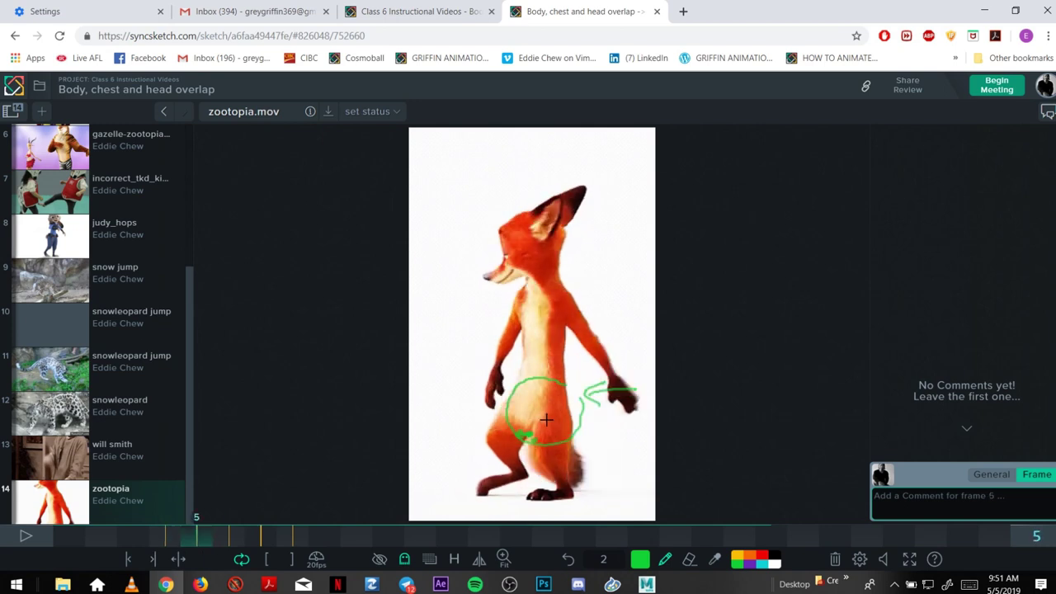
# - Circle the fox's shifted hips in green on the frames following frame 4 and compare the circles up to frame 8
pyautogui.moveTo(552, 388)
pyautogui.mouseDown()
pyautogui.moveTo(499, 395)
pyautogui.moveTo(502, 432)
pyautogui.moveTo(547, 434)
pyautogui.moveTo(563, 390)
pyautogui.mouseUp()
pyautogui.press('Right')
pyautogui.press('Left')
pyautogui.press('Left')
pyautogui.press('Left')
pyautogui.press('Left')
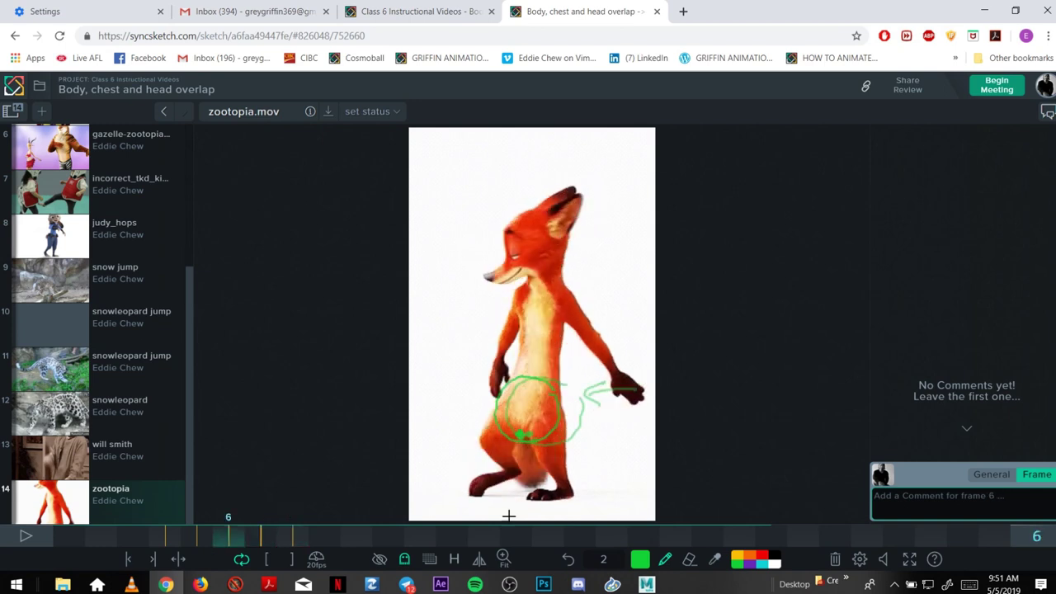
pyautogui.press('Right')
pyautogui.press('Right')
pyautogui.press('Right')
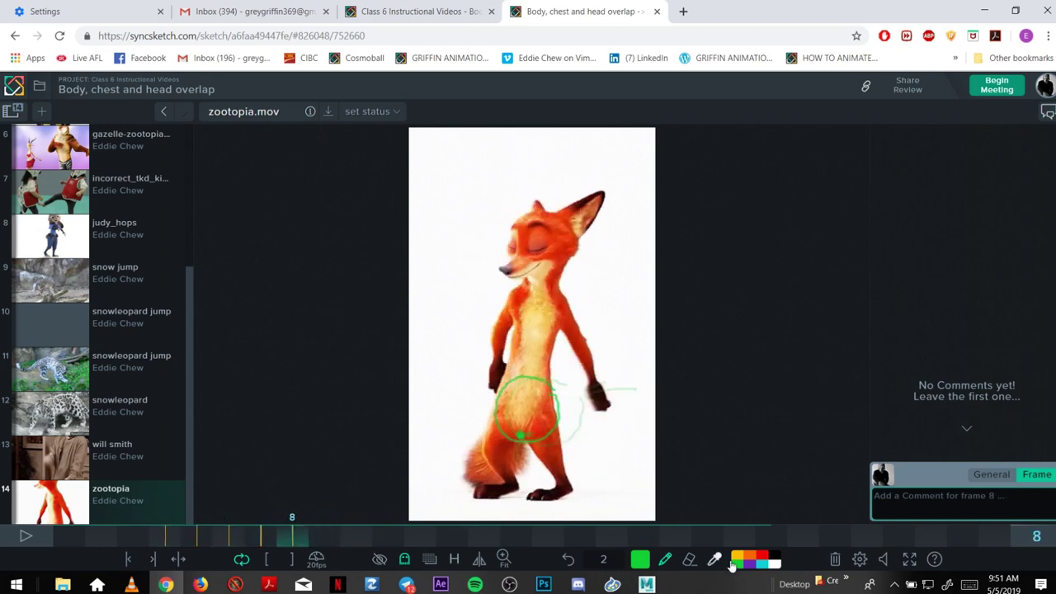
# - Outline the fox's chest in red with a centre line, and add red direction arrows on both sides of the hips on frame 6
pyautogui.click(762, 555)
pyautogui.press('Left')
pyautogui.press('Left')
pyautogui.press('Left')
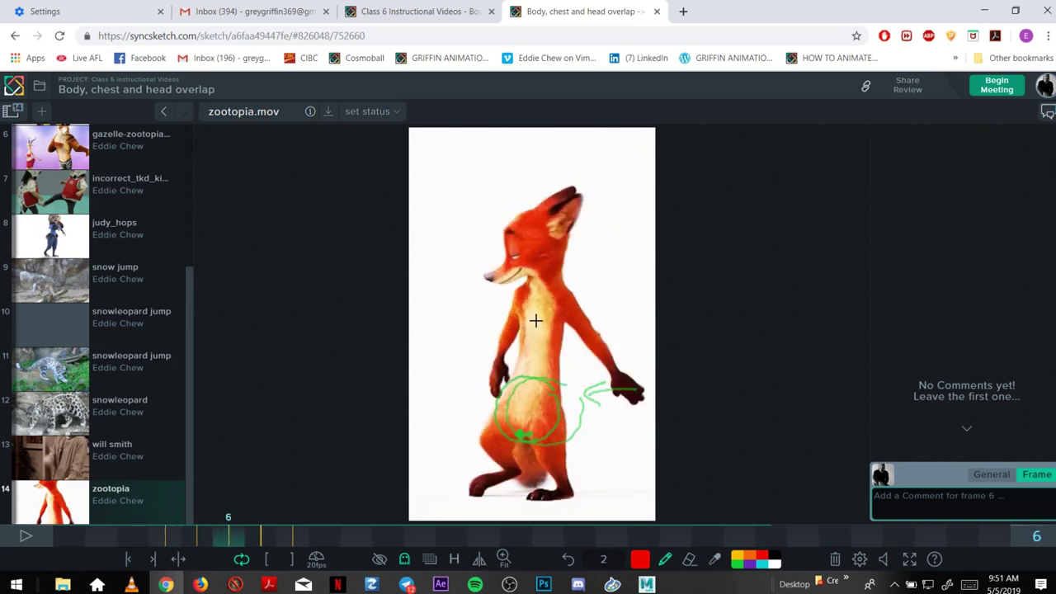
pyautogui.moveTo(534, 293)
pyautogui.mouseDown()
pyautogui.moveTo(516, 323)
pyautogui.moveTo(538, 342)
pyautogui.moveTo(563, 334)
pyautogui.moveTo(569, 313)
pyautogui.moveTo(556, 297)
pyautogui.moveTo(534, 310)
pyautogui.moveTo(533, 338)
pyautogui.moveTo(531, 288)
pyautogui.moveTo(539, 314)
pyautogui.mouseUp()
pyautogui.press('Right')
pyautogui.press('Right')
pyautogui.moveTo(564, 380)
pyautogui.mouseDown()
pyautogui.moveTo(594, 377)
pyautogui.moveTo(579, 381)
pyautogui.mouseUp()
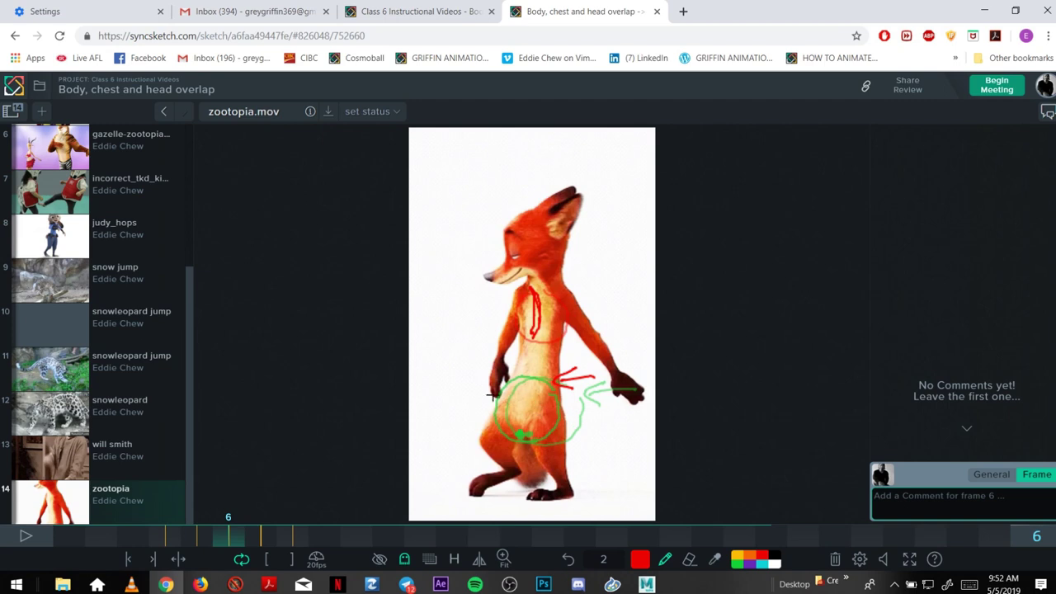
pyautogui.moveTo(492, 384)
pyautogui.mouseDown()
pyautogui.moveTo(464, 396)
pyautogui.moveTo(483, 400)
pyautogui.moveTo(480, 409)
pyautogui.mouseUp()
# - Outline the fox's chest in cyan with a direction arrow above it on frame 6, and draw cyan chest crosshairs on frame 8
pyautogui.click(736, 564)
pyautogui.click(763, 567)
pyautogui.moveTo(529, 340)
pyautogui.mouseDown()
pyautogui.moveTo(534, 292)
pyautogui.moveTo(513, 309)
pyautogui.moveTo(534, 345)
pyautogui.moveTo(569, 323)
pyautogui.moveTo(559, 281)
pyautogui.moveTo(517, 290)
pyautogui.mouseUp()
pyautogui.press('Right')
pyautogui.press('Right')
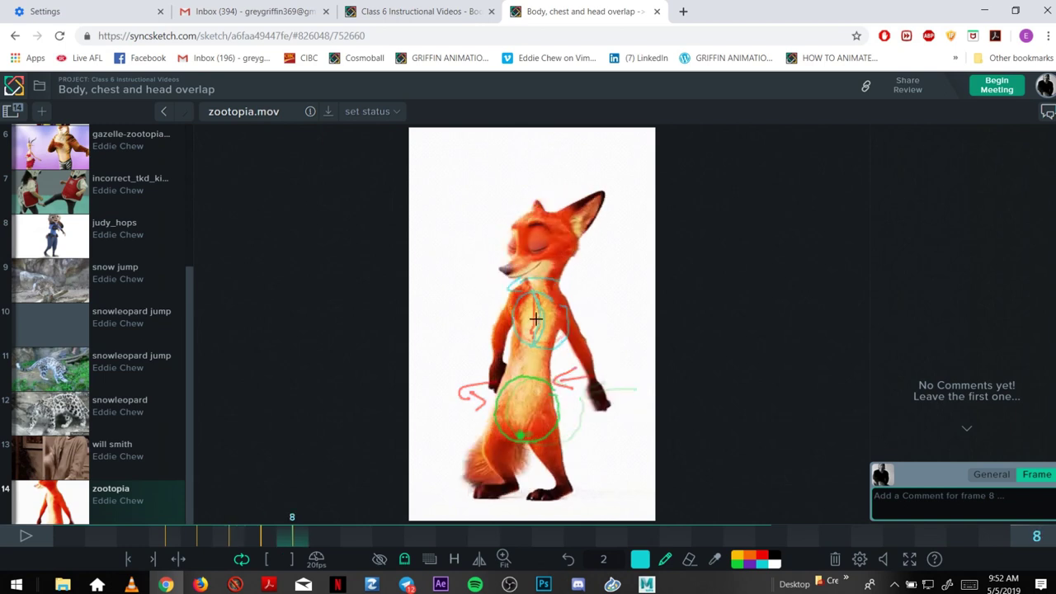
pyautogui.moveTo(526, 293); pyautogui.dragTo(536, 358)
pyautogui.moveTo(517, 322); pyautogui.dragTo(568, 313)
pyautogui.press('Right')
pyautogui.press('Right')
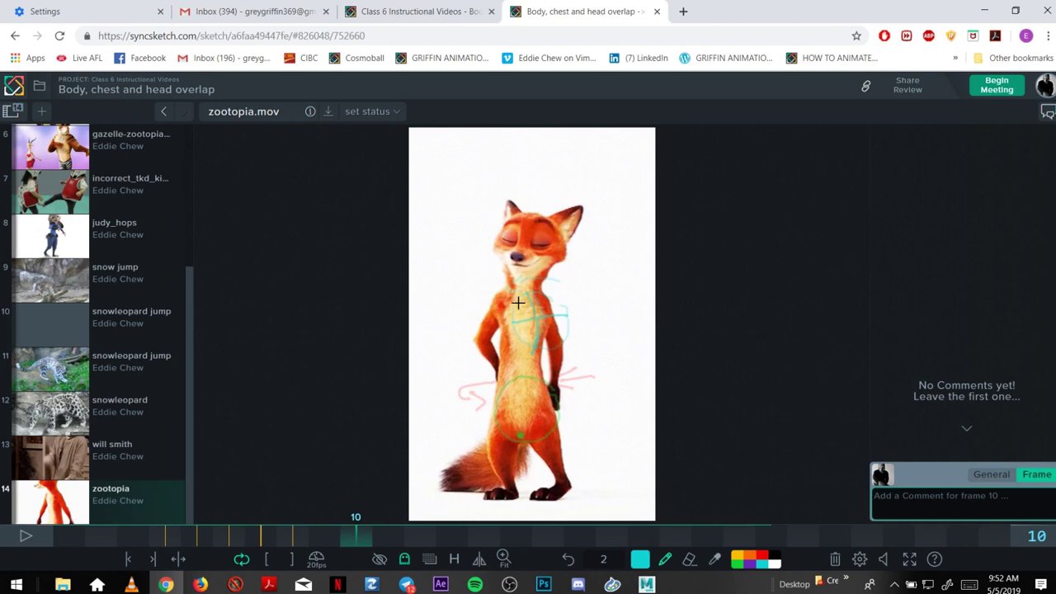
# - On frame 10, outline the chest in cyan with crosshairs and add direction arrows above and below it
pyautogui.moveTo(535, 369)
pyautogui.mouseDown()
pyautogui.moveTo(488, 381)
pyautogui.moveTo(513, 382)
pyautogui.mouseUp()
pyautogui.moveTo(517, 294)
pyautogui.mouseDown()
pyautogui.moveTo(550, 309)
pyautogui.moveTo(528, 353)
pyautogui.moveTo(499, 314)
pyautogui.moveTo(511, 294)
pyautogui.moveTo(548, 284)
pyautogui.moveTo(566, 292)
pyautogui.mouseUp()
pyautogui.moveTo(522, 347); pyautogui.dragTo(528, 301)
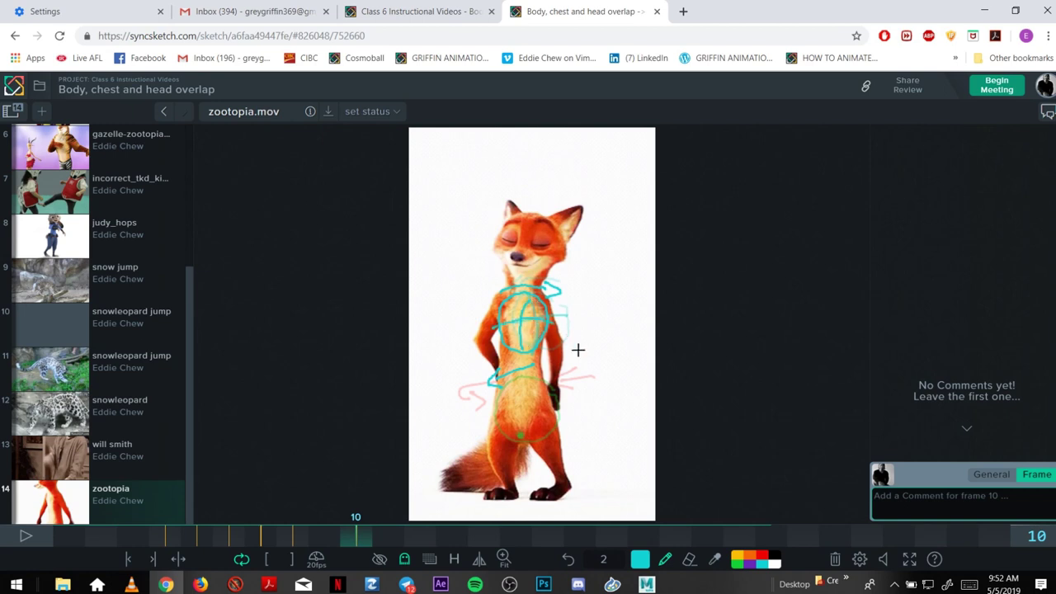
# - Outline the turning chest in cyan on frames 12 and 15, with a centre line and direction arrows
pyautogui.press('Right')
pyautogui.press('Right')
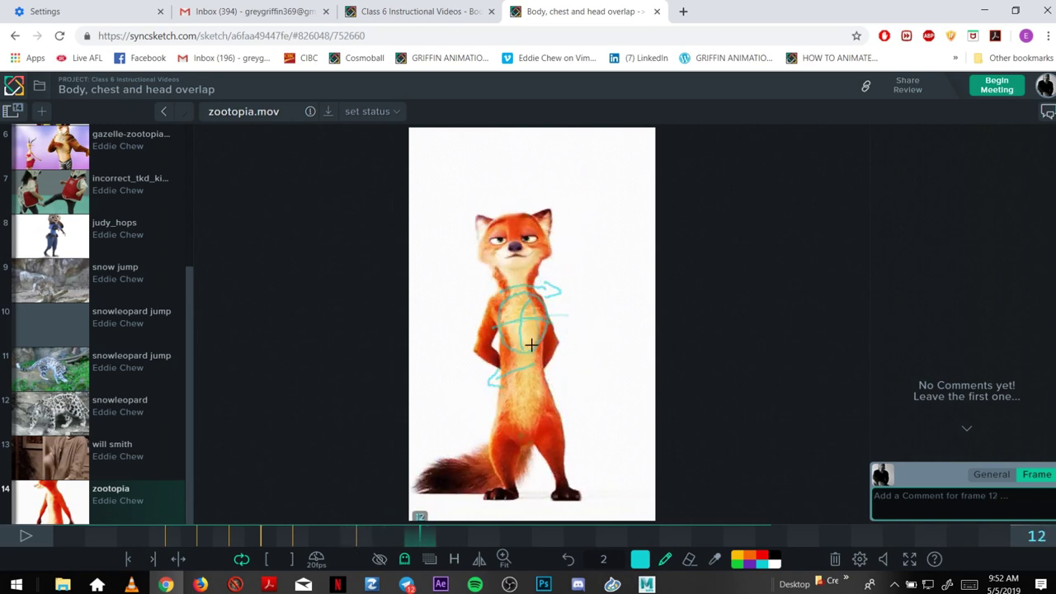
pyautogui.moveTo(493, 306)
pyautogui.mouseDown()
pyautogui.moveTo(535, 305)
pyautogui.moveTo(550, 333)
pyautogui.moveTo(529, 353)
pyautogui.moveTo(494, 309)
pyautogui.moveTo(507, 351)
pyautogui.moveTo(538, 345)
pyautogui.moveTo(515, 297)
pyautogui.moveTo(537, 331)
pyautogui.mouseUp()
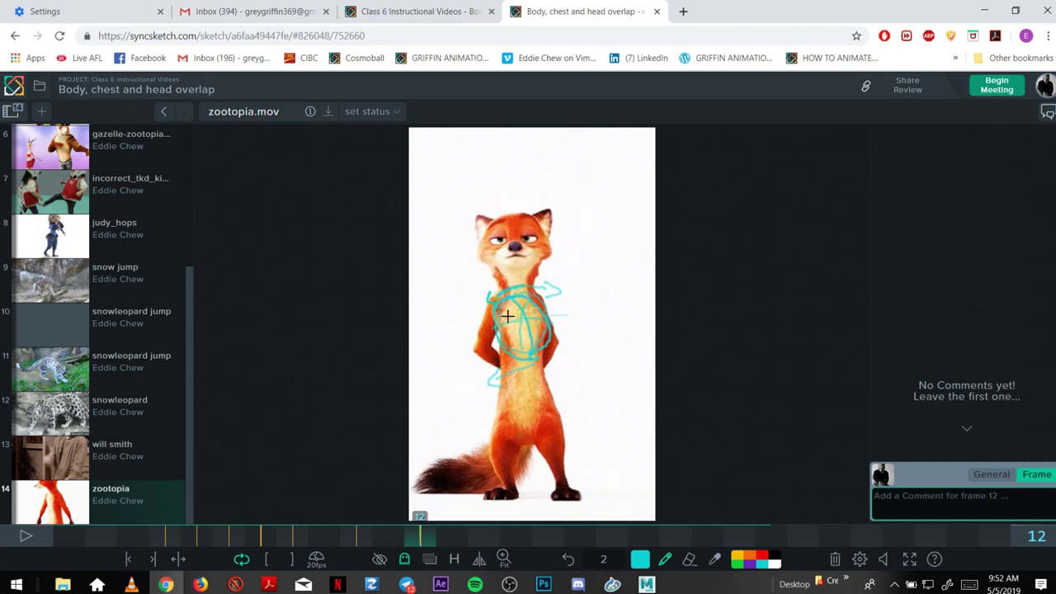
pyautogui.press('Right')
pyautogui.press('Right')
pyautogui.press('Right')
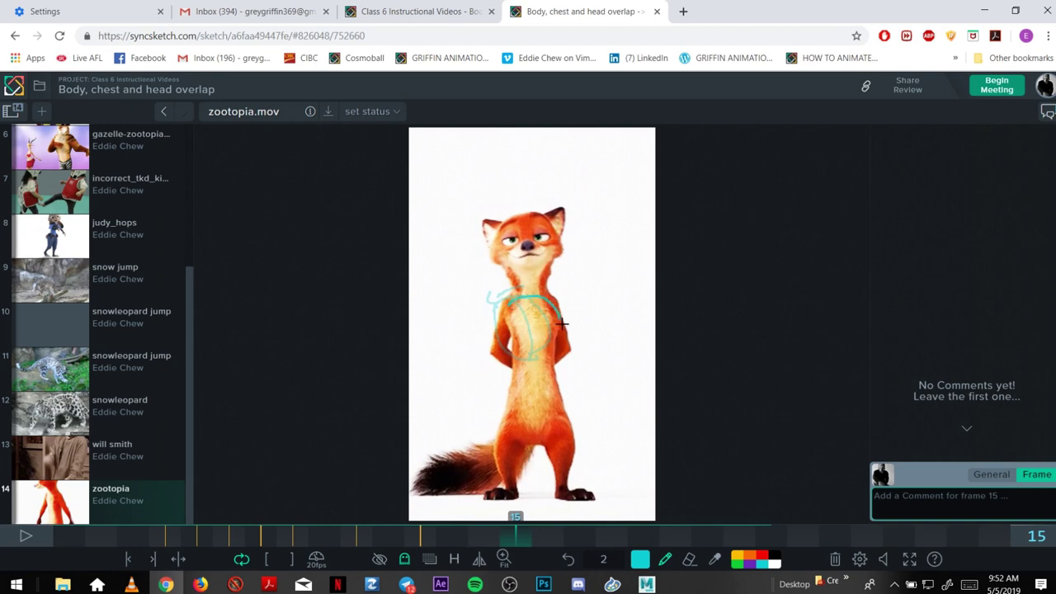
pyautogui.moveTo(563, 328)
pyautogui.mouseDown()
pyautogui.moveTo(509, 343)
pyautogui.moveTo(537, 313)
pyautogui.moveTo(493, 302)
pyautogui.moveTo(493, 333)
pyautogui.moveTo(469, 309)
pyautogui.moveTo(497, 333)
pyautogui.mouseUp()
# - Mark the chest in cyan on frame 19 and scrub back to frame 4 to review the annotations
pyautogui.press('Right')
pyautogui.press('Right')
pyautogui.press('Right')
pyautogui.press('Right')
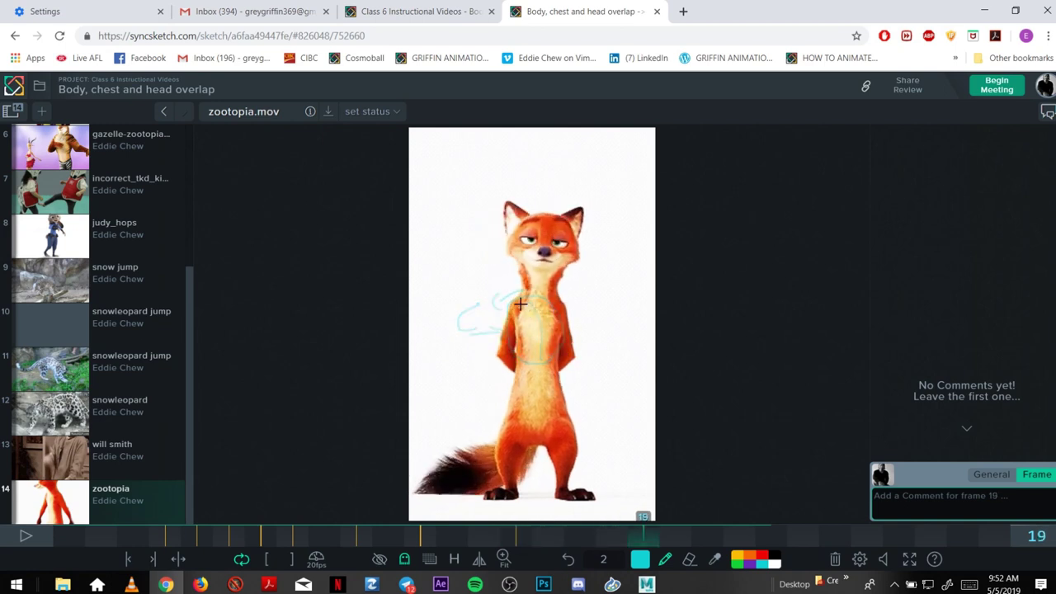
pyautogui.moveTo(528, 302)
pyautogui.mouseDown()
pyautogui.moveTo(565, 346)
pyautogui.moveTo(513, 348)
pyautogui.moveTo(534, 303)
pyautogui.moveTo(537, 342)
pyautogui.mouseUp()
pyautogui.press('Right')
pyautogui.press('Right')
pyautogui.press('Right')
pyautogui.moveTo(203, 536)
pyautogui.mouseDown()
pyautogui.moveTo(201, 547)
pyautogui.moveTo(276, 558)
pyautogui.moveTo(368, 560)
pyautogui.mouseUp()
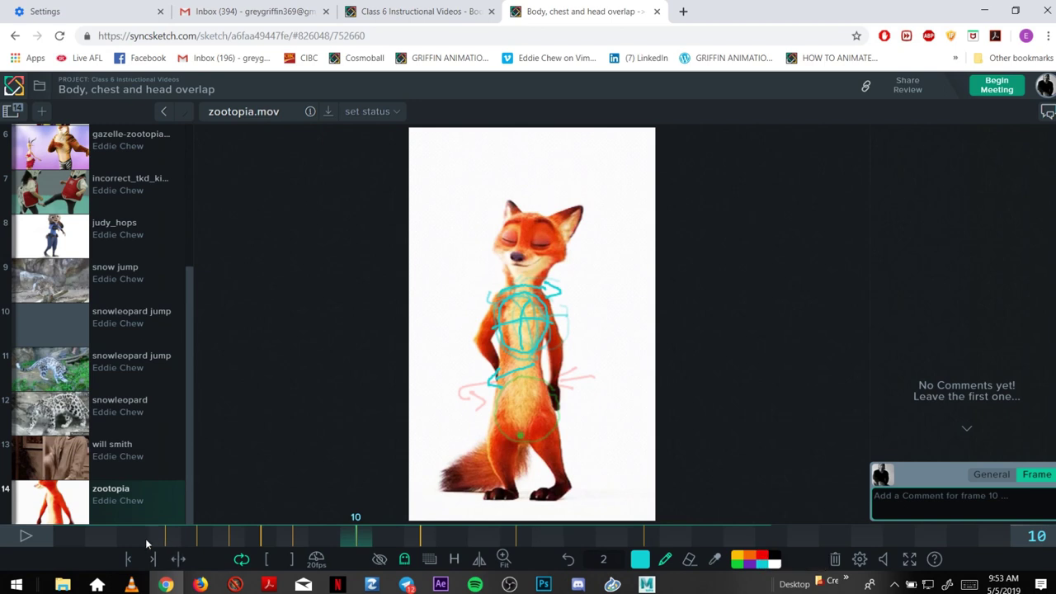
pyautogui.moveTo(145, 535)
pyautogui.mouseDown()
pyautogui.moveTo(255, 542)
pyautogui.moveTo(196, 516)
pyautogui.moveTo(325, 536)
pyautogui.moveTo(639, 553)
pyautogui.moveTo(228, 511)
pyautogui.moveTo(150, 522)
pyautogui.moveTo(217, 536)
pyautogui.moveTo(469, 541)
pyautogui.moveTo(165, 542)
pyautogui.mouseUp()
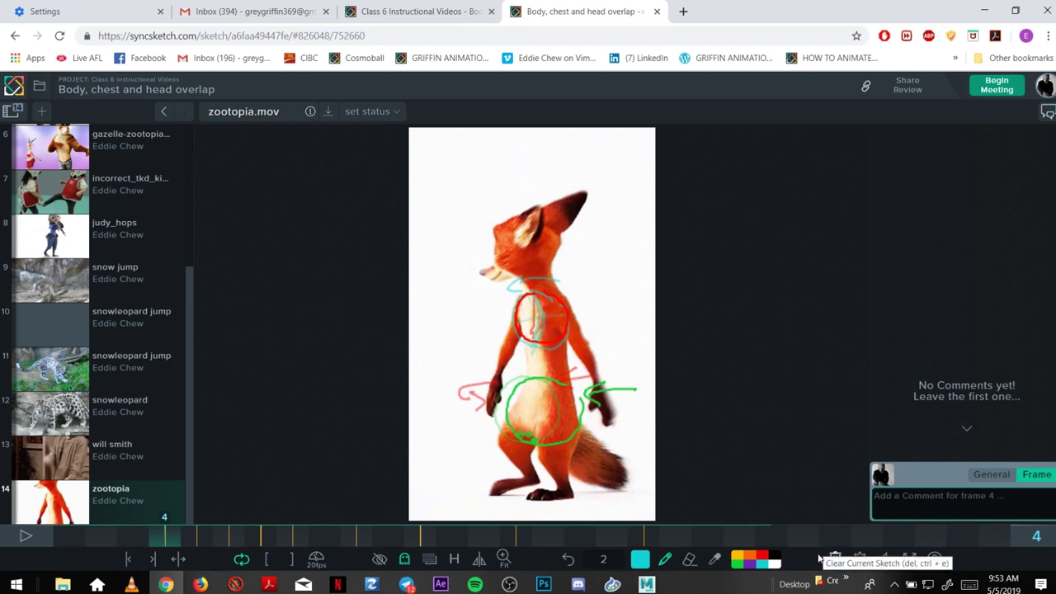
# - Mark and number three tail points in cyan on frame 2 with an arrow at the base, and trace the tail in red on frame 3
pyautogui.moveTo(151, 540); pyautogui.dragTo(101, 536)
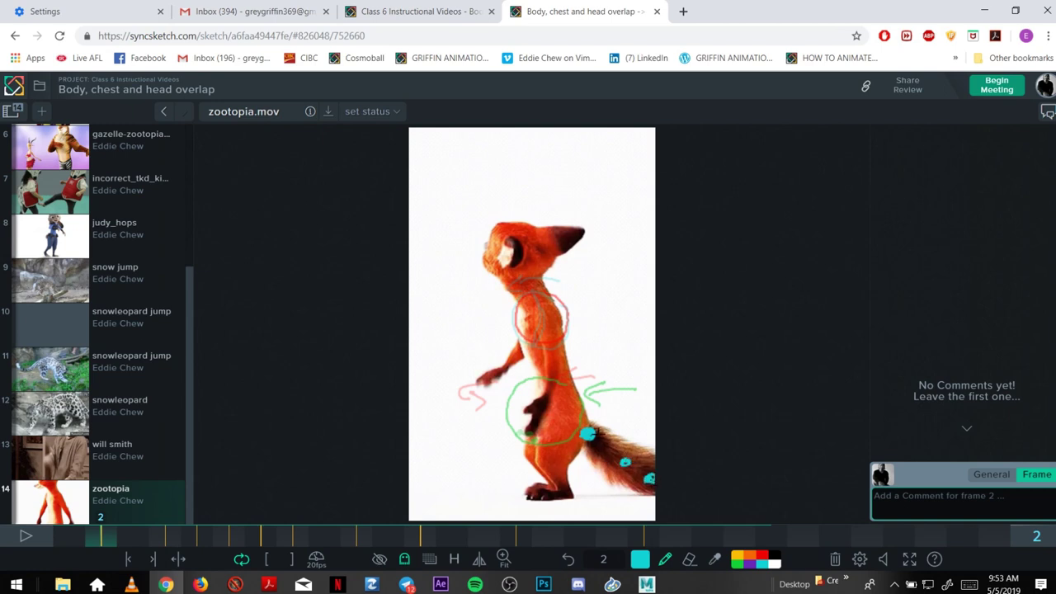
pyautogui.moveTo(630, 417)
pyautogui.mouseDown()
pyautogui.moveTo(597, 423)
pyautogui.moveTo(599, 414)
pyautogui.moveTo(605, 428)
pyautogui.moveTo(572, 452)
pyautogui.moveTo(592, 478)
pyautogui.moveTo(613, 484)
pyautogui.moveTo(613, 474)
pyautogui.moveTo(635, 506)
pyautogui.mouseUp()
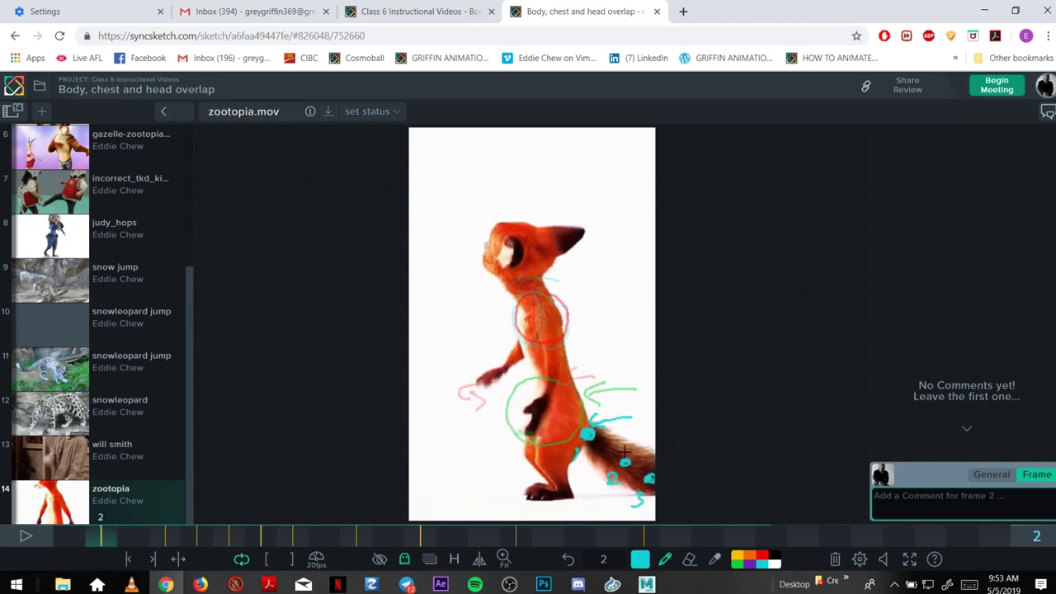
pyautogui.click(762, 555)
pyautogui.press('Right')
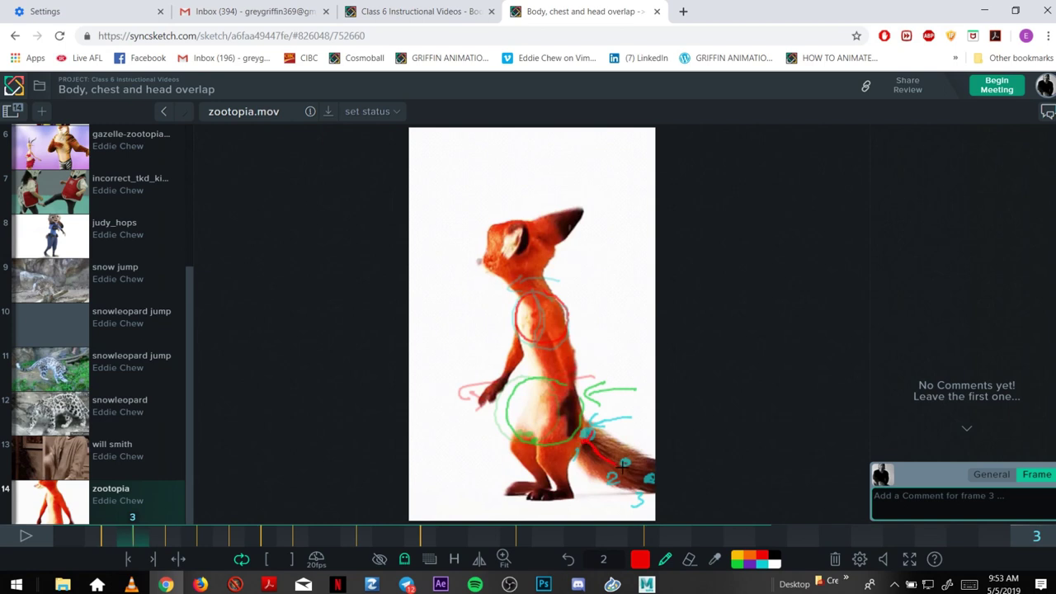
# - On frame 4, mark and number the hip and tail points in red and add arrows along the tail
pyautogui.press('Right')
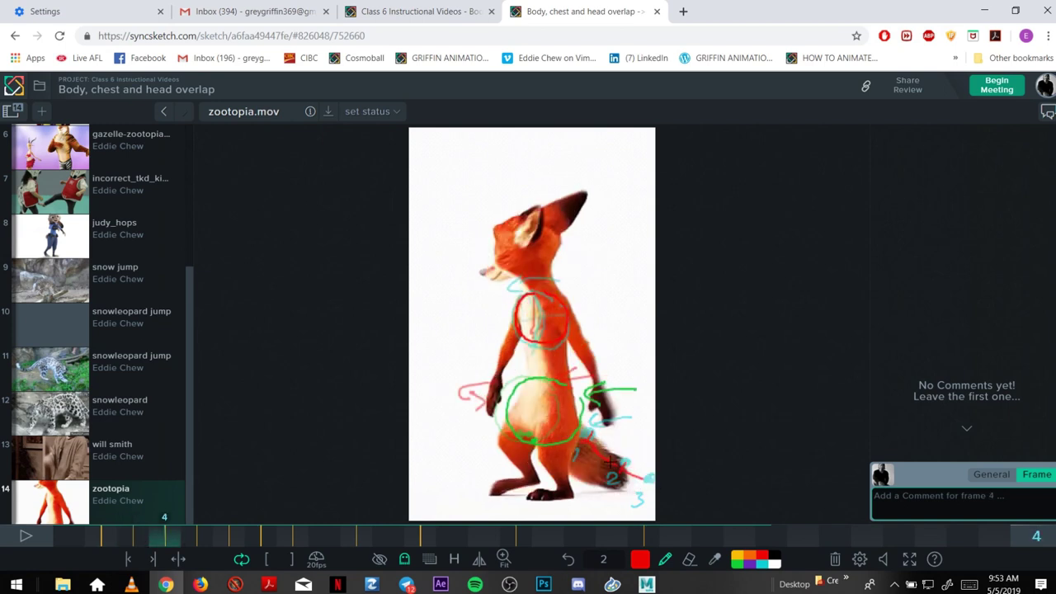
pyautogui.moveTo(551, 423); pyautogui.dragTo(544, 428)
pyautogui.moveTo(632, 488)
pyautogui.mouseDown()
pyautogui.moveTo(614, 497)
pyautogui.moveTo(584, 481)
pyautogui.mouseUp()
pyautogui.press('Right')
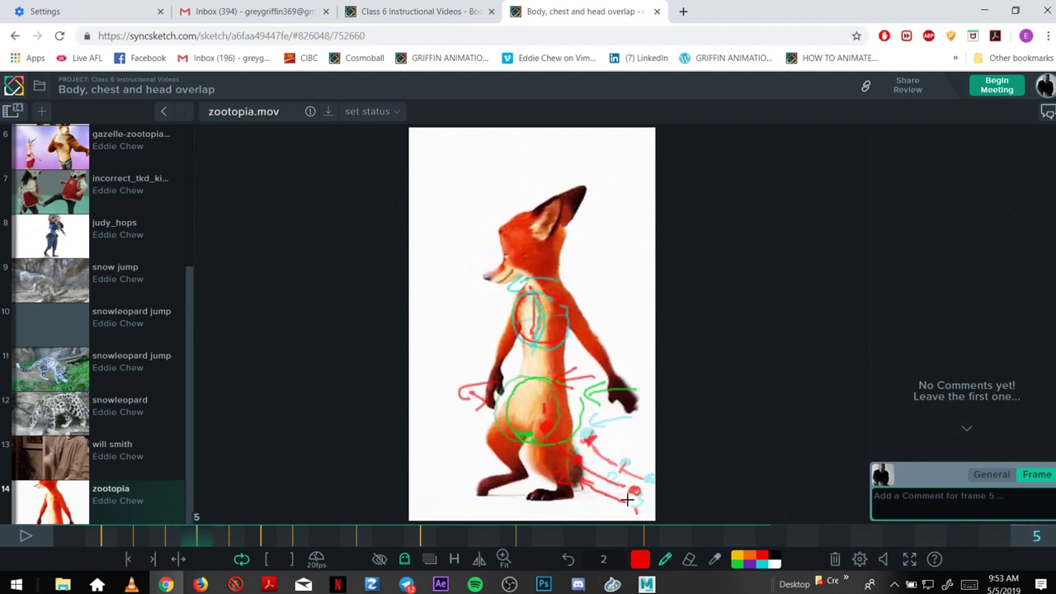
# - Review the frames after frame 5 and mark the hips and tail on frame 10 with red numbers and direction arrows
pyautogui.press('Right')
pyautogui.press('Right')
pyautogui.press('Right')
pyautogui.press('Right')
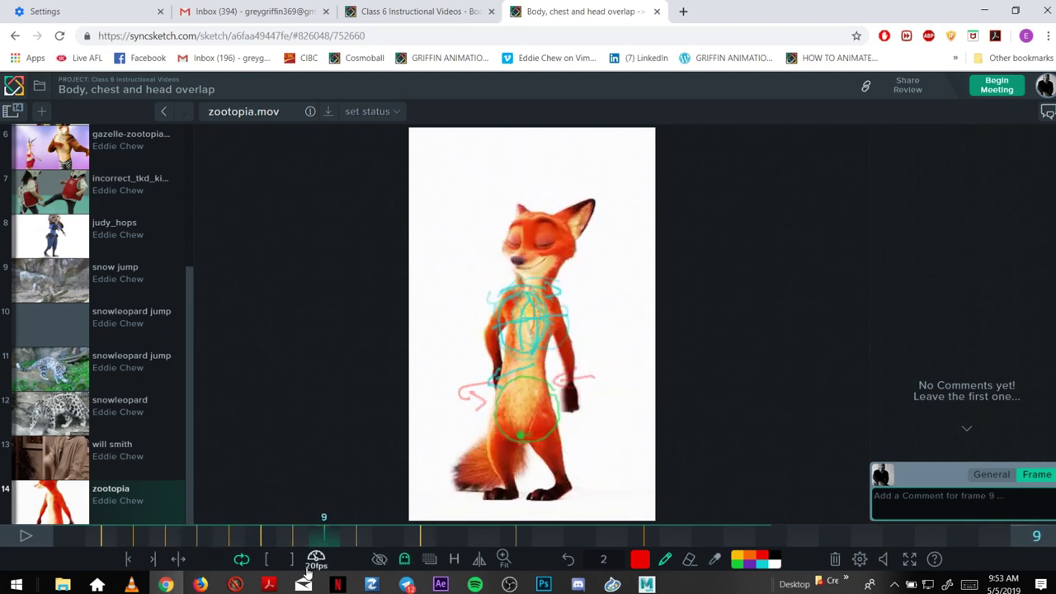
pyautogui.press('Right')
pyautogui.press('Right')
pyautogui.press('Right')
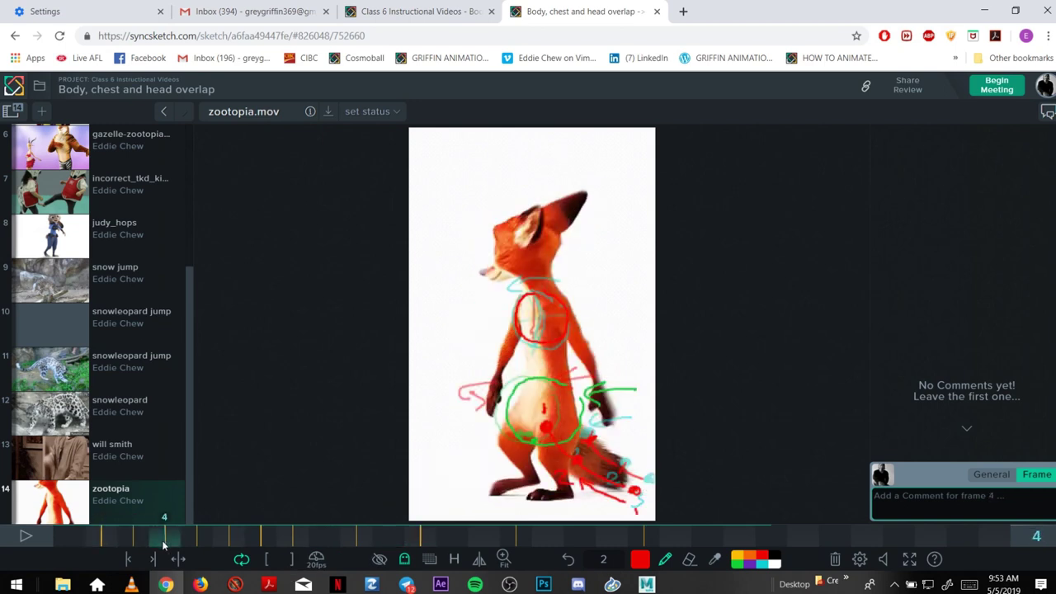
pyautogui.press('Left')
pyautogui.press('Left')
pyautogui.moveTo(441, 475)
pyautogui.mouseDown()
pyautogui.moveTo(438, 449)
pyautogui.moveTo(470, 440)
pyautogui.moveTo(477, 456)
pyautogui.mouseUp()
pyautogui.moveTo(529, 420)
pyautogui.mouseDown()
pyautogui.moveTo(520, 425)
pyautogui.moveTo(525, 408)
pyautogui.mouseUp()
pyautogui.moveTo(473, 428)
pyautogui.mouseDown()
pyautogui.moveTo(446, 435)
pyautogui.moveTo(458, 449)
pyautogui.mouseUp()
# - Check the tail annotations on the frames following frame 10 and scrub back to frame 5
pyautogui.press('Right')
pyautogui.press('Right')
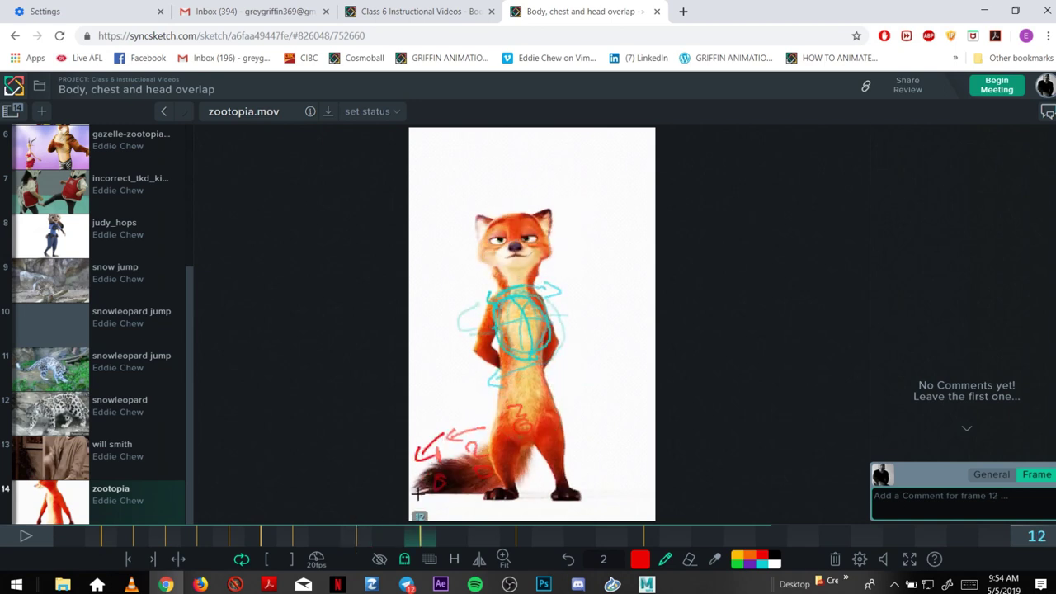
pyautogui.press('Right')
pyautogui.press('Right')
pyautogui.press('Right')
pyautogui.moveTo(113, 533); pyautogui.dragTo(176, 528)
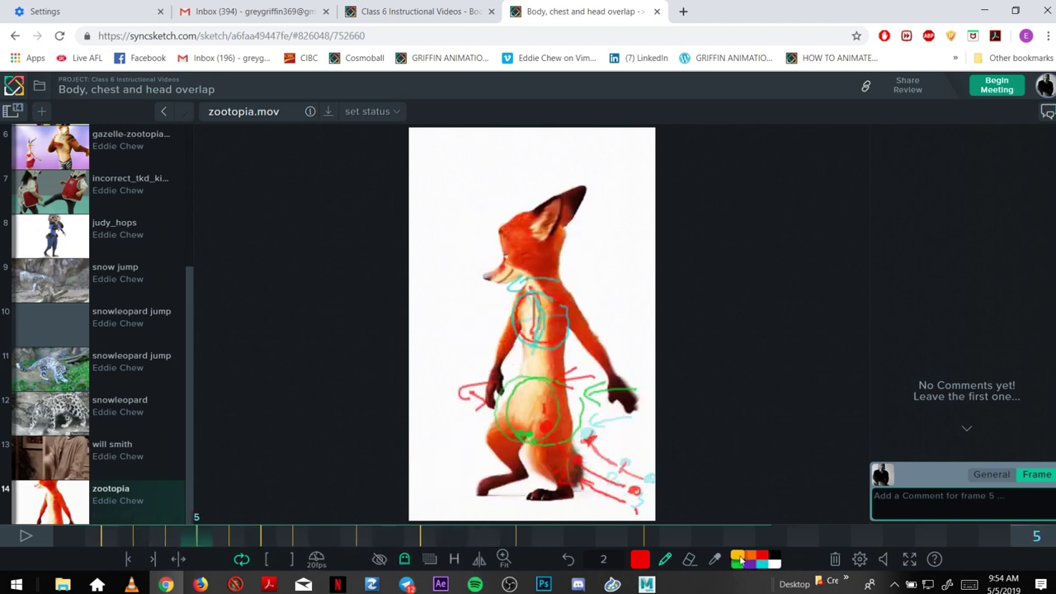
# - Set the pen colour to yellow and compare the fox's head, chest and hips across frames 3 to 8
pyautogui.click(742, 557)
pyautogui.press('Right')
pyautogui.press('Right')
pyautogui.press('Left')
pyautogui.press('Left')
pyautogui.press('Left')
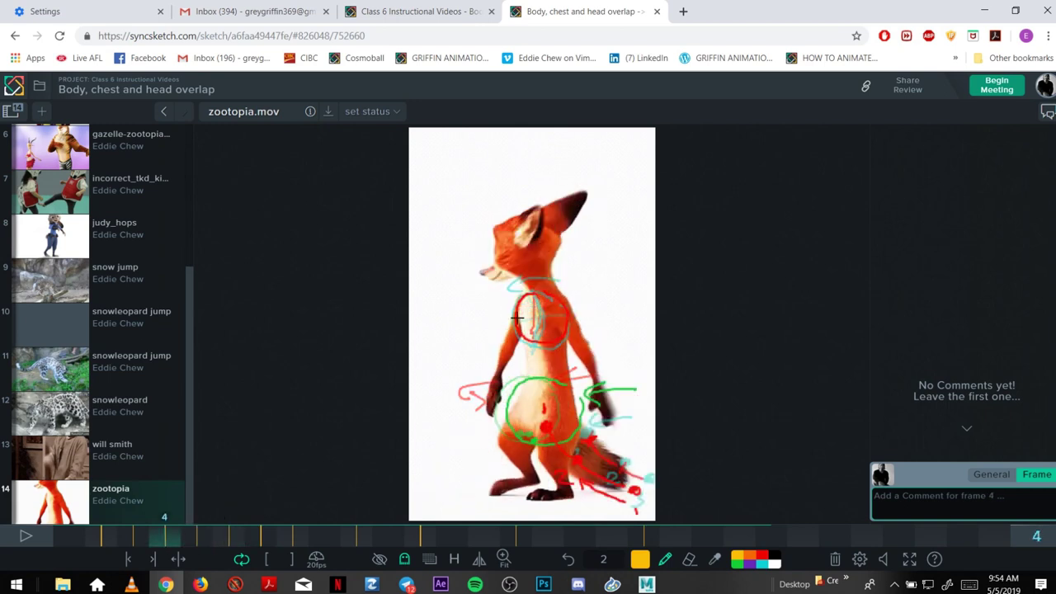
pyautogui.press('Right')
pyautogui.press('Left')
pyautogui.press('Left')
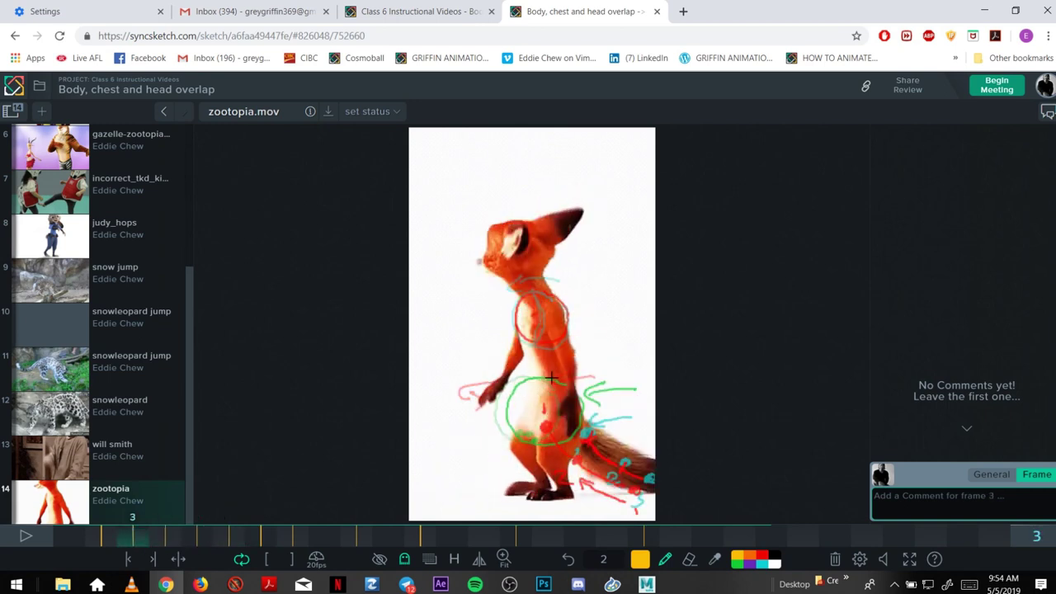
pyautogui.press('Right')
pyautogui.press('Right')
pyautogui.press('Right')
pyautogui.press('Right')
pyautogui.press('Right')
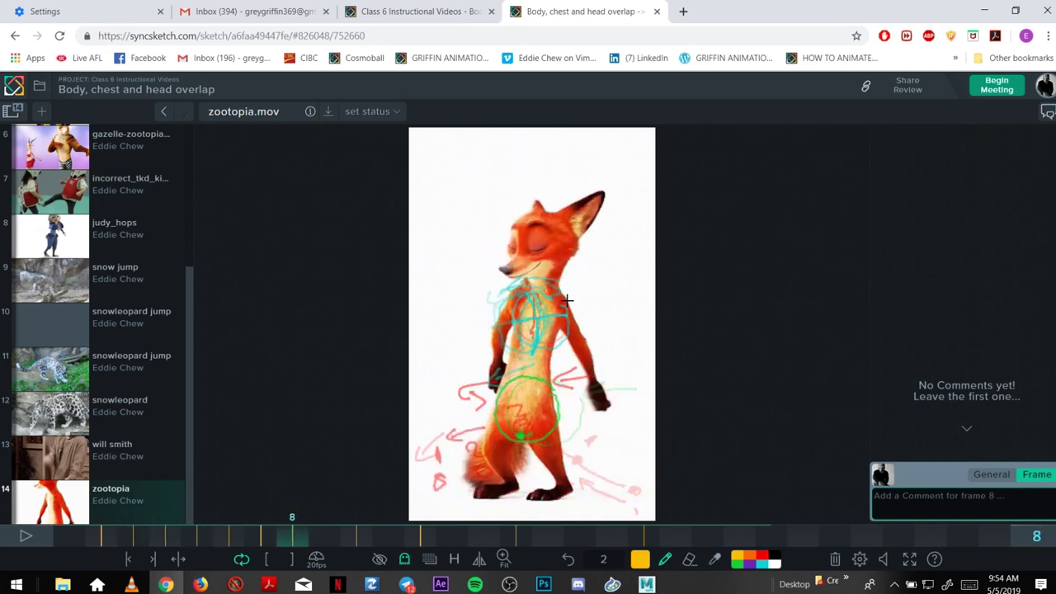
pyautogui.press('Left')
pyautogui.press('Left')
pyautogui.press('Right')
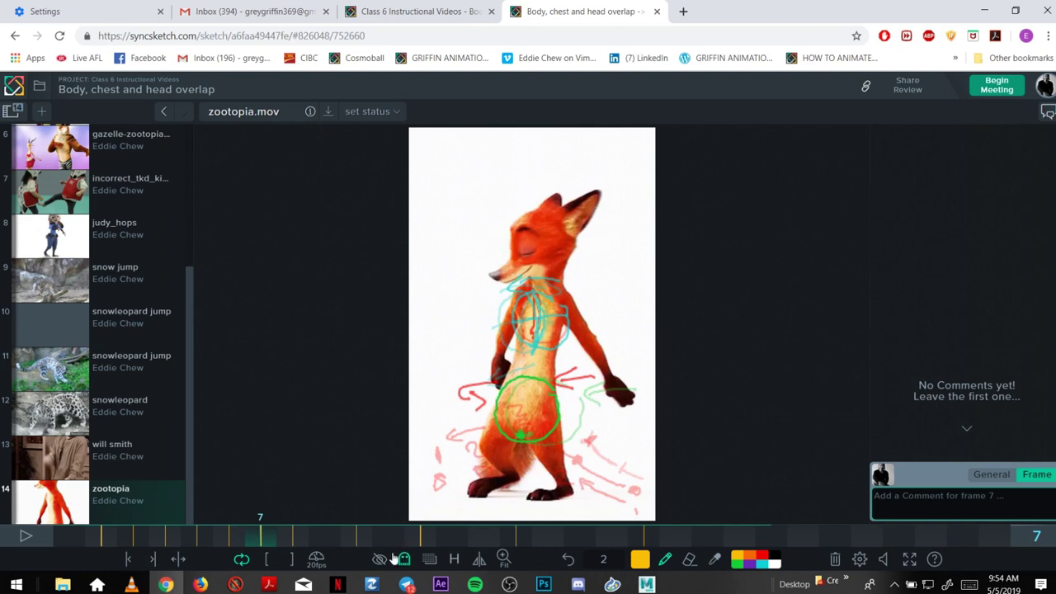
# - Turn off the ghosted annotations from neighbouring frames and scrub through the clip to frame 6
pyautogui.click(379, 558)
pyautogui.click(341, 509)
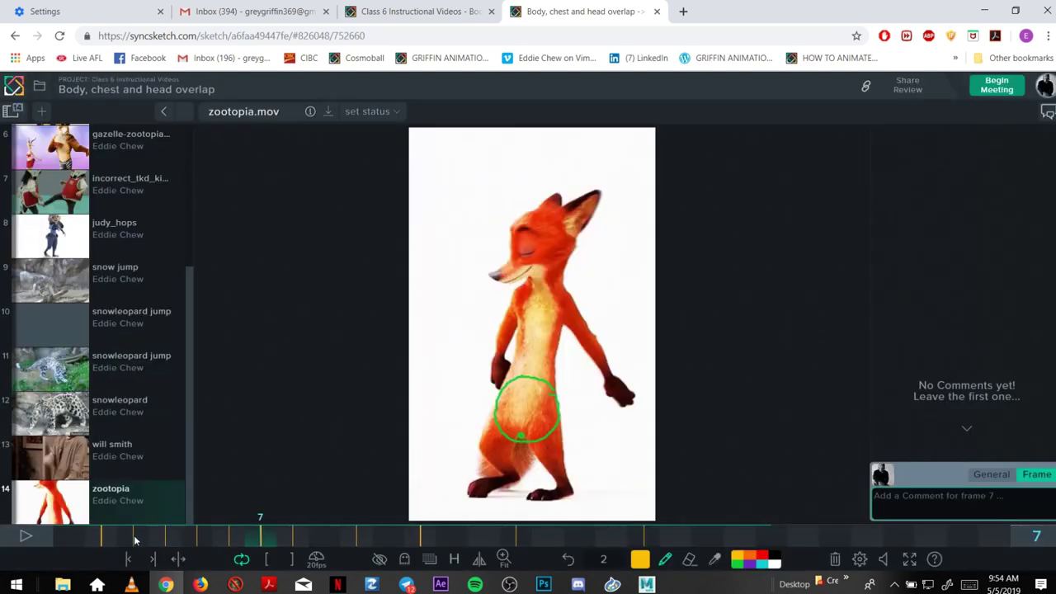
pyautogui.moveTo(129, 540)
pyautogui.mouseDown()
pyautogui.moveTo(207, 556)
pyautogui.moveTo(452, 557)
pyautogui.mouseUp()
pyautogui.press('space')
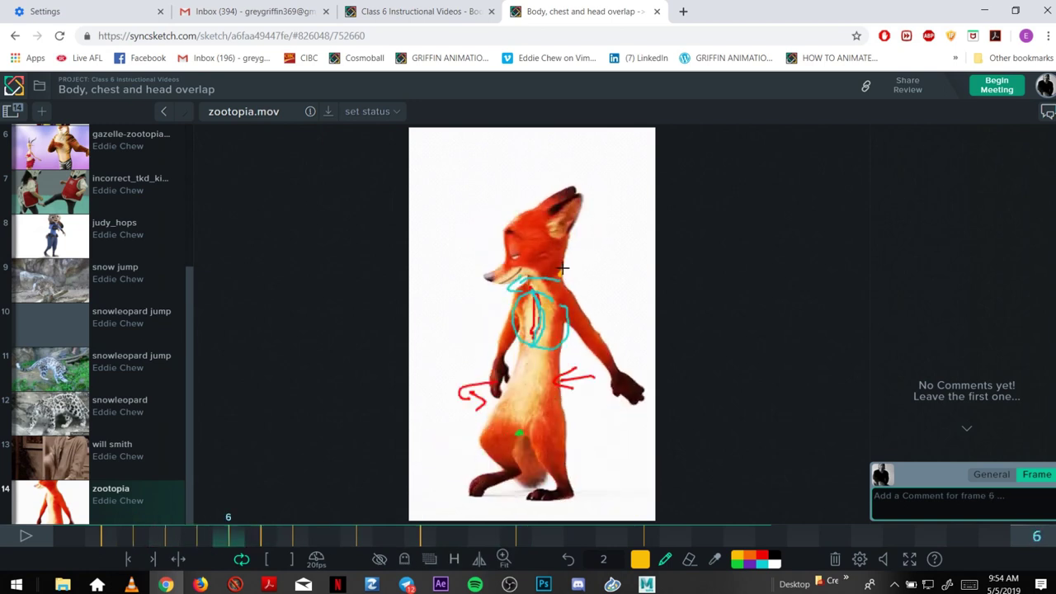
# - On frame 6, mark the back of the head and neck in yellow, and circle the head in red with direction arrows
pyautogui.moveTo(564, 265); pyautogui.dragTo(555, 227)
pyautogui.click(760, 555)
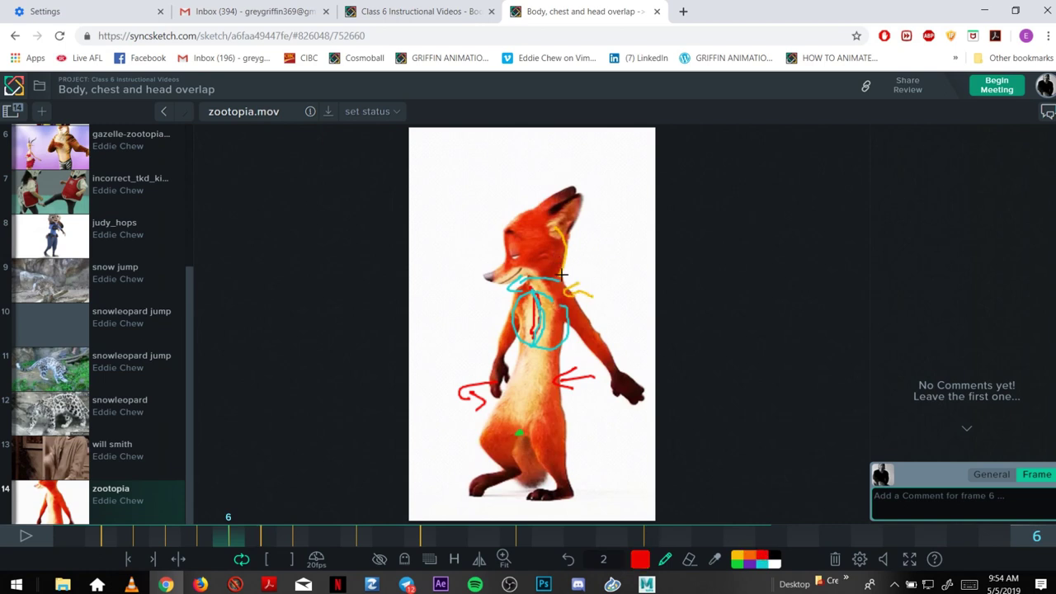
pyautogui.moveTo(562, 275)
pyautogui.mouseDown()
pyautogui.moveTo(557, 221)
pyautogui.moveTo(524, 216)
pyautogui.moveTo(500, 244)
pyautogui.moveTo(525, 273)
pyautogui.mouseUp()
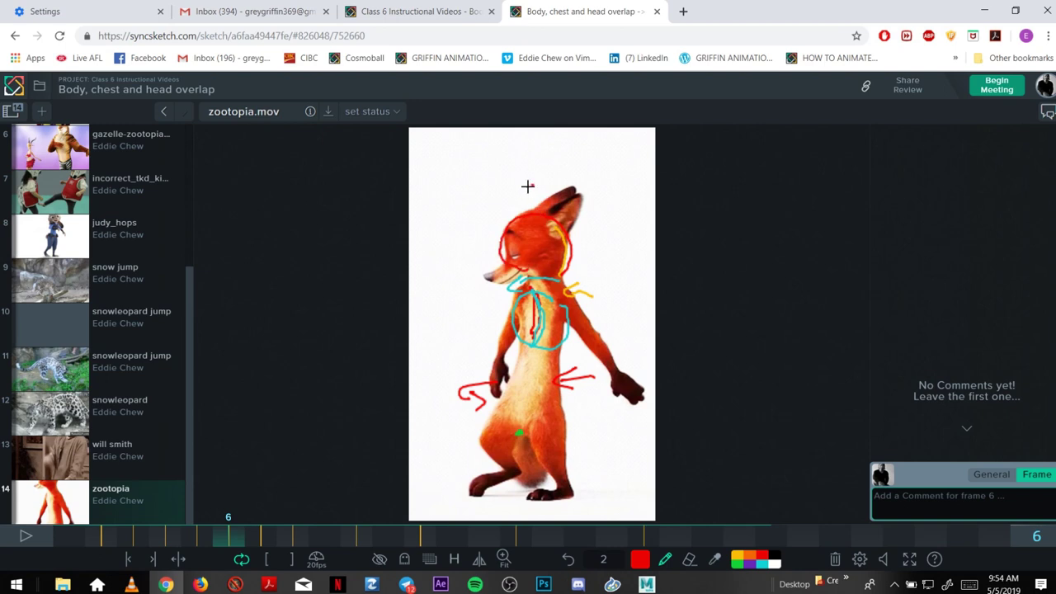
pyautogui.moveTo(521, 189)
pyautogui.mouseDown()
pyautogui.moveTo(500, 198)
pyautogui.moveTo(515, 218)
pyautogui.moveTo(482, 232)
pyautogui.moveTo(488, 225)
pyautogui.moveTo(490, 240)
pyautogui.mouseUp()
# - Examine how the head moves on the frames surrounding frame 6 and return to frame 6
pyautogui.press('Right')
pyautogui.press('Right')
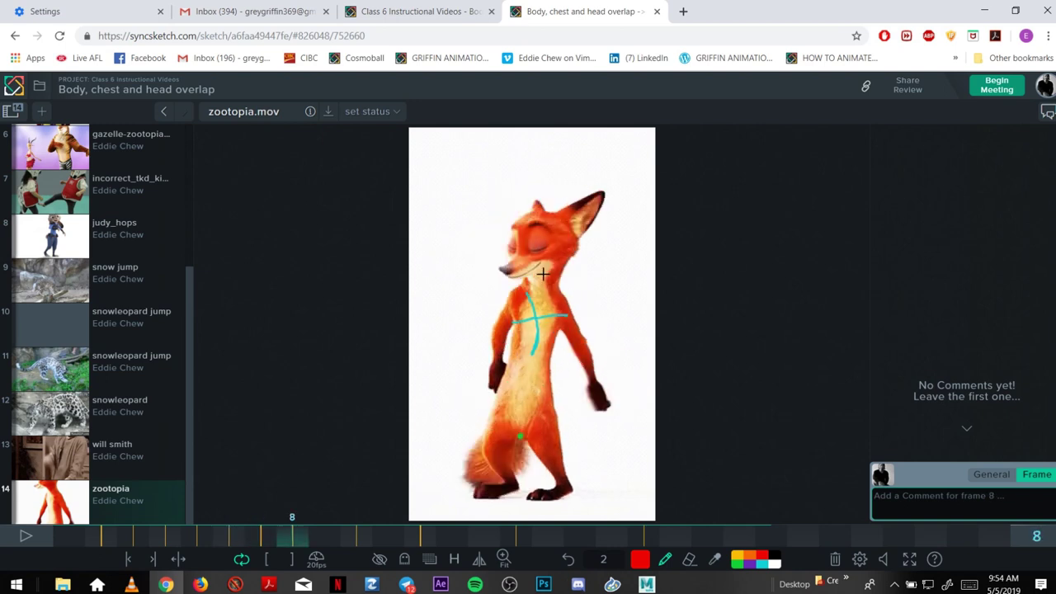
pyautogui.press('Left')
pyautogui.press('Left')
pyautogui.press('Left')
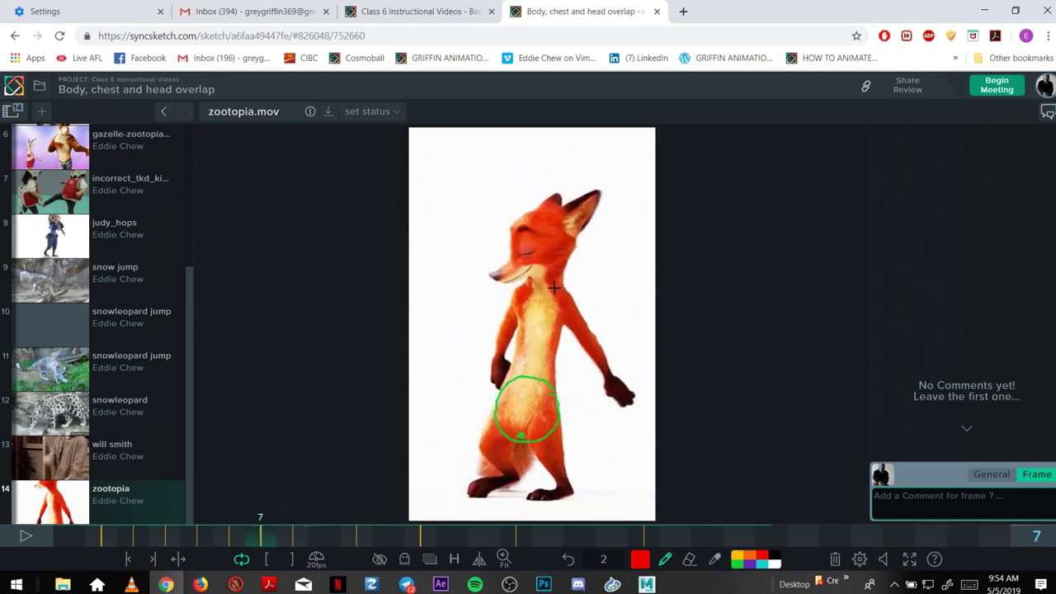
pyautogui.press('Right')
pyautogui.press('Right')
pyautogui.press('Right')
pyautogui.press('Right')
pyautogui.press('Right')
pyautogui.moveTo(114, 538); pyautogui.dragTo(223, 535)
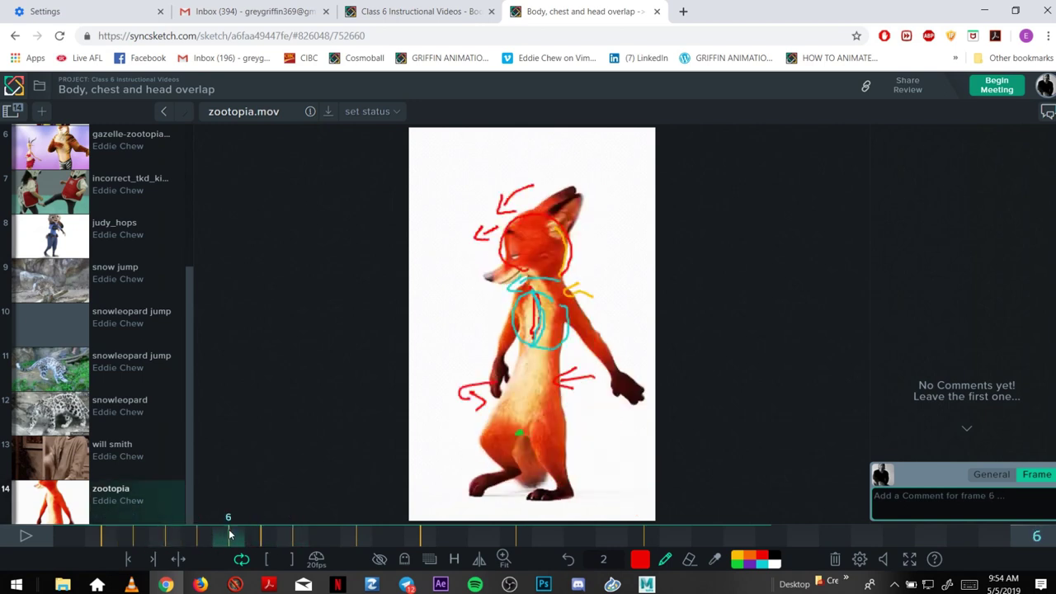
# - On frame 8, circle the hips and head in red and draw curved arrows from the hips up to the chest
pyautogui.press('Right')
pyautogui.press('Right')
pyautogui.press('Right')
pyautogui.press('Left')
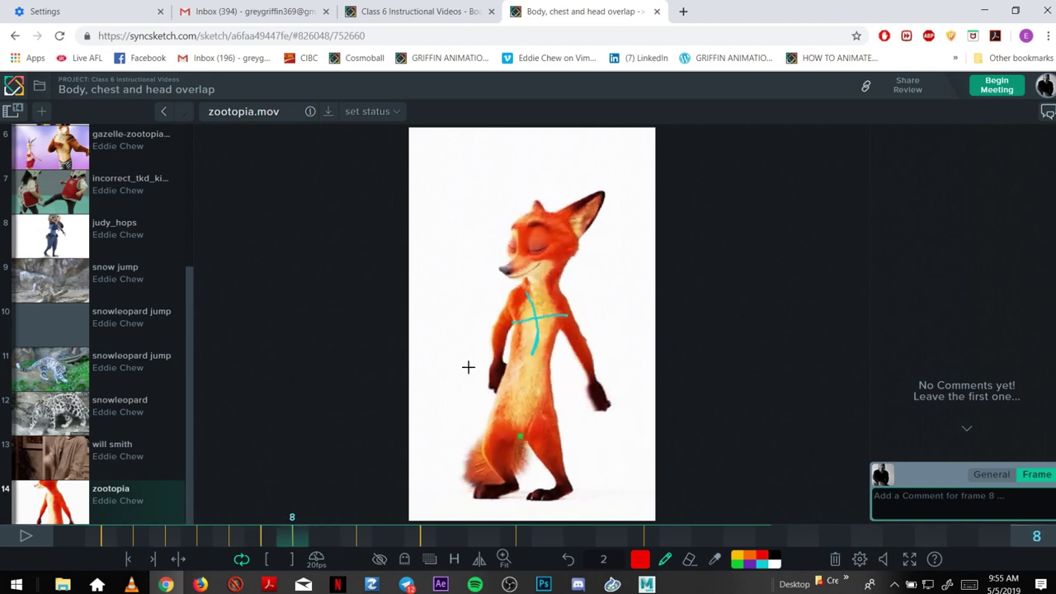
pyautogui.moveTo(468, 369)
pyautogui.mouseDown()
pyautogui.moveTo(481, 325)
pyautogui.moveTo(499, 329)
pyautogui.moveTo(472, 332)
pyautogui.mouseUp()
pyautogui.moveTo(516, 376)
pyautogui.mouseDown()
pyautogui.moveTo(552, 415)
pyautogui.moveTo(525, 373)
pyautogui.mouseUp()
pyautogui.moveTo(487, 402)
pyautogui.mouseDown()
pyautogui.moveTo(457, 371)
pyautogui.moveTo(458, 332)
pyautogui.moveTo(500, 320)
pyautogui.mouseUp()
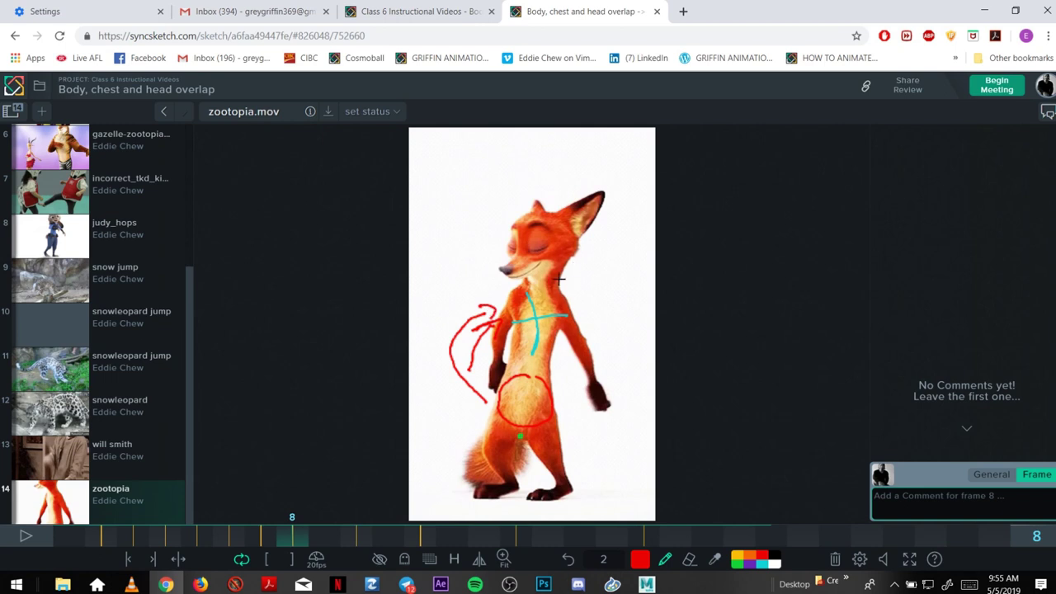
pyautogui.moveTo(560, 281)
pyautogui.mouseDown()
pyautogui.moveTo(576, 231)
pyautogui.moveTo(552, 215)
pyautogui.moveTo(521, 222)
pyautogui.moveTo(536, 275)
pyautogui.mouseUp()
# - Add green arrows on frame 8 around the face, head and torso to show the direction of the head's overlap
pyautogui.click(737, 564)
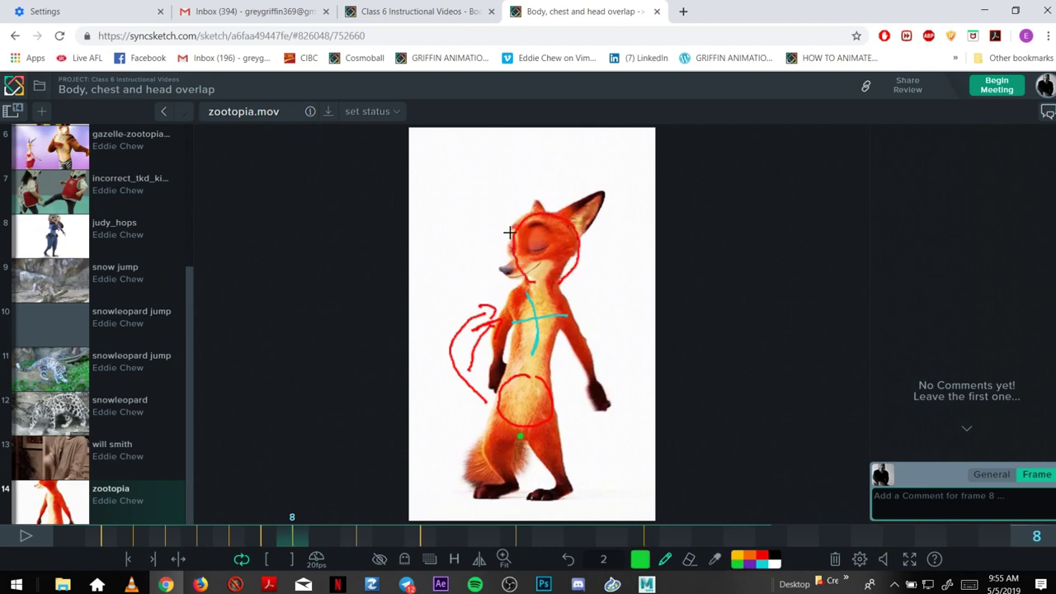
pyautogui.moveTo(506, 186)
pyautogui.mouseDown()
pyautogui.moveTo(484, 208)
pyautogui.moveTo(484, 222)
pyautogui.moveTo(495, 215)
pyautogui.moveTo(487, 205)
pyautogui.moveTo(497, 212)
pyautogui.moveTo(487, 225)
pyautogui.moveTo(477, 208)
pyautogui.moveTo(482, 222)
pyautogui.moveTo(516, 183)
pyautogui.mouseUp()
pyautogui.moveTo(492, 233)
pyautogui.mouseDown()
pyautogui.moveTo(478, 247)
pyautogui.moveTo(501, 278)
pyautogui.mouseUp()
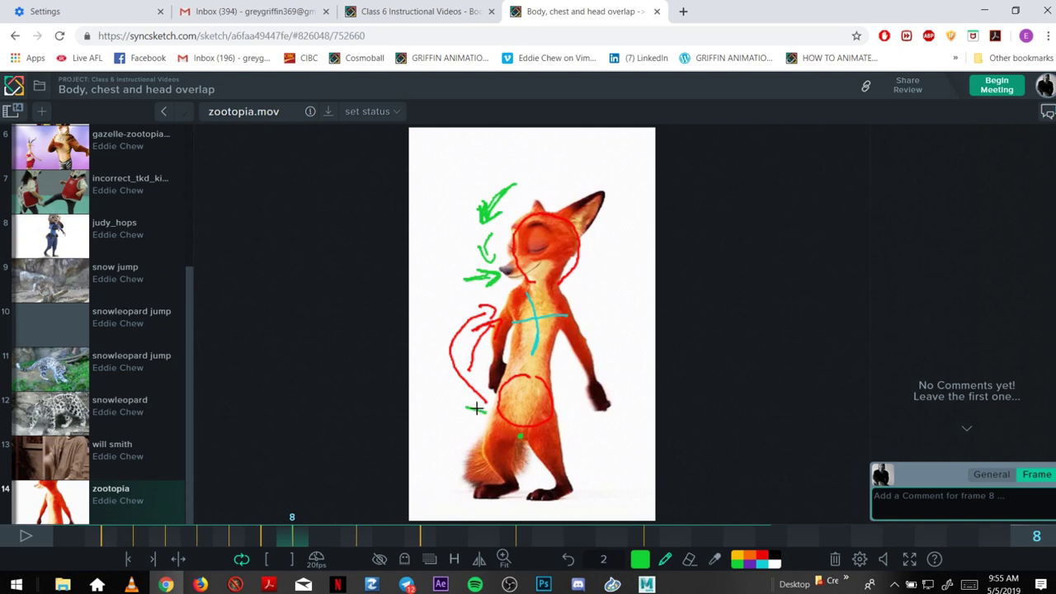
pyautogui.moveTo(479, 410)
pyautogui.mouseDown()
pyautogui.moveTo(457, 387)
pyautogui.moveTo(445, 343)
pyautogui.moveTo(485, 309)
pyautogui.mouseUp()
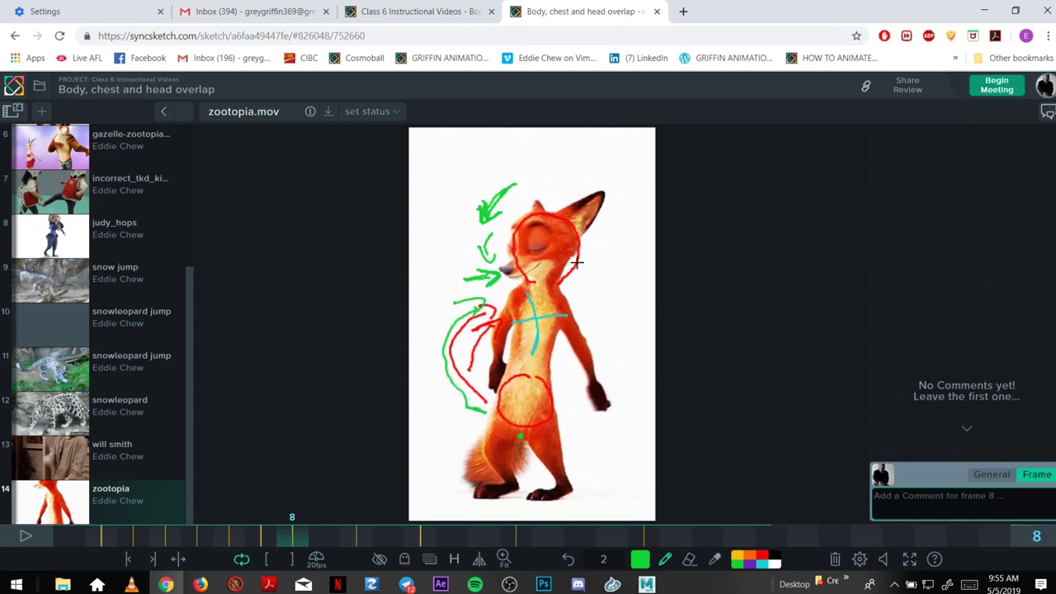
pyautogui.moveTo(568, 279)
pyautogui.mouseDown()
pyautogui.moveTo(584, 254)
pyautogui.moveTo(578, 223)
pyautogui.moveTo(531, 221)
pyautogui.mouseUp()
pyautogui.moveTo(524, 270)
pyautogui.mouseDown()
pyautogui.moveTo(559, 261)
pyautogui.moveTo(552, 272)
pyautogui.mouseUp()
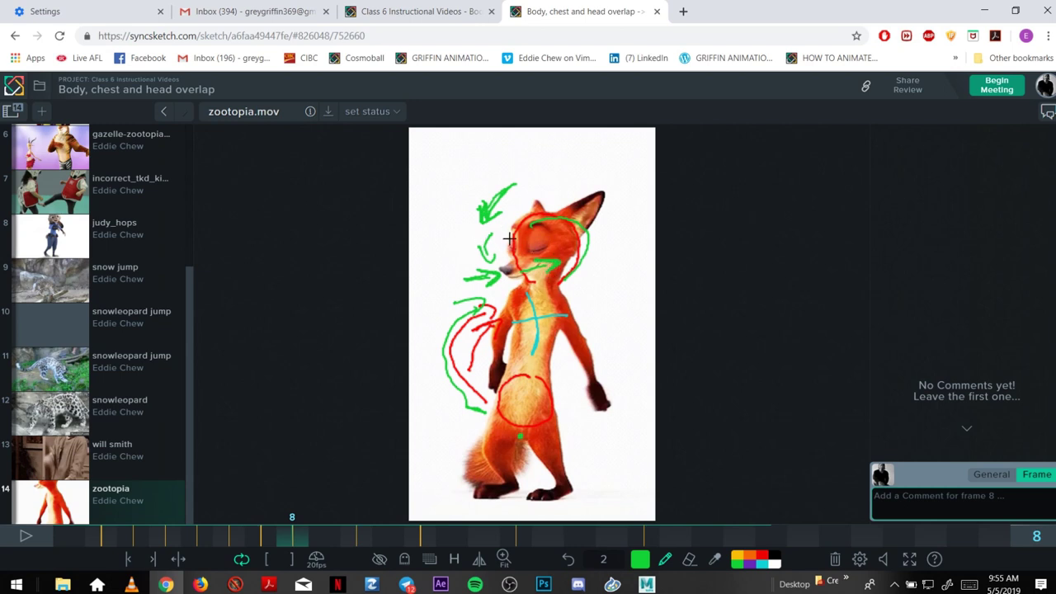
pyautogui.moveTo(530, 226)
pyautogui.mouseDown()
pyautogui.moveTo(573, 229)
pyautogui.moveTo(584, 263)
pyautogui.mouseUp()
pyautogui.moveTo(546, 173)
pyautogui.mouseDown()
pyautogui.moveTo(521, 202)
pyautogui.moveTo(538, 193)
pyautogui.mouseUp()
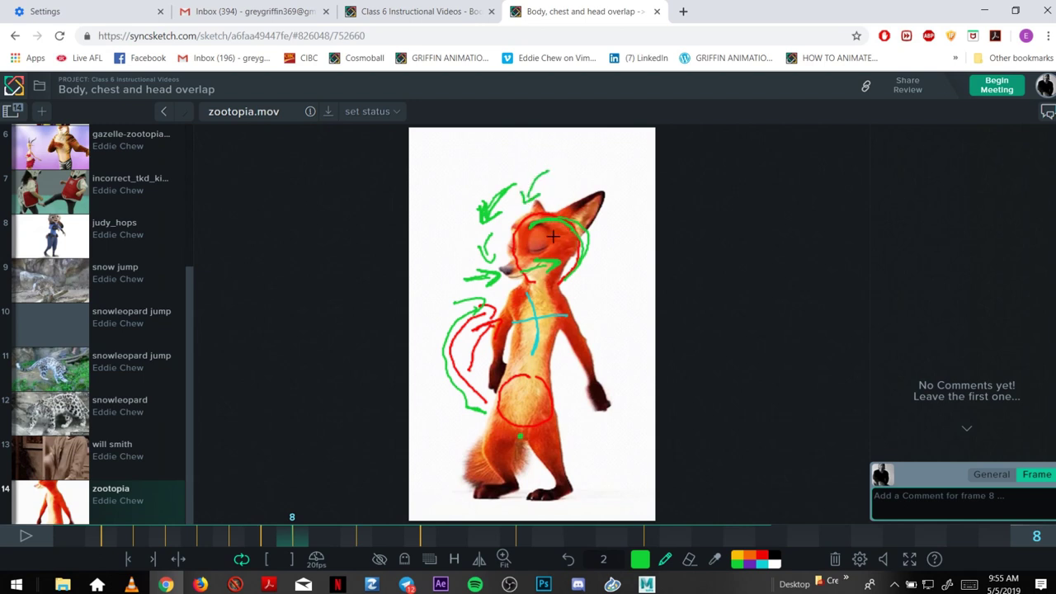
# - Mark the fox's nose in green on frame 9 and draw red strokes around the head on frames 9 and 10
pyautogui.press('Left')
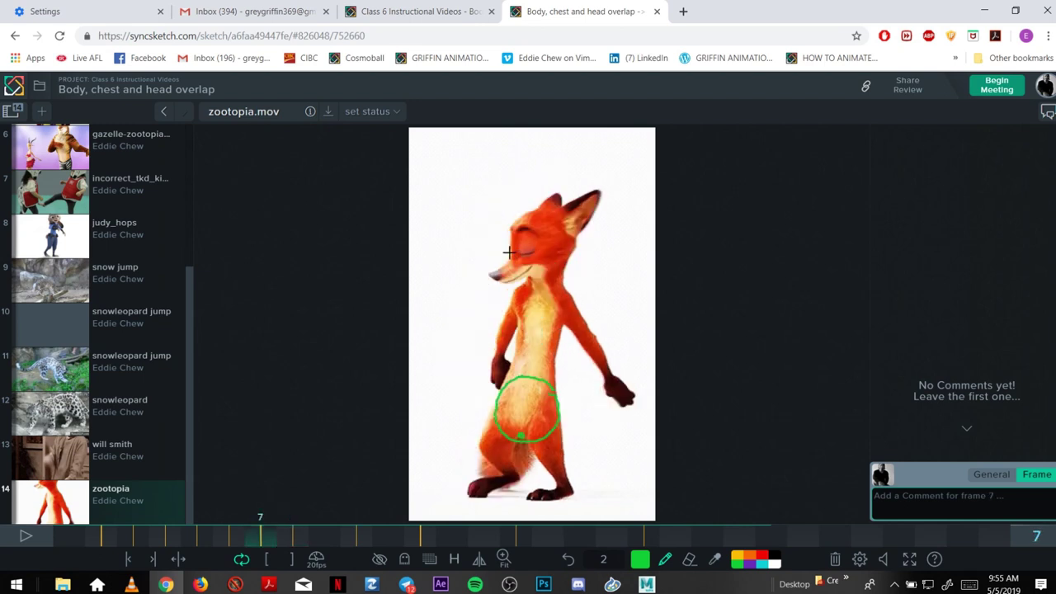
pyautogui.press('Right')
pyautogui.press('Right')
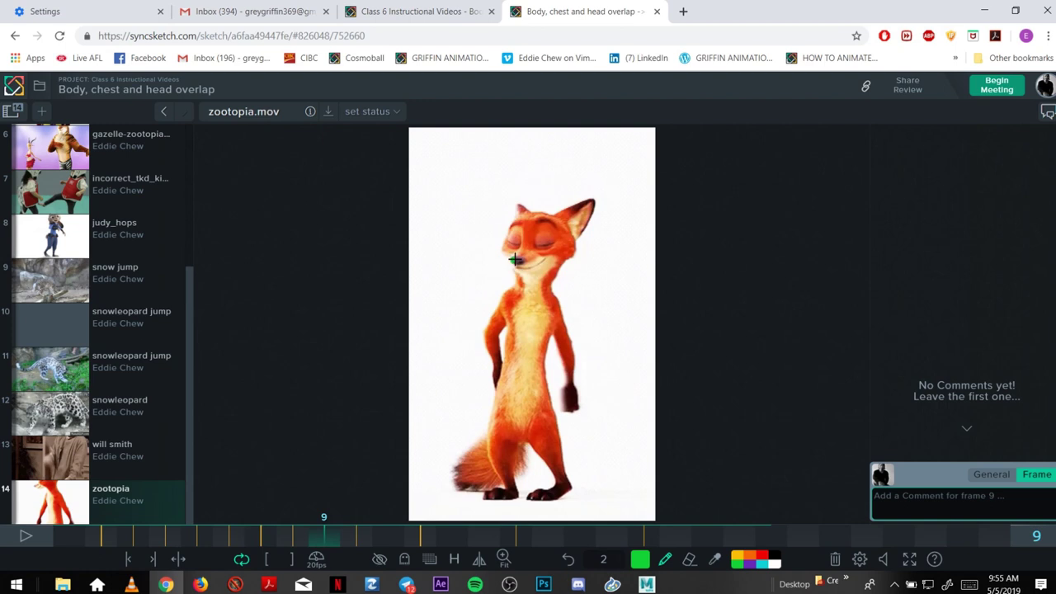
pyautogui.click(515, 258)
pyautogui.click(763, 554)
pyautogui.moveTo(495, 292)
pyautogui.mouseDown()
pyautogui.moveTo(503, 268)
pyautogui.moveTo(493, 269)
pyautogui.moveTo(514, 281)
pyautogui.moveTo(500, 264)
pyautogui.moveTo(543, 277)
pyautogui.moveTo(567, 249)
pyautogui.moveTo(551, 225)
pyautogui.moveTo(518, 221)
pyautogui.moveTo(492, 241)
pyautogui.moveTo(513, 281)
pyautogui.moveTo(541, 259)
pyautogui.mouseUp()
pyautogui.press('Right')
pyautogui.moveTo(481, 219)
pyautogui.mouseDown()
pyautogui.moveTo(551, 206)
pyautogui.moveTo(540, 191)
pyautogui.moveTo(556, 193)
pyautogui.moveTo(551, 202)
pyautogui.mouseUp()
# - On frame 12, circle the head in red with a curved centre line and add direction arrows above the head and ear
pyautogui.press('Right')
pyautogui.press('Right')
pyautogui.press('Left')
pyautogui.press('Right')
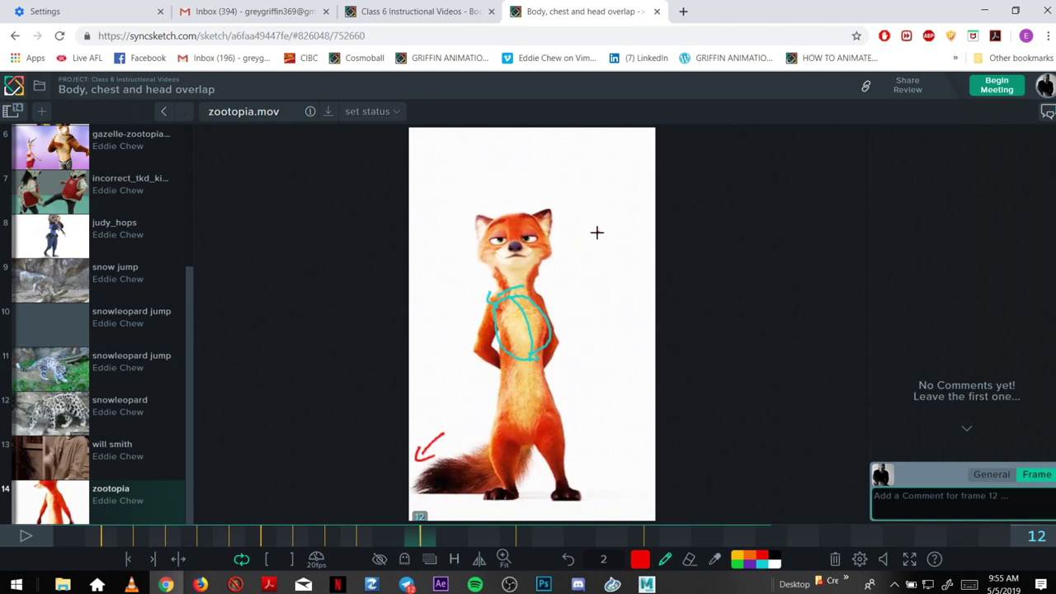
pyautogui.moveTo(596, 231)
pyautogui.mouseDown()
pyautogui.moveTo(559, 221)
pyautogui.moveTo(567, 224)
pyautogui.mouseUp()
pyautogui.moveTo(516, 276)
pyautogui.mouseDown()
pyautogui.moveTo(515, 225)
pyautogui.moveTo(524, 234)
pyautogui.moveTo(502, 264)
pyautogui.moveTo(499, 219)
pyautogui.moveTo(485, 260)
pyautogui.moveTo(513, 281)
pyautogui.moveTo(540, 264)
pyautogui.moveTo(518, 211)
pyautogui.mouseUp()
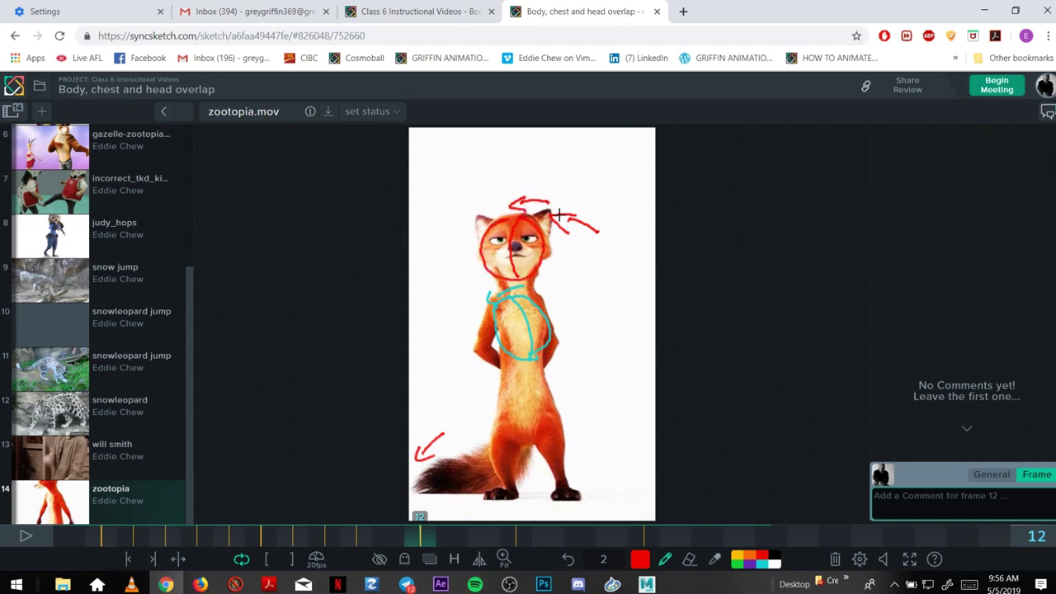
pyautogui.moveTo(478, 246); pyautogui.dragTo(528, 242)
# - On frame 15, circle the head in red and add arrows above the head and beside the neck and waist
pyautogui.press('Right')
pyautogui.press('Right')
pyautogui.press('Right')
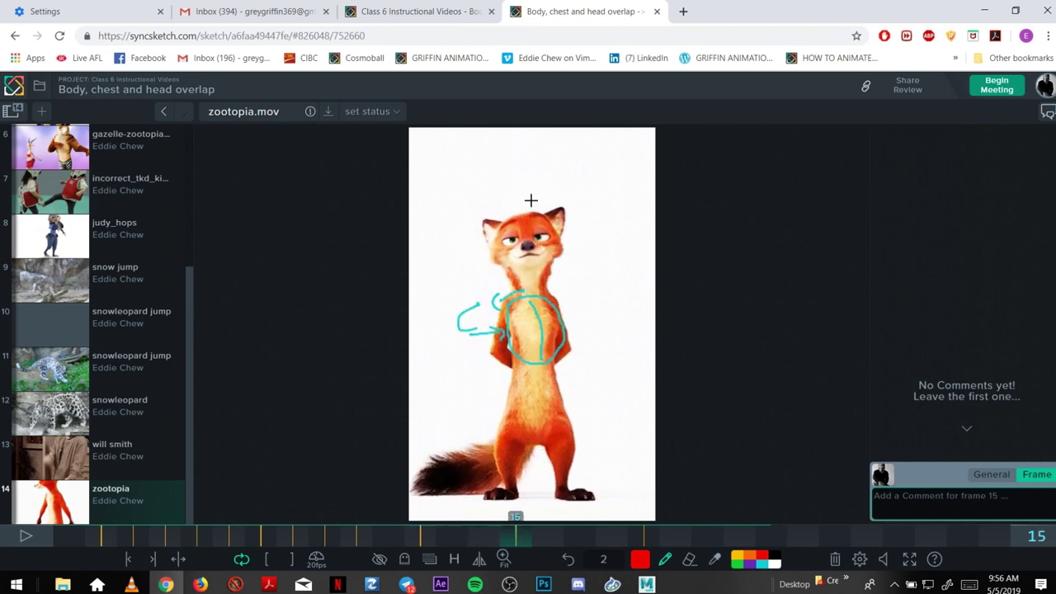
pyautogui.moveTo(516, 217)
pyautogui.mouseDown()
pyautogui.moveTo(494, 243)
pyautogui.moveTo(507, 275)
pyautogui.moveTo(549, 276)
pyautogui.moveTo(562, 242)
pyautogui.moveTo(498, 213)
pyautogui.mouseUp()
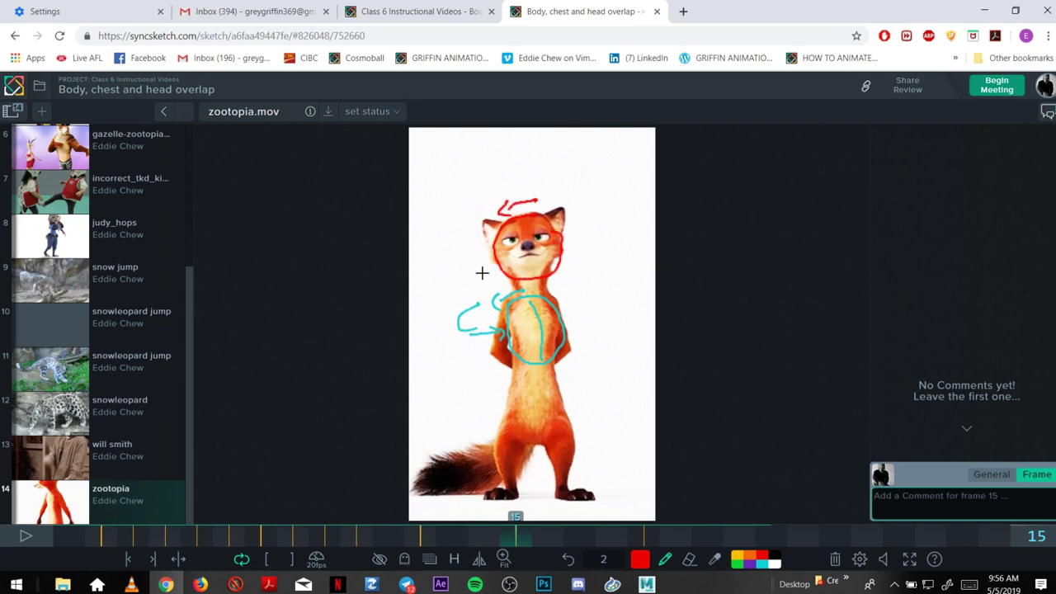
pyautogui.moveTo(438, 278)
pyautogui.mouseDown()
pyautogui.moveTo(488, 280)
pyautogui.moveTo(470, 287)
pyautogui.mouseUp()
pyautogui.moveTo(442, 369); pyautogui.dragTo(494, 372)
pyautogui.moveTo(472, 361)
pyautogui.mouseDown()
pyautogui.moveTo(498, 372)
pyautogui.moveTo(482, 383)
pyautogui.mouseUp()
# - Scrub back and forth through the whole fox clip to review the turn with its annotations
pyautogui.moveTo(532, 543); pyautogui.dragTo(515, 559)
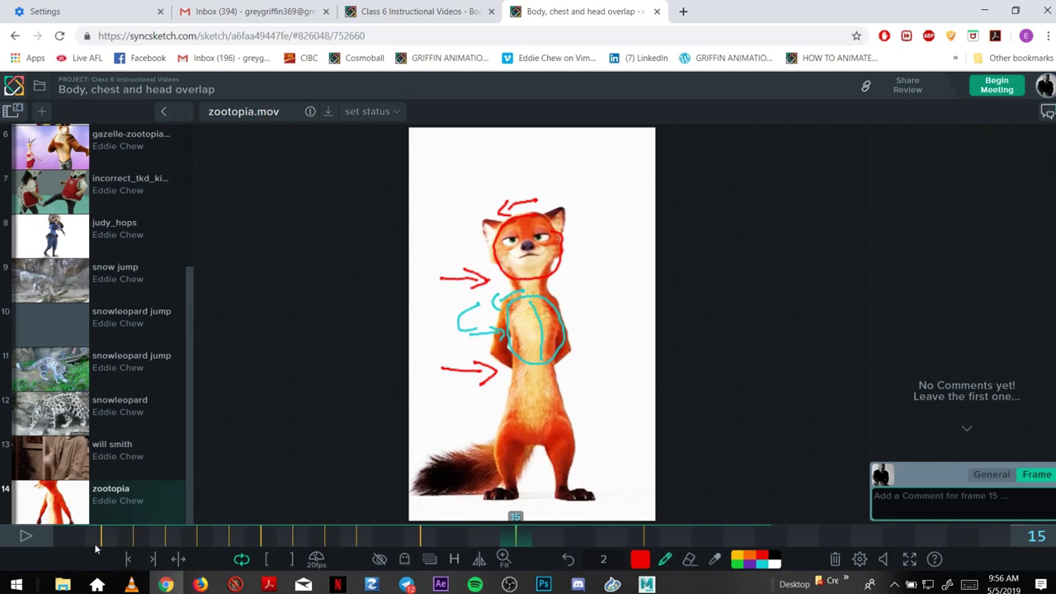
pyautogui.moveTo(101, 547); pyautogui.dragTo(707, 526)
pyautogui.moveTo(557, 524)
pyautogui.mouseDown()
pyautogui.moveTo(115, 532)
pyautogui.moveTo(815, 521)
pyautogui.moveTo(83, 535)
pyautogui.moveTo(319, 506)
pyautogui.moveTo(586, 500)
pyautogui.moveTo(129, 517)
pyautogui.moveTo(631, 489)
pyautogui.moveTo(427, 495)
pyautogui.mouseUp()
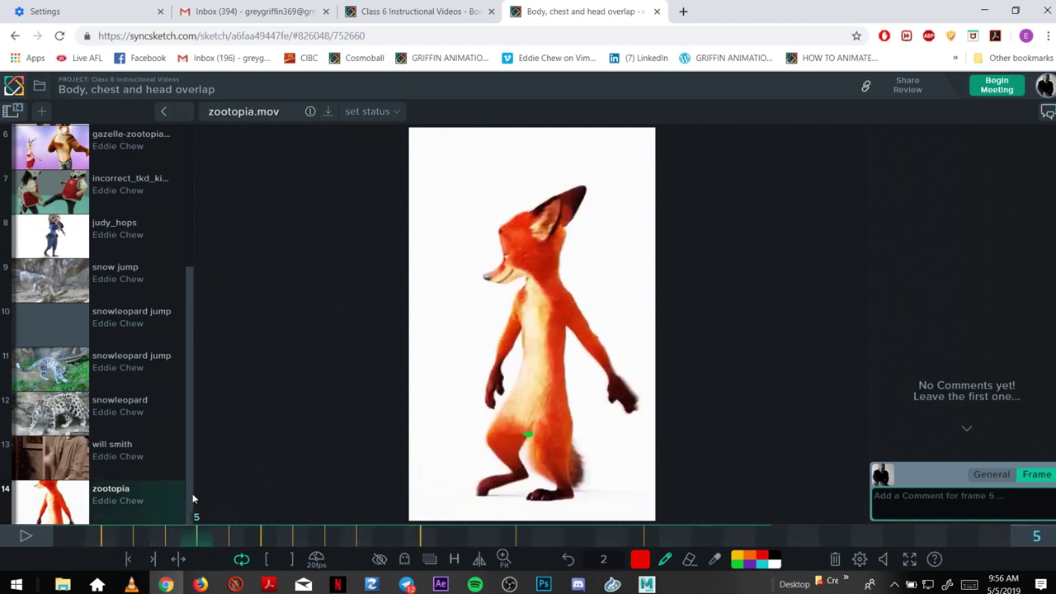
# - Open the will smith clip, play it, and scrub through its motion to frame 5
pyautogui.click(50, 479)
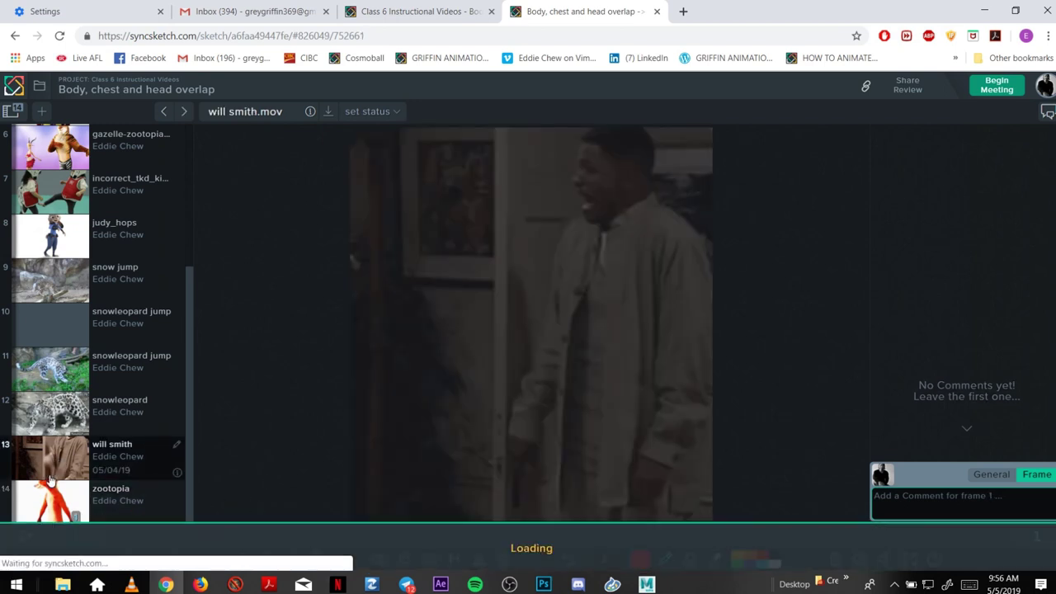
pyautogui.click(15, 555)
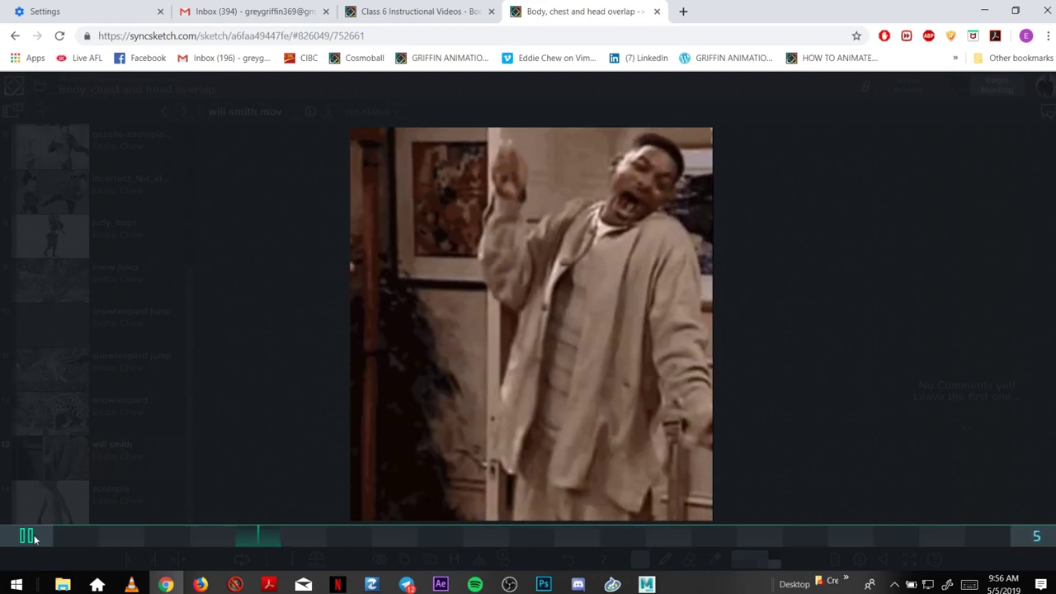
pyautogui.click(35, 539)
pyautogui.moveTo(73, 545); pyautogui.dragTo(390, 534)
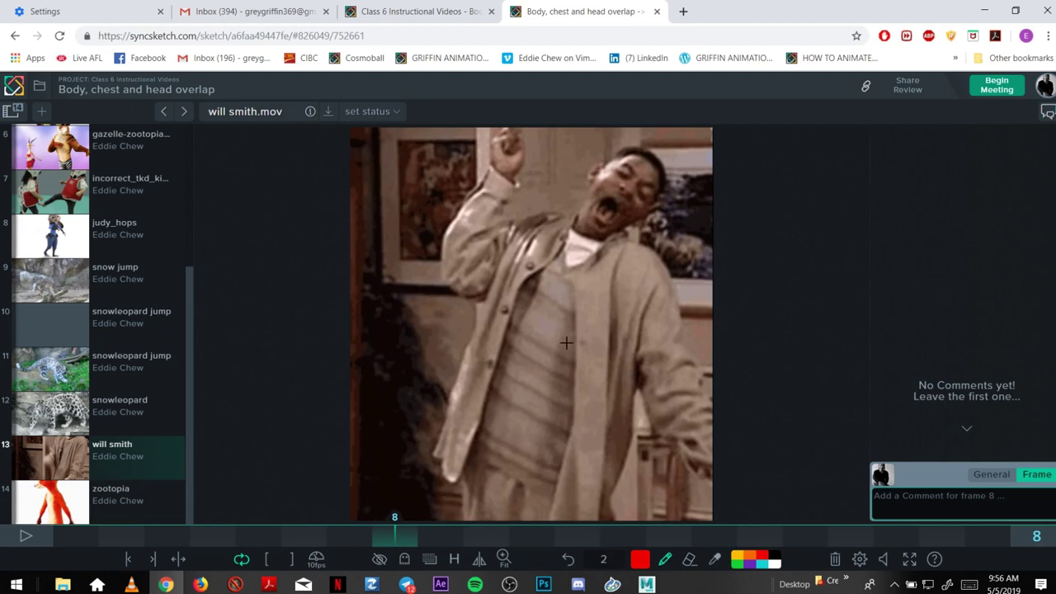
pyautogui.moveTo(364, 536); pyautogui.dragTo(330, 496)
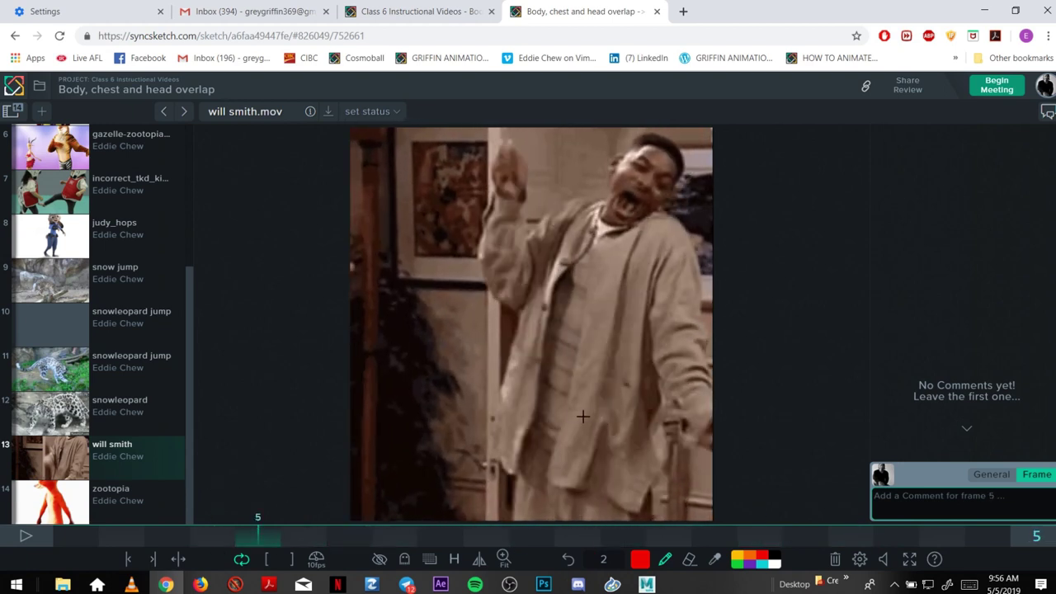
# - Sketch over the man's hips in red on frame 5 and compare the pose with the neighbouring frames
pyautogui.moveTo(590, 408)
pyautogui.mouseDown()
pyautogui.moveTo(554, 397)
pyautogui.moveTo(531, 457)
pyautogui.moveTo(614, 452)
pyautogui.moveTo(595, 409)
pyautogui.moveTo(639, 421)
pyautogui.mouseUp()
pyautogui.press('Left')
pyautogui.press('Right')
pyautogui.press('Right')
pyautogui.press('Right')
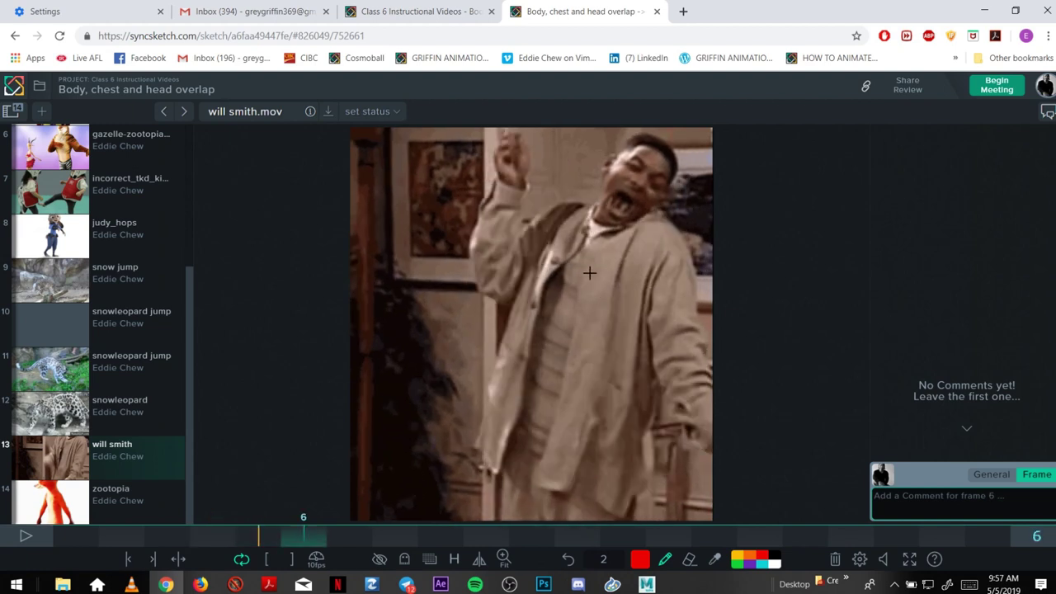
# - On frame 7, circle the man's hips in red with a direction arrow, and connect them by a spine line to a circled chest
pyautogui.moveTo(538, 247); pyautogui.dragTo(548, 240)
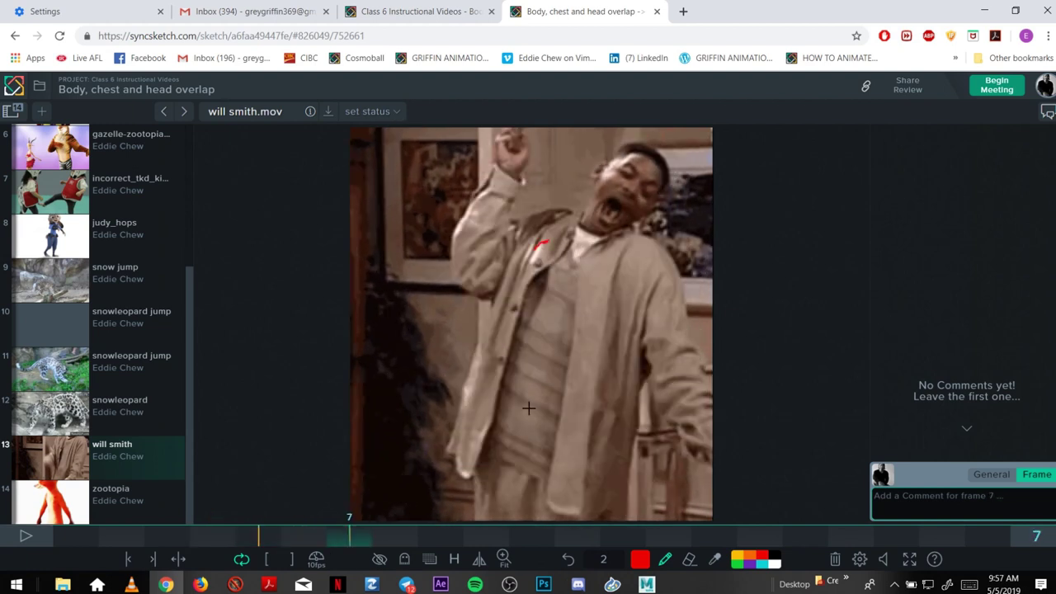
pyautogui.moveTo(526, 405)
pyautogui.mouseDown()
pyautogui.moveTo(551, 482)
pyautogui.moveTo(611, 444)
pyautogui.moveTo(550, 410)
pyautogui.moveTo(521, 412)
pyautogui.moveTo(644, 439)
pyautogui.moveTo(561, 438)
pyautogui.mouseUp()
pyautogui.moveTo(533, 395); pyautogui.dragTo(552, 298)
pyautogui.moveTo(537, 245)
pyautogui.mouseDown()
pyautogui.moveTo(594, 224)
pyautogui.moveTo(613, 281)
pyautogui.mouseUp()
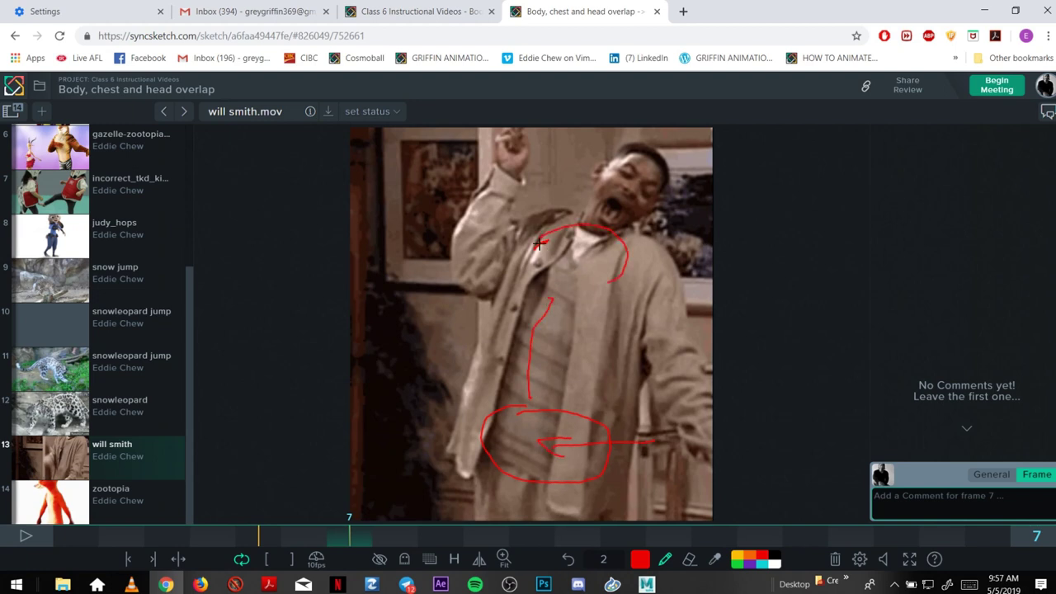
pyautogui.moveTo(535, 246)
pyautogui.mouseDown()
pyautogui.moveTo(551, 312)
pyautogui.moveTo(614, 302)
pyautogui.mouseUp()
# - Add two arrows toward the chest and a chest centre line on frame 7, and outline the tilted head with its centre line
pyautogui.moveTo(491, 309)
pyautogui.mouseDown()
pyautogui.moveTo(534, 272)
pyautogui.moveTo(569, 280)
pyautogui.mouseUp()
pyautogui.moveTo(439, 255); pyautogui.dragTo(509, 236)
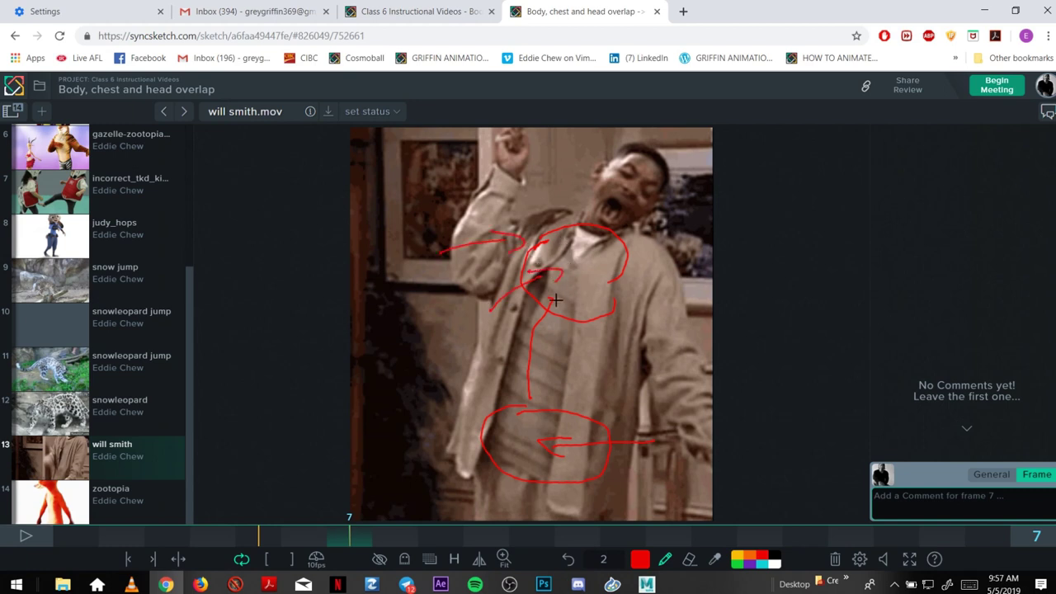
pyautogui.moveTo(557, 300); pyautogui.dragTo(555, 259)
pyautogui.moveTo(584, 202)
pyautogui.mouseDown()
pyautogui.moveTo(600, 168)
pyautogui.moveTo(629, 156)
pyautogui.moveTo(665, 173)
pyautogui.moveTo(639, 223)
pyautogui.moveTo(597, 218)
pyautogui.moveTo(651, 167)
pyautogui.mouseUp()
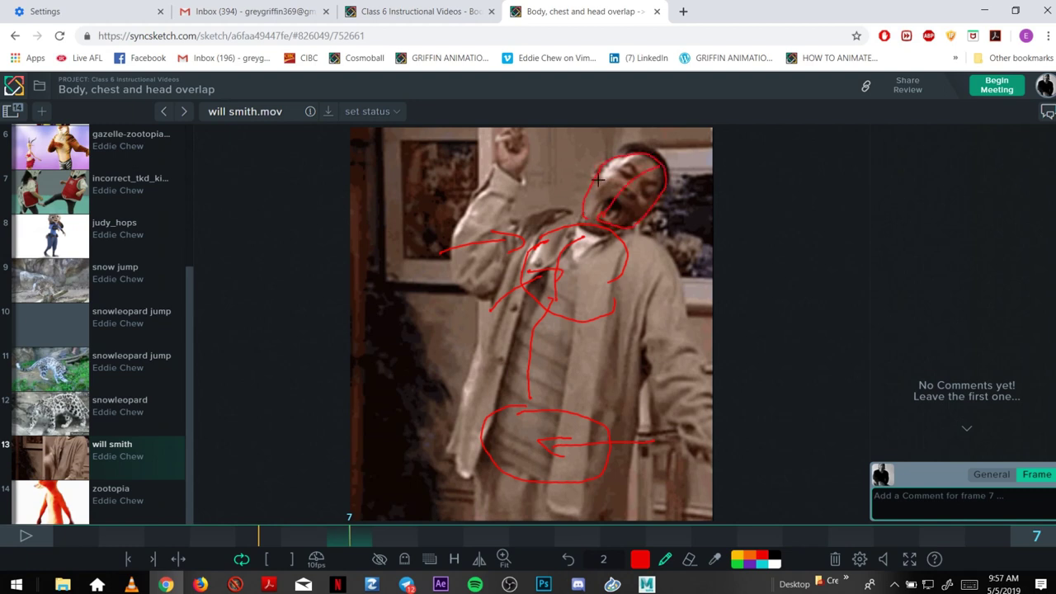
# - Draw an arrow and eye line for the man's head on frame 7, and turn on ghosting of neighbouring sketches
pyautogui.moveTo(510, 190)
pyautogui.mouseDown()
pyautogui.moveTo(568, 174)
pyautogui.moveTo(543, 163)
pyautogui.moveTo(558, 191)
pyautogui.moveTo(511, 187)
pyautogui.moveTo(571, 177)
pyautogui.moveTo(543, 166)
pyautogui.moveTo(581, 179)
pyautogui.moveTo(558, 193)
pyautogui.mouseUp()
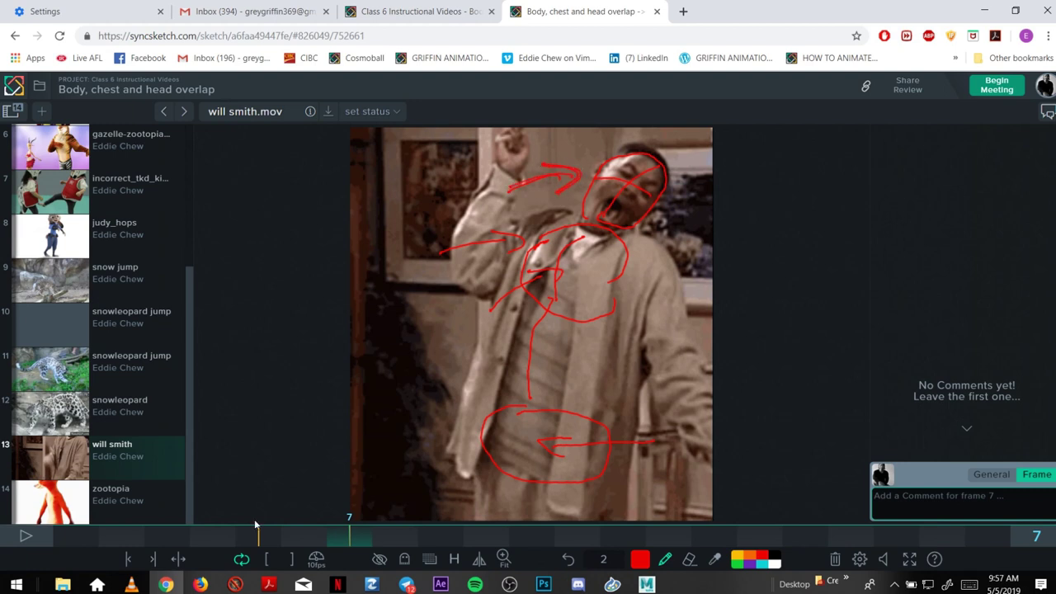
pyautogui.moveTo(241, 532)
pyautogui.mouseDown()
pyautogui.moveTo(366, 539)
pyautogui.moveTo(348, 537)
pyautogui.mouseUp()
pyautogui.click(404, 558)
# - Step back and forth through frames 7 to 17 and examine how the man's pose changes around frame 14
pyautogui.click(471, 508)
pyautogui.press('Right')
pyautogui.press('Right')
pyautogui.press('Right')
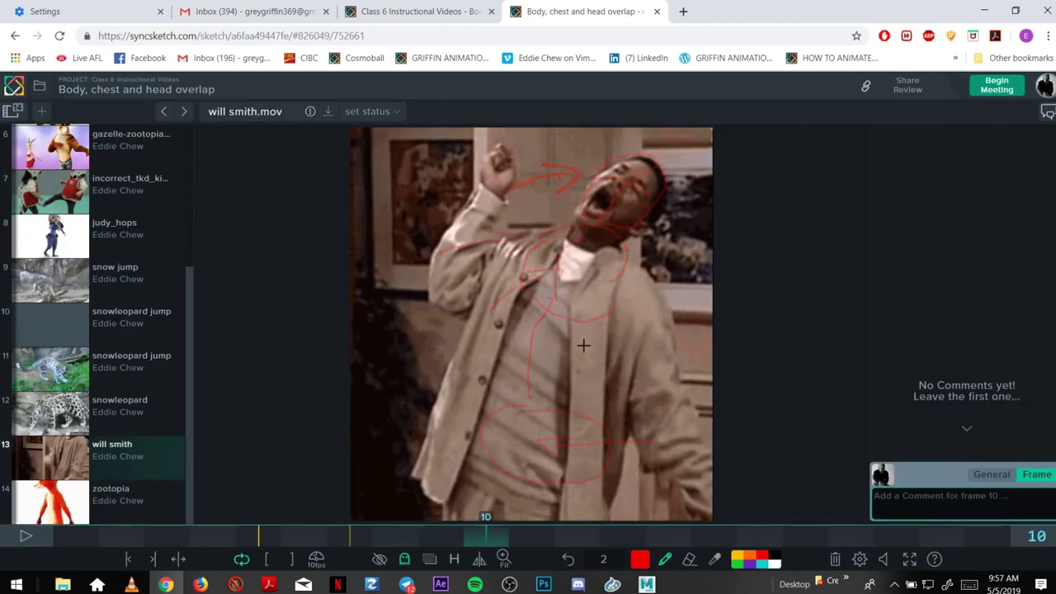
pyautogui.press('Right')
pyautogui.press('Right')
pyautogui.press('Right')
pyautogui.press('Right')
pyautogui.press('Right')
pyautogui.press('Right')
pyautogui.press('Right')
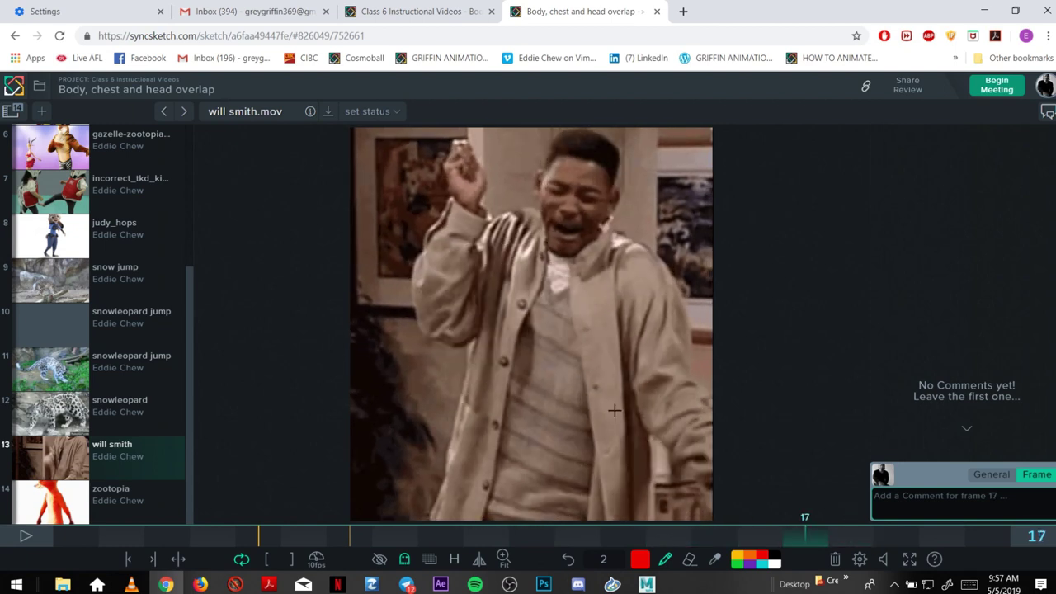
pyautogui.press('Left')
pyautogui.press('Left')
pyautogui.press('Left')
pyautogui.press('Left')
pyautogui.moveTo(686, 542); pyautogui.dragTo(721, 526)
pyautogui.press('Left')
pyautogui.press('Right')
pyautogui.press('Right')
pyautogui.press('Left')
pyautogui.press('Left')
pyautogui.press('Left')
pyautogui.press('Right')
pyautogui.press('Right')
pyautogui.press('Left')
# - On frame 14, circle the man's hips and chest in red and outline the tilted head with its centre line
pyautogui.moveTo(509, 433)
pyautogui.mouseDown()
pyautogui.moveTo(451, 472)
pyautogui.moveTo(522, 513)
pyautogui.moveTo(548, 458)
pyautogui.moveTo(477, 451)
pyautogui.moveTo(509, 510)
pyautogui.moveTo(526, 447)
pyautogui.moveTo(453, 462)
pyautogui.moveTo(480, 470)
pyautogui.moveTo(483, 455)
pyautogui.moveTo(515, 449)
pyautogui.moveTo(471, 488)
pyautogui.moveTo(538, 515)
pyautogui.moveTo(526, 468)
pyautogui.mouseUp()
pyautogui.hotkey('ctrl', 'z')
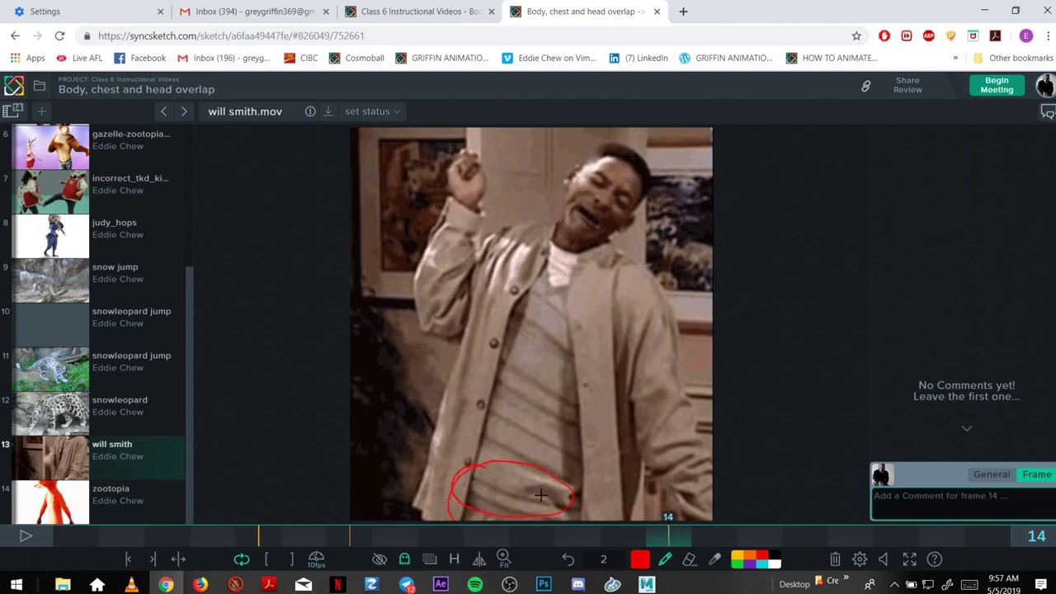
pyautogui.moveTo(567, 513)
pyautogui.mouseDown()
pyautogui.moveTo(561, 473)
pyautogui.moveTo(470, 458)
pyautogui.mouseUp()
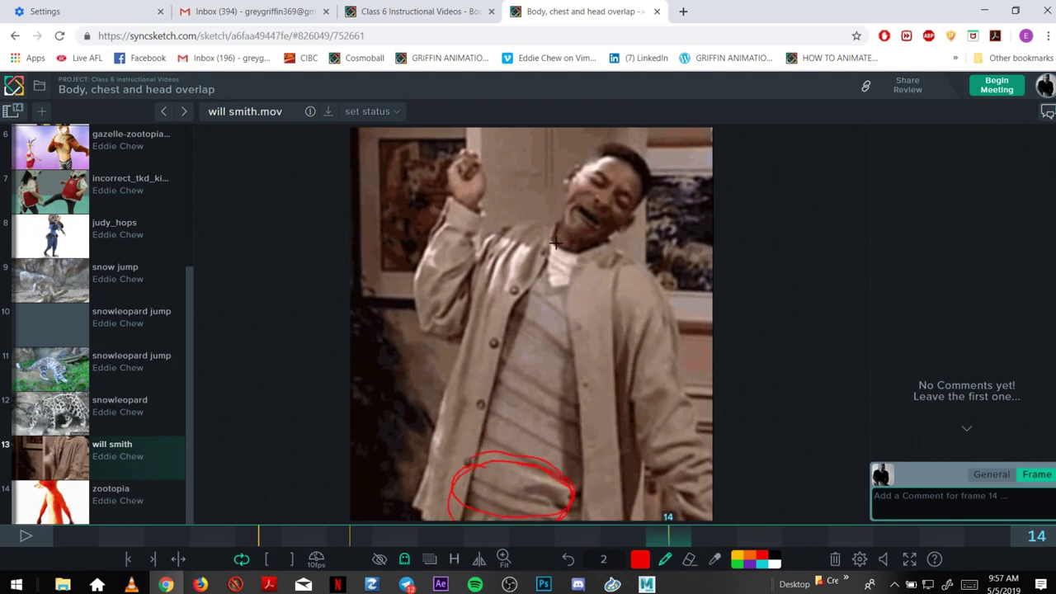
pyautogui.moveTo(547, 241)
pyautogui.mouseDown()
pyautogui.moveTo(567, 376)
pyautogui.moveTo(616, 299)
pyautogui.moveTo(573, 246)
pyautogui.mouseUp()
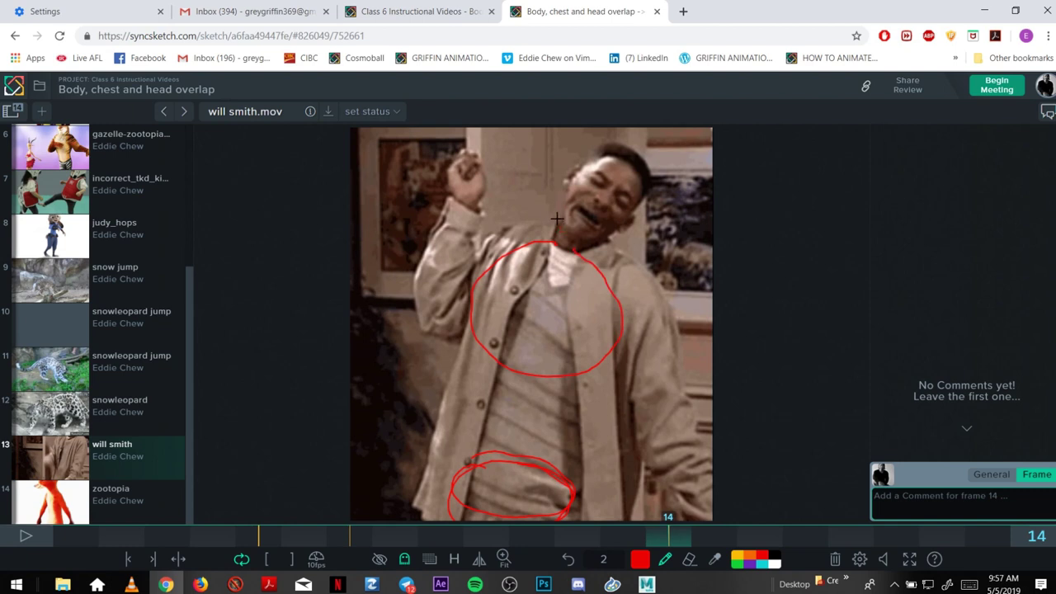
pyautogui.moveTo(553, 212)
pyautogui.mouseDown()
pyautogui.moveTo(576, 167)
pyautogui.moveTo(616, 147)
pyautogui.moveTo(648, 174)
pyautogui.moveTo(616, 221)
pyautogui.moveTo(580, 226)
pyautogui.mouseUp()
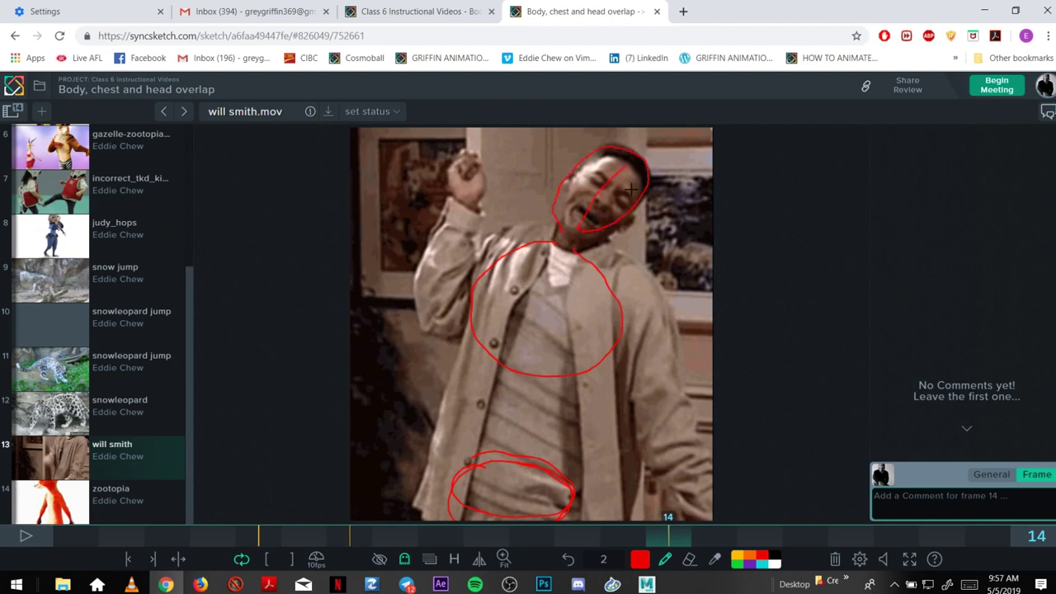
# - Add centre lines to the chest and hips on frame 14 and connect them with a spine line
pyautogui.moveTo(520, 370)
pyautogui.mouseDown()
pyautogui.moveTo(526, 287)
pyautogui.moveTo(559, 251)
pyautogui.mouseUp()
pyautogui.moveTo(501, 505); pyautogui.dragTo(499, 451)
pyautogui.moveTo(502, 379); pyautogui.dragTo(498, 448)
# - On frame 16, sketch the man's hips, chest and head in red with centre lines, plus direction arrows above the hips and chest
pyautogui.press('Right')
pyautogui.press('Right')
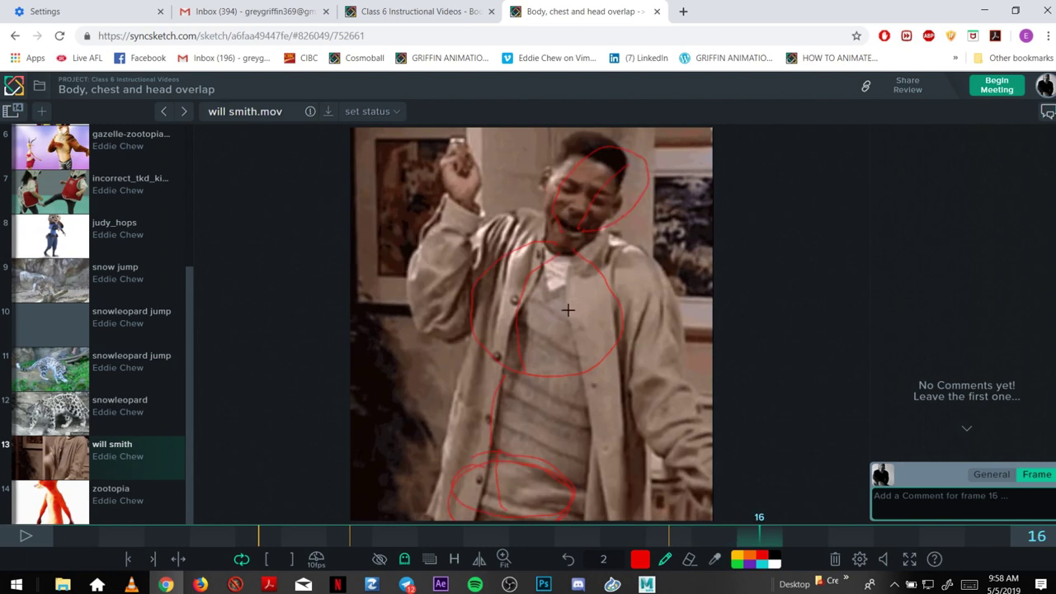
pyautogui.click(736, 564)
pyautogui.click(761, 555)
pyautogui.moveTo(455, 482); pyautogui.dragTo(526, 464)
pyautogui.moveTo(492, 501)
pyautogui.mouseDown()
pyautogui.moveTo(515, 438)
pyautogui.moveTo(478, 443)
pyautogui.moveTo(492, 464)
pyautogui.mouseUp()
pyautogui.moveTo(521, 240)
pyautogui.mouseDown()
pyautogui.moveTo(530, 360)
pyautogui.moveTo(588, 250)
pyautogui.moveTo(469, 287)
pyautogui.moveTo(528, 247)
pyautogui.moveTo(518, 343)
pyautogui.moveTo(549, 236)
pyautogui.moveTo(496, 211)
pyautogui.moveTo(478, 227)
pyautogui.mouseUp()
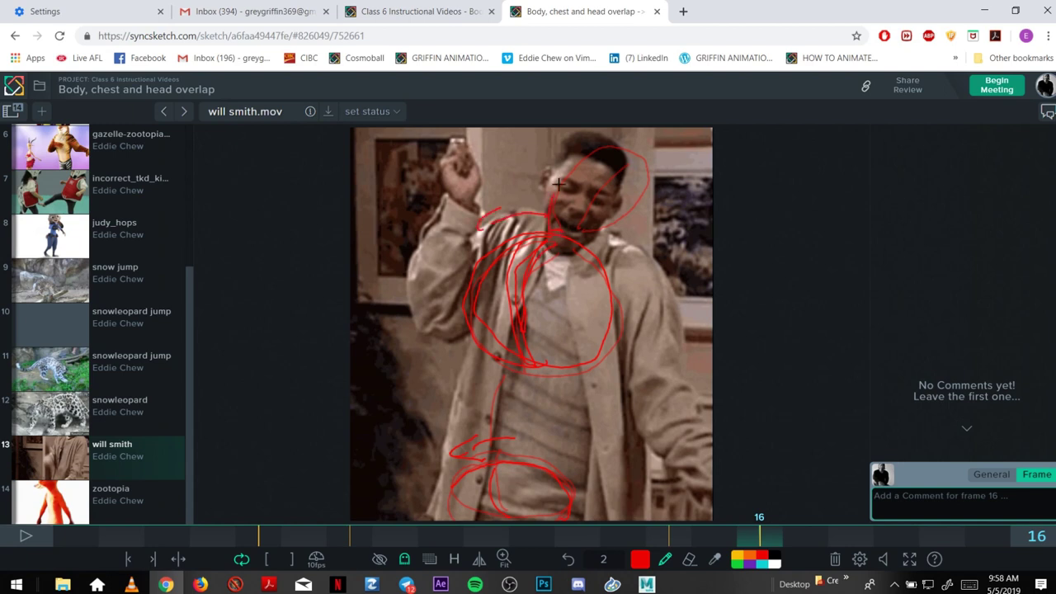
pyautogui.moveTo(561, 178)
pyautogui.mouseDown()
pyautogui.moveTo(615, 223)
pyautogui.moveTo(577, 257)
pyautogui.moveTo(628, 178)
pyautogui.moveTo(583, 158)
pyautogui.moveTo(548, 234)
pyautogui.moveTo(547, 201)
pyautogui.moveTo(613, 135)
pyautogui.moveTo(604, 240)
pyautogui.moveTo(584, 257)
pyautogui.moveTo(550, 201)
pyautogui.mouseUp()
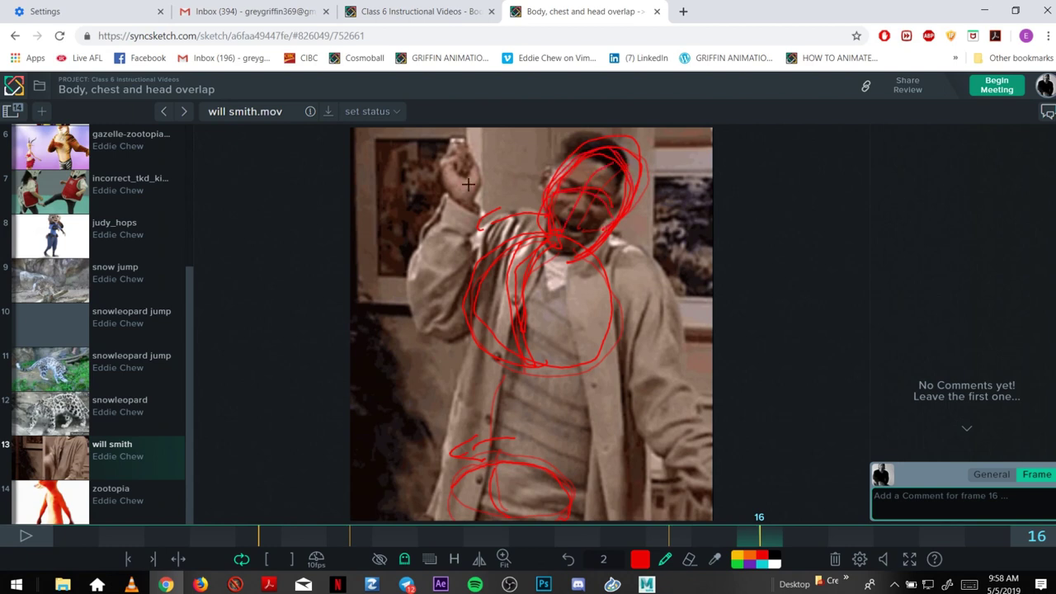
# - Add red direction arrows pointing to the head, chest and hips on frame 16
pyautogui.moveTo(468, 182)
pyautogui.mouseDown()
pyautogui.moveTo(491, 173)
pyautogui.moveTo(526, 213)
pyautogui.mouseUp()
pyautogui.moveTo(651, 302)
pyautogui.mouseDown()
pyautogui.moveTo(588, 298)
pyautogui.moveTo(593, 287)
pyautogui.moveTo(582, 312)
pyautogui.mouseUp()
pyautogui.moveTo(604, 453); pyautogui.dragTo(565, 447)
# - On frame 19, sketch the hips with a direction arrow, and circle the chest with its arrow and centre line
pyautogui.press('Right')
pyautogui.press('Right')
pyautogui.press('Right')
pyautogui.press('Right')
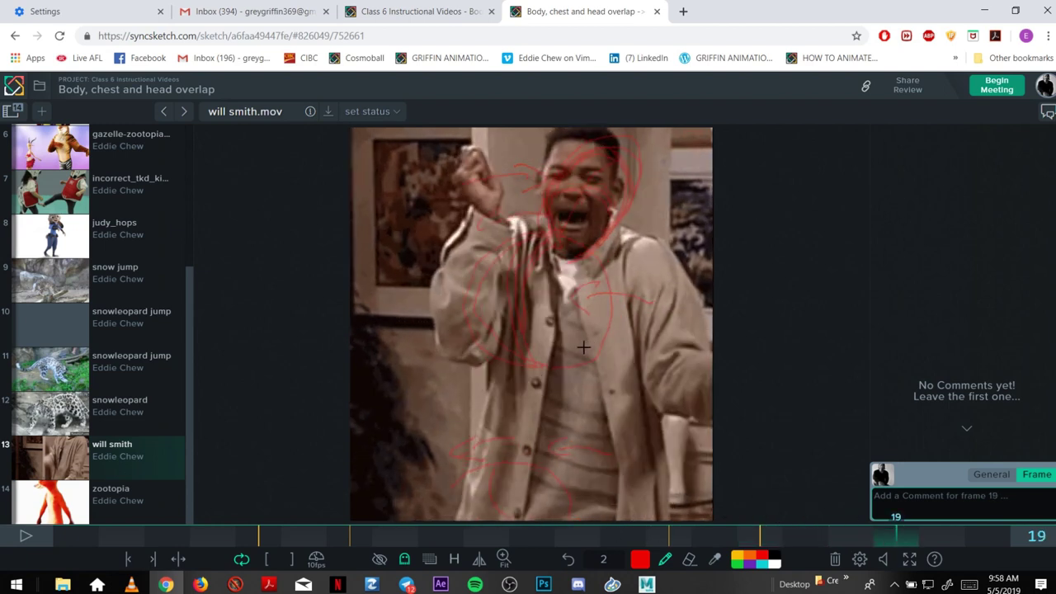
pyautogui.press('Left')
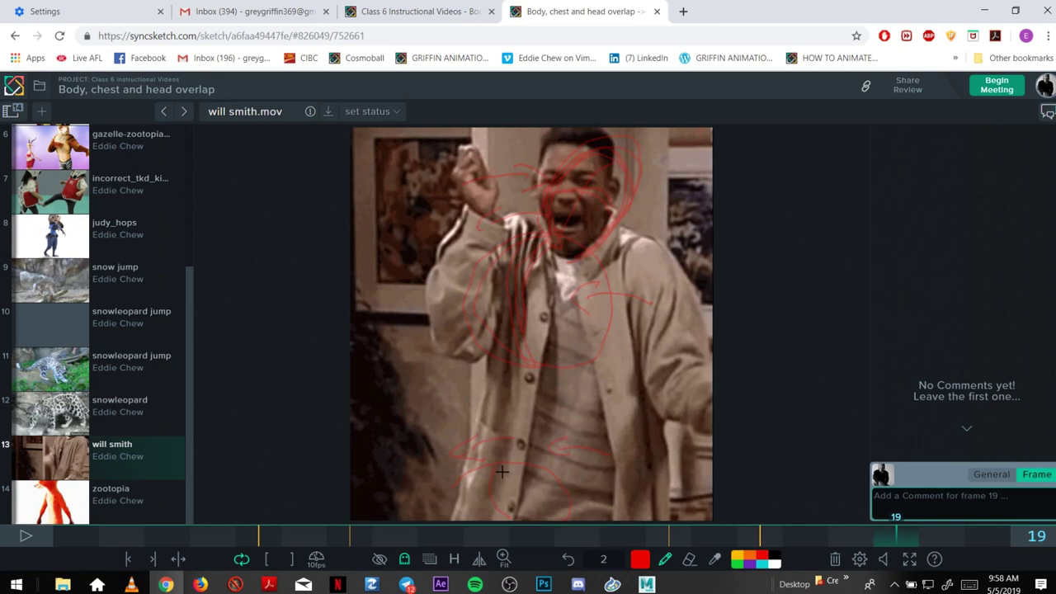
pyautogui.moveTo(509, 484)
pyautogui.mouseDown()
pyautogui.moveTo(598, 477)
pyautogui.moveTo(626, 507)
pyautogui.mouseUp()
pyautogui.moveTo(564, 469)
pyautogui.mouseDown()
pyautogui.moveTo(520, 482)
pyautogui.moveTo(505, 510)
pyautogui.mouseUp()
pyautogui.moveTo(415, 493)
pyautogui.mouseDown()
pyautogui.moveTo(479, 498)
pyautogui.moveTo(478, 512)
pyautogui.mouseUp()
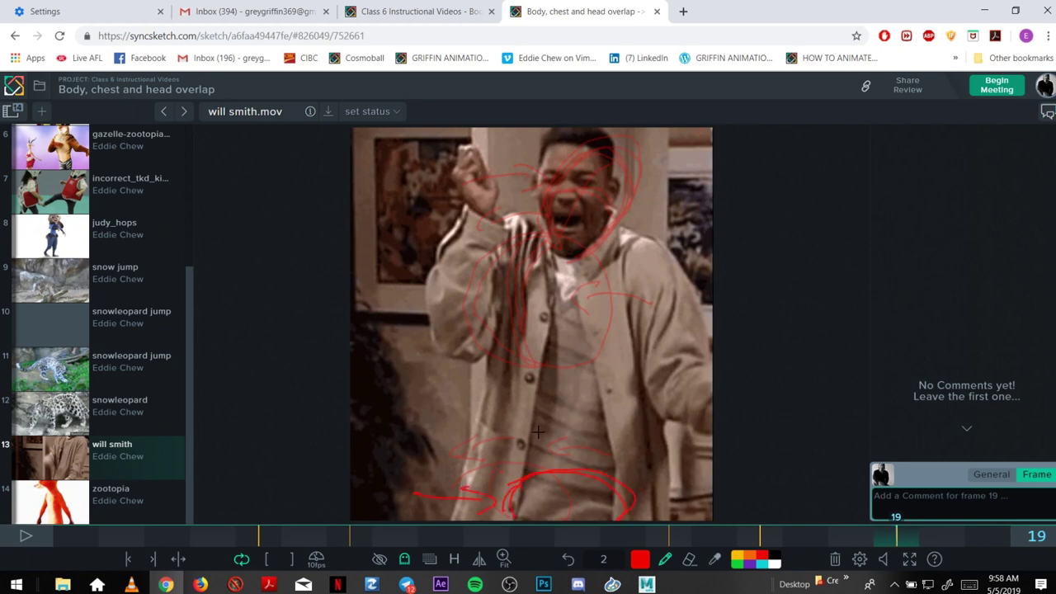
pyautogui.moveTo(600, 390)
pyautogui.mouseDown()
pyautogui.moveTo(636, 323)
pyautogui.moveTo(593, 256)
pyautogui.moveTo(501, 296)
pyautogui.moveTo(621, 374)
pyautogui.moveTo(622, 300)
pyautogui.moveTo(491, 317)
pyautogui.mouseUp()
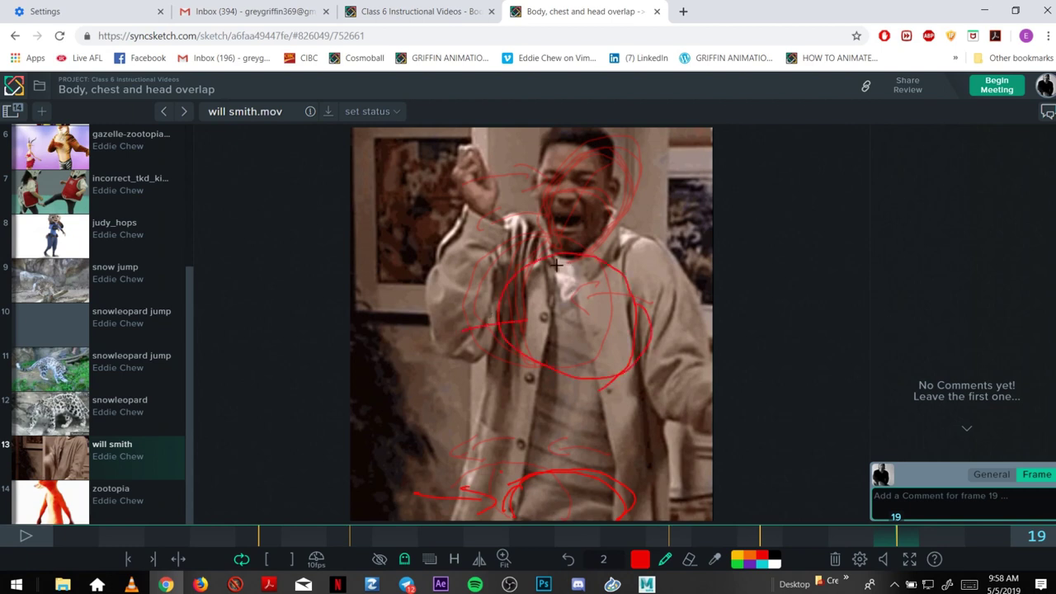
pyautogui.moveTo(558, 264)
pyautogui.mouseDown()
pyautogui.moveTo(577, 332)
pyautogui.moveTo(562, 267)
pyautogui.moveTo(523, 279)
pyautogui.moveTo(601, 252)
pyautogui.moveTo(637, 351)
pyautogui.moveTo(600, 376)
pyautogui.mouseUp()
# - Compare frame 19 with its neighbours, and outline the head there with a centre line and a direction arrow
pyautogui.press('Left')
pyautogui.press('Left')
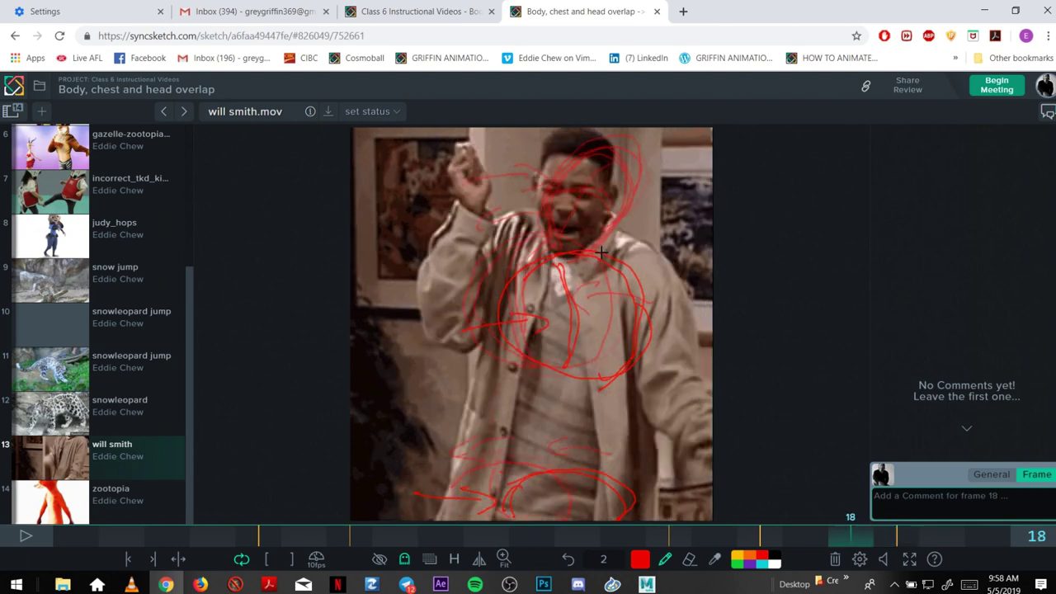
pyautogui.press('Right')
pyautogui.press('Right')
pyautogui.press('Right')
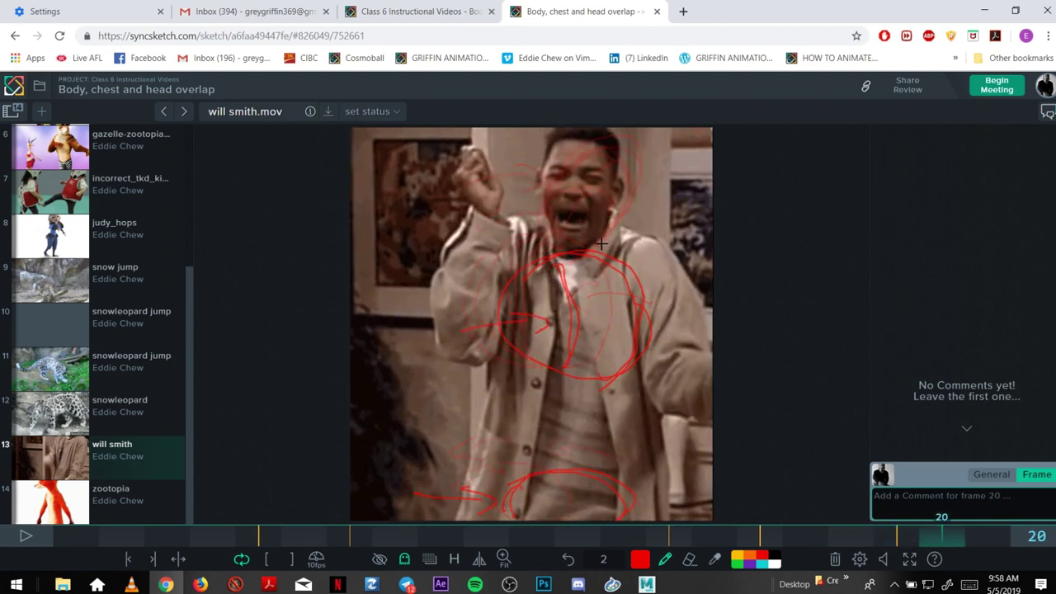
pyautogui.press('Left')
pyautogui.moveTo(594, 248)
pyautogui.mouseDown()
pyautogui.moveTo(621, 192)
pyautogui.moveTo(613, 156)
pyautogui.moveTo(559, 146)
pyautogui.moveTo(564, 259)
pyautogui.mouseUp()
pyautogui.moveTo(675, 210); pyautogui.dragTo(630, 198)
pyautogui.moveTo(640, 190); pyautogui.dragTo(637, 213)
pyautogui.moveTo(566, 243); pyautogui.dragTo(560, 163)
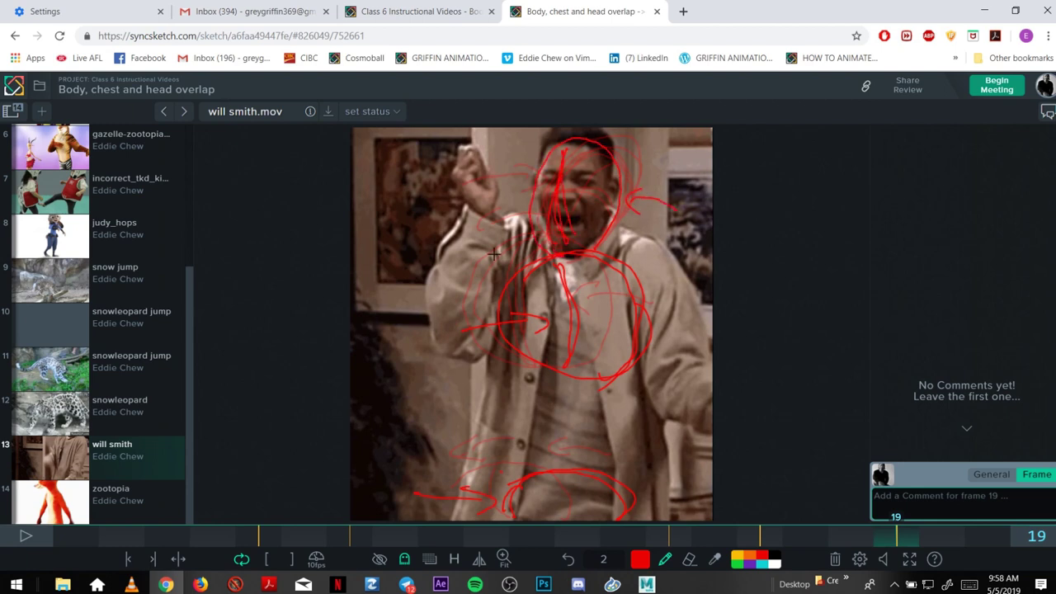
# - Turn off ghosting and scrub through the annotated frames to review the overlapping motion up to frame 19
pyautogui.click(404, 559)
pyautogui.click(347, 509)
pyautogui.moveTo(266, 543)
pyautogui.mouseDown()
pyautogui.moveTo(686, 545)
pyautogui.moveTo(830, 555)
pyautogui.moveTo(901, 575)
pyautogui.moveTo(726, 546)
pyautogui.moveTo(903, 541)
pyautogui.moveTo(954, 554)
pyautogui.moveTo(673, 536)
pyautogui.moveTo(763, 532)
pyautogui.mouseUp()
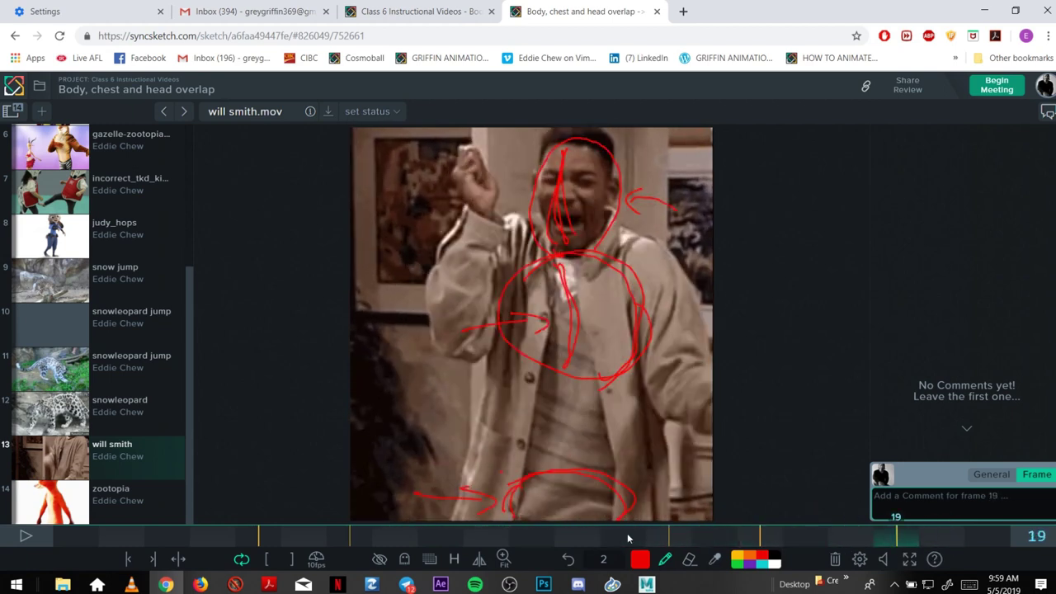
pyautogui.click(899, 536)
pyautogui.moveTo(229, 532); pyautogui.dragTo(795, 543)
pyautogui.click(897, 536)
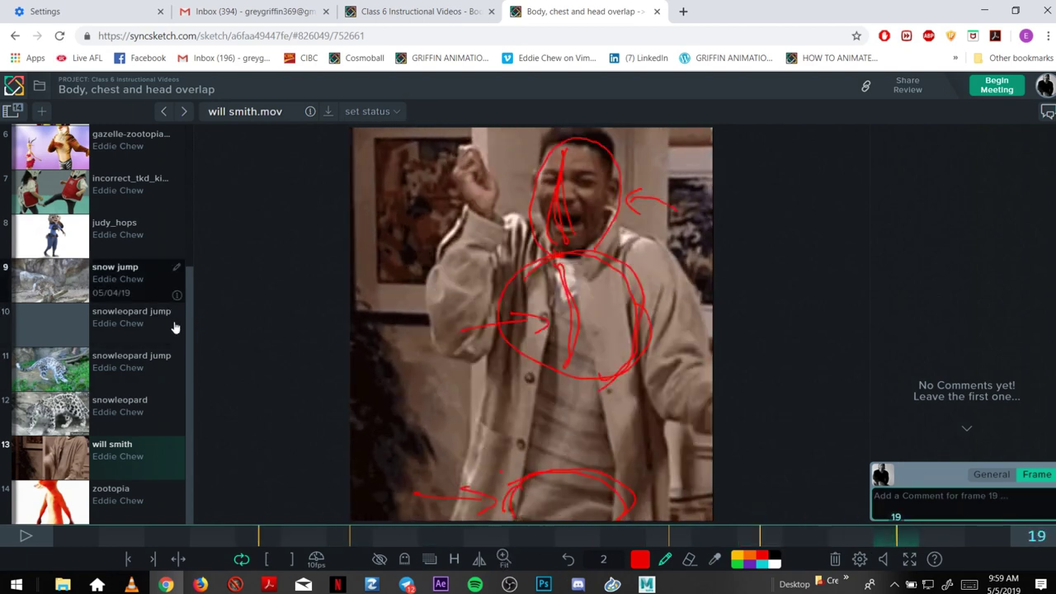
# - Open the fox clip and play it through
pyautogui.moveTo(188, 333); pyautogui.dragTo(224, 172)
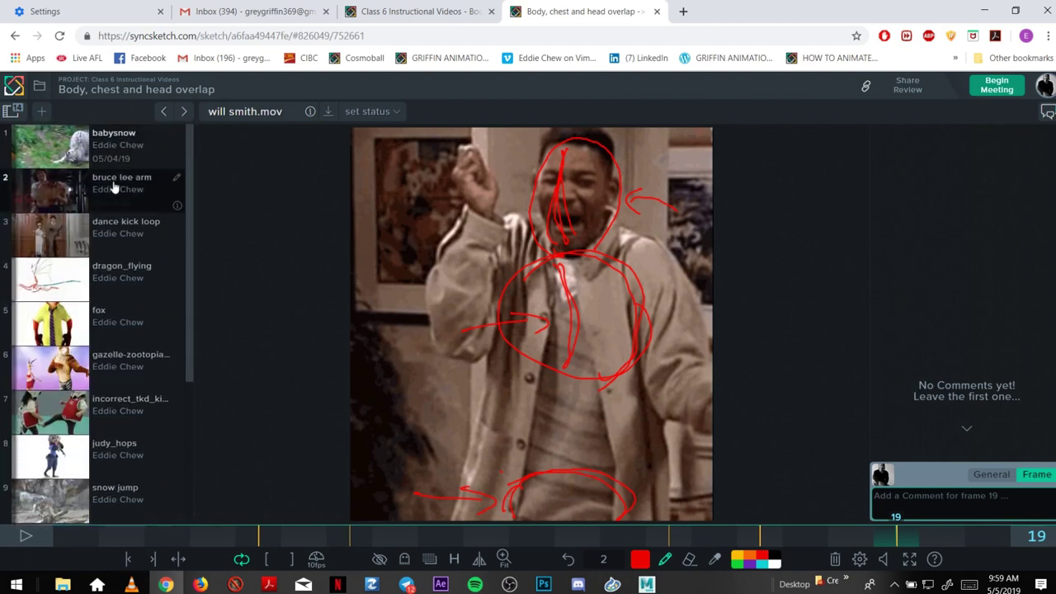
pyautogui.click(59, 327)
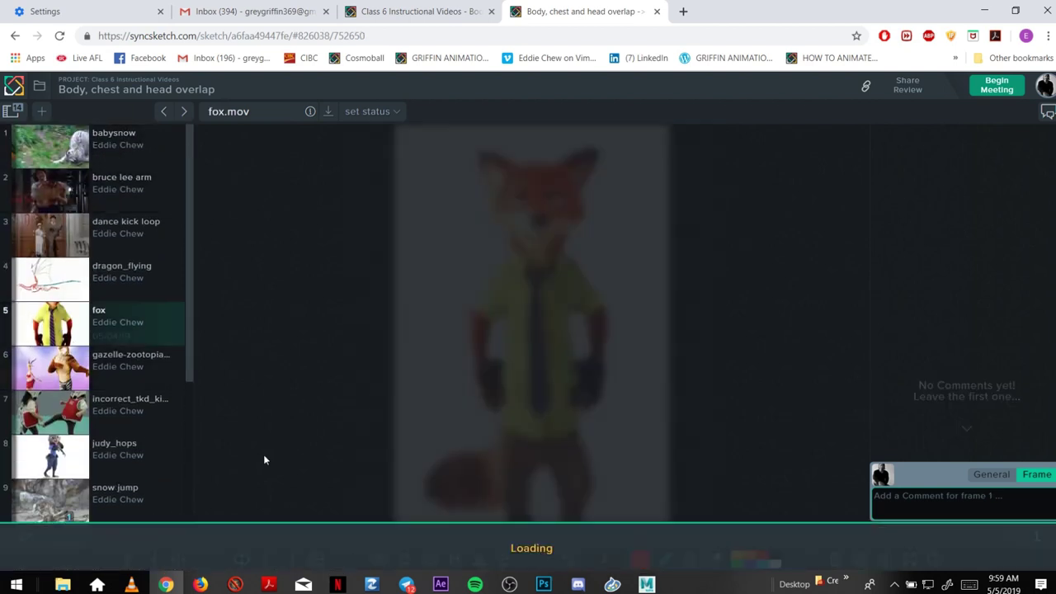
pyautogui.click(40, 535)
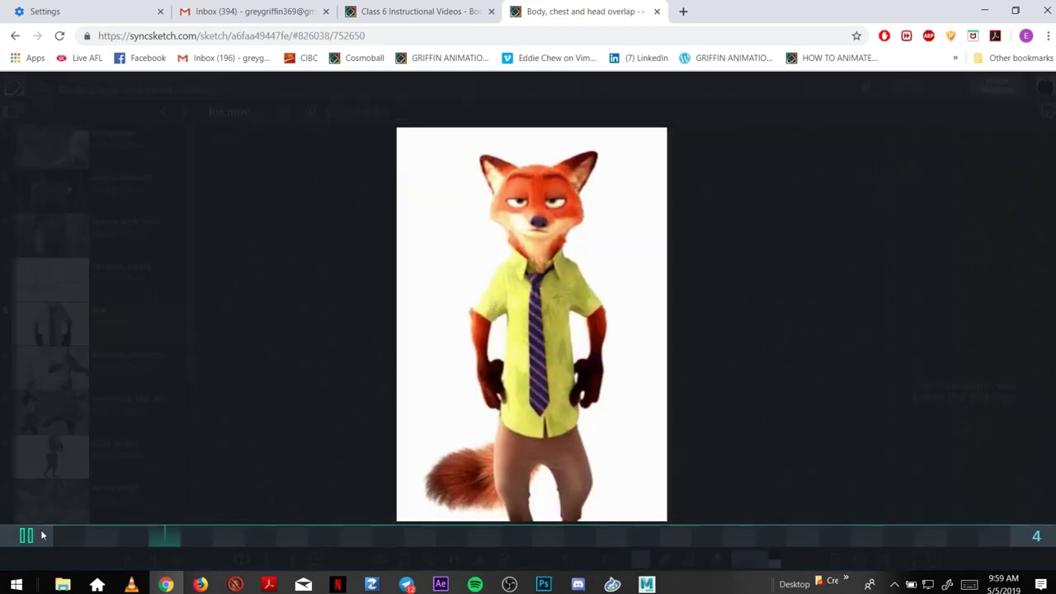
pyautogui.press('space')
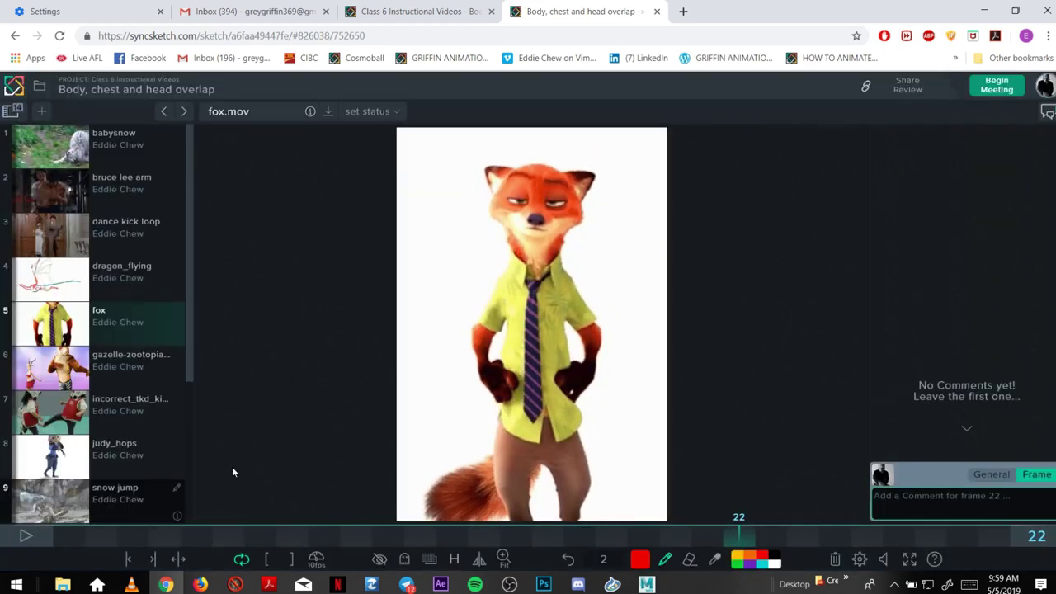
# - Set the brush colour to cyan and circle the fox's hips on frame 6
pyautogui.click(757, 564)
pyautogui.click(132, 532)
pyautogui.moveTo(157, 558); pyautogui.dragTo(396, 559)
pyautogui.click(28, 537)
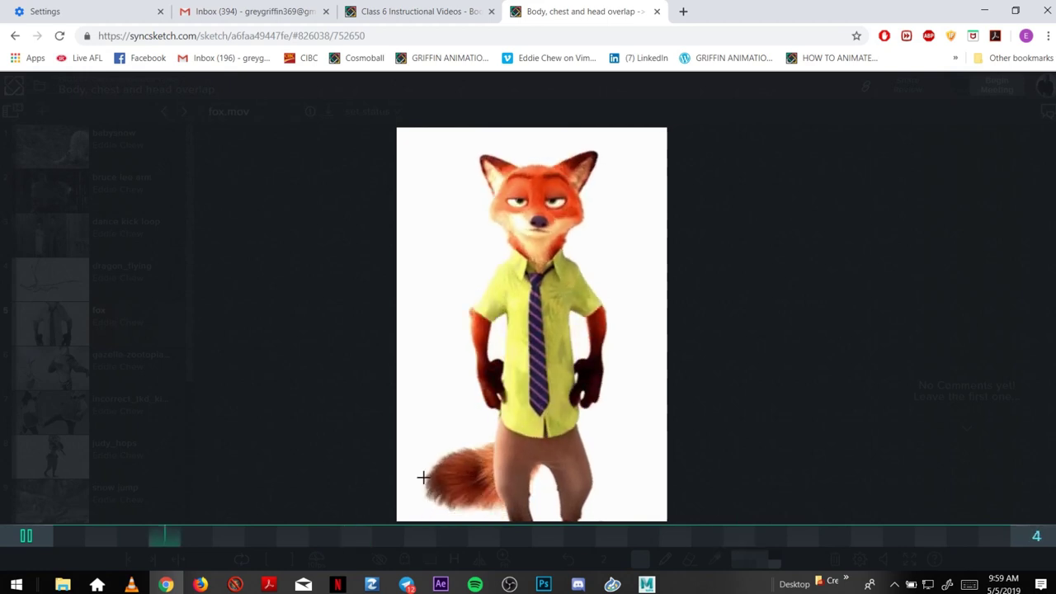
pyautogui.click(69, 530)
pyautogui.moveTo(111, 515); pyautogui.dragTo(228, 519)
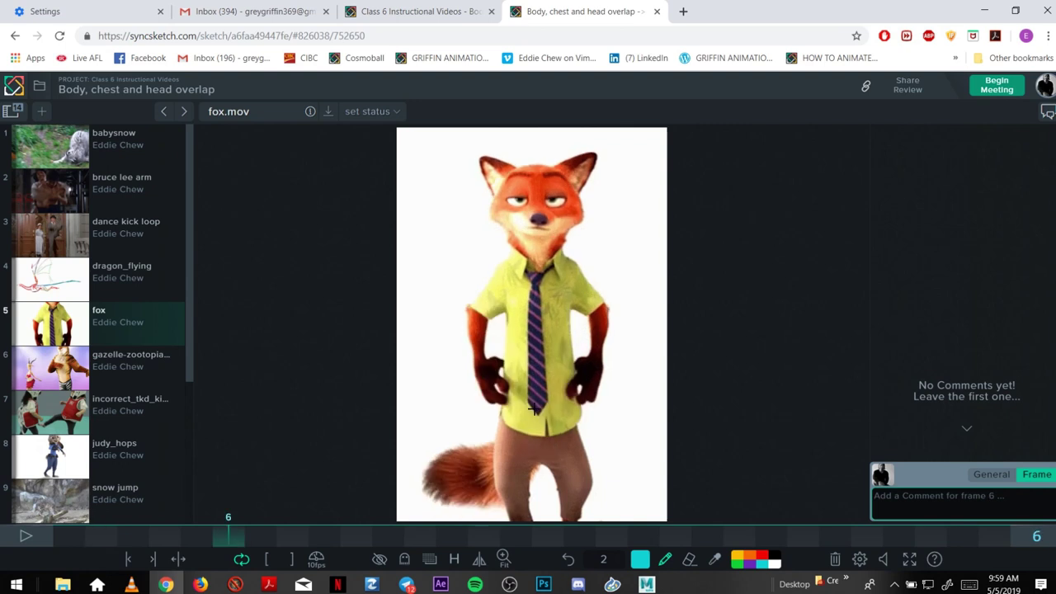
pyautogui.moveTo(534, 410); pyautogui.dragTo(537, 452)
# - Turn on ghosting and circle the fox's hips in cyan on frame 1
pyautogui.press('Right')
pyautogui.press('Right')
pyautogui.press('Right')
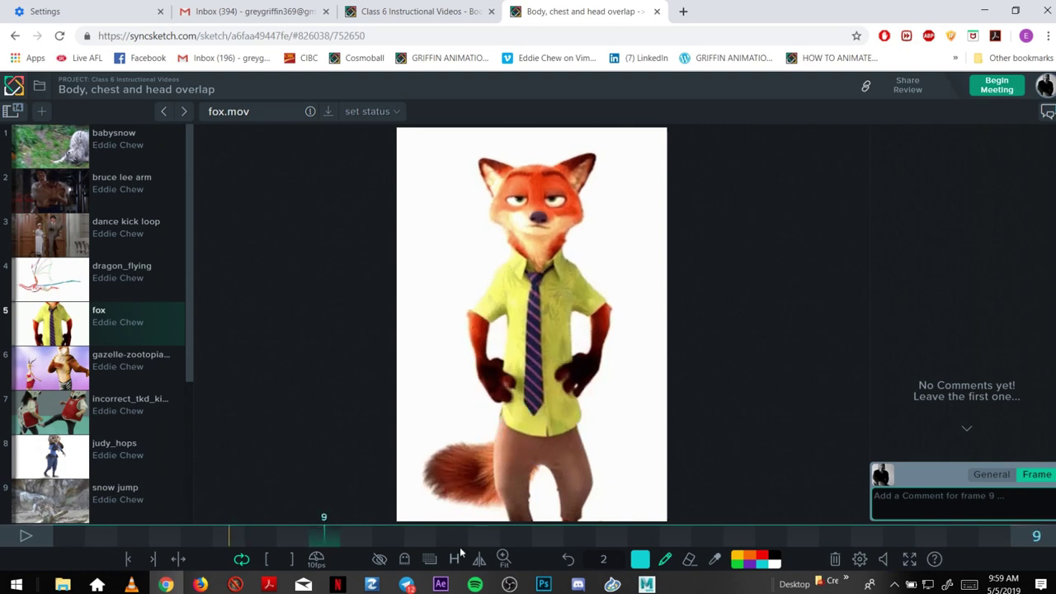
pyautogui.click(404, 559)
pyautogui.moveTo(158, 535)
pyautogui.mouseDown()
pyautogui.moveTo(184, 540)
pyautogui.moveTo(72, 532)
pyautogui.moveTo(170, 536)
pyautogui.mouseUp()
pyautogui.press('Left')
pyautogui.press('Left')
pyautogui.press('Left')
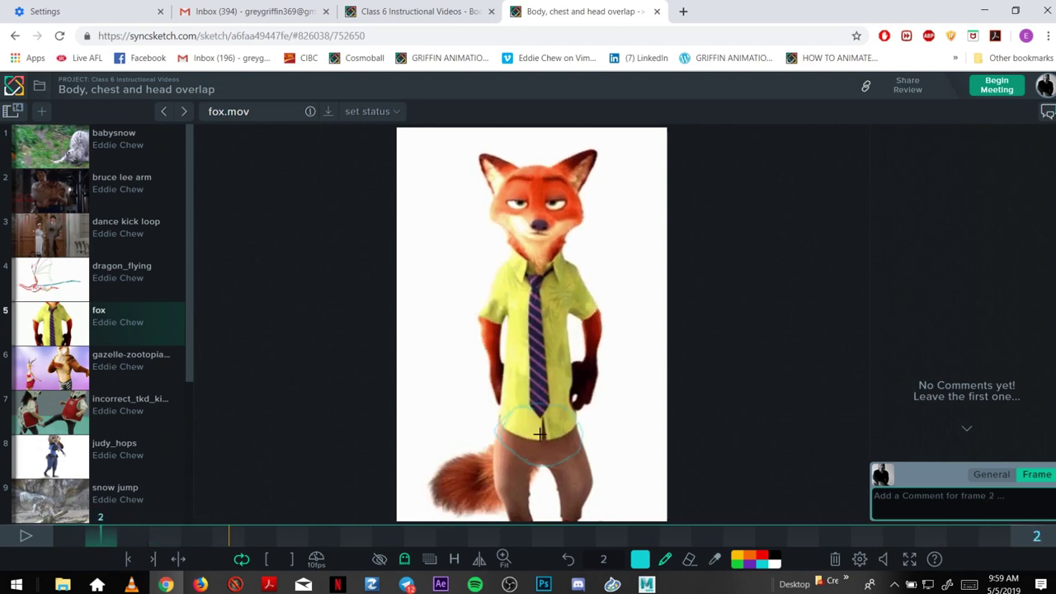
pyautogui.moveTo(549, 423)
pyautogui.mouseDown()
pyautogui.moveTo(561, 412)
pyautogui.moveTo(509, 412)
pyautogui.moveTo(545, 405)
pyautogui.mouseUp()
# - Circle the fox's hips in cyan on frame 9
pyautogui.press('Right')
pyautogui.press('Right')
pyautogui.press('Right')
pyautogui.press('Right')
pyautogui.press('Right')
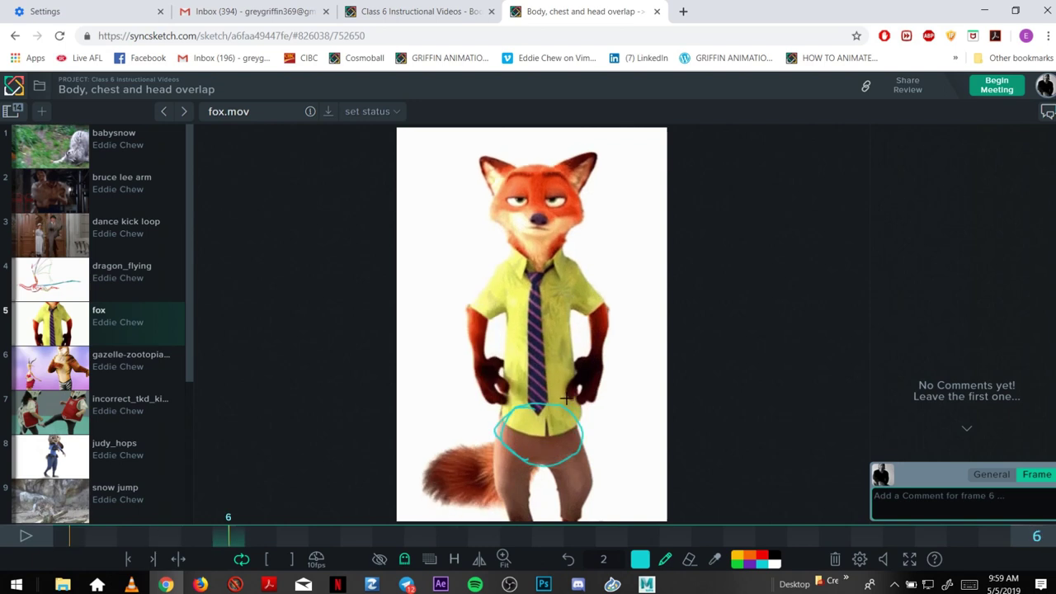
pyautogui.press('Right')
pyautogui.press('Right')
pyautogui.press('Right')
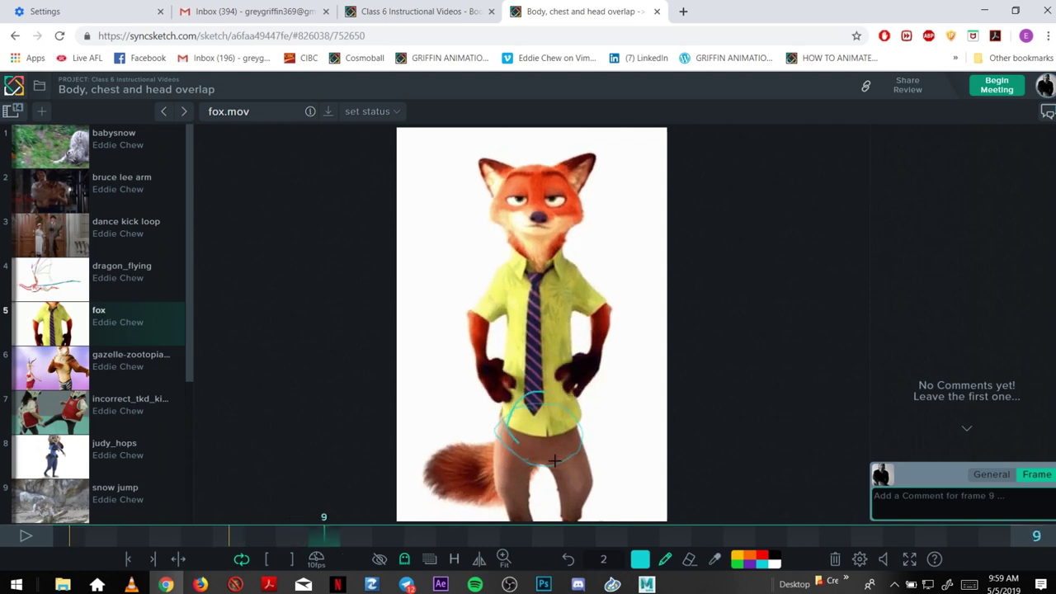
pyautogui.moveTo(555, 460)
pyautogui.mouseDown()
pyautogui.moveTo(556, 391)
pyautogui.moveTo(516, 445)
pyautogui.mouseUp()
# - Circle the fox's hips in cyan on frames 12 and 15
pyautogui.press('Right')
pyautogui.press('Right')
pyautogui.press('Right')
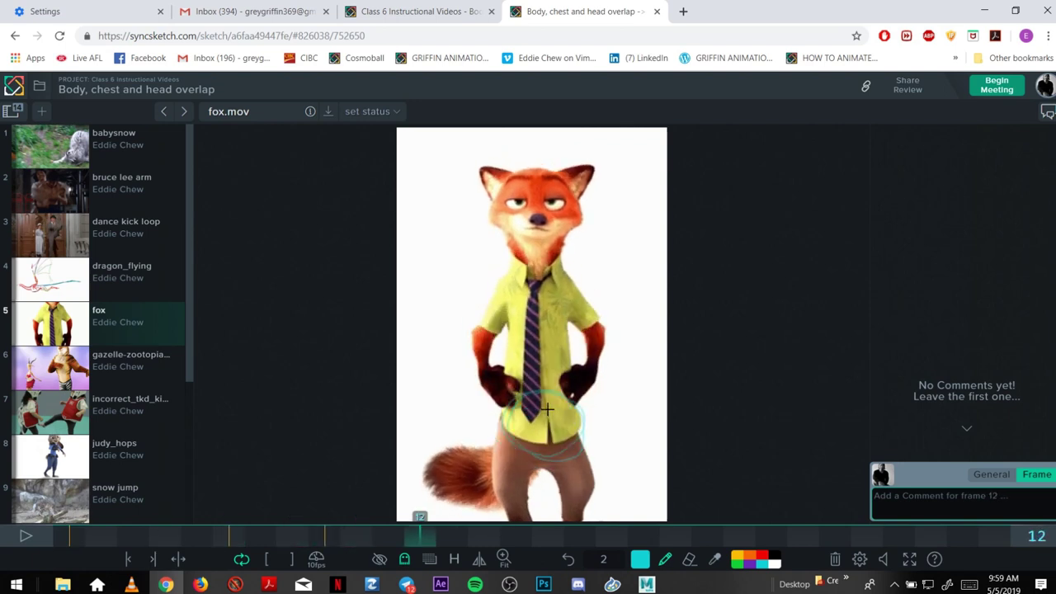
pyautogui.moveTo(547, 409); pyautogui.dragTo(495, 428)
pyautogui.press('Right')
pyautogui.press('Right')
pyautogui.press('Right')
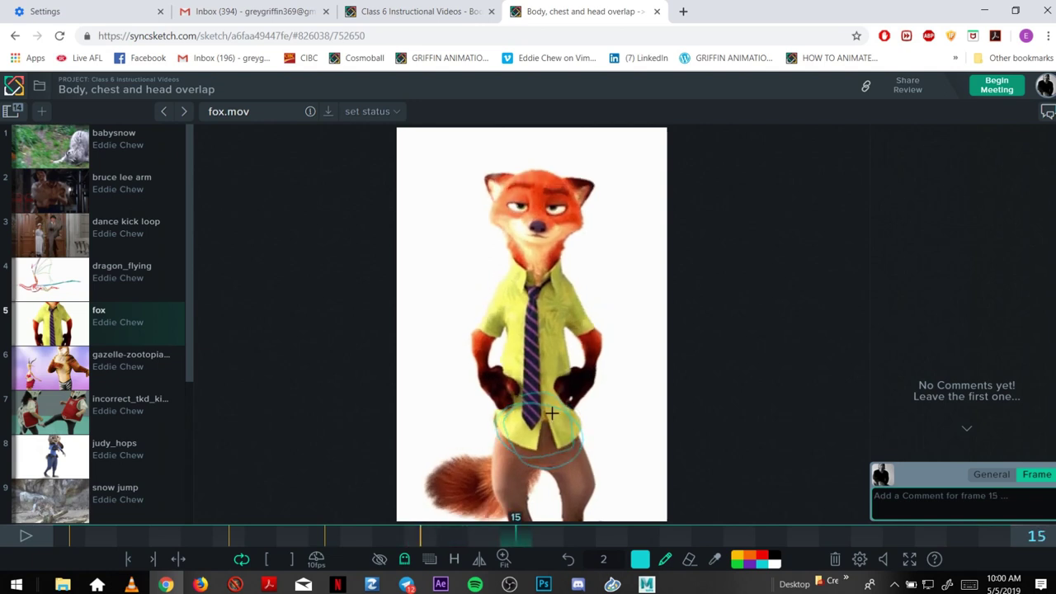
# - Circle the fox's hips in cyan on frame 18, and go back to circle them on frame 16
pyautogui.press('Right')
pyautogui.press('Right')
pyautogui.press('Right')
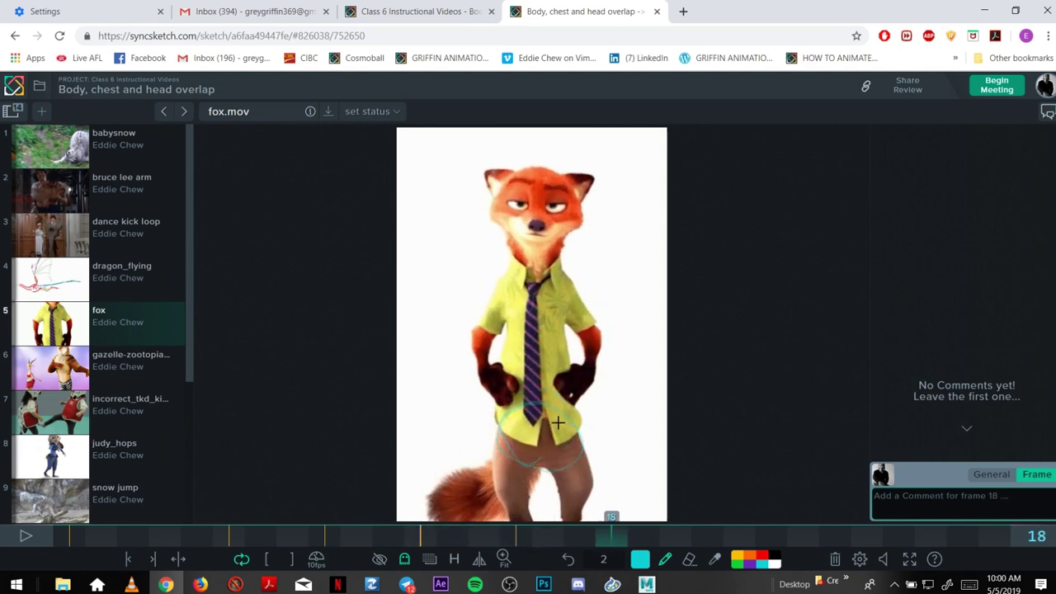
pyautogui.press('Left')
pyautogui.press('Left')
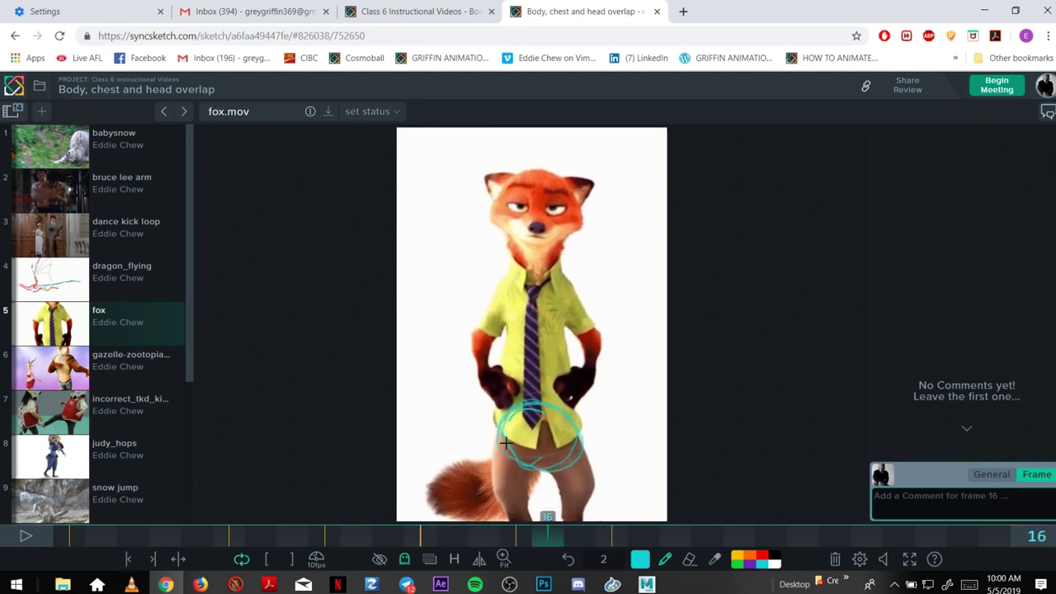
# - Circle the fox's hips in cyan on frame 20, and step on through the clip to frame 28
pyautogui.press('Right')
pyautogui.press('Right')
pyautogui.press('Right')
pyautogui.press('Right')
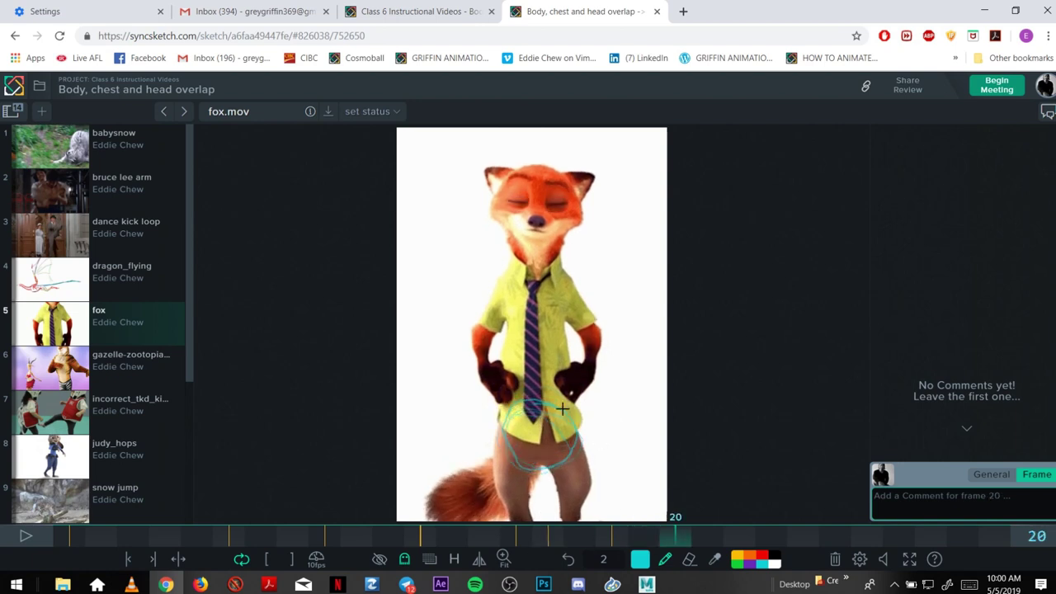
pyautogui.press('Right')
pyautogui.press('Right')
pyautogui.press('Right')
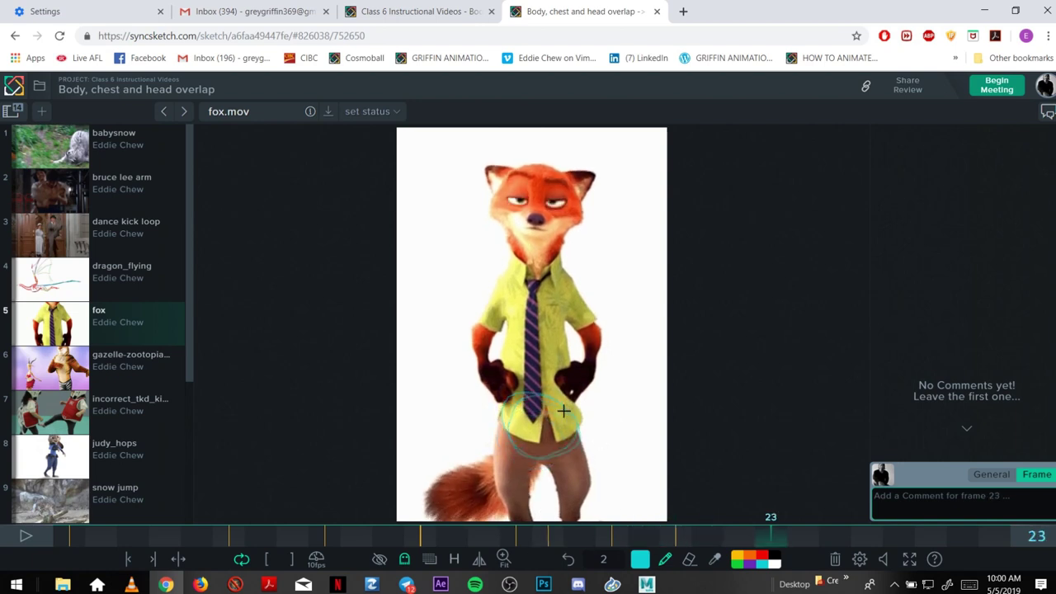
pyautogui.press('Right')
pyautogui.press('Right')
pyautogui.press('Right')
pyautogui.press('Right')
pyautogui.press('Right')
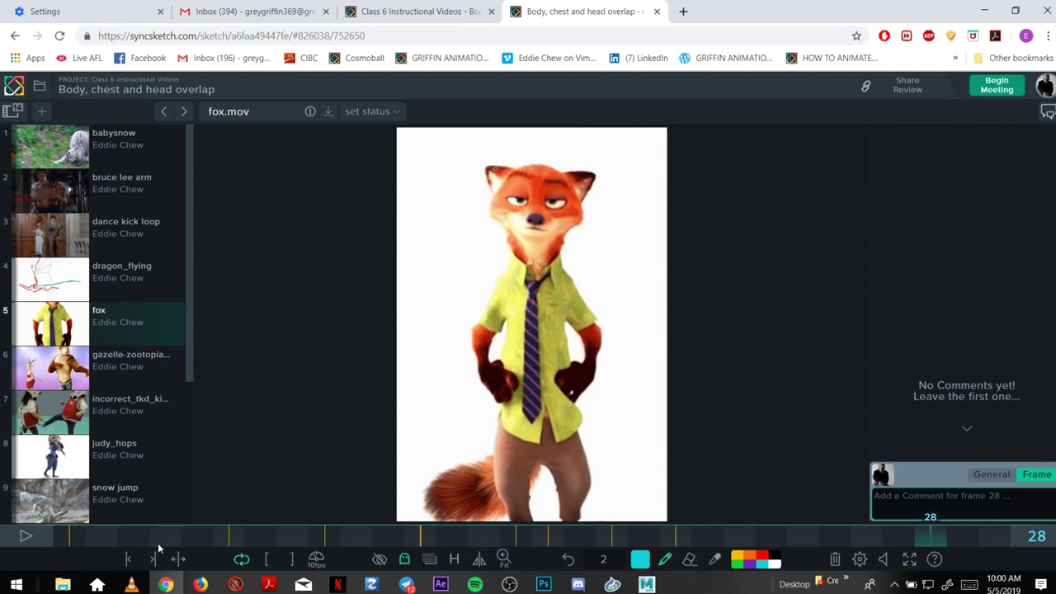
# - Circle the fox's chest in red on frame 8 and draw an upward arrow beneath it
pyautogui.moveTo(95, 533)
pyautogui.mouseDown()
pyautogui.moveTo(85, 536)
pyautogui.moveTo(311, 555)
pyautogui.moveTo(877, 563)
pyautogui.moveTo(80, 529)
pyautogui.mouseUp()
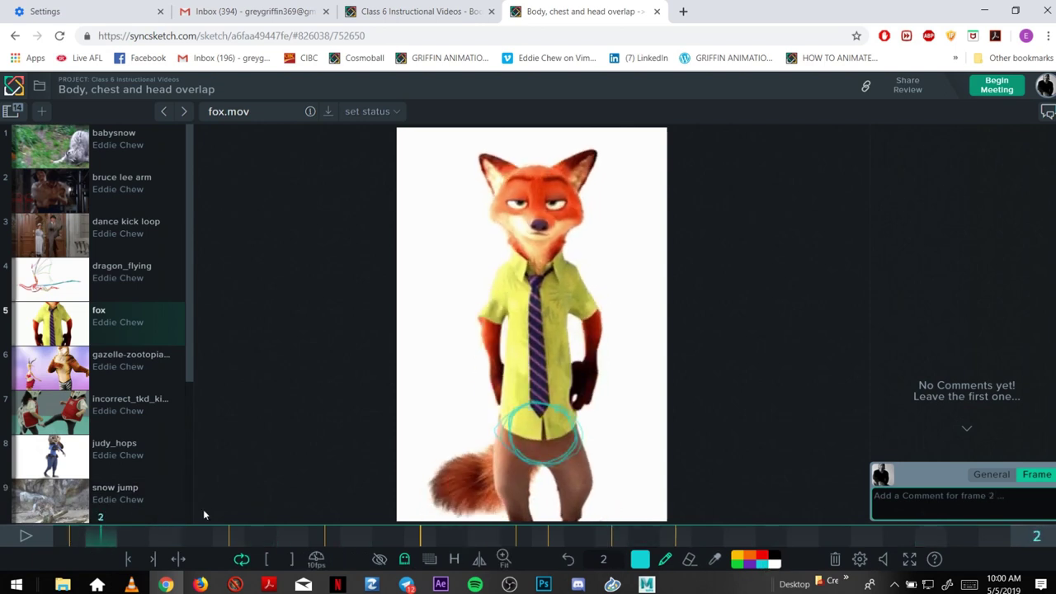
pyautogui.click(760, 557)
pyautogui.click(220, 530)
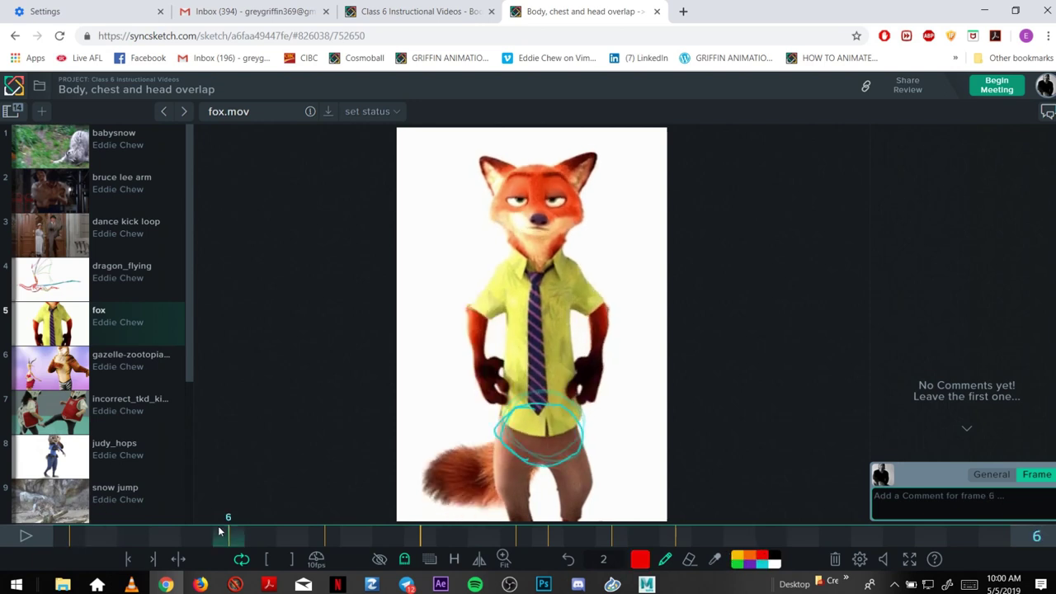
pyautogui.click(166, 540)
pyautogui.click(293, 532)
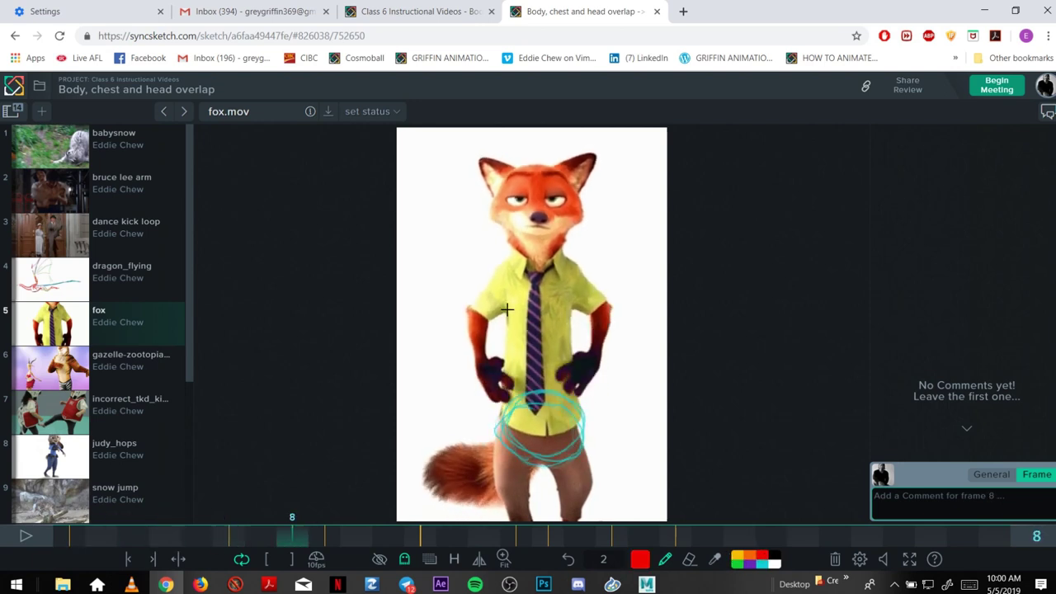
pyautogui.moveTo(528, 268)
pyautogui.mouseDown()
pyautogui.moveTo(526, 314)
pyautogui.moveTo(521, 303)
pyautogui.mouseUp()
pyautogui.moveTo(544, 365)
pyautogui.mouseDown()
pyautogui.moveTo(540, 328)
pyautogui.moveTo(556, 336)
pyautogui.mouseUp()
# - Circle the fox's chest in red on frame 12 and add downward arrows at both shoulders
pyautogui.press('Right')
pyautogui.press('Right')
pyautogui.press('Right')
pyautogui.press('Right')
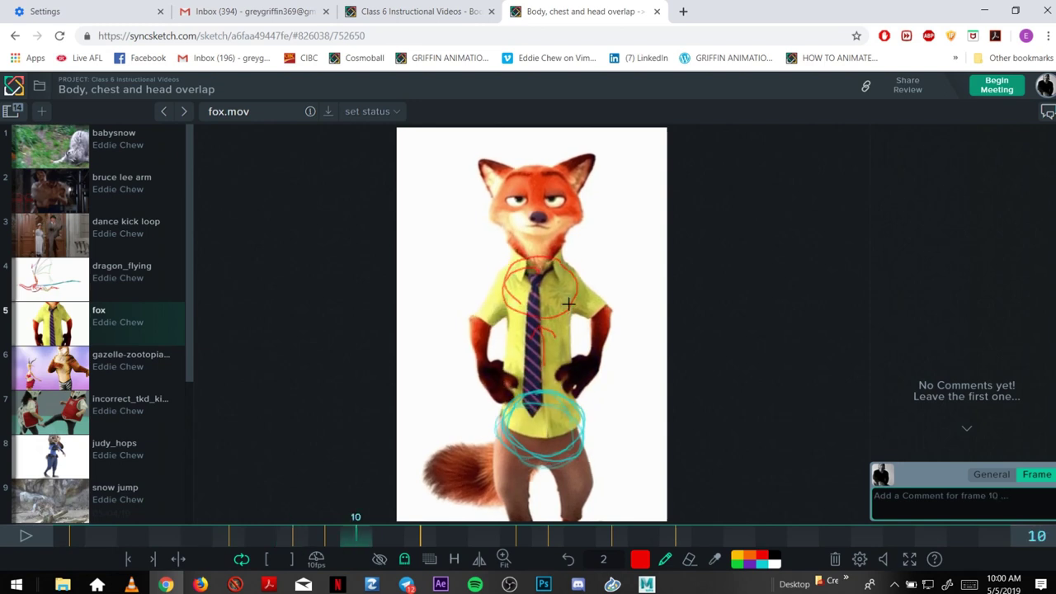
pyautogui.moveTo(512, 284)
pyautogui.mouseDown()
pyautogui.moveTo(544, 327)
pyautogui.moveTo(564, 320)
pyautogui.moveTo(518, 267)
pyautogui.moveTo(506, 282)
pyautogui.mouseUp()
pyautogui.moveTo(595, 239)
pyautogui.mouseDown()
pyautogui.moveTo(575, 271)
pyautogui.moveTo(584, 283)
pyautogui.mouseUp()
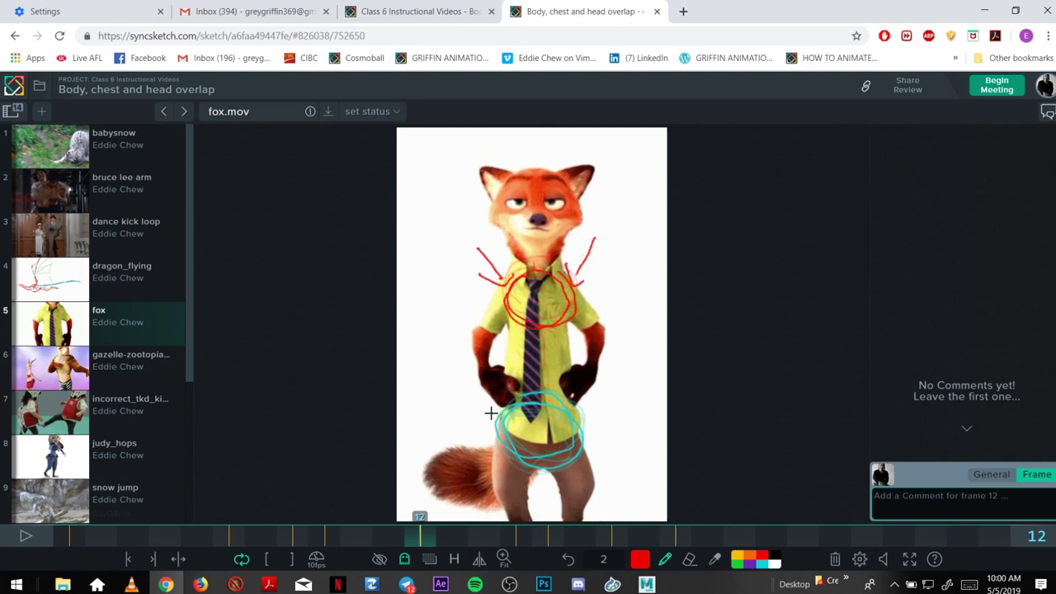
# - Go back to frame 5 and draw a red chest circle with upward arrows at both shoulders and along the torso
pyautogui.moveTo(332, 534); pyautogui.dragTo(228, 535)
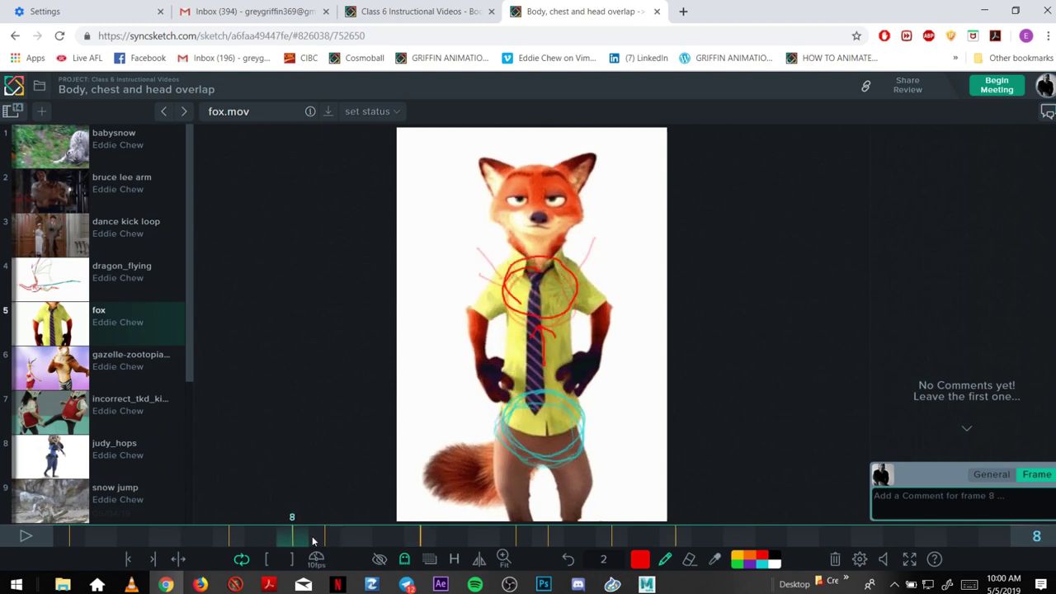
pyautogui.moveTo(313, 541); pyautogui.dragTo(324, 538)
pyautogui.moveTo(77, 535); pyautogui.dragTo(197, 533)
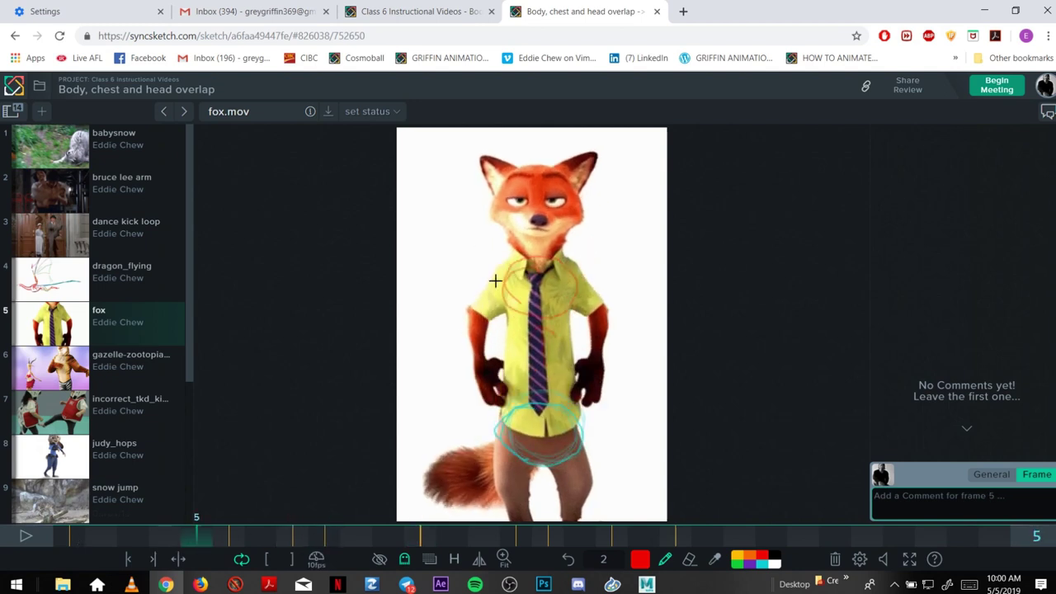
pyautogui.moveTo(495, 285); pyautogui.dragTo(508, 269)
pyautogui.moveTo(602, 293); pyautogui.dragTo(576, 265)
pyautogui.moveTo(541, 393); pyautogui.dragTo(555, 392)
pyautogui.moveTo(516, 265)
pyautogui.mouseDown()
pyautogui.moveTo(500, 292)
pyautogui.moveTo(538, 317)
pyautogui.moveTo(571, 305)
pyautogui.moveTo(577, 280)
pyautogui.moveTo(539, 262)
pyautogui.moveTo(542, 290)
pyautogui.moveTo(503, 293)
pyautogui.moveTo(573, 293)
pyautogui.moveTo(515, 300)
pyautogui.moveTo(545, 304)
pyautogui.moveTo(566, 287)
pyautogui.moveTo(540, 272)
pyautogui.moveTo(543, 308)
pyautogui.mouseUp()
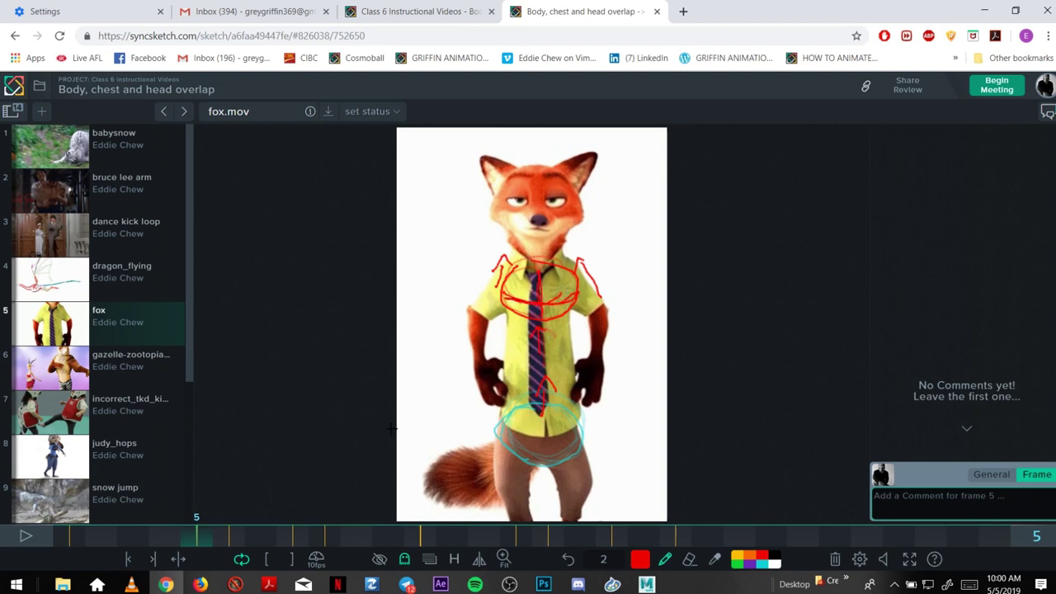
# - Draw a red curve across the fox's chest and a line down from the face on frame 11
pyautogui.moveTo(224, 538)
pyautogui.mouseDown()
pyautogui.moveTo(332, 533)
pyautogui.moveTo(353, 519)
pyautogui.mouseUp()
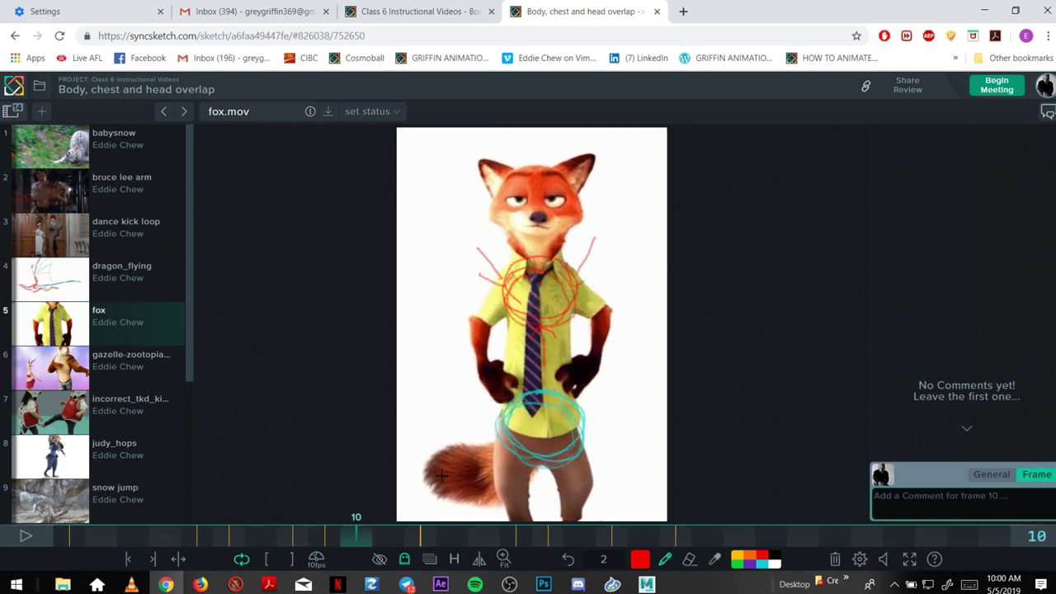
pyautogui.press('Right')
pyautogui.moveTo(512, 299); pyautogui.dragTo(569, 297)
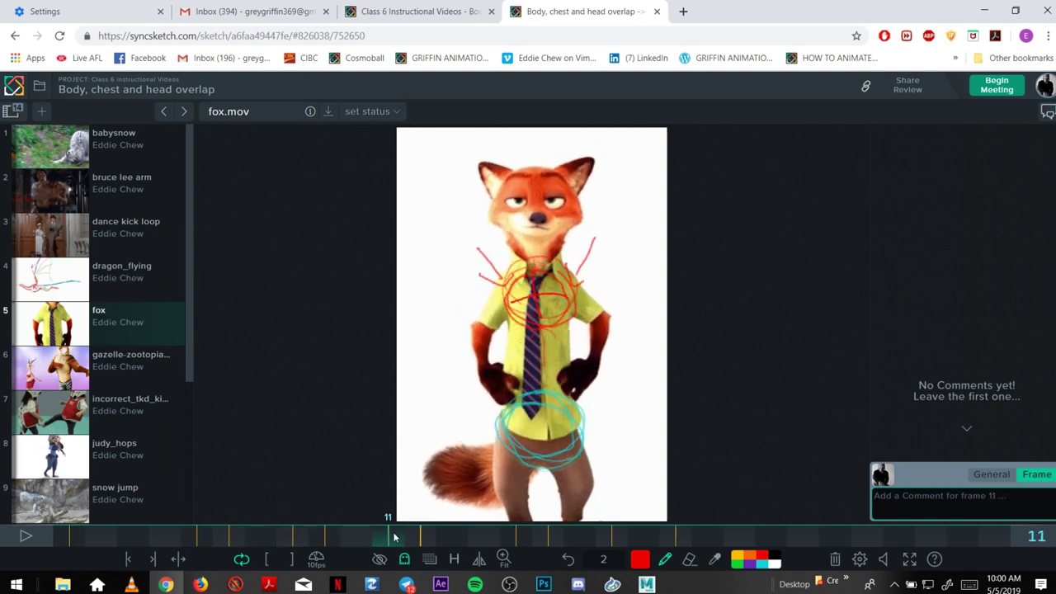
pyautogui.moveTo(395, 536)
pyautogui.mouseDown()
pyautogui.moveTo(385, 528)
pyautogui.moveTo(390, 535)
pyautogui.mouseUp()
pyautogui.moveTo(538, 225); pyautogui.dragTo(538, 273)
# - Circle the fox's chest in red on frame 16 and add downward arrows at both shoulders
pyautogui.moveTo(428, 541); pyautogui.dragTo(542, 545)
pyautogui.moveTo(518, 280)
pyautogui.mouseDown()
pyautogui.moveTo(512, 322)
pyautogui.moveTo(580, 322)
pyautogui.moveTo(548, 284)
pyautogui.moveTo(506, 312)
pyautogui.moveTo(571, 305)
pyautogui.moveTo(534, 283)
pyautogui.moveTo(540, 308)
pyautogui.moveTo(531, 301)
pyautogui.moveTo(554, 308)
pyautogui.moveTo(514, 310)
pyautogui.moveTo(580, 309)
pyautogui.mouseUp()
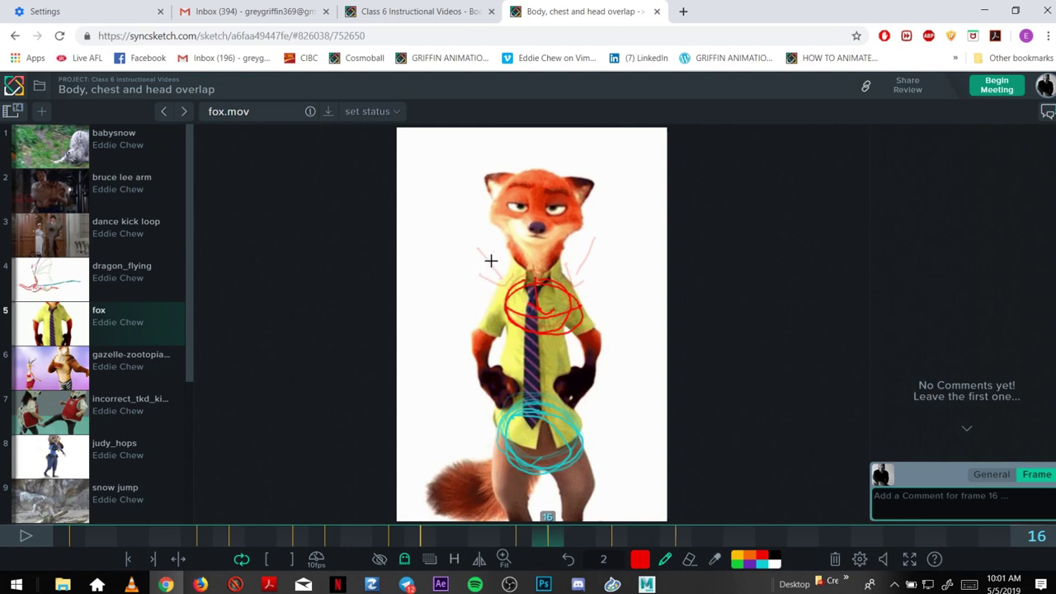
pyautogui.moveTo(491, 261); pyautogui.dragTo(507, 301)
pyautogui.moveTo(594, 239); pyautogui.dragTo(588, 299)
# - Switch the pen to cyan and mark the fox's nose on frame 1
pyautogui.moveTo(566, 535)
pyautogui.mouseDown()
pyautogui.moveTo(907, 538)
pyautogui.moveTo(163, 520)
pyautogui.moveTo(134, 544)
pyautogui.moveTo(316, 560)
pyautogui.moveTo(714, 559)
pyautogui.mouseUp()
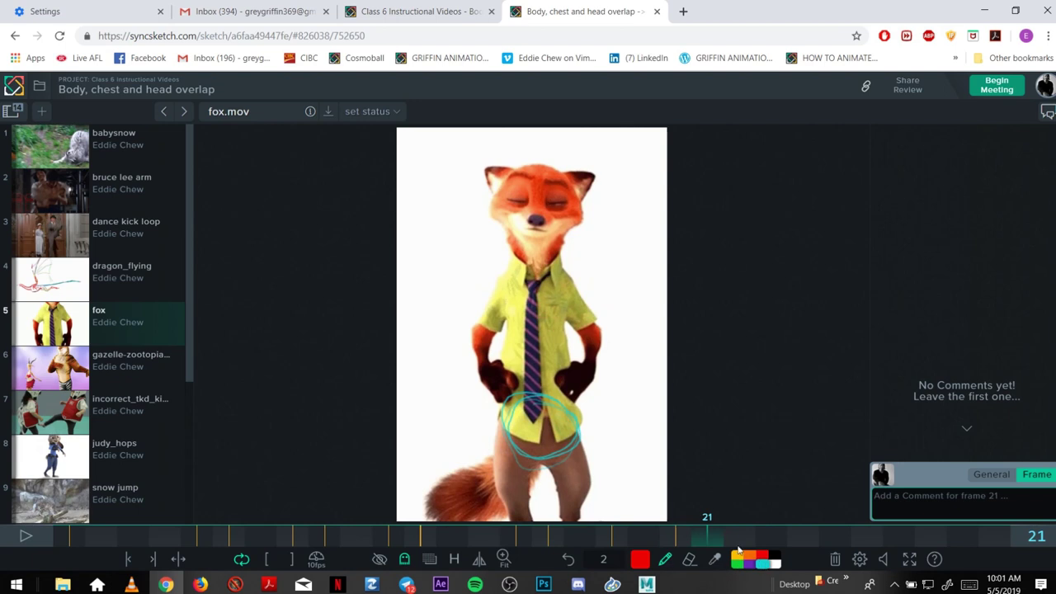
pyautogui.click(759, 566)
pyautogui.click(101, 537)
pyautogui.press('Right')
pyautogui.press('Right')
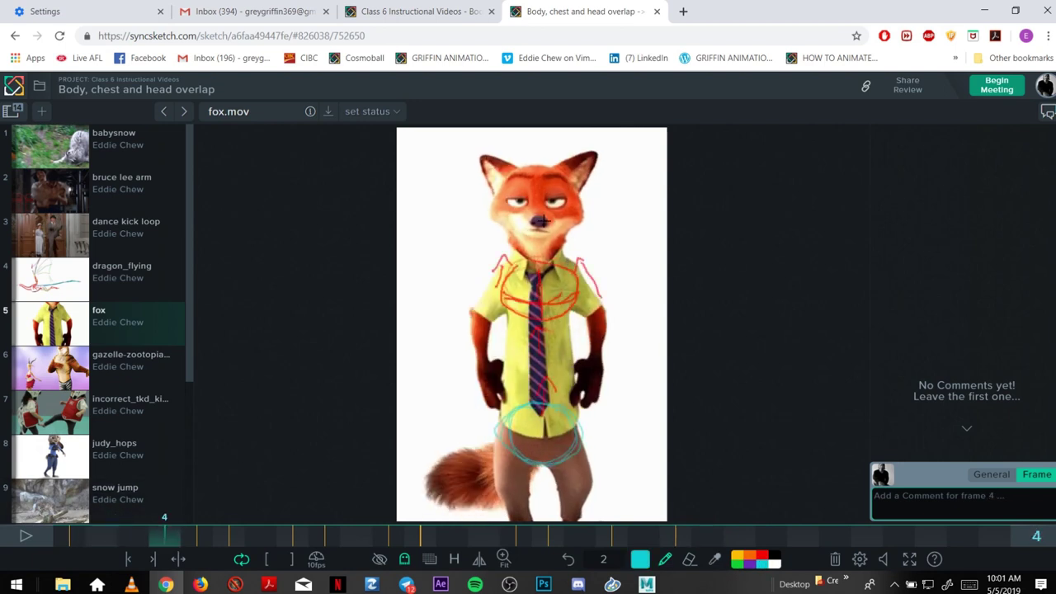
pyautogui.press('Left')
pyautogui.press('Left')
pyautogui.press('Left')
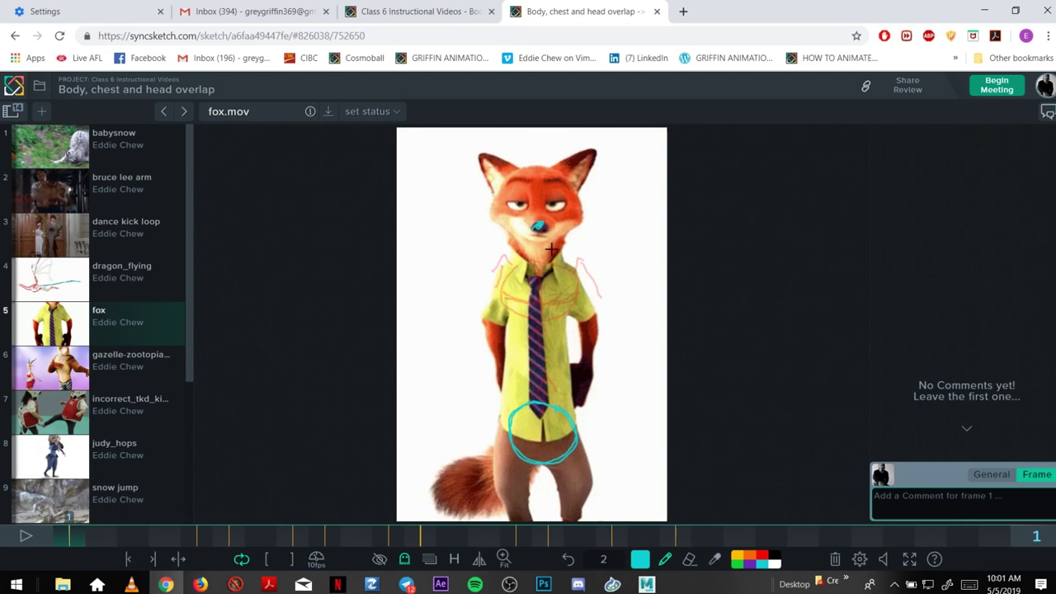
# - Mark the fox's nose in cyan on frames 4 and 7, with an upward arrow beside it on frame 7
pyautogui.press('Right')
pyautogui.press('Right')
pyautogui.press('Right')
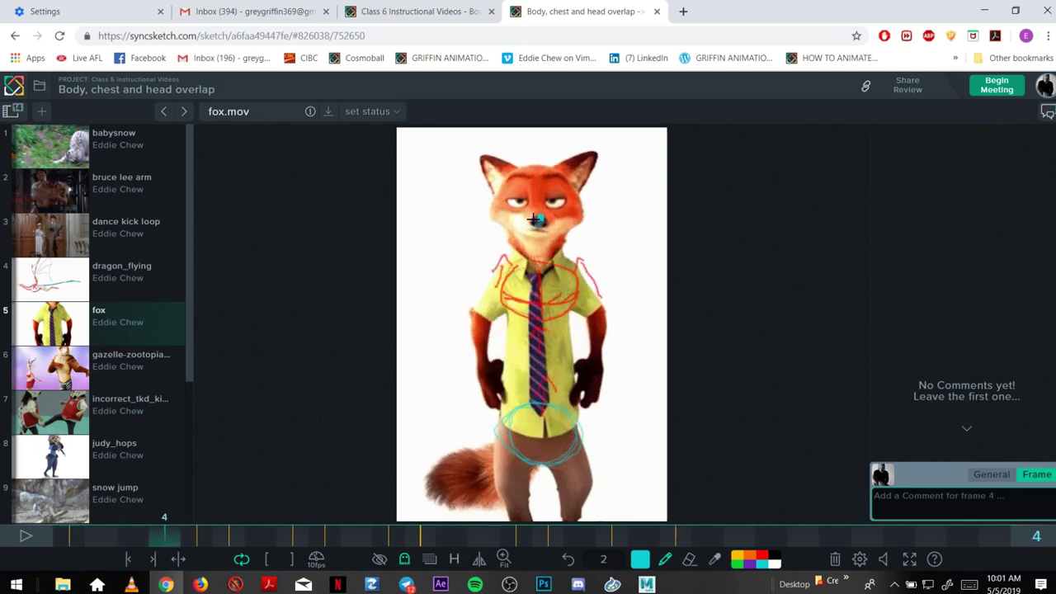
pyautogui.press('Right')
pyautogui.press('Right')
pyautogui.press('Right')
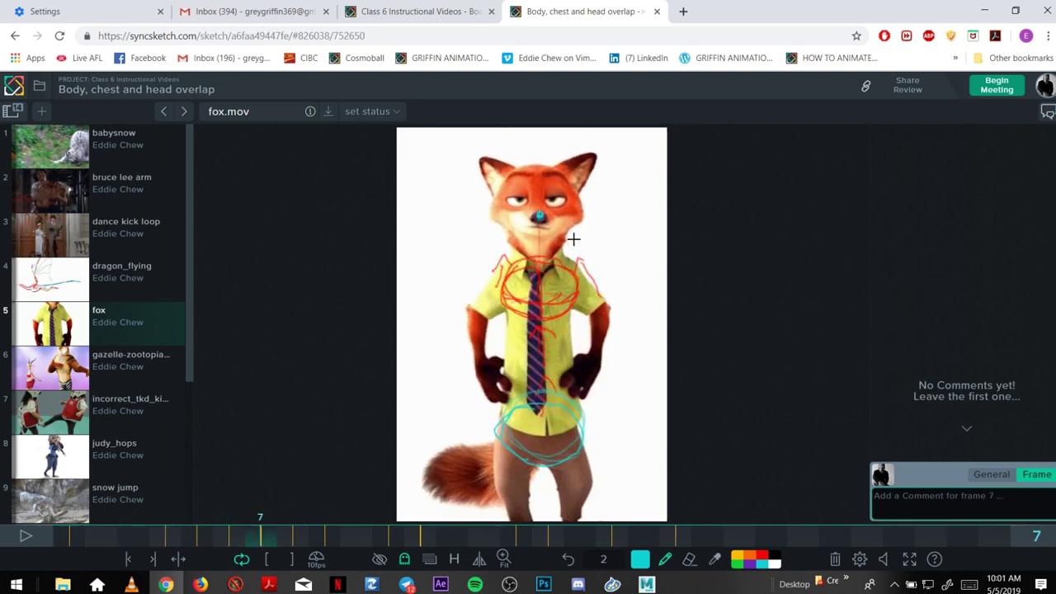
pyautogui.moveTo(513, 247)
pyautogui.mouseDown()
pyautogui.moveTo(518, 218)
pyautogui.moveTo(525, 229)
pyautogui.mouseUp()
# - Draw a cyan arc across the fox's nose and a downward arrow beside the face on frame 12
pyautogui.press('Right')
pyautogui.press('Right')
pyautogui.press('Left')
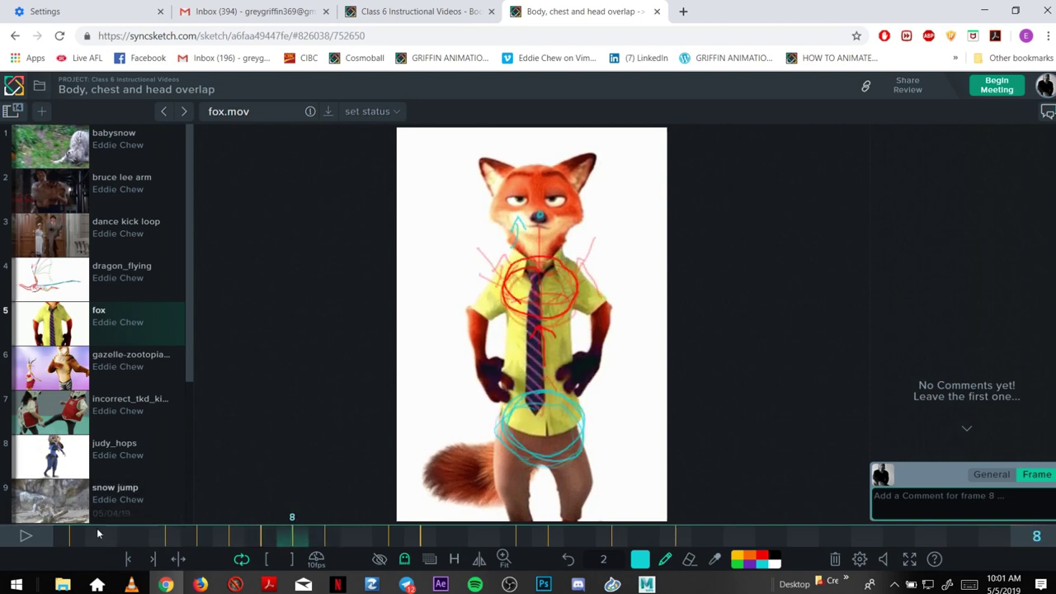
pyautogui.press('Right')
pyautogui.press('Right')
pyautogui.press('Right')
pyautogui.press('Right')
pyautogui.moveTo(589, 207)
pyautogui.mouseDown()
pyautogui.moveTo(576, 239)
pyautogui.moveTo(590, 237)
pyautogui.mouseUp()
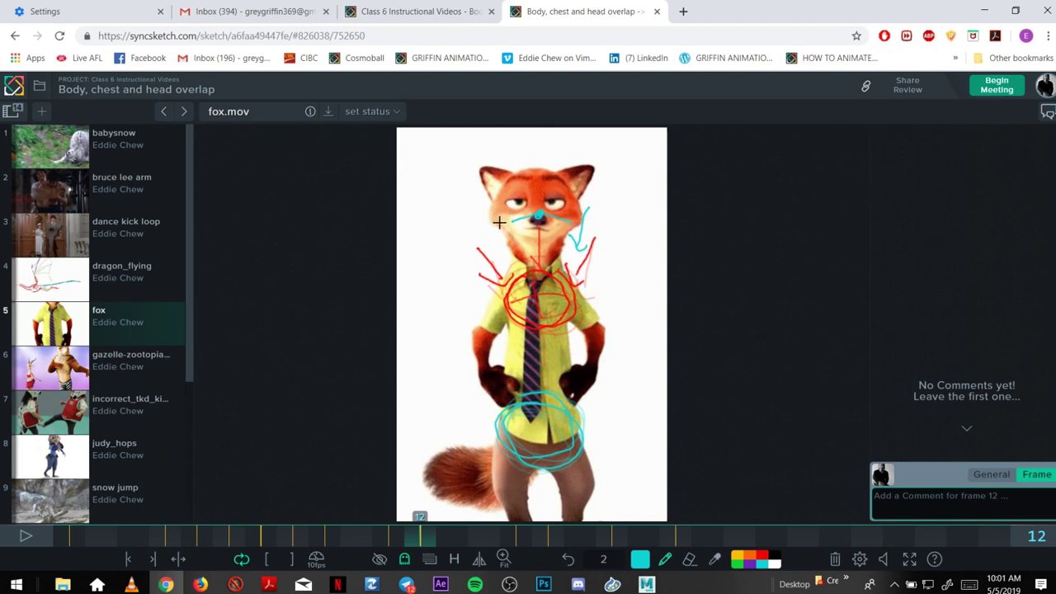
# - Draw a cyan arc across the fox's nose on frame 13 with downward arrows on both sides of the face
pyautogui.press('Right')
pyautogui.press('Right')
pyautogui.press('Left')
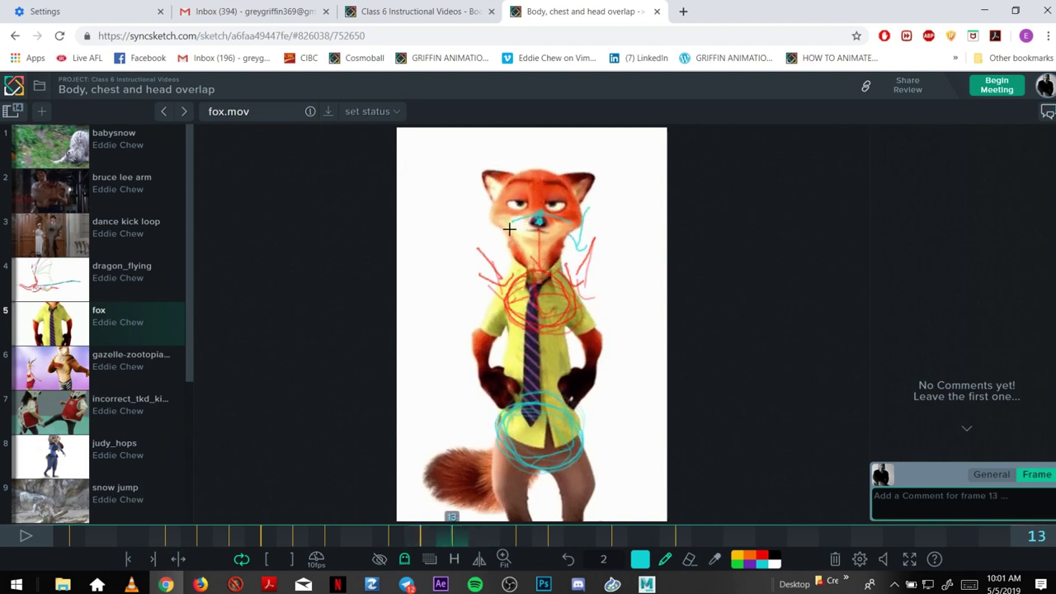
pyautogui.moveTo(509, 230); pyautogui.dragTo(571, 224)
pyautogui.moveTo(488, 222); pyautogui.dragTo(508, 262)
pyautogui.moveTo(496, 259); pyautogui.dragTo(513, 266)
# - Mark the fox's nose in cyan on frame 15 with a curve across the muzzle and a downward line above it
pyautogui.press('Right')
pyautogui.press('Right')
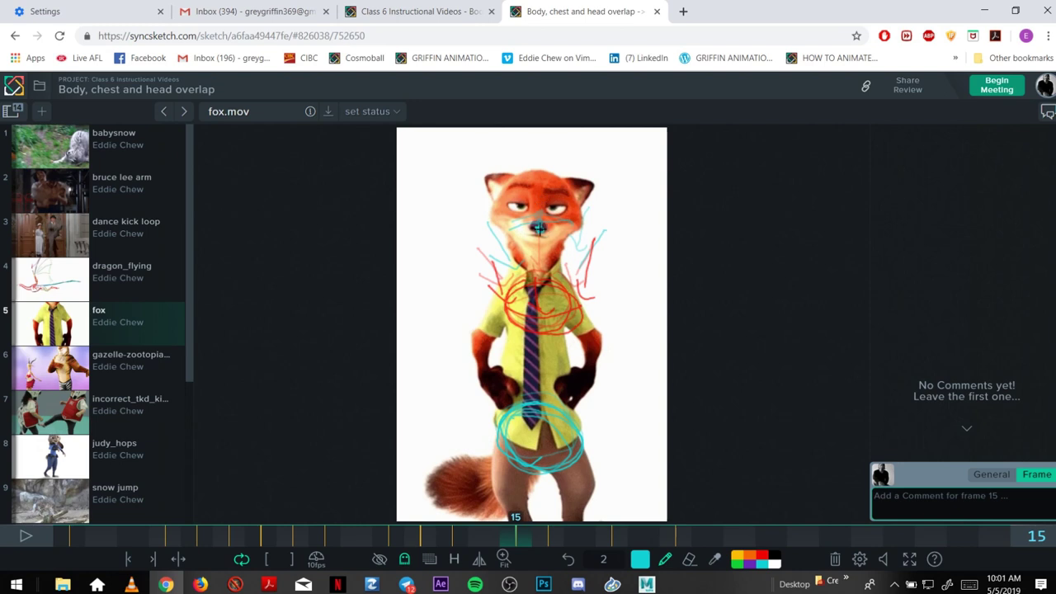
pyautogui.moveTo(544, 223); pyautogui.dragTo(541, 178)
pyautogui.press('Right')
pyautogui.press('Right')
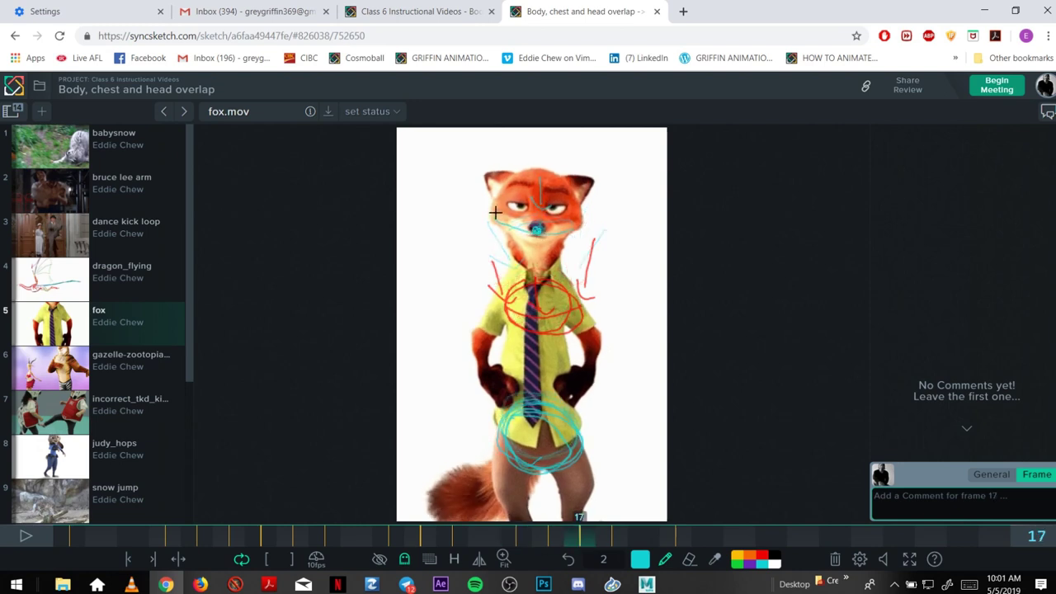
# - Draw a cyan upward arrow from the fox's hips on frame 19, and mark the nose with an upward arrow on frames 21 and 22
pyautogui.press('Right')
pyautogui.press('Right')
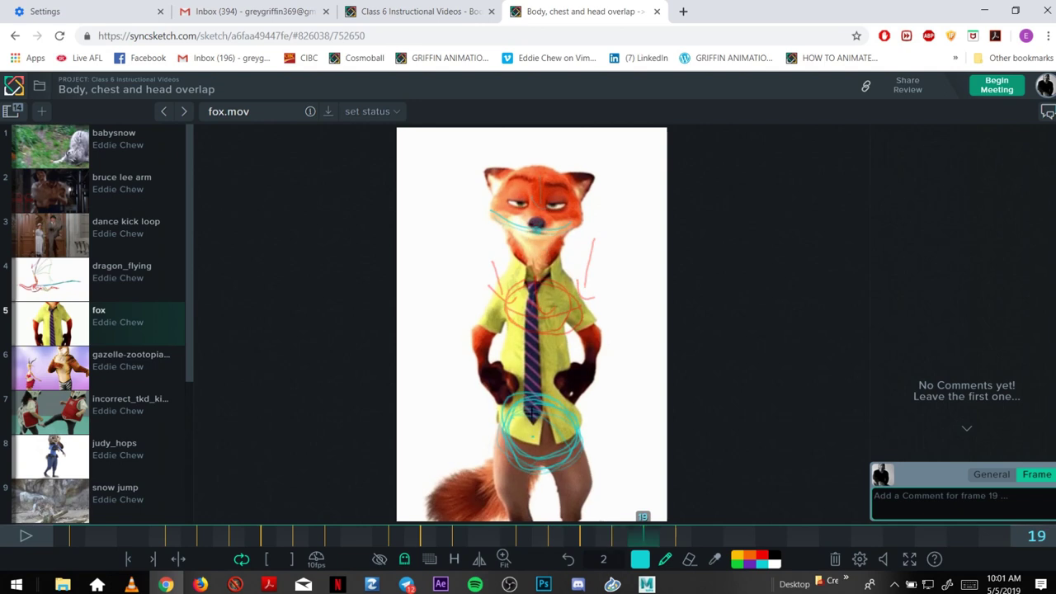
pyautogui.moveTo(534, 385); pyautogui.dragTo(546, 365)
pyautogui.press('Right')
pyautogui.press('Right')
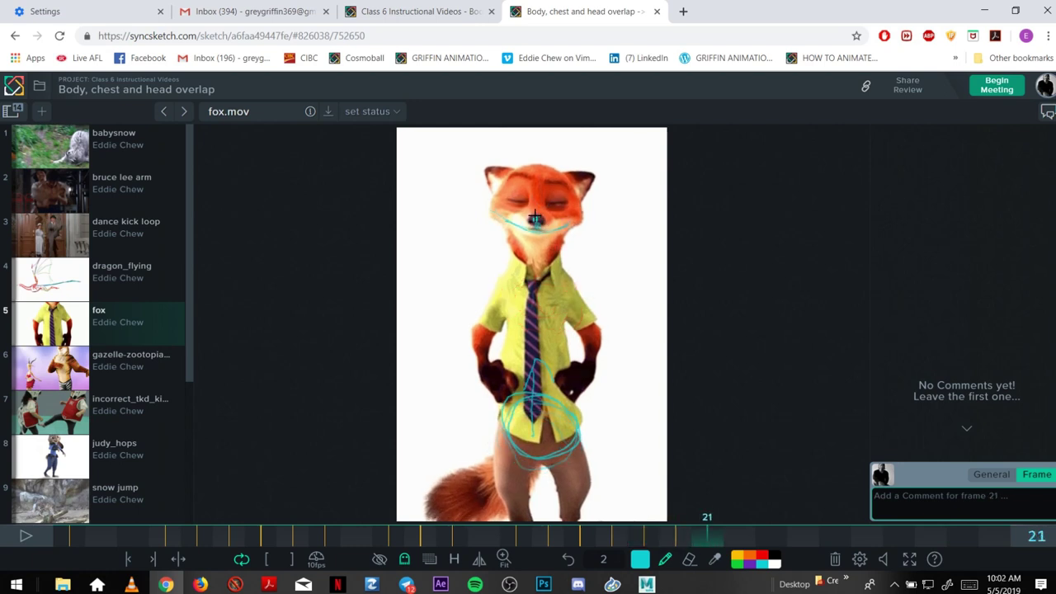
pyautogui.press('Right')
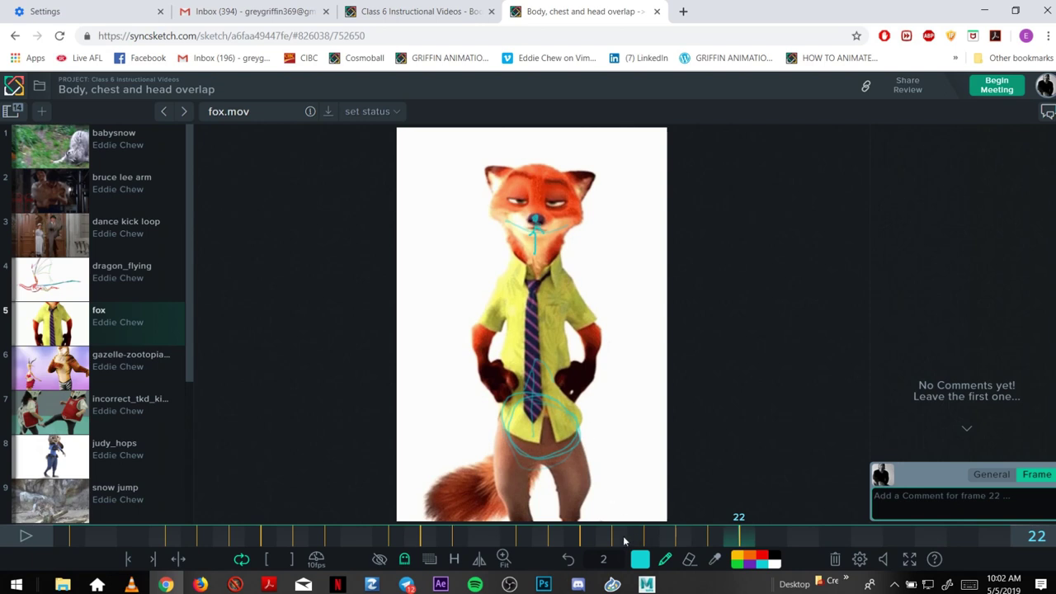
# - Scrub repeatedly through the annotated fox clip to examine how the hips, chest and head follow one another
pyautogui.moveTo(105, 537); pyautogui.dragTo(709, 542)
pyautogui.click(816, 541)
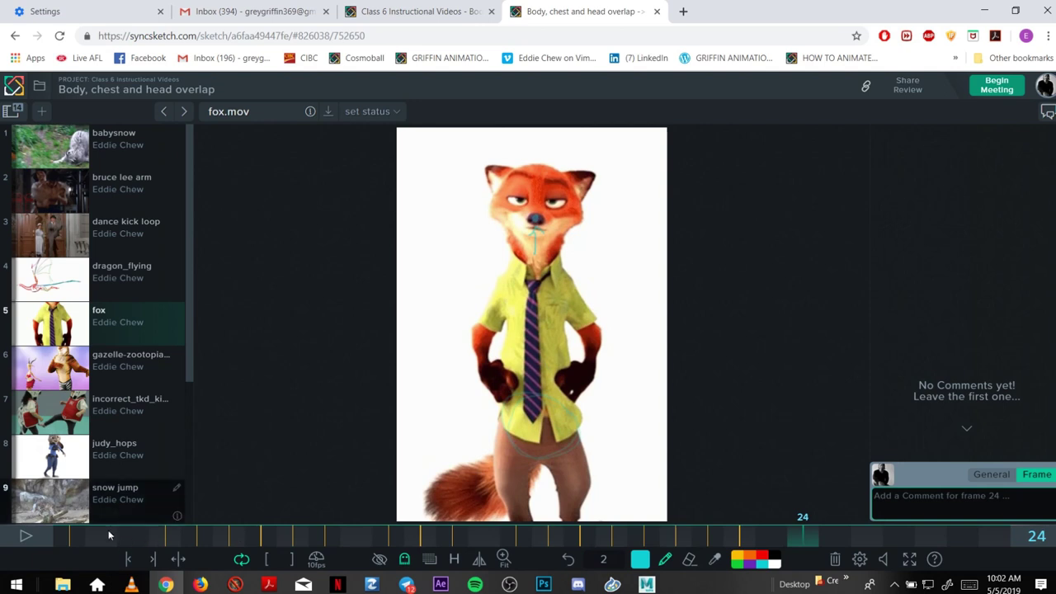
pyautogui.moveTo(106, 533); pyautogui.dragTo(707, 534)
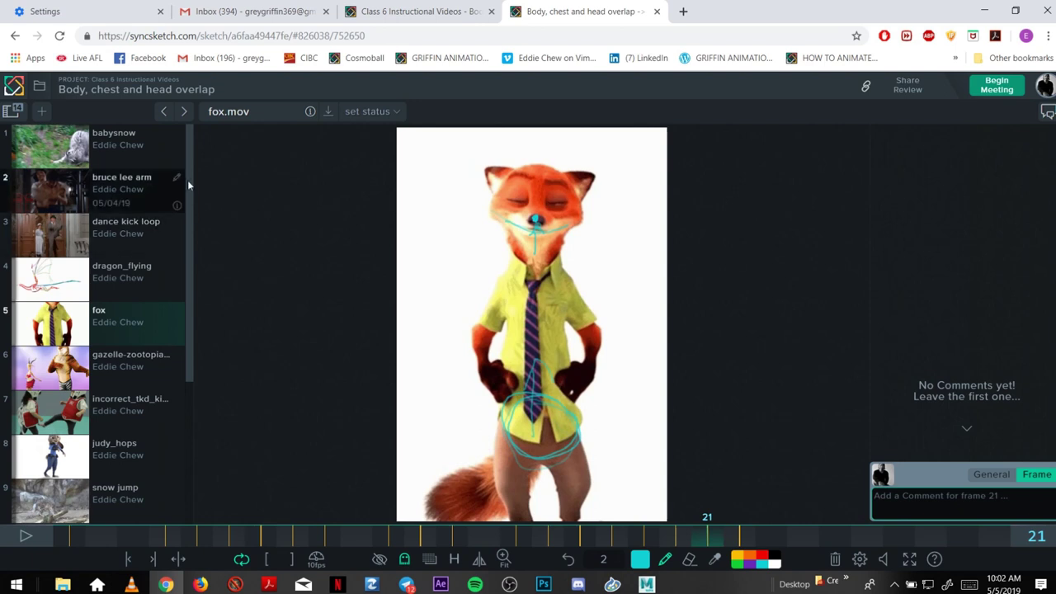
# - Open the dance kick loop clip and play it briefly
pyautogui.click(93, 250)
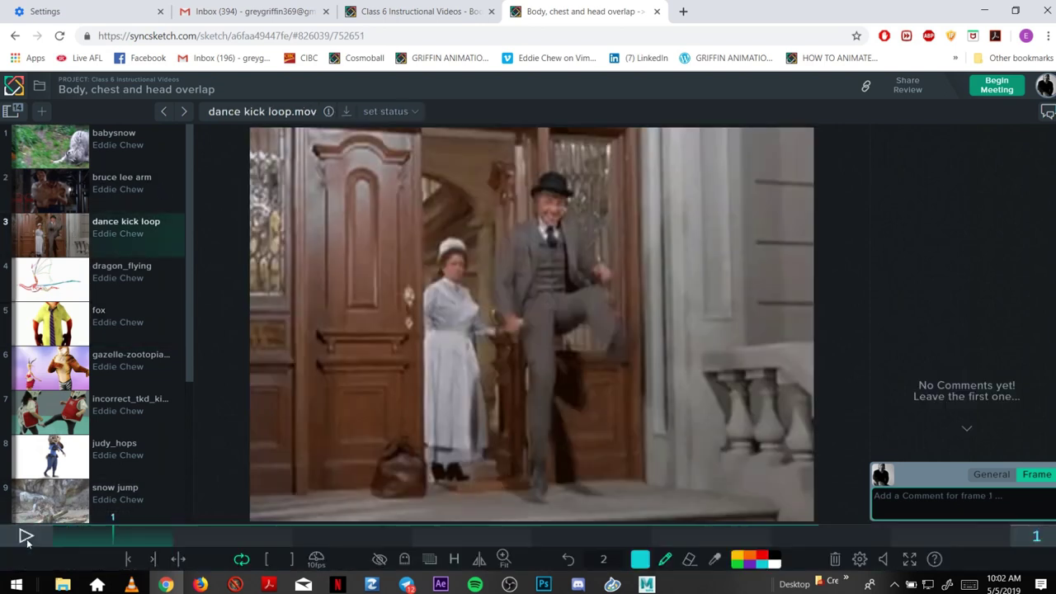
pyautogui.click(25, 536)
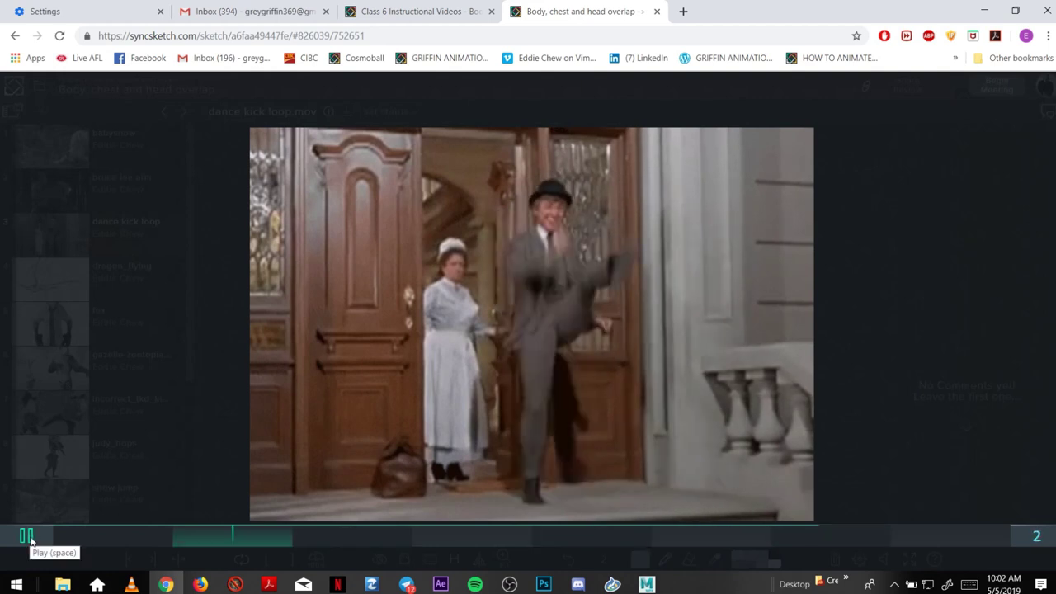
pyautogui.press('space')
# - Switch the pen to red and mark the dancer's hips on frames 1, 2 and 3
pyautogui.click(761, 556)
pyautogui.click(80, 537)
pyautogui.click(179, 535)
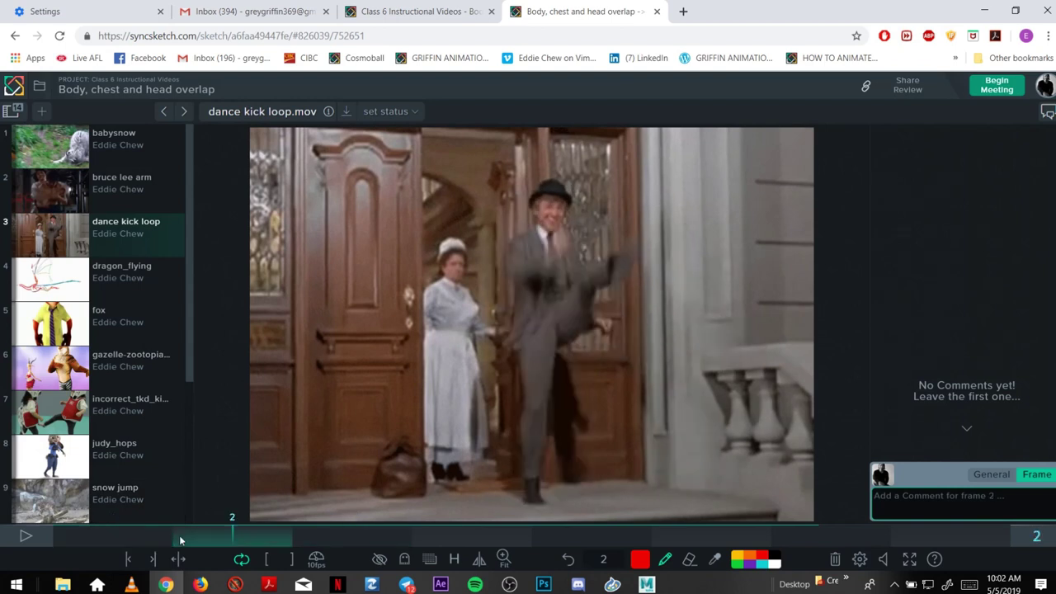
pyautogui.press('Left')
pyautogui.press('Right')
pyautogui.press('Left')
pyautogui.press('Right')
pyautogui.moveTo(556, 315); pyautogui.dragTo(561, 317)
pyautogui.press('Right')
pyautogui.press('Right')
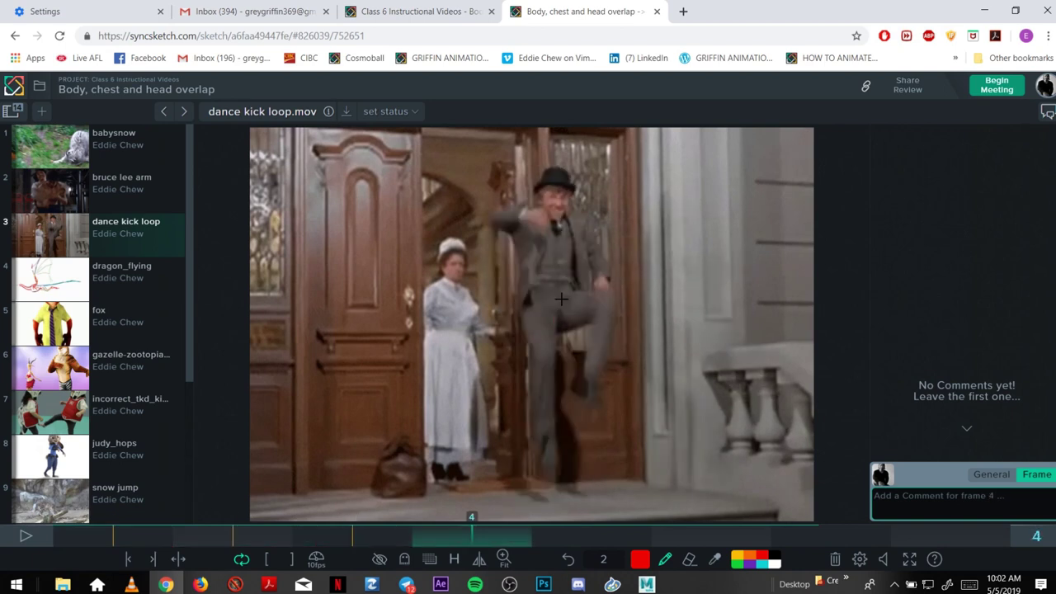
# - Mark the dancer's hips in red on frames 4 to 8
pyautogui.press('Right')
pyautogui.click(559, 297)
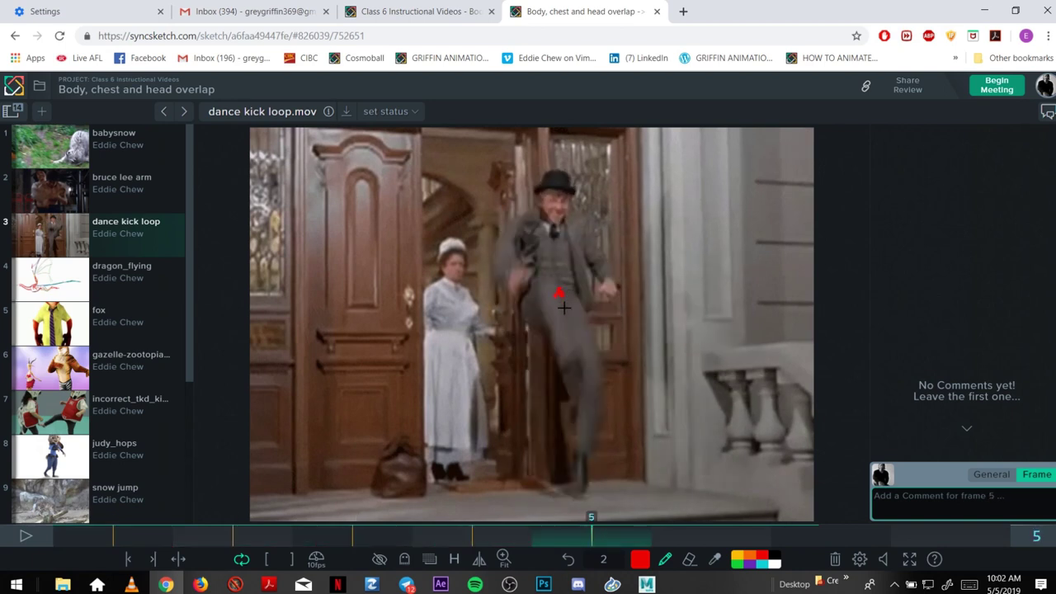
pyautogui.press('Right')
pyautogui.press('Right')
pyautogui.click(561, 305)
pyautogui.press('Right')
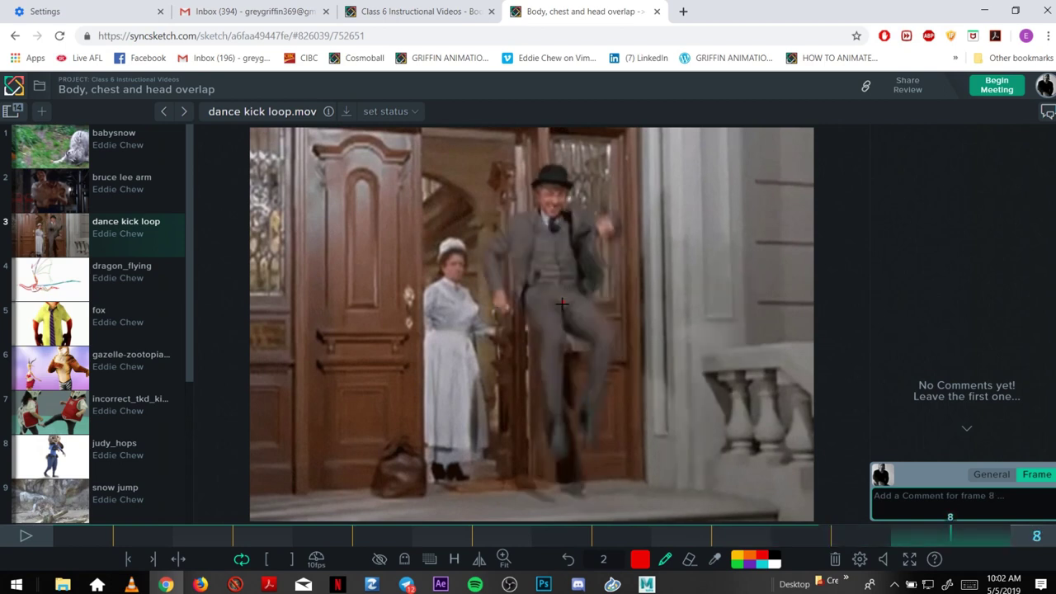
pyautogui.press('Right')
# - Check the hip marks across the clip and redo the one on frame 8
pyautogui.moveTo(201, 540); pyautogui.dragTo(995, 535)
pyautogui.press('Left')
pyautogui.press('Right')
pyautogui.click(691, 558)
pyautogui.hotkey('ctrl', 'z')
pyautogui.click(665, 559)
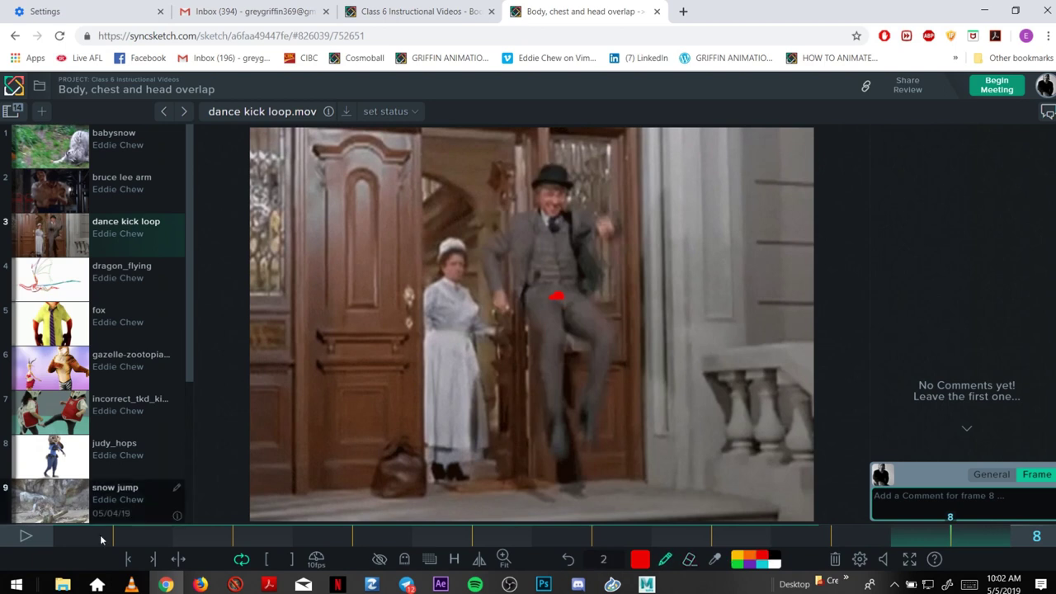
# - Scrub and step through the dance kick loop to examine how the marked hips rise and fall
pyautogui.moveTo(102, 539); pyautogui.dragTo(819, 572)
pyautogui.click(981, 541)
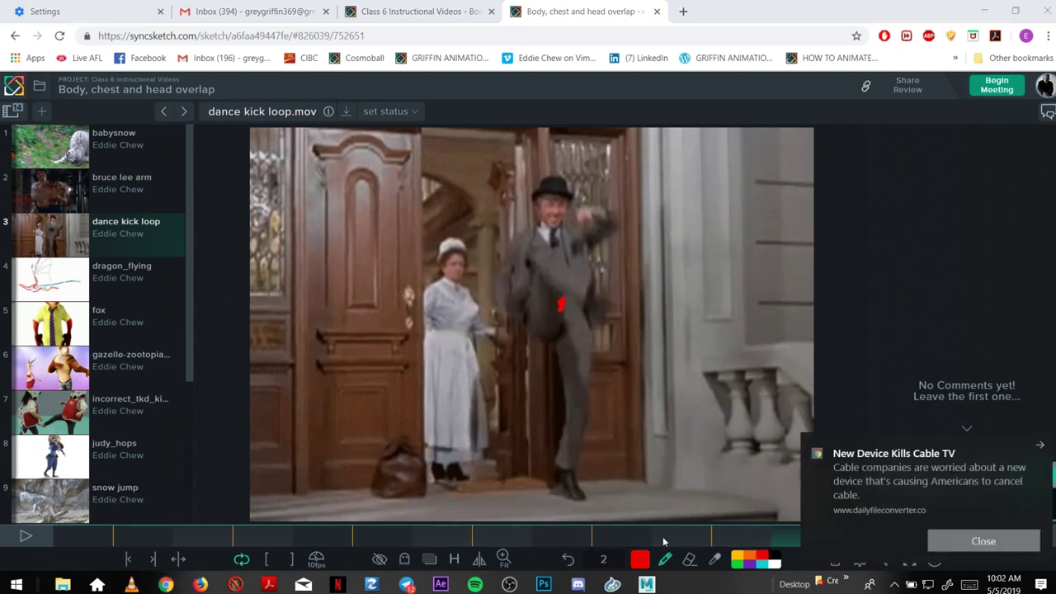
pyautogui.moveTo(149, 536); pyautogui.dragTo(219, 472)
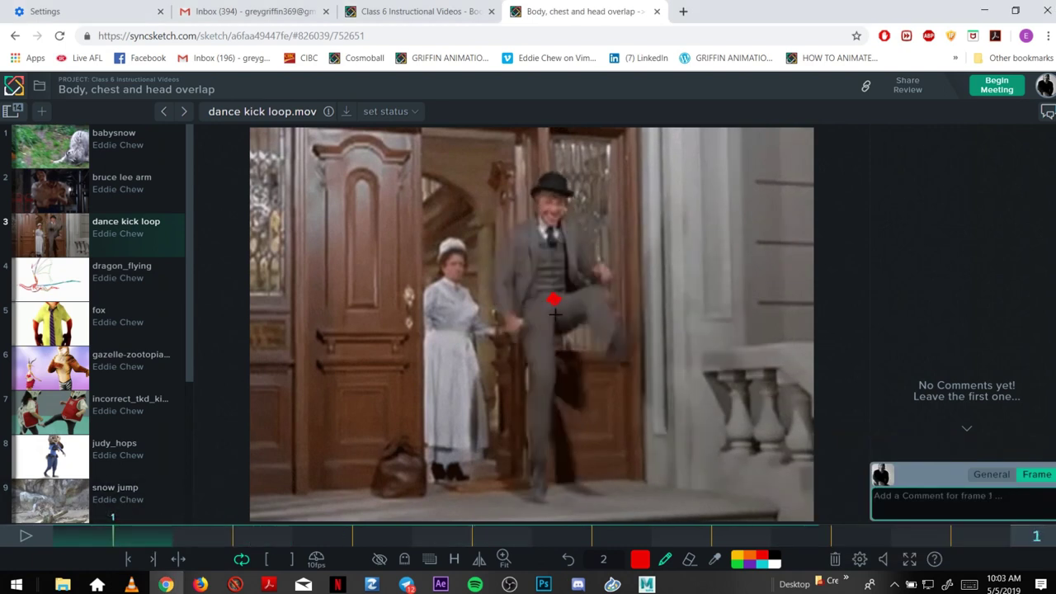
pyautogui.moveTo(173, 532); pyautogui.dragTo(69, 505)
pyautogui.press('Right')
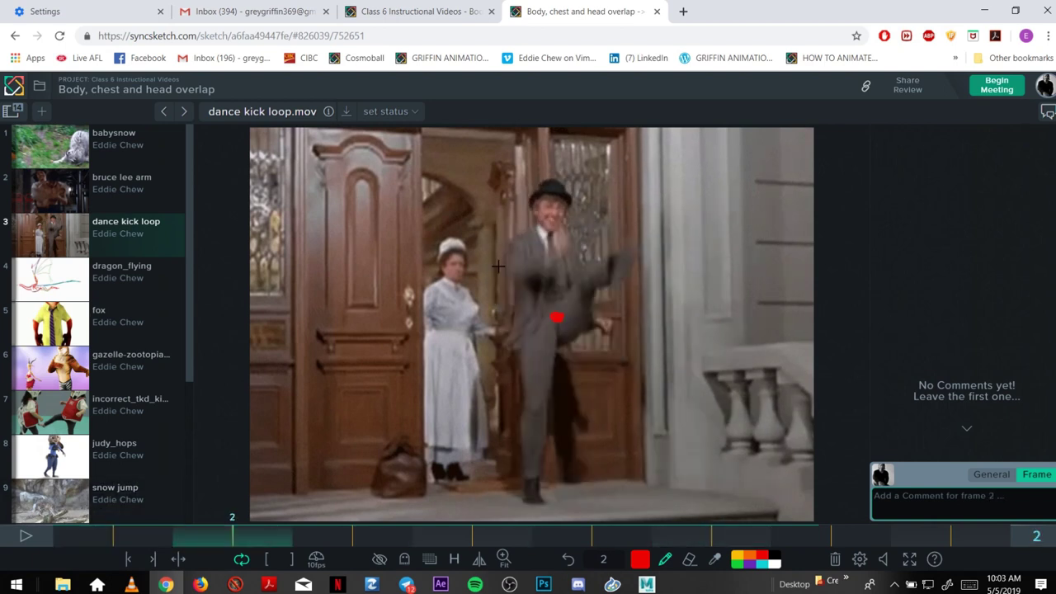
pyautogui.press('Right')
pyautogui.press('Right')
pyautogui.press('Right')
pyautogui.press('Right')
pyautogui.press('Right')
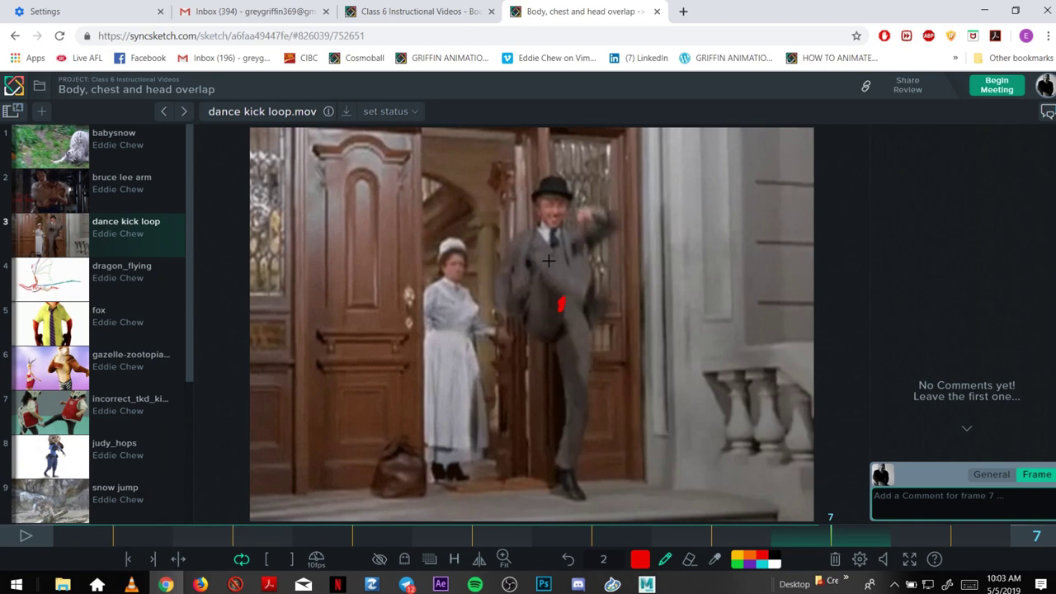
pyautogui.press('Right')
pyautogui.press('Right')
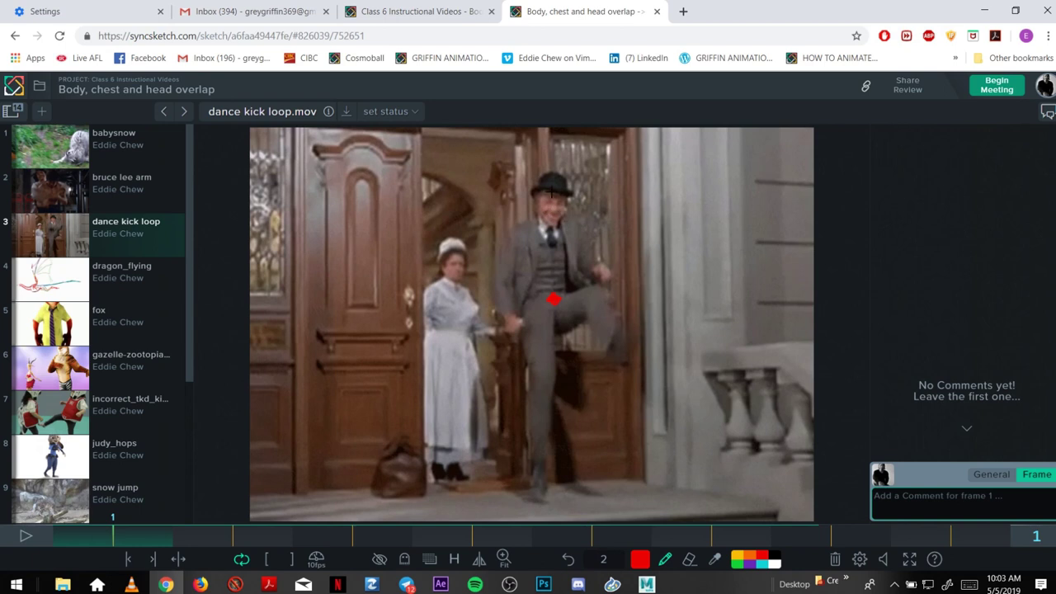
# - Outline the dancer's head in red on frames 1 and 2, using ghosting to compare the two poses
pyautogui.moveTo(551, 191)
pyautogui.mouseDown()
pyautogui.moveTo(565, 206)
pyautogui.moveTo(546, 221)
pyautogui.moveTo(555, 216)
pyautogui.mouseUp()
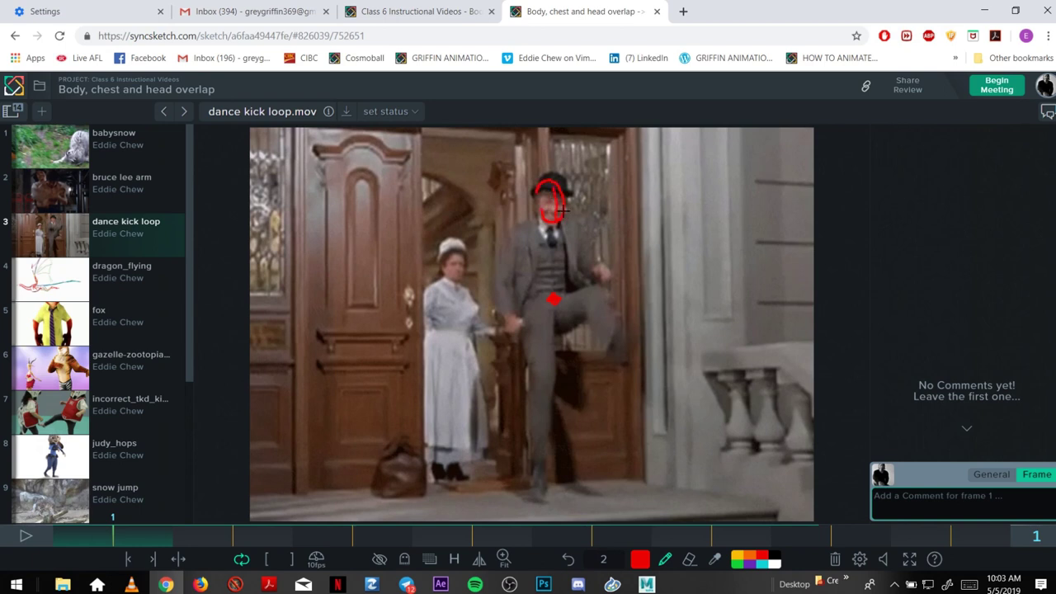
pyautogui.click(387, 561)
pyautogui.click(426, 511)
pyautogui.press('Right')
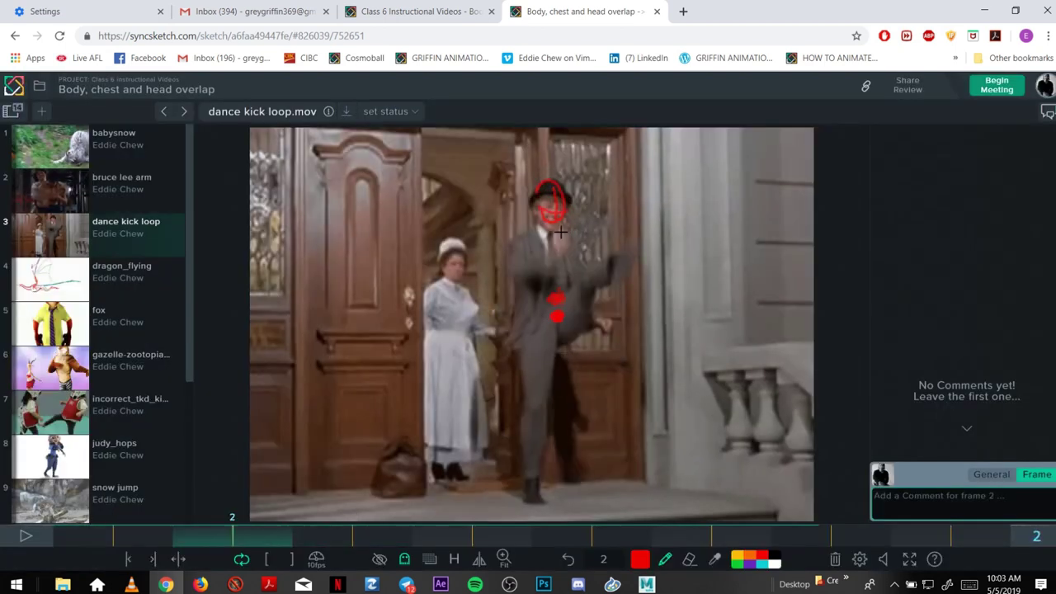
pyautogui.moveTo(535, 198)
pyautogui.mouseDown()
pyautogui.moveTo(558, 226)
pyautogui.moveTo(537, 216)
pyautogui.mouseUp()
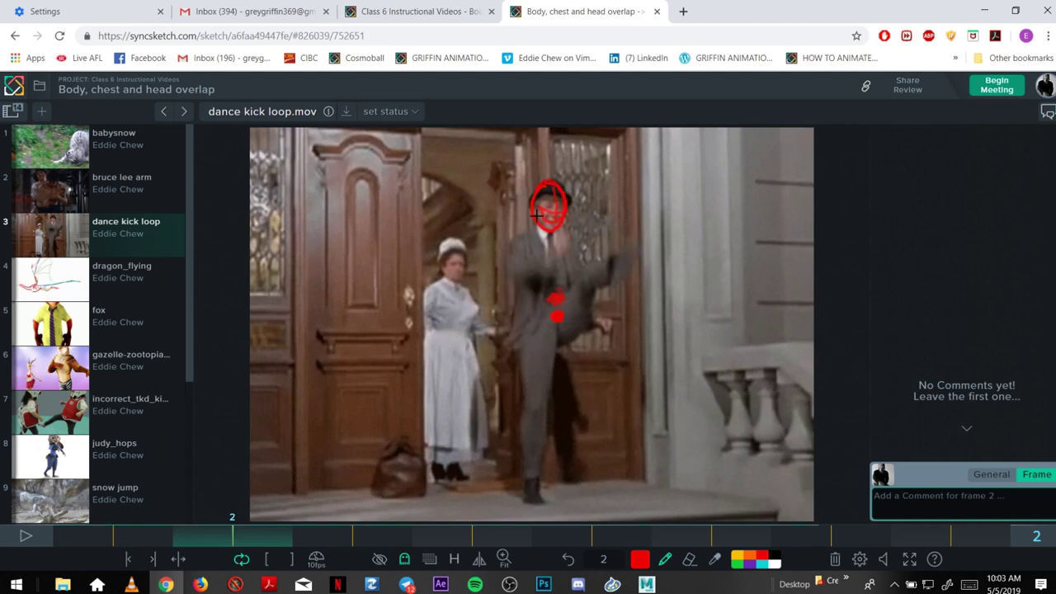
pyautogui.click(404, 560)
# - Circle the dancer's hips on frame 3 and draw an upward arrow beneath them
pyautogui.press('Right')
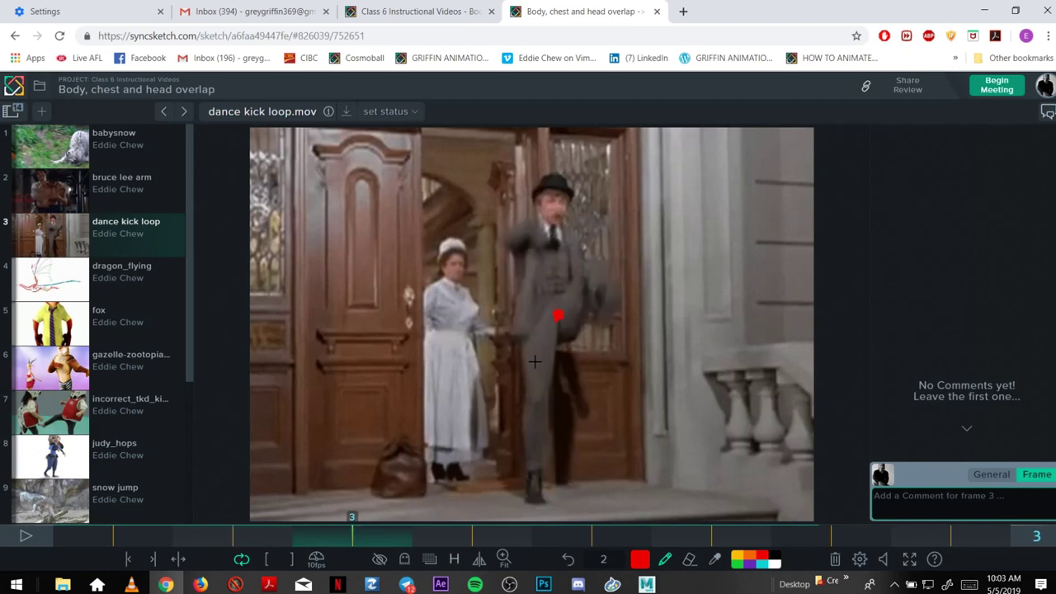
pyautogui.moveTo(538, 338); pyautogui.dragTo(532, 328)
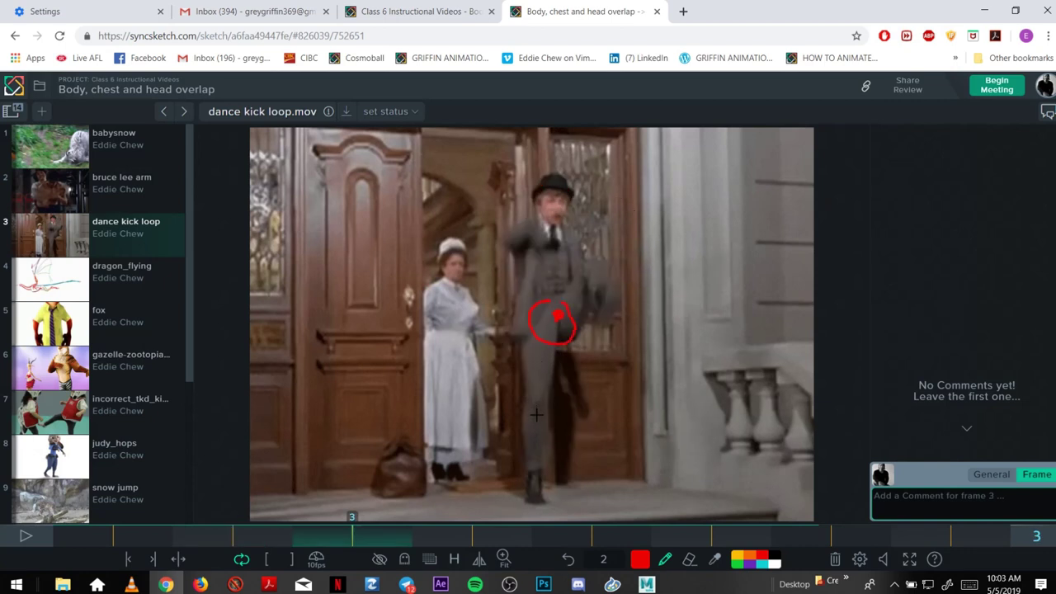
pyautogui.moveTo(536, 415)
pyautogui.mouseDown()
pyautogui.moveTo(529, 376)
pyautogui.moveTo(541, 353)
pyautogui.mouseUp()
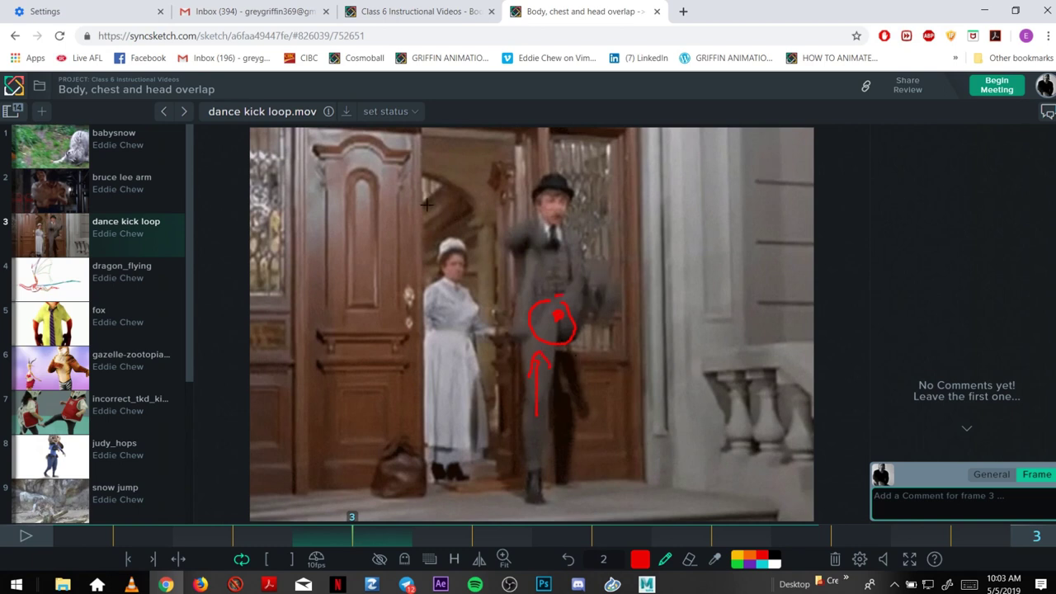
# - Sketch the head and chest shapes beside the dancer on frame 3, with direction arrows around them
pyautogui.moveTo(629, 183)
pyautogui.mouseDown()
pyautogui.moveTo(607, 222)
pyautogui.moveTo(638, 220)
pyautogui.moveTo(622, 190)
pyautogui.moveTo(627, 217)
pyautogui.moveTo(607, 215)
pyautogui.moveTo(641, 212)
pyautogui.mouseUp()
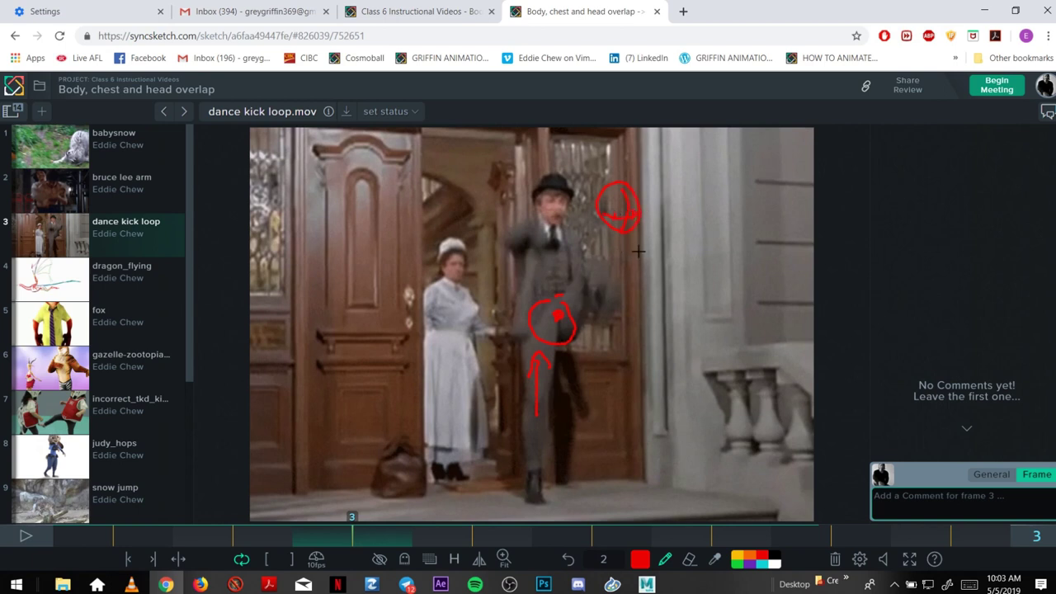
pyautogui.moveTo(661, 264)
pyautogui.mouseDown()
pyautogui.moveTo(645, 233)
pyautogui.moveTo(657, 242)
pyautogui.mouseUp()
pyautogui.moveTo(592, 257)
pyautogui.mouseDown()
pyautogui.moveTo(601, 229)
pyautogui.moveTo(623, 254)
pyautogui.moveTo(604, 246)
pyautogui.moveTo(590, 260)
pyautogui.moveTo(641, 259)
pyautogui.moveTo(637, 250)
pyautogui.moveTo(621, 247)
pyautogui.moveTo(626, 274)
pyautogui.moveTo(610, 265)
pyautogui.moveTo(637, 266)
pyautogui.moveTo(666, 309)
pyautogui.mouseUp()
pyautogui.moveTo(598, 284); pyautogui.dragTo(595, 290)
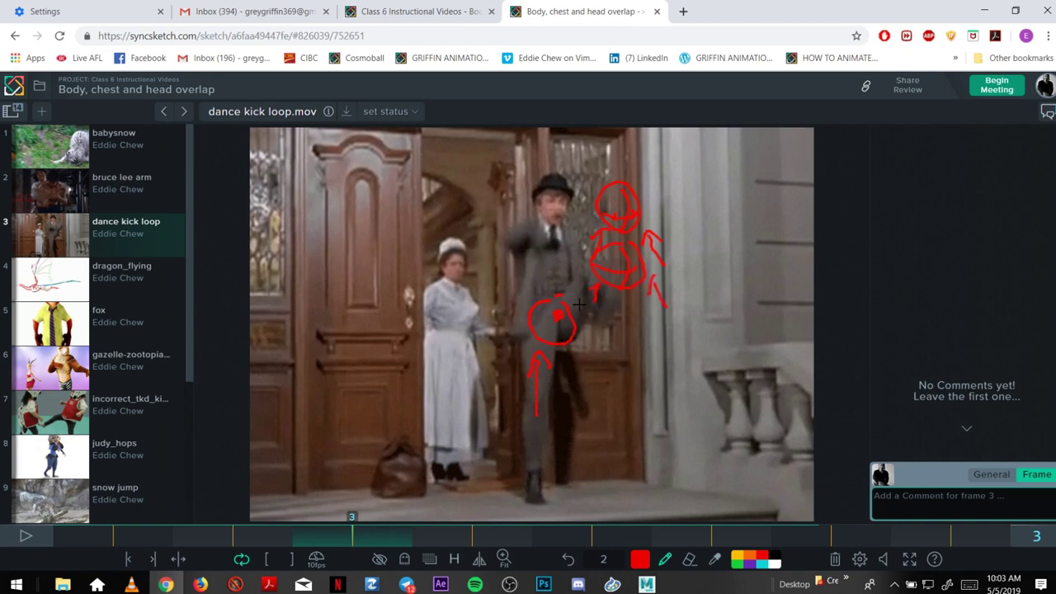
# - Sketch the body shapes with direction arrows beside the dancer on frame 5
pyautogui.press('Right')
pyautogui.press('Right')
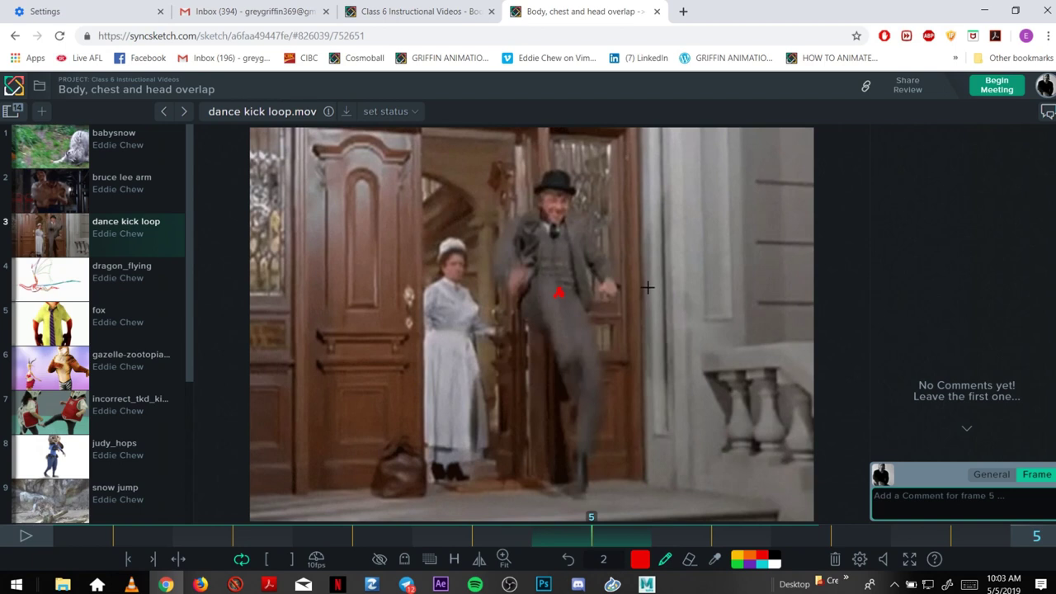
pyautogui.moveTo(652, 284)
pyautogui.mouseDown()
pyautogui.moveTo(651, 319)
pyautogui.moveTo(653, 281)
pyautogui.moveTo(625, 297)
pyautogui.moveTo(666, 305)
pyautogui.moveTo(643, 280)
pyautogui.moveTo(642, 316)
pyautogui.mouseUp()
pyautogui.moveTo(619, 226)
pyautogui.mouseDown()
pyautogui.moveTo(660, 241)
pyautogui.moveTo(641, 211)
pyautogui.moveTo(649, 250)
pyautogui.mouseUp()
pyautogui.moveTo(605, 328); pyautogui.dragTo(604, 312)
pyautogui.moveTo(688, 331)
pyautogui.mouseDown()
pyautogui.moveTo(682, 292)
pyautogui.moveTo(696, 302)
pyautogui.moveTo(677, 290)
pyautogui.moveTo(697, 295)
pyautogui.mouseUp()
pyautogui.moveTo(642, 215)
pyautogui.mouseDown()
pyautogui.moveTo(643, 253)
pyautogui.moveTo(670, 234)
pyautogui.moveTo(627, 181)
pyautogui.moveTo(643, 213)
pyautogui.moveTo(655, 205)
pyautogui.mouseUp()
# - Step back and forth between frames 5 and 7 to examine how the dancer's hips, chest and head change direction
pyautogui.press('Right')
pyautogui.press('Right')
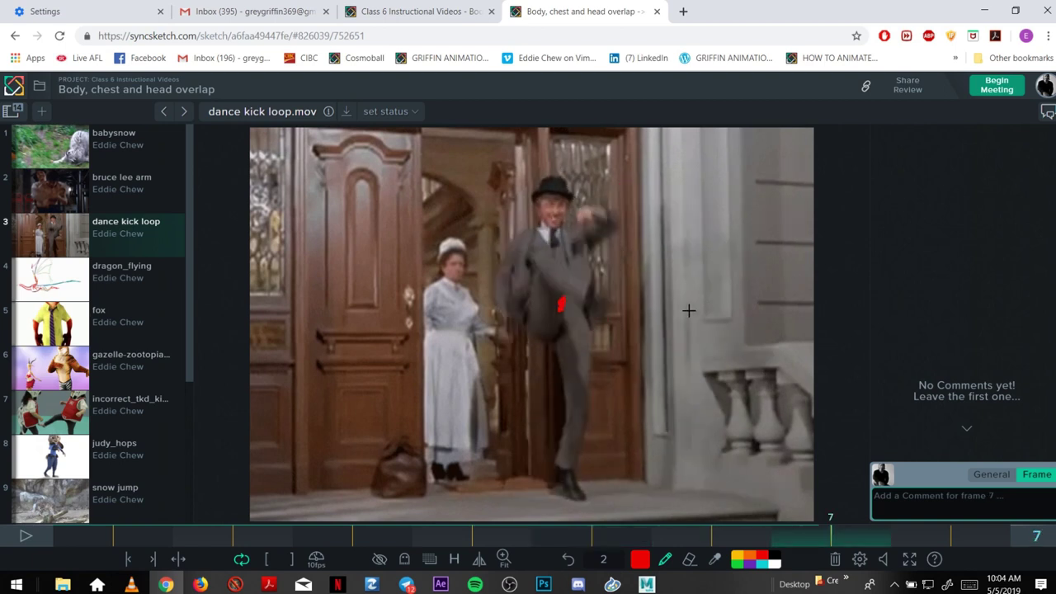
pyautogui.press('Left')
pyautogui.press('Left')
pyautogui.press('Right')
pyautogui.press('Right')
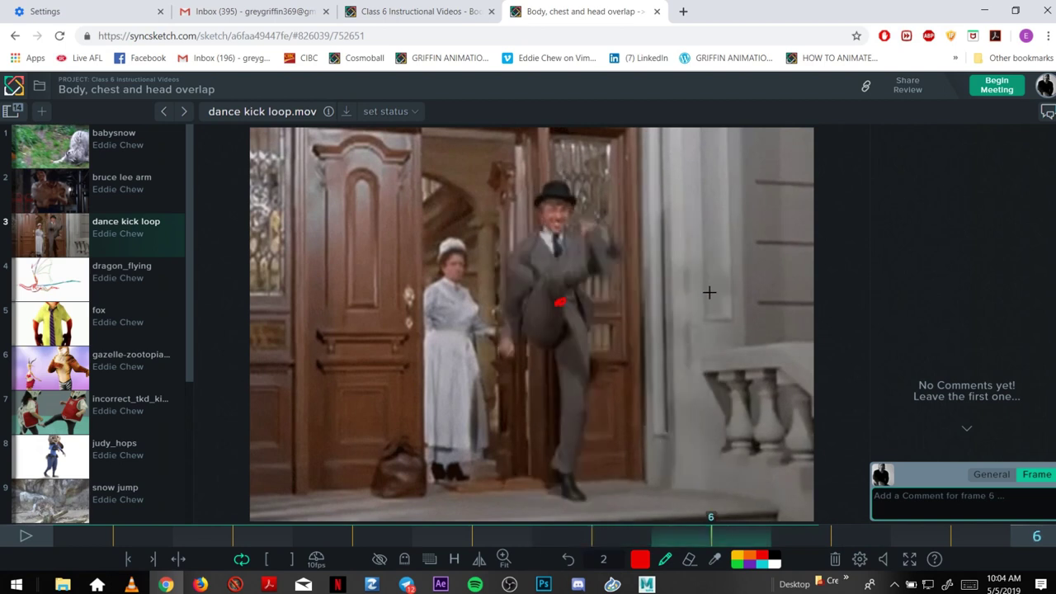
pyautogui.press('Left')
pyautogui.press('Left')
pyautogui.press('Right')
pyautogui.press('Right')
# - Sketch the head, chest and hips beside the dancer on frame 6, with downward arrows at the hips and upward arrows by chest and head
pyautogui.press('Left')
pyautogui.moveTo(711, 292)
pyautogui.mouseDown()
pyautogui.moveTo(698, 326)
pyautogui.moveTo(744, 323)
pyautogui.moveTo(715, 294)
pyautogui.moveTo(672, 313)
pyautogui.moveTo(701, 314)
pyautogui.mouseUp()
pyautogui.moveTo(755, 275)
pyautogui.mouseDown()
pyautogui.moveTo(749, 326)
pyautogui.moveTo(720, 225)
pyautogui.moveTo(699, 227)
pyautogui.moveTo(702, 268)
pyautogui.moveTo(744, 259)
pyautogui.moveTo(716, 226)
pyautogui.moveTo(715, 243)
pyautogui.moveTo(686, 245)
pyautogui.moveTo(764, 252)
pyautogui.moveTo(753, 231)
pyautogui.moveTo(744, 235)
pyautogui.moveTo(759, 228)
pyautogui.moveTo(708, 188)
pyautogui.moveTo(690, 205)
pyautogui.moveTo(718, 202)
pyautogui.mouseUp()
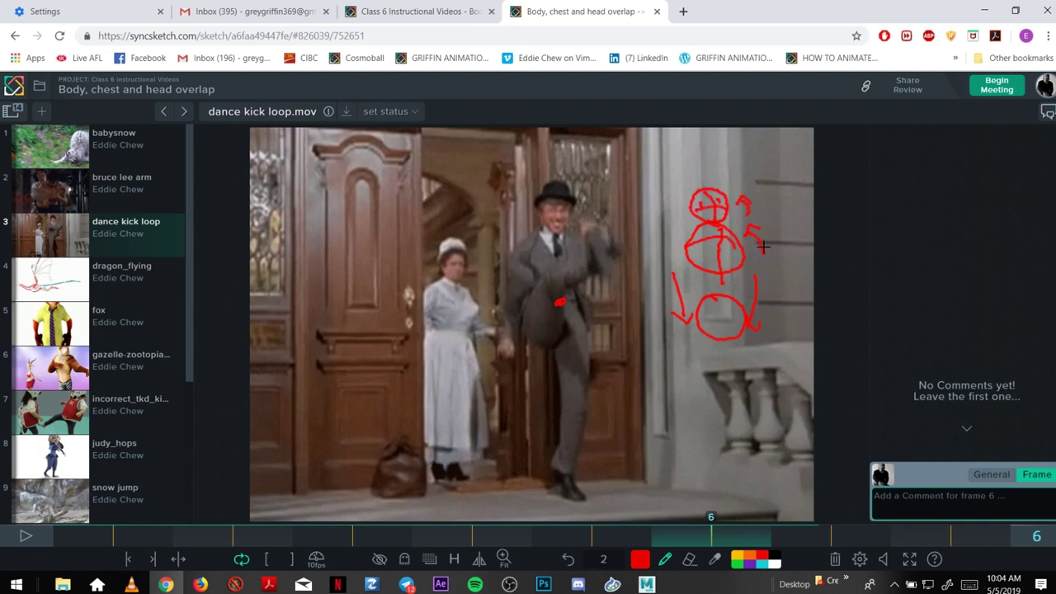
# - Scrub through the annotated dance kick loop to review the overlap of the body parts
pyautogui.press('Right')
pyautogui.press('Right')
pyautogui.moveTo(172, 536); pyautogui.dragTo(796, 554)
# - Open the dragon_flying clip, play it, and return to frame 1
pyautogui.click(38, 282)
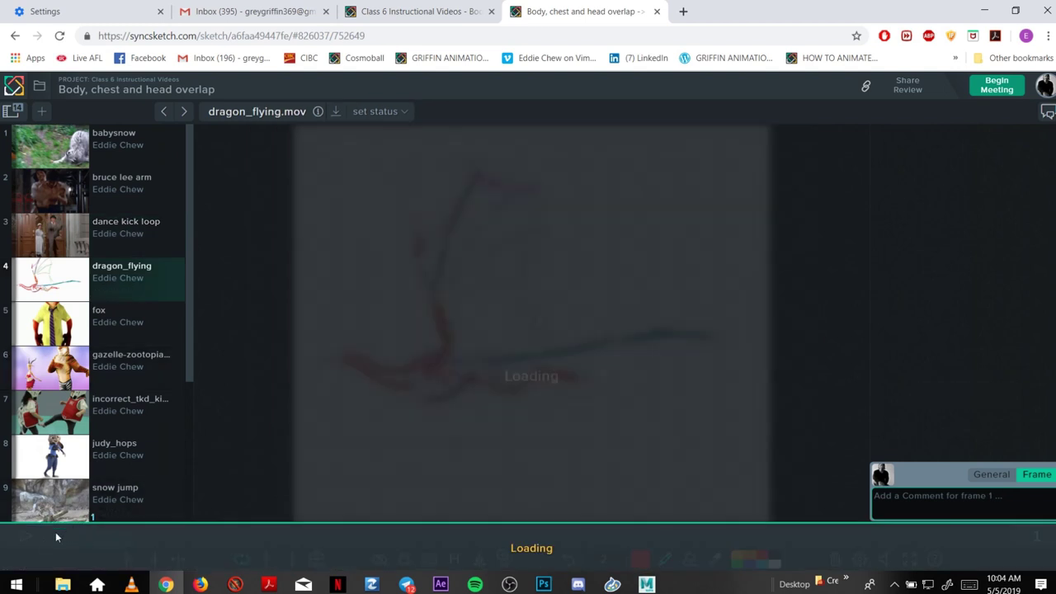
pyautogui.click(38, 536)
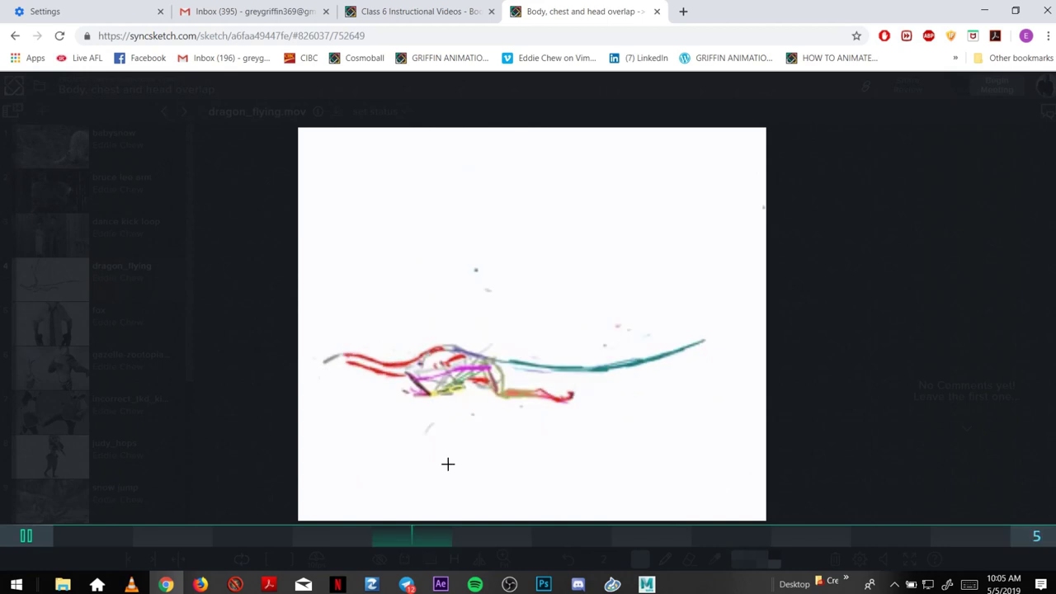
pyautogui.click(79, 536)
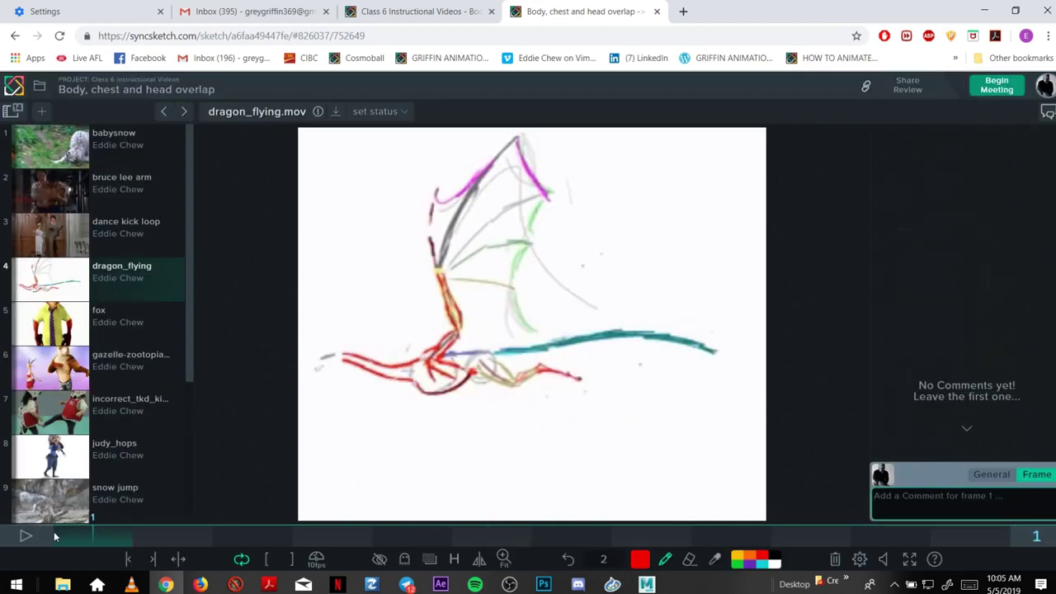
# - With a green pen and ghosting on, mark the underside of the dragon's chest on frames 1 to 4
pyautogui.click(736, 564)
pyautogui.click(404, 559)
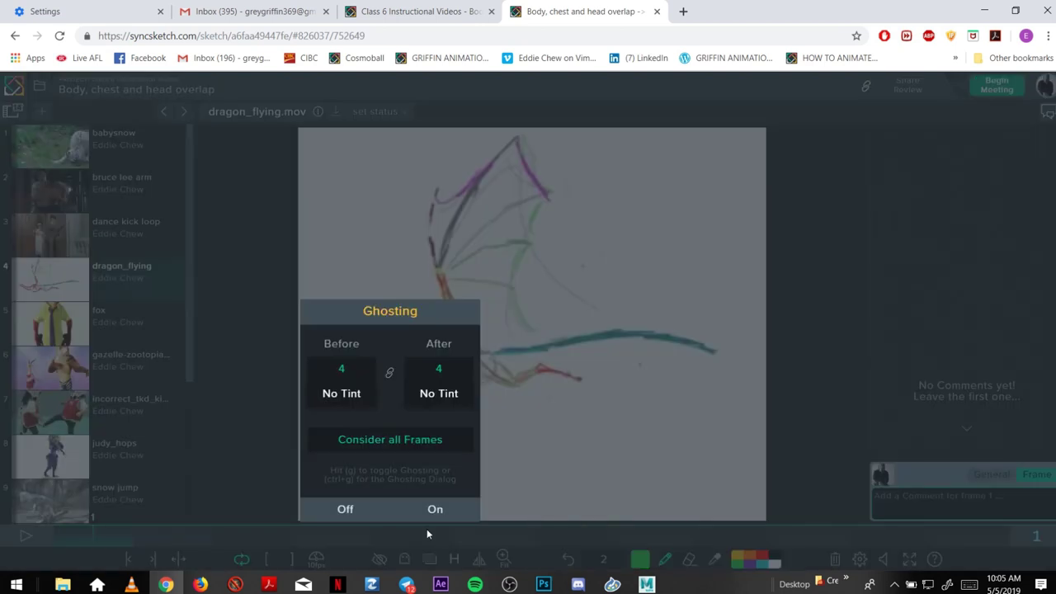
pyautogui.click(433, 508)
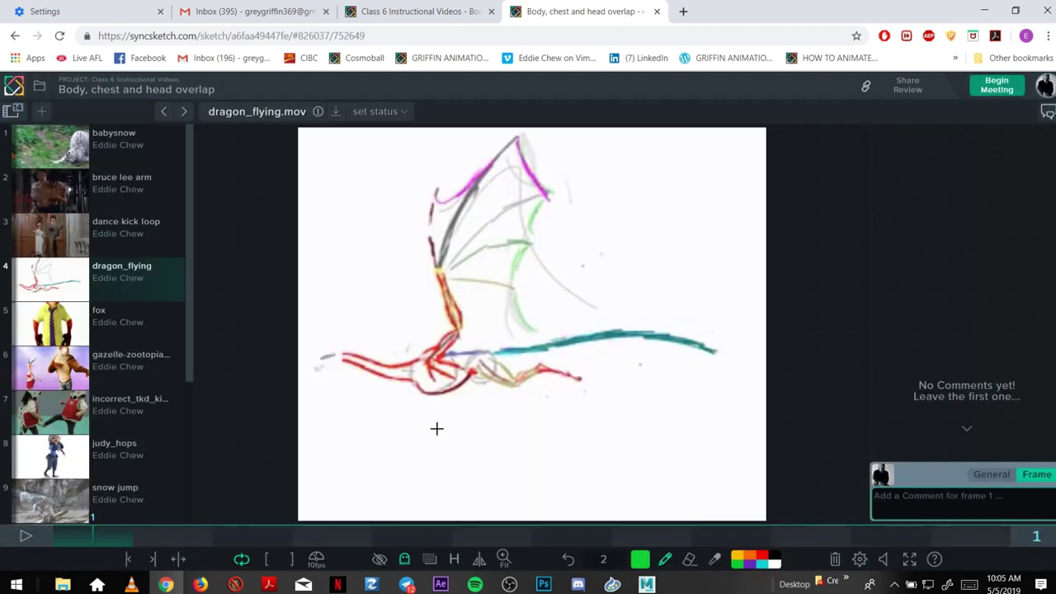
pyautogui.moveTo(423, 395); pyautogui.dragTo(435, 404)
pyautogui.press('Right')
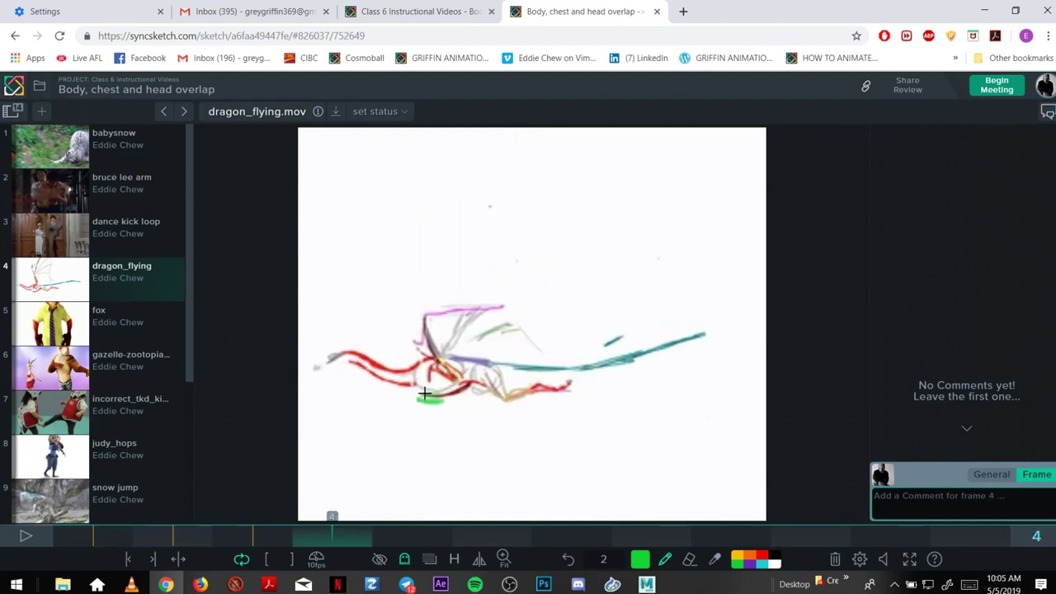
pyautogui.moveTo(422, 396); pyautogui.dragTo(442, 396)
# - Mark the underside of the dragon's chest in green on frames 5 to 12
pyautogui.press('Right')
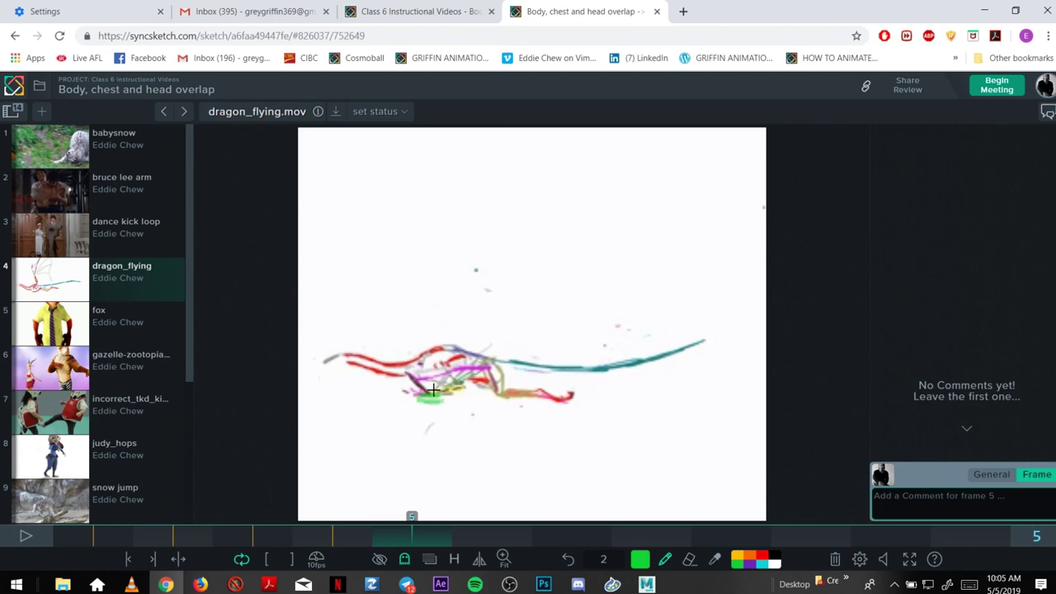
pyautogui.press('Right')
pyautogui.press('Right')
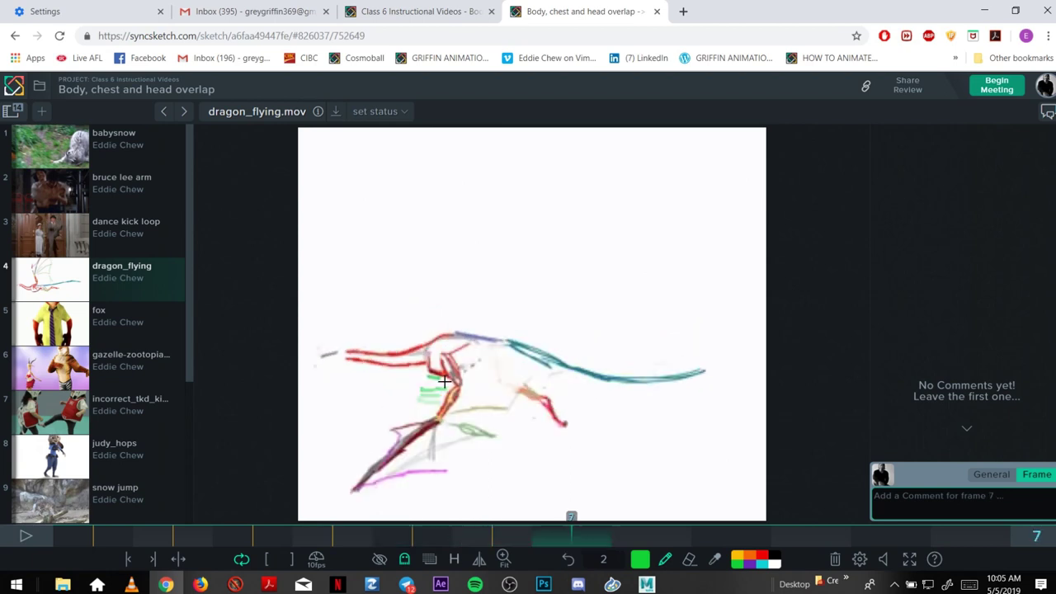
pyautogui.press('Left')
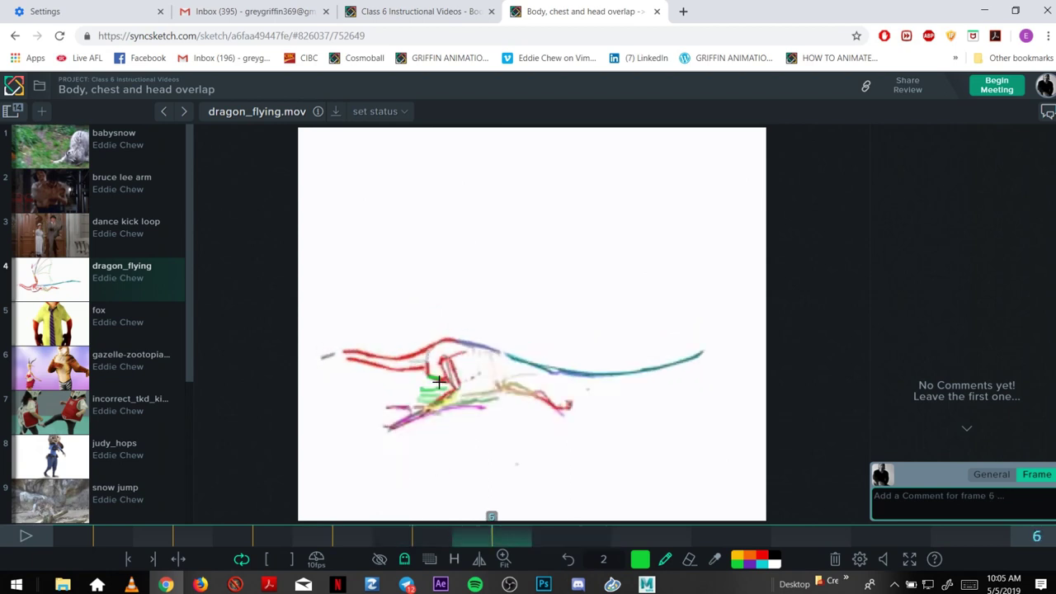
pyautogui.press('Right')
pyautogui.press('Right')
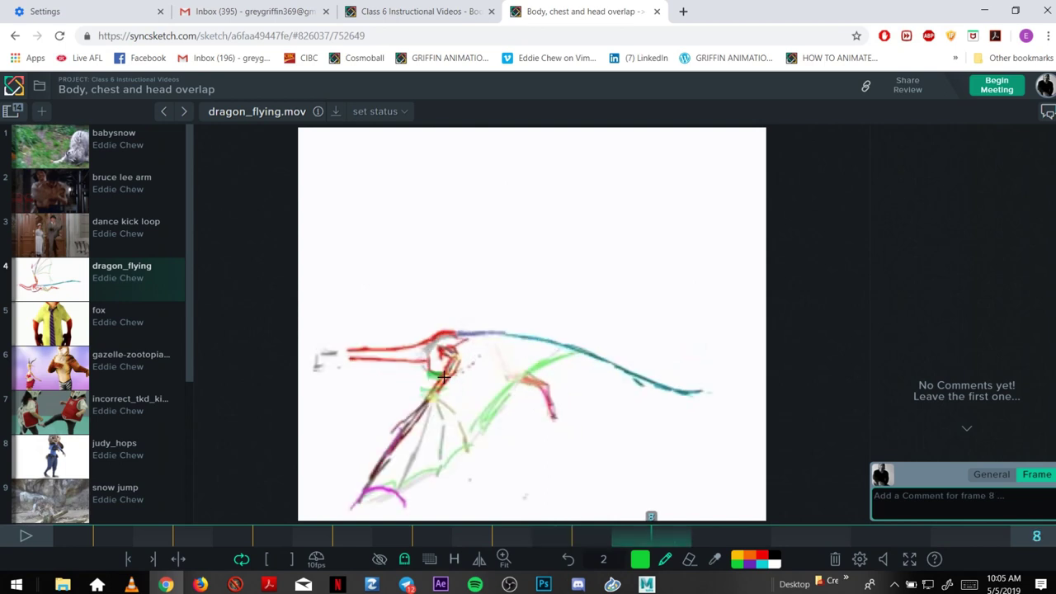
pyautogui.press('Right')
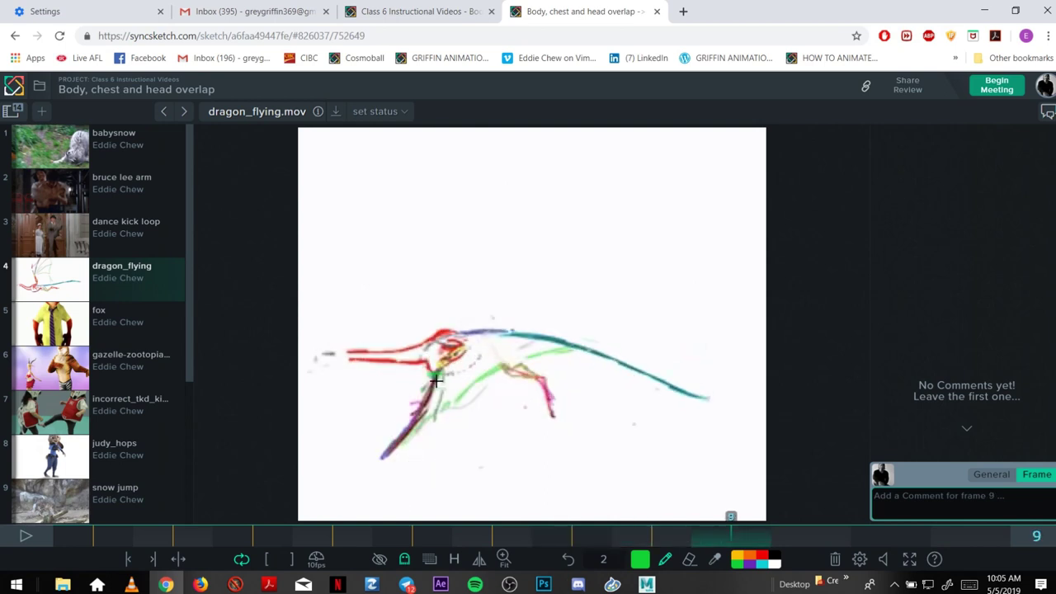
pyautogui.press('Right')
pyautogui.press('Right')
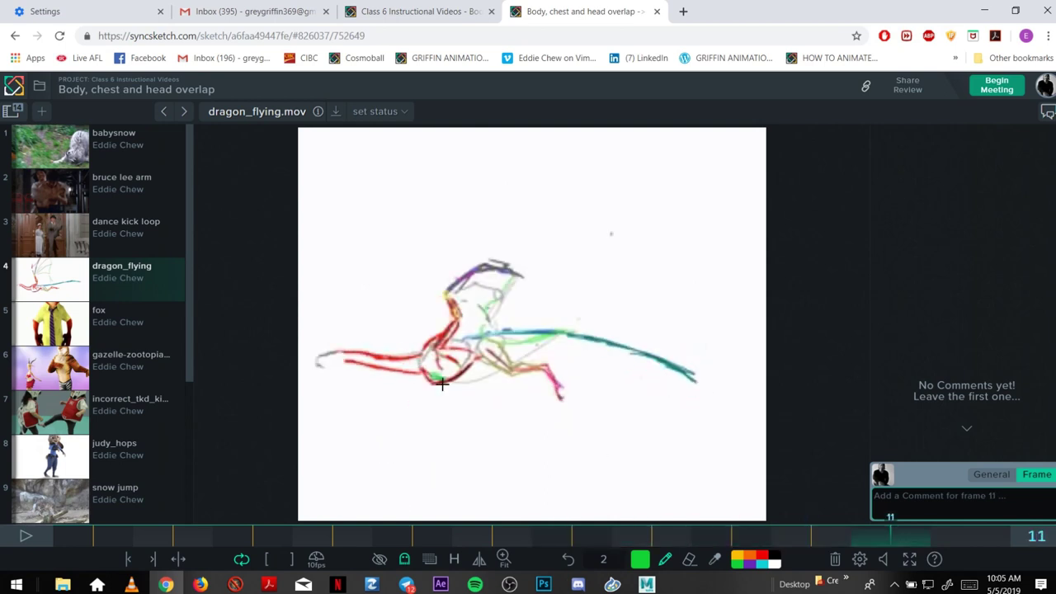
pyautogui.press('Right')
pyautogui.moveTo(428, 385); pyautogui.dragTo(444, 389)
# - Scrub, step through and play the dragon clip from the start to examine the chest's up-and-down movement
pyautogui.click(106, 538)
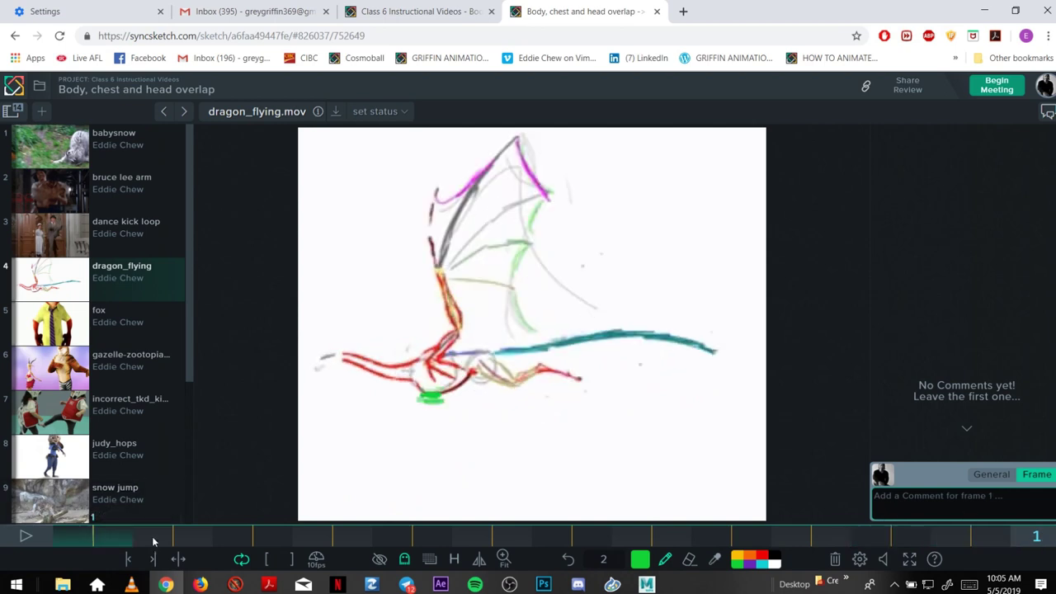
pyautogui.moveTo(152, 537)
pyautogui.mouseDown()
pyautogui.moveTo(430, 574)
pyautogui.moveTo(209, 544)
pyautogui.moveTo(539, 553)
pyautogui.mouseUp()
pyautogui.press('Right')
pyautogui.press('Right')
pyautogui.press('Right')
pyautogui.press('Right')
pyautogui.press('Right')
pyautogui.press('Right')
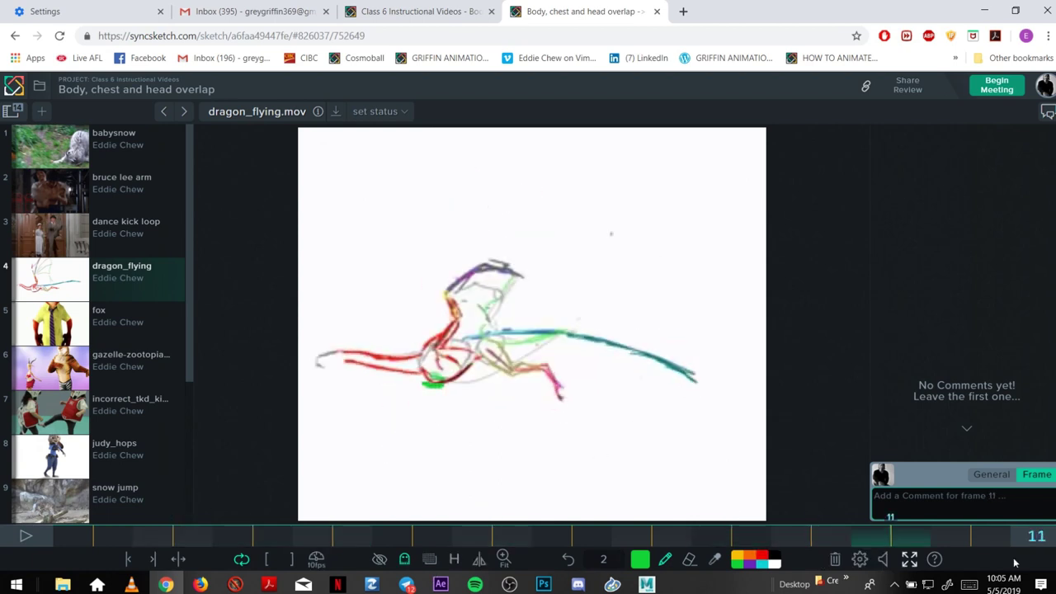
pyautogui.click(25, 536)
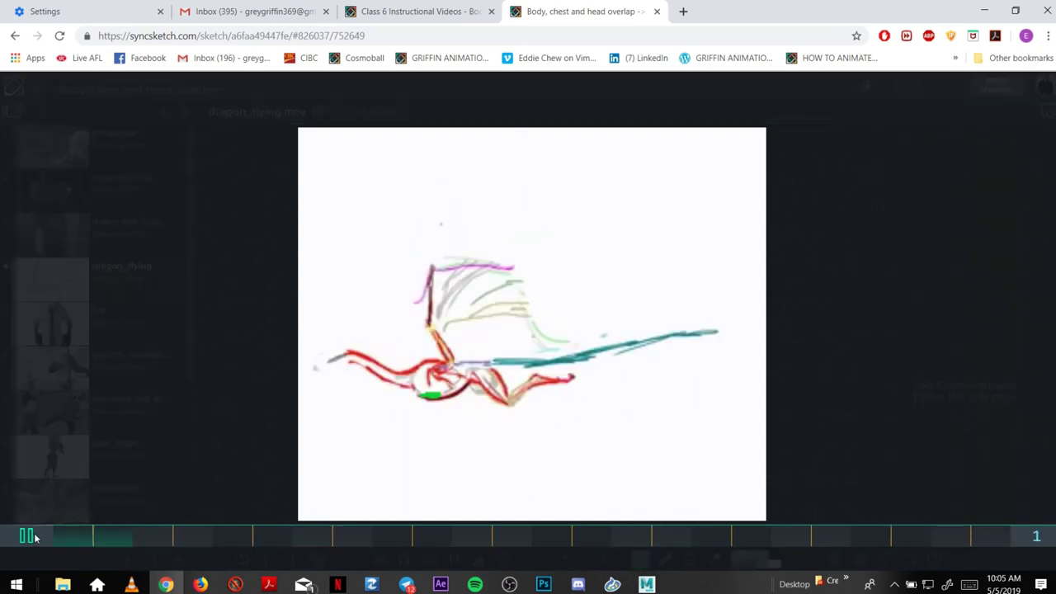
# - Stop the dragon clip, return to frame 1, reduce the pen size to 1, and draw a green stroke beside the wing base on frame 3
pyautogui.click(25, 536)
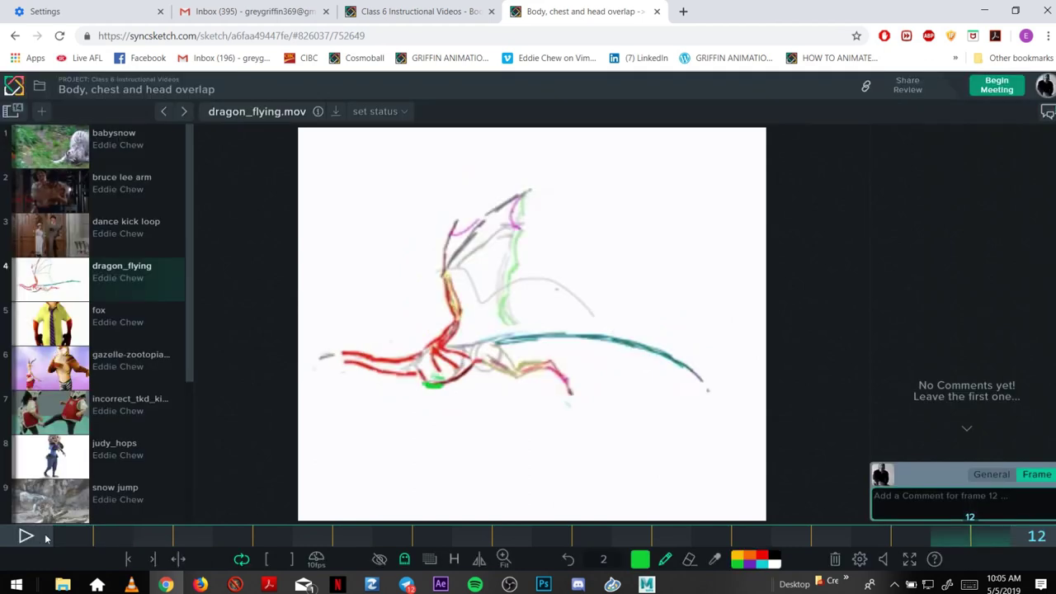
pyautogui.click(119, 530)
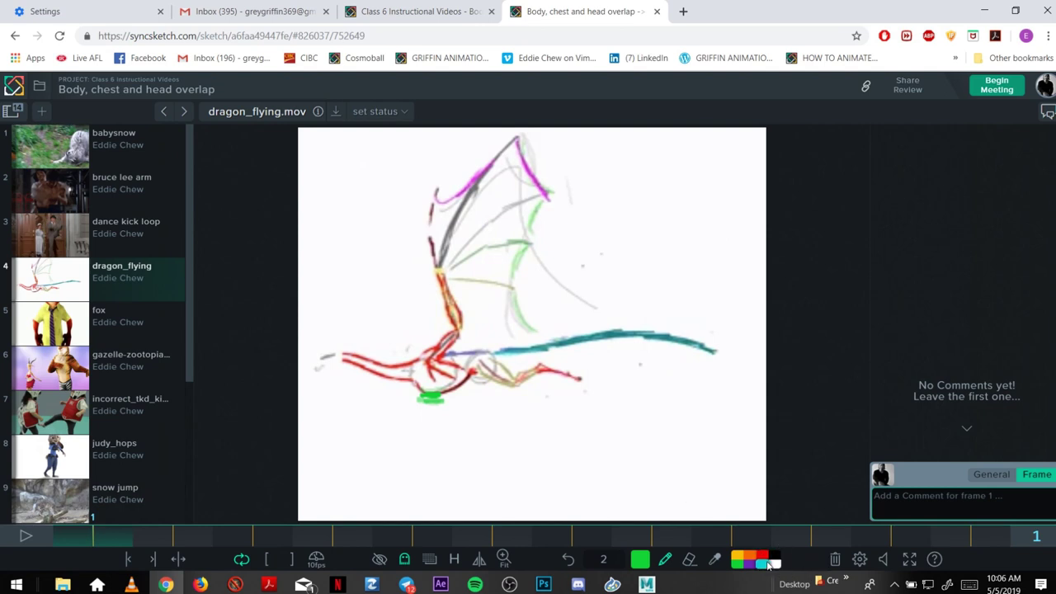
pyautogui.moveTo(604, 561); pyautogui.dragTo(582, 562)
pyautogui.press('Right')
pyautogui.press('Right')
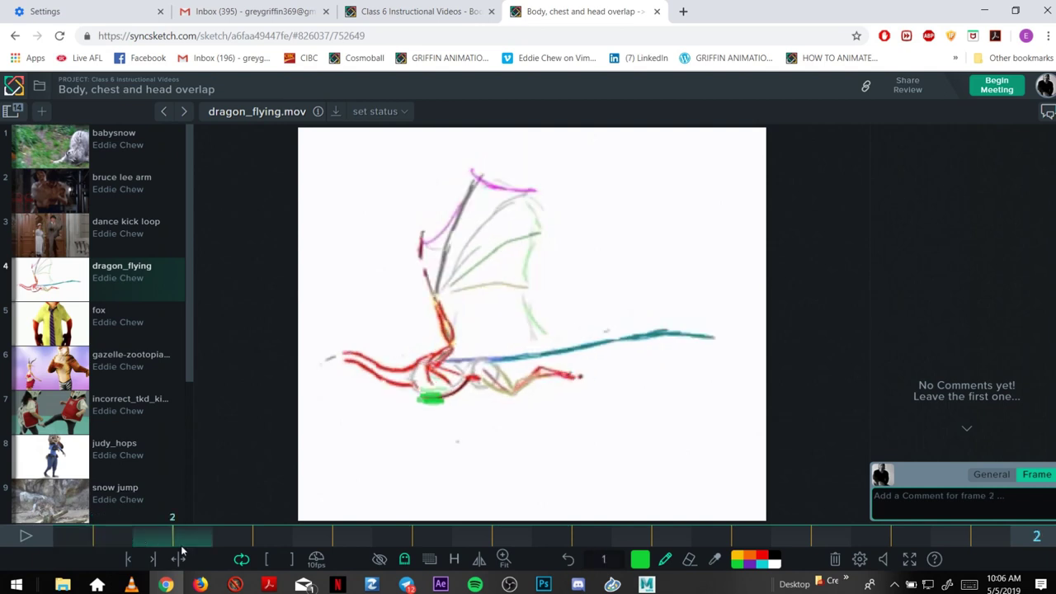
pyautogui.click(90, 537)
pyautogui.press('Right')
pyautogui.press('Right')
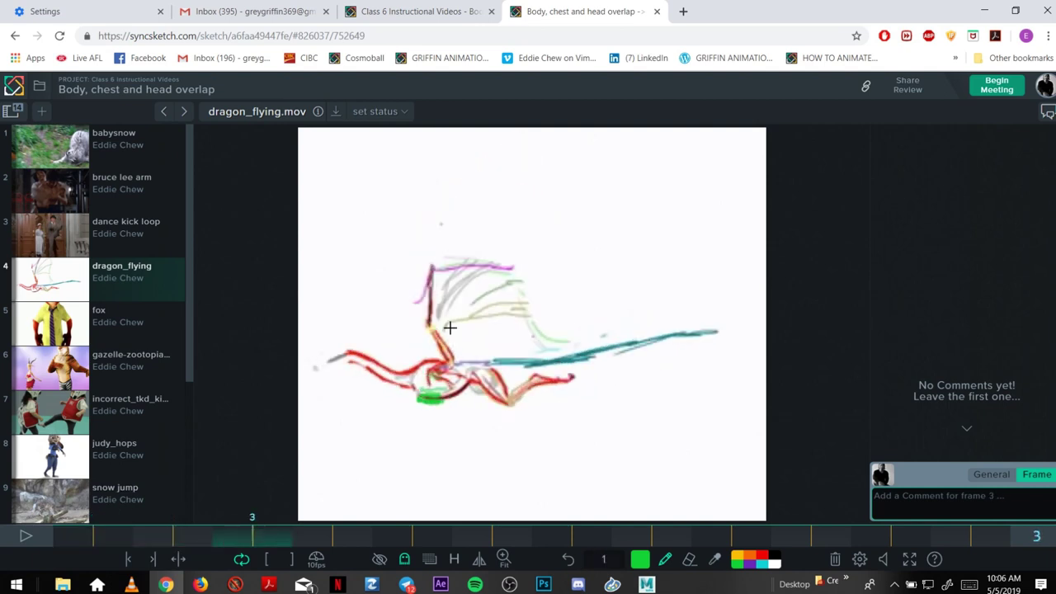
pyautogui.moveTo(450, 327)
pyautogui.mouseDown()
pyautogui.moveTo(436, 341)
pyautogui.moveTo(445, 359)
pyautogui.mouseUp()
# - Set the pen size to 2, then mark the dragon's thigh and a downward arrow above the hips in green on frame 3
pyautogui.moveTo(604, 560)
pyautogui.mouseDown()
pyautogui.moveTo(615, 560)
pyautogui.moveTo(602, 559)
pyautogui.mouseUp()
pyautogui.moveTo(608, 561); pyautogui.dragTo(621, 565)
pyautogui.moveTo(470, 367); pyautogui.dragTo(503, 402)
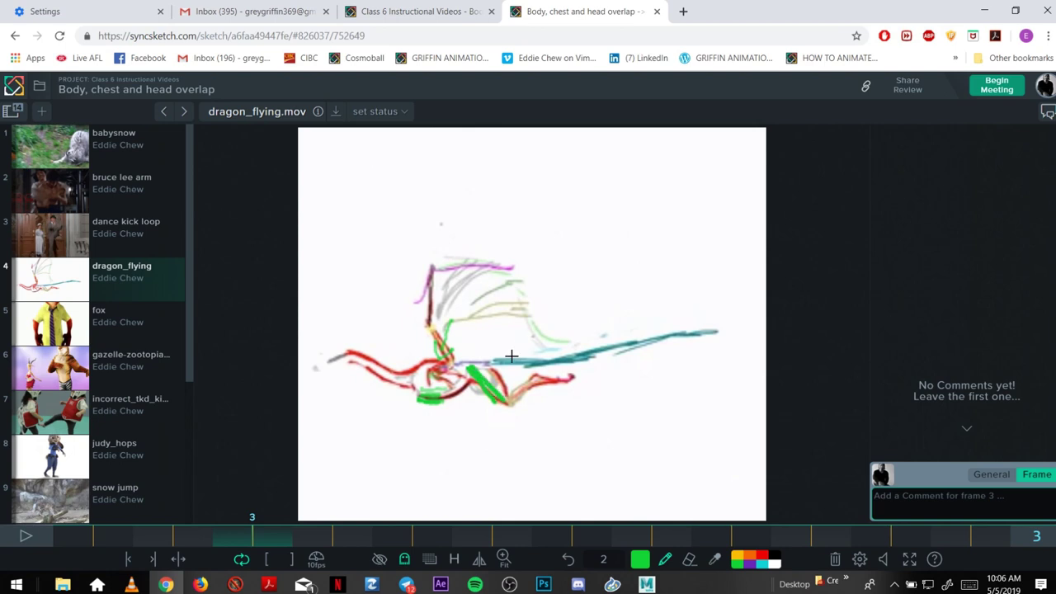
pyautogui.moveTo(517, 343); pyautogui.dragTo(503, 360)
# - On frame 4, trace the dragon's hind leg in green and add a downward arrow above the hips and an upward arrow below
pyautogui.press('Left')
pyautogui.press('Left')
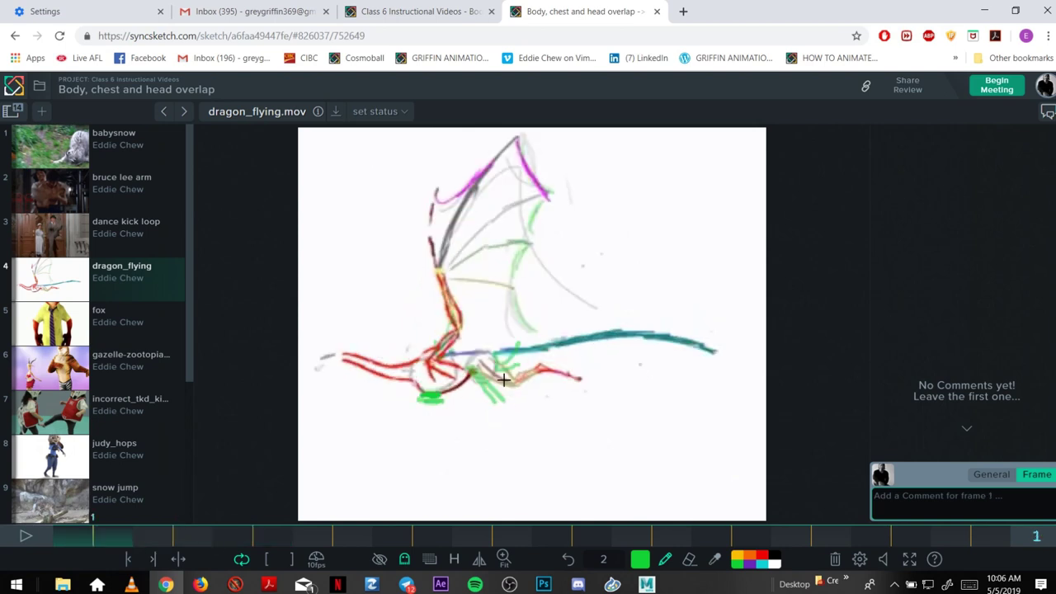
pyautogui.press('Right')
pyautogui.press('Right')
pyautogui.press('Right')
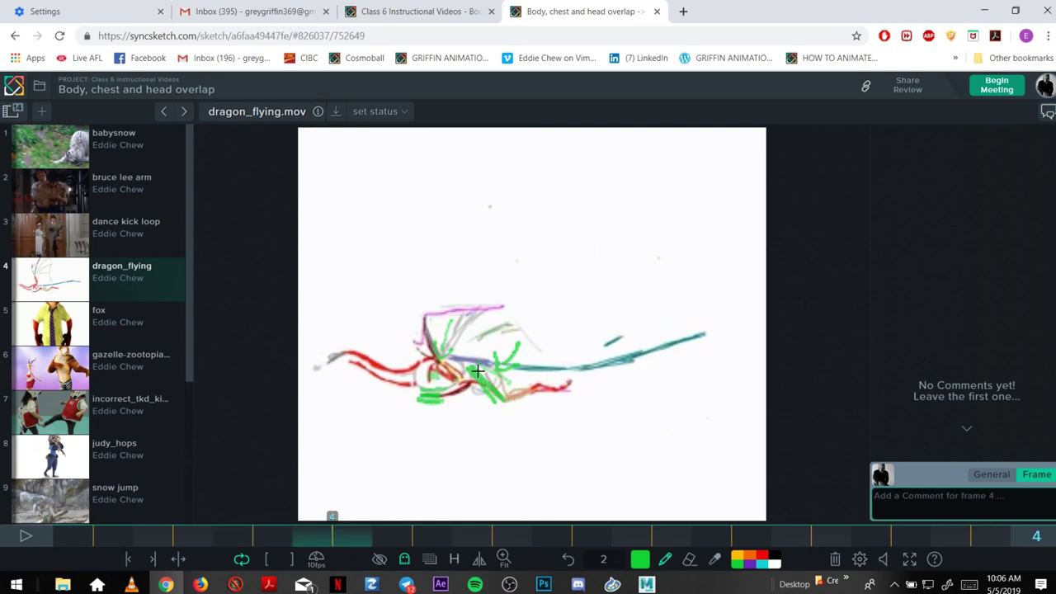
pyautogui.moveTo(478, 371); pyautogui.dragTo(505, 399)
pyautogui.moveTo(523, 354)
pyautogui.mouseDown()
pyautogui.moveTo(522, 401)
pyautogui.moveTo(533, 386)
pyautogui.moveTo(512, 397)
pyautogui.moveTo(545, 382)
pyautogui.moveTo(514, 401)
pyautogui.mouseUp()
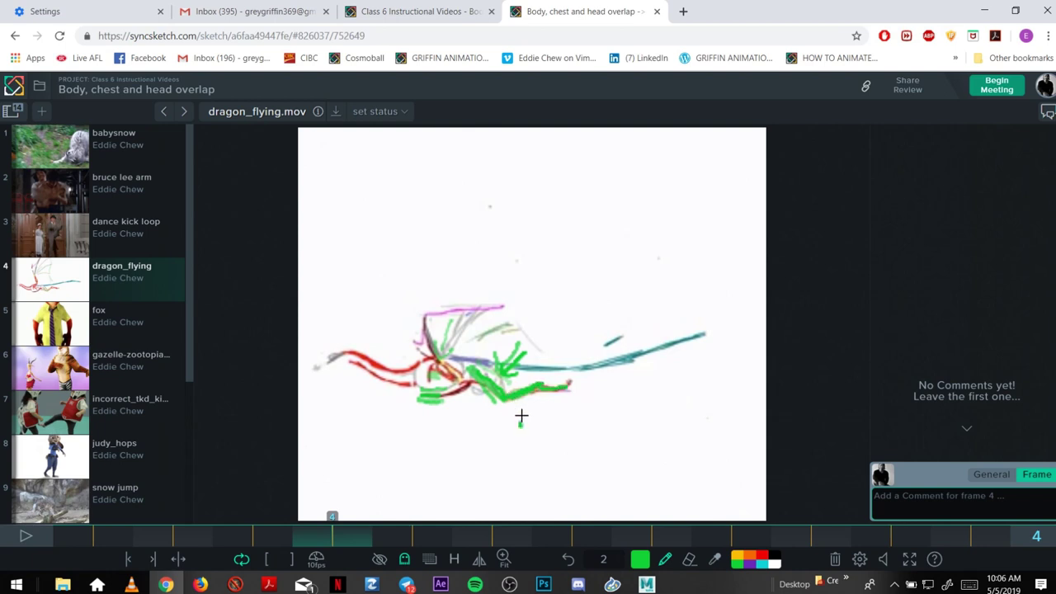
pyautogui.moveTo(522, 414)
pyautogui.mouseDown()
pyautogui.moveTo(520, 426)
pyautogui.moveTo(532, 409)
pyautogui.mouseUp()
# - Trace the dragon's hind leg in green on frames 1 and 3, then add an upward arrow beneath the chest on frame 4
pyautogui.moveTo(142, 535); pyautogui.dragTo(346, 534)
pyautogui.press('Left')
pyautogui.press('Left')
pyautogui.press('Left')
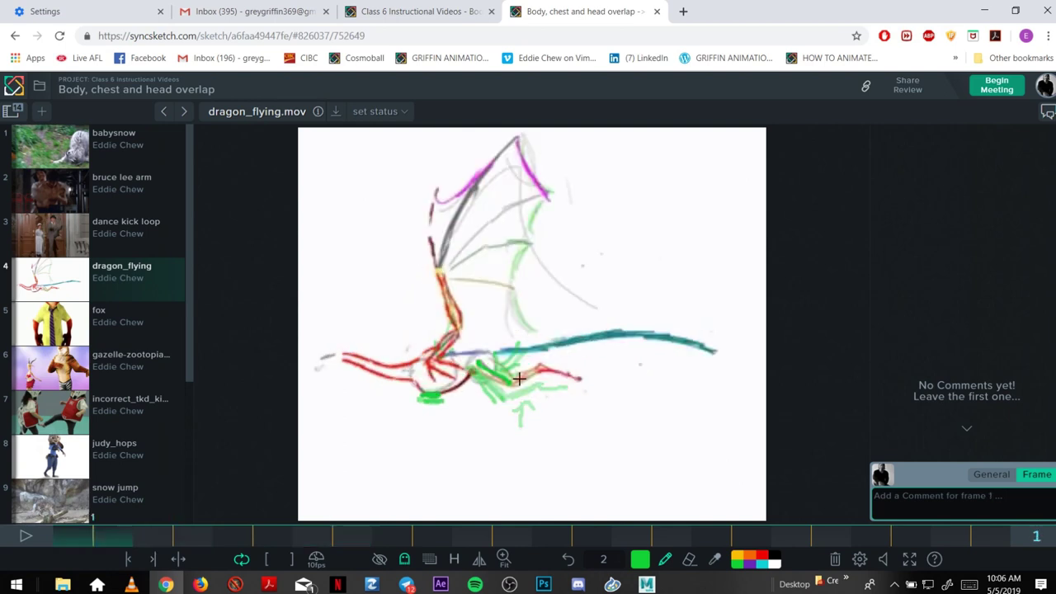
pyautogui.press('Right')
pyautogui.press('Right')
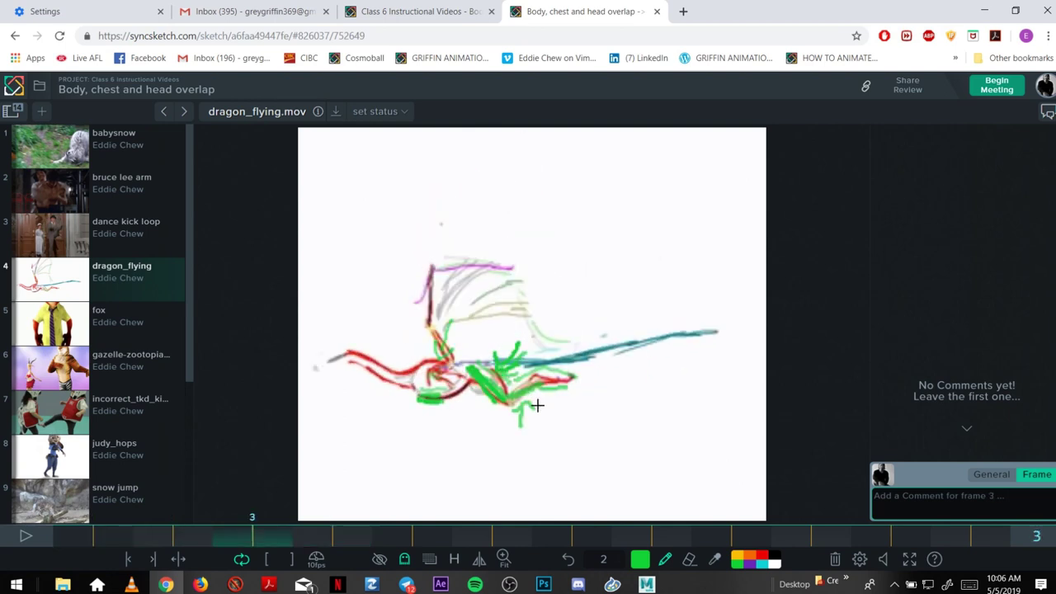
pyautogui.press('Right')
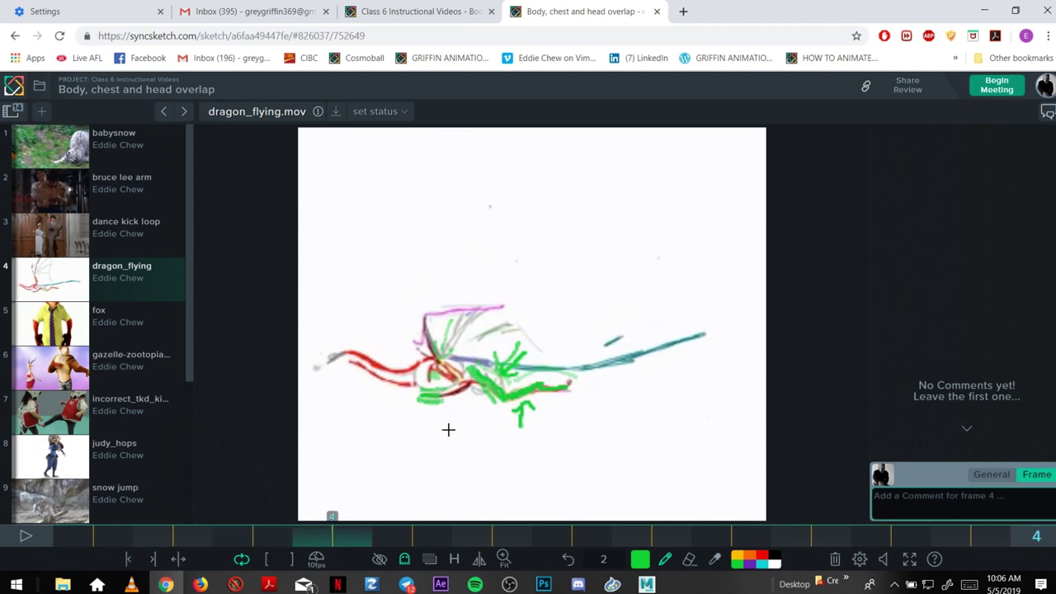
# - On frame 6, trace the hind leg in green and add an upward arrow behind the chest and downward arrows above the leg
pyautogui.press('Right')
pyautogui.press('Right')
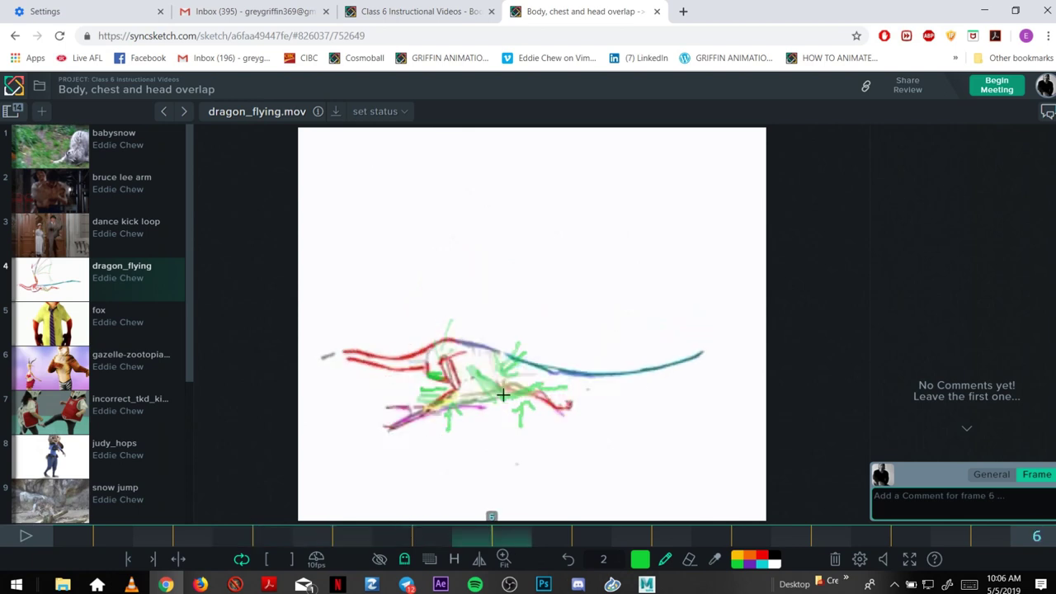
pyautogui.moveTo(486, 365)
pyautogui.mouseDown()
pyautogui.moveTo(504, 389)
pyautogui.moveTo(576, 406)
pyautogui.mouseUp()
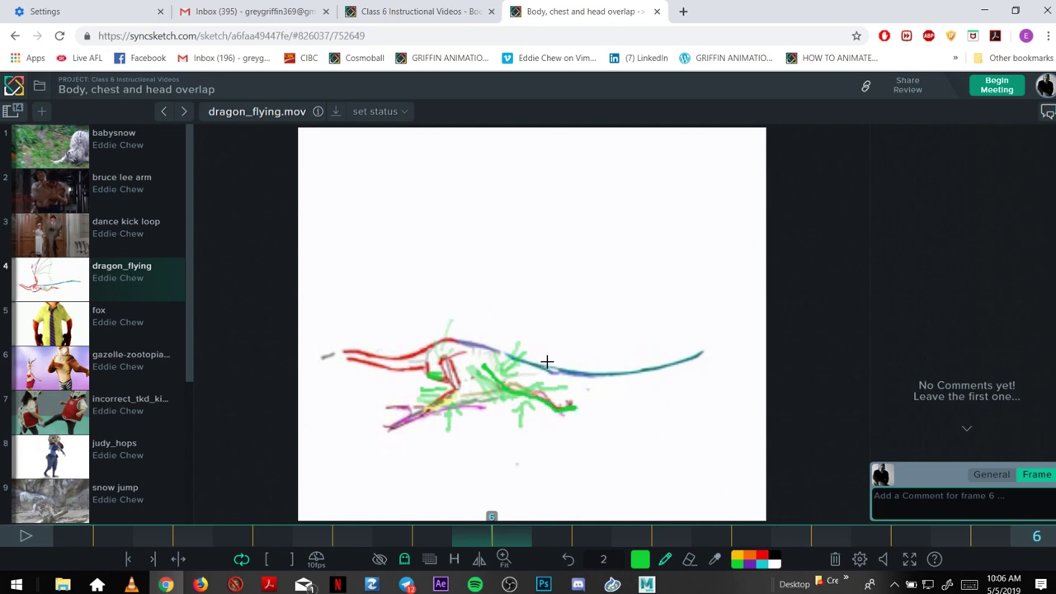
pyautogui.moveTo(547, 357); pyautogui.dragTo(547, 389)
pyautogui.moveTo(485, 417)
pyautogui.mouseDown()
pyautogui.moveTo(465, 385)
pyautogui.moveTo(564, 402)
pyautogui.moveTo(518, 393)
pyautogui.moveTo(560, 411)
pyautogui.mouseUp()
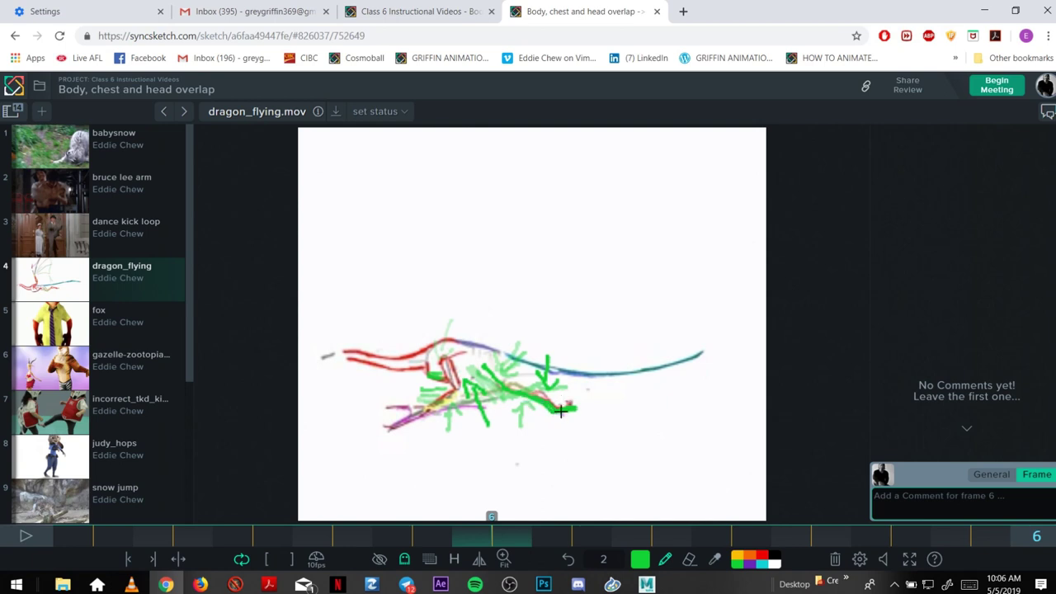
pyautogui.moveTo(588, 361); pyautogui.dragTo(579, 389)
# - On frame 8, trace the dragon's hind leg in green and add a curved arrow pointing toward the foot
pyautogui.press('Left')
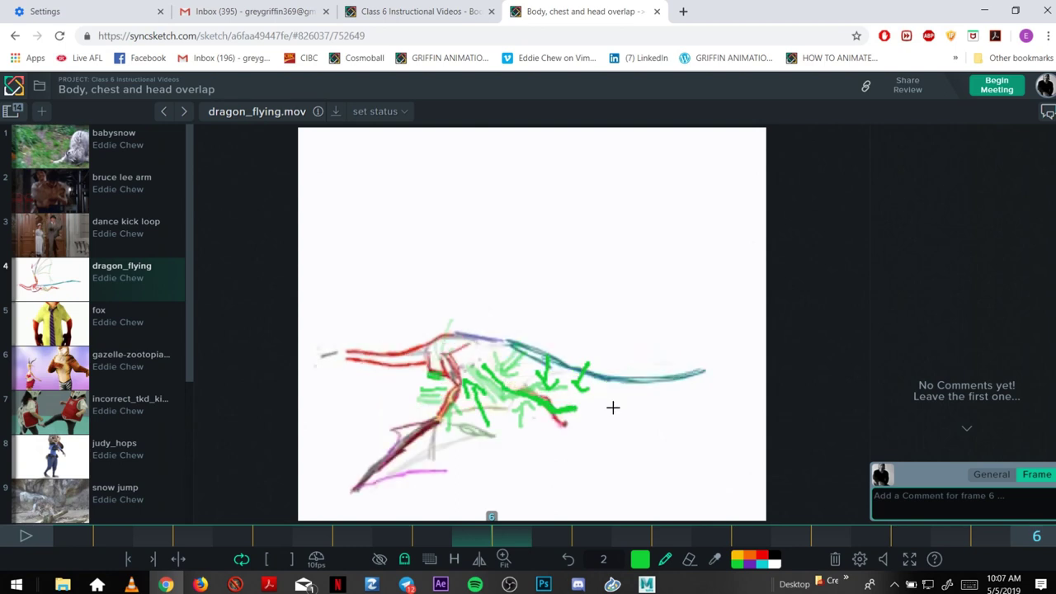
pyautogui.press('Right')
pyautogui.press('Right')
pyautogui.moveTo(483, 347)
pyautogui.mouseDown()
pyautogui.moveTo(505, 382)
pyautogui.moveTo(576, 406)
pyautogui.mouseUp()
pyautogui.press('Right')
pyautogui.press('Right')
pyautogui.press('Right')
pyautogui.press('Right')
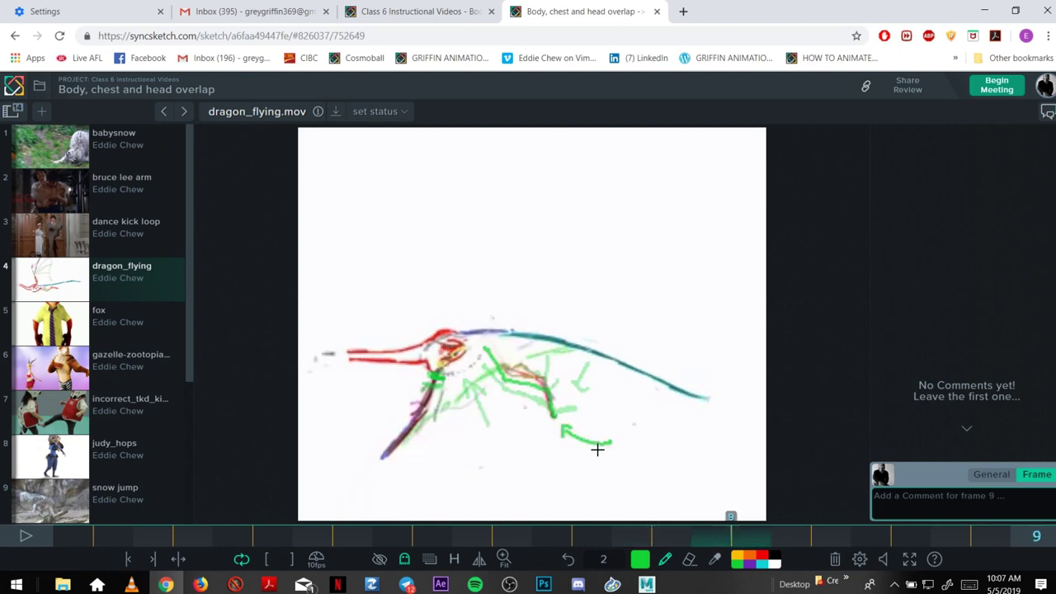
# - Draw a green downward arrow above the chest on frame 1, then trace the hind leg with an upward arrow beneath it on frame 2
pyautogui.press('Right')
pyautogui.moveTo(428, 298); pyautogui.dragTo(416, 328)
pyautogui.press('Right')
pyautogui.press('Right')
pyautogui.press('Left')
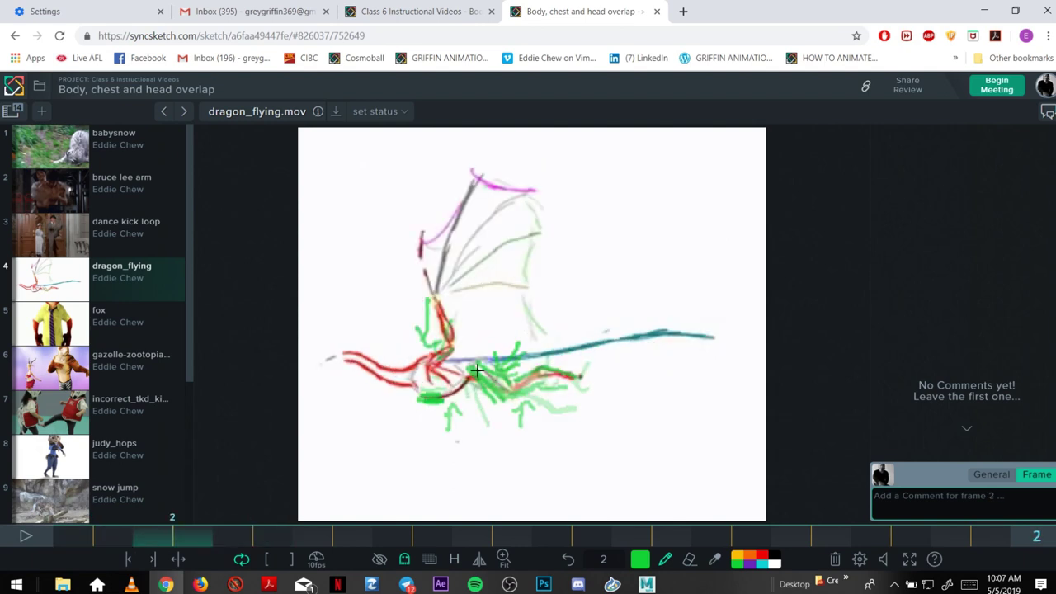
pyautogui.moveTo(477, 371)
pyautogui.mouseDown()
pyautogui.moveTo(543, 413)
pyautogui.moveTo(564, 382)
pyautogui.mouseUp()
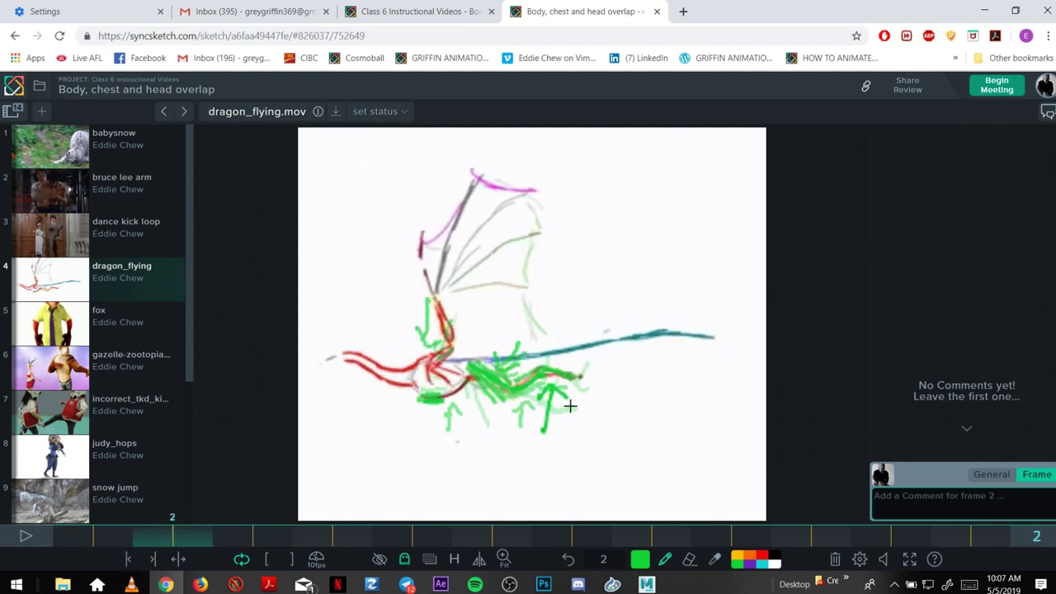
pyautogui.press('Right')
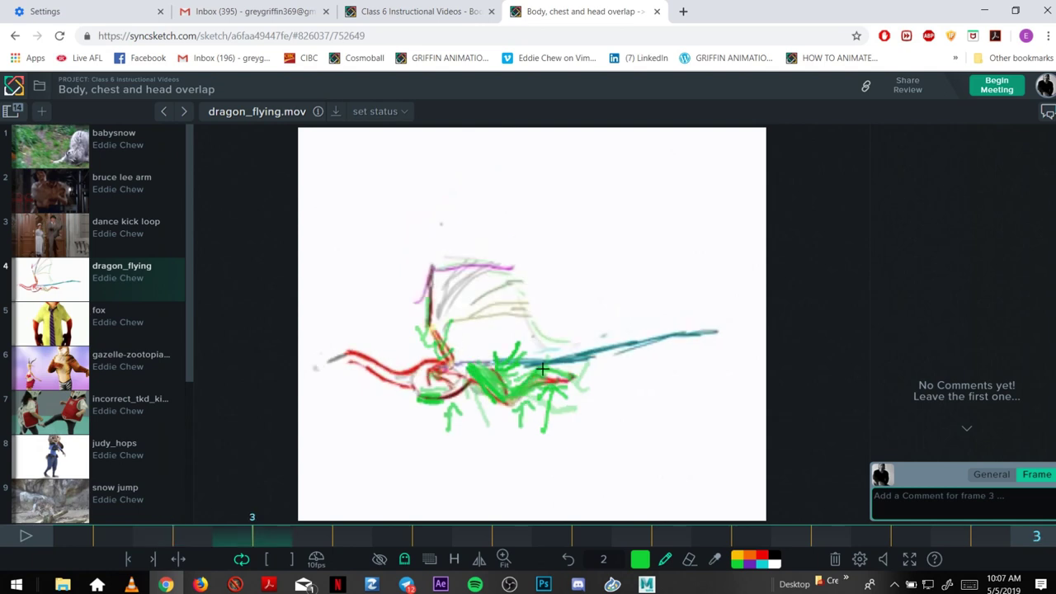
# - Turn off ghosting and scrub through the annotated dragon frames, returning to frame 1
pyautogui.click(404, 559)
pyautogui.click(430, 533)
pyautogui.click(405, 559)
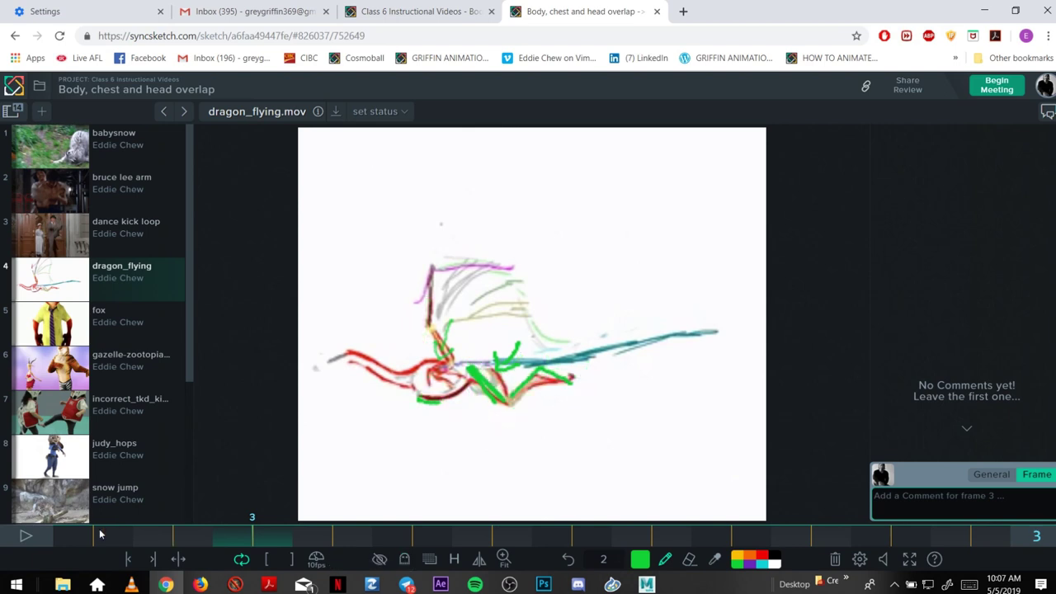
pyautogui.click(174, 540)
pyautogui.moveTo(174, 539); pyautogui.dragTo(878, 515)
pyautogui.press('Right')
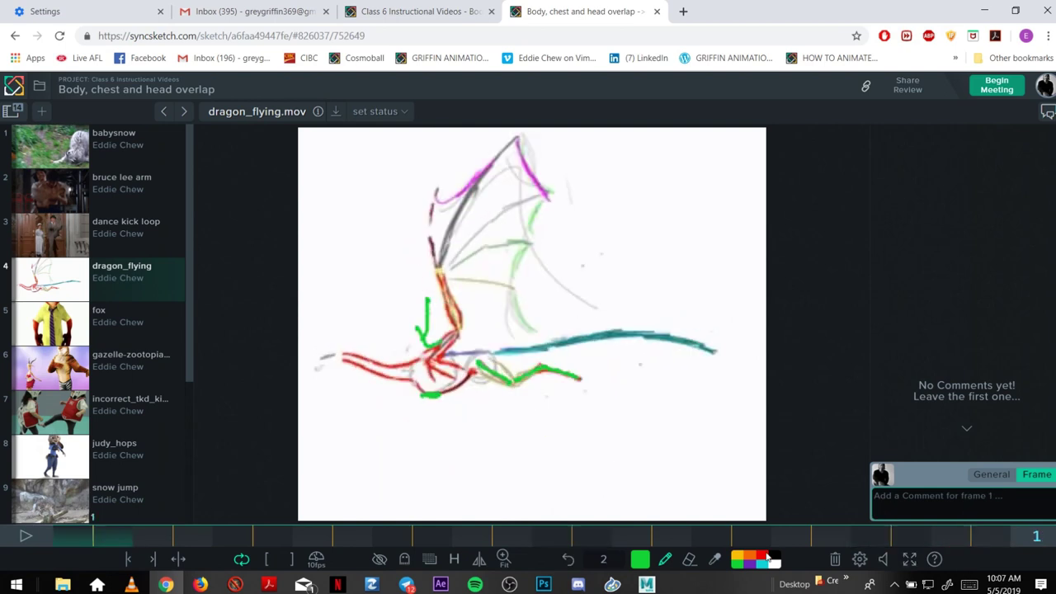
# - With a red pen on frame 1, mark both ends of the tail's base section and draw an upward arrow under the tail
pyautogui.click(766, 556)
pyautogui.click(493, 350)
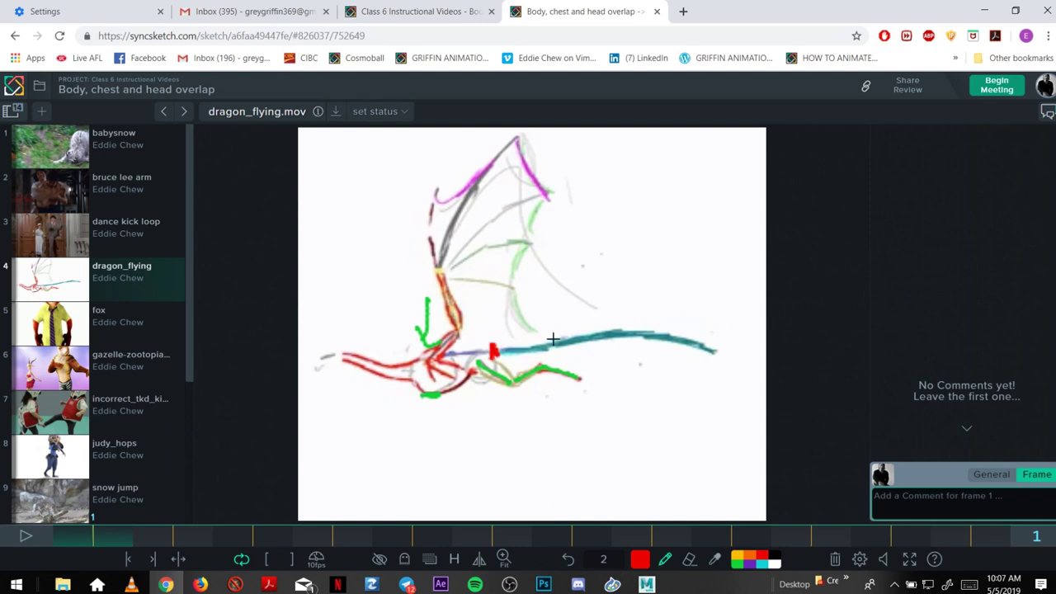
pyautogui.moveTo(544, 333); pyautogui.dragTo(546, 355)
pyautogui.moveTo(638, 419); pyautogui.dragTo(635, 376)
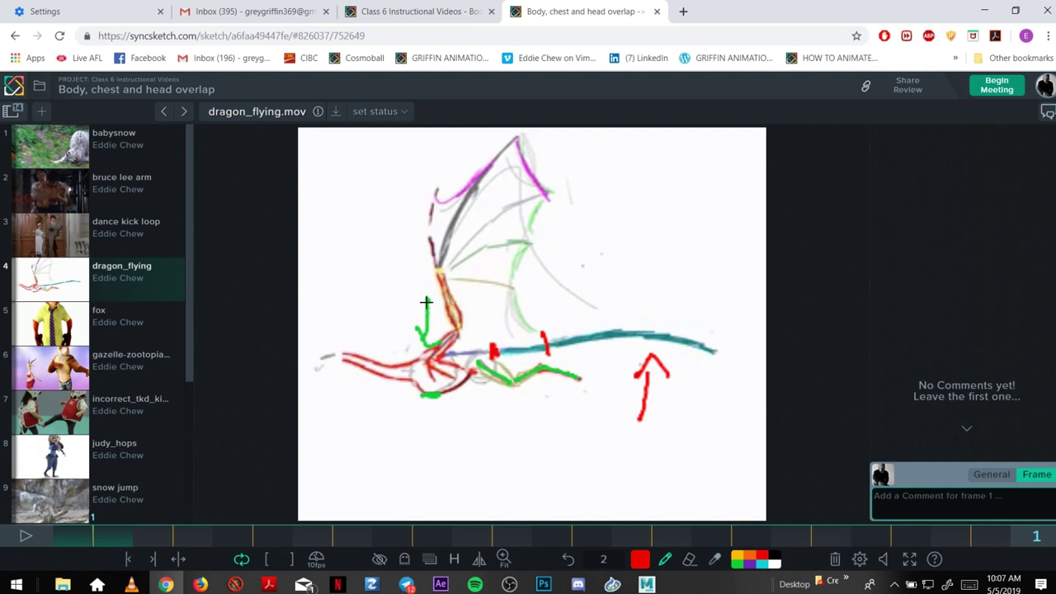
# - On frame 1, add red downward arrows over the chest and tail base, a second upward tail arrow, and a chest-to-tail curve
pyautogui.moveTo(426, 302); pyautogui.dragTo(438, 275)
pyautogui.moveTo(508, 354); pyautogui.dragTo(537, 351)
pyautogui.moveTo(685, 436); pyautogui.dragTo(707, 385)
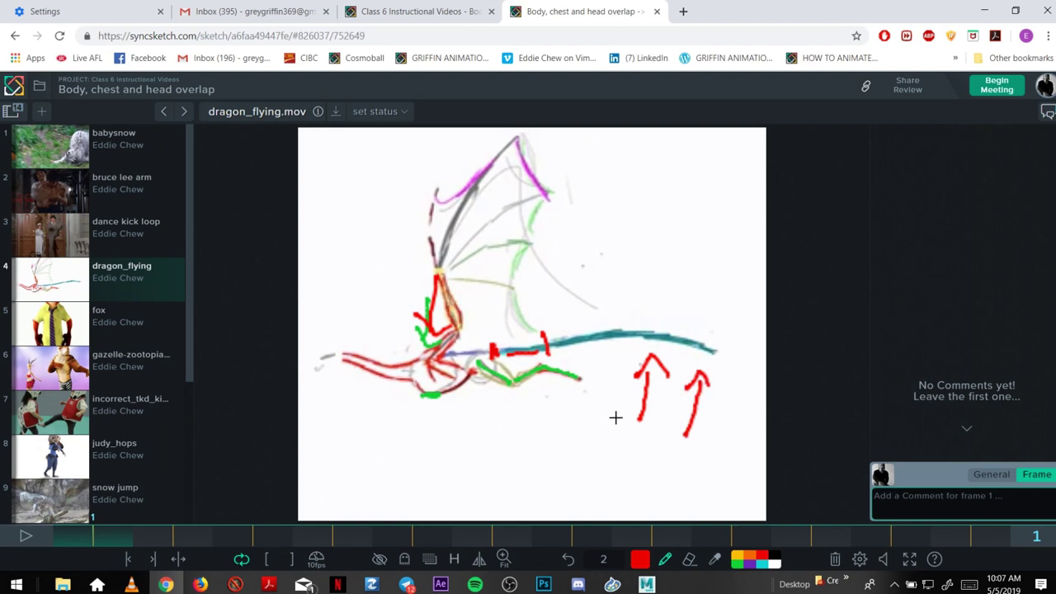
pyautogui.moveTo(569, 256)
pyautogui.mouseDown()
pyautogui.moveTo(552, 309)
pyautogui.moveTo(574, 293)
pyautogui.moveTo(557, 312)
pyautogui.mouseUp()
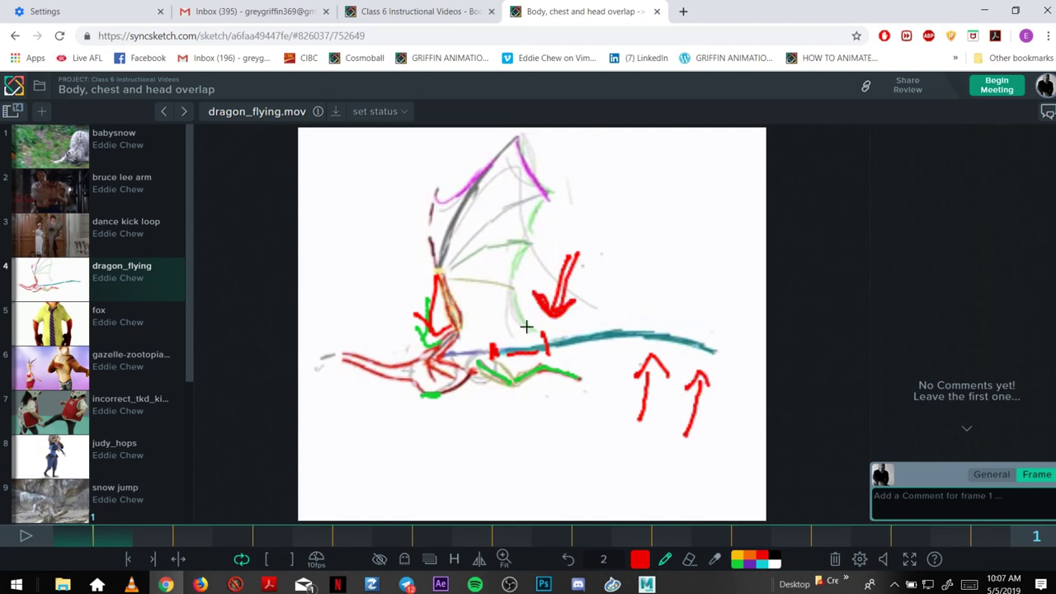
pyautogui.moveTo(432, 353)
pyautogui.mouseDown()
pyautogui.moveTo(473, 334)
pyautogui.moveTo(511, 331)
pyautogui.mouseUp()
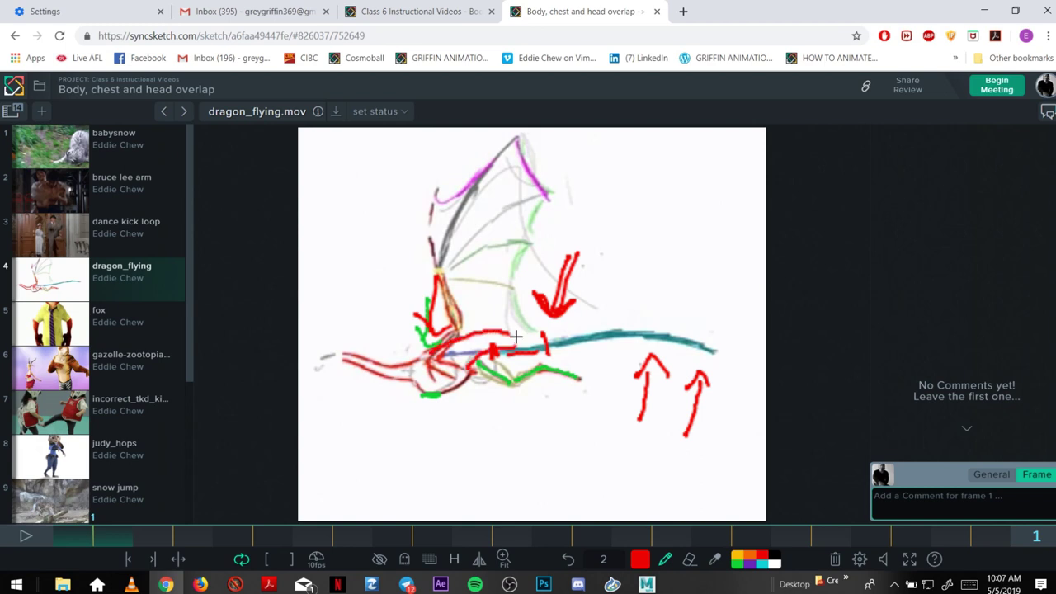
# - On frame 2, circle the dragon's chest in red and draw a line from it to the tail base
pyautogui.press('Right')
pyautogui.press('Right')
pyautogui.press('Left')
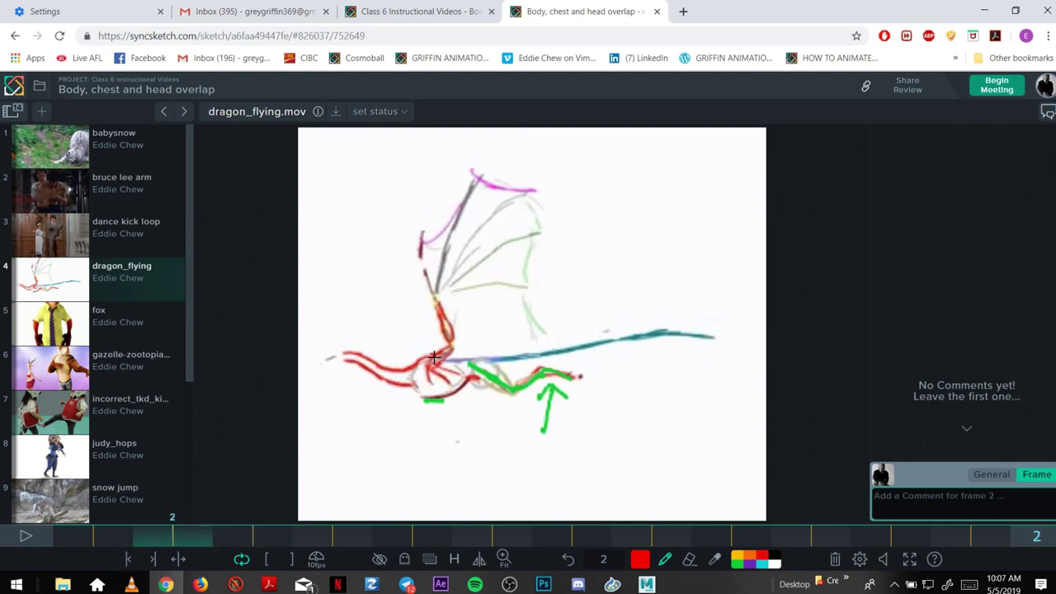
pyautogui.moveTo(408, 388); pyautogui.dragTo(541, 346)
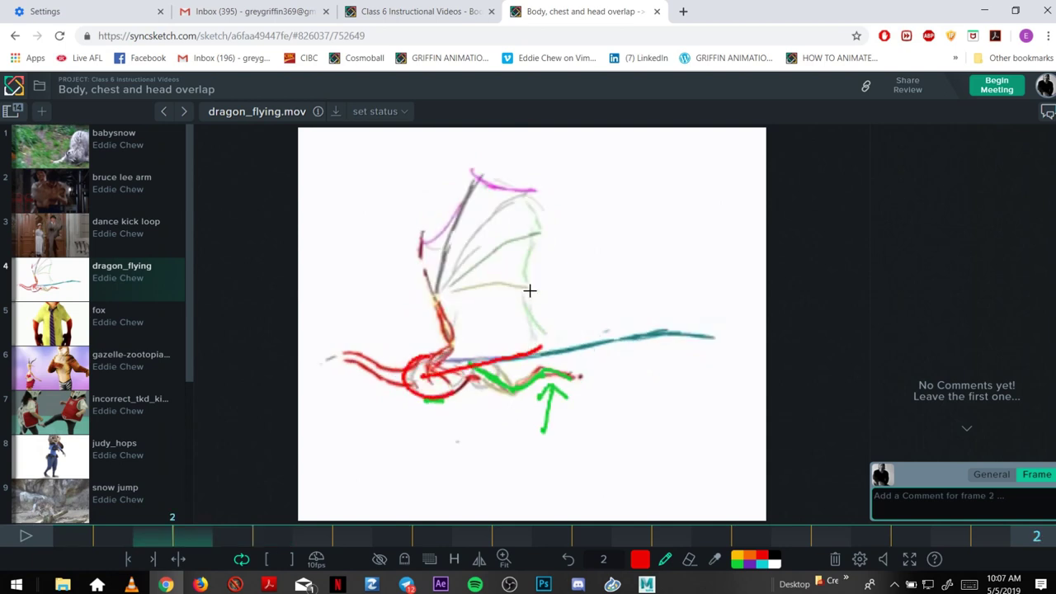
# - On frame 2, add red downward arrows above the tail base and chest and an upward arrow under the tail tip
pyautogui.click(528, 291)
pyautogui.moveTo(528, 292); pyautogui.dragTo(501, 343)
pyautogui.moveTo(495, 322); pyautogui.dragTo(519, 334)
pyautogui.moveTo(434, 292)
pyautogui.mouseDown()
pyautogui.moveTo(446, 343)
pyautogui.moveTo(456, 332)
pyautogui.mouseUp()
pyautogui.moveTo(687, 404); pyautogui.dragTo(678, 348)
pyautogui.moveTo(667, 369); pyautogui.dragTo(695, 363)
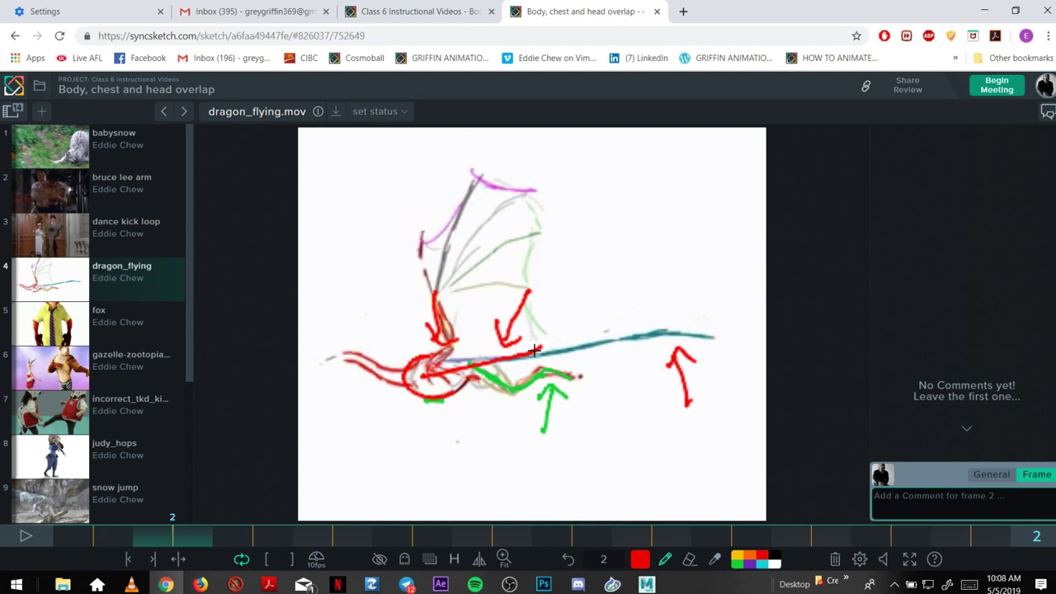
# - On frame 4, mark the dragon's tail tip in red and draw a downward arrow above it
pyautogui.press('Right')
pyautogui.press('Right')
pyautogui.press('Right')
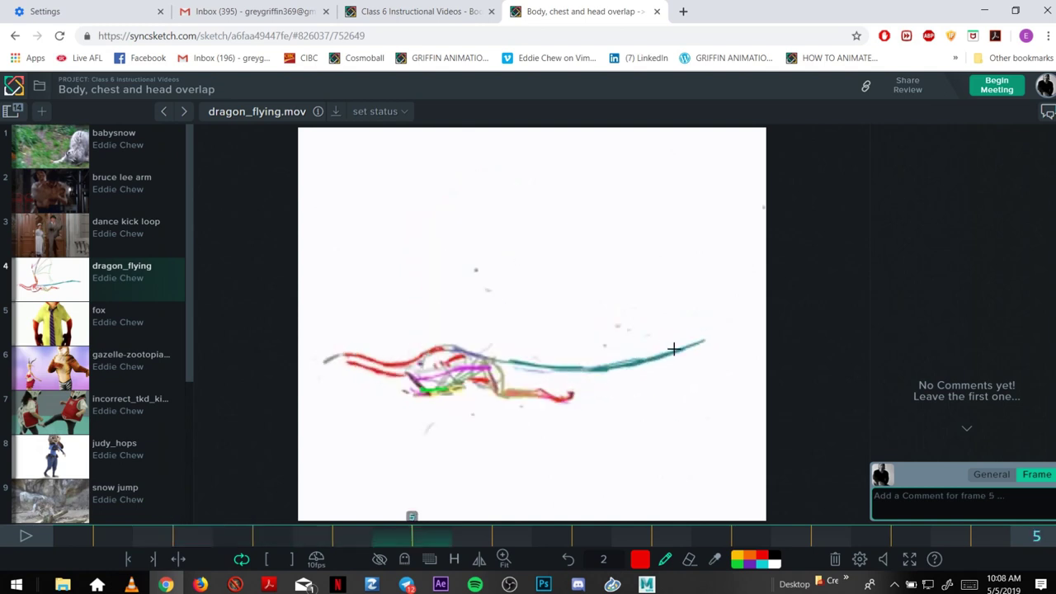
pyautogui.press('Left')
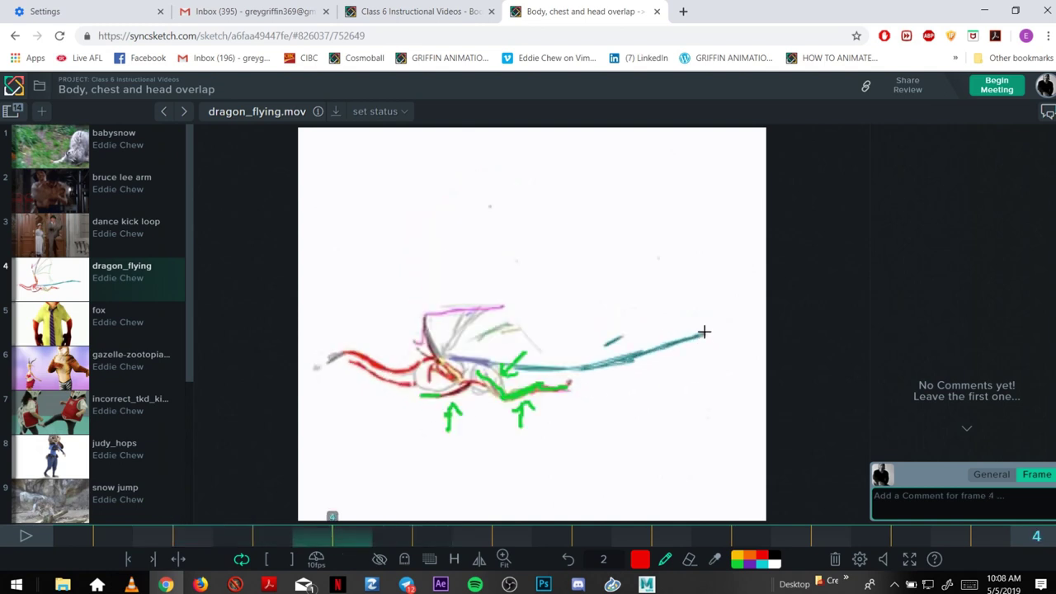
pyautogui.moveTo(703, 331); pyautogui.dragTo(660, 351)
pyautogui.moveTo(665, 276); pyautogui.dragTo(656, 320)
# - On frame 4, circle the chest in red, add an upward arrow below it, and trace the tail base
pyautogui.moveTo(447, 354)
pyautogui.mouseDown()
pyautogui.moveTo(429, 381)
pyautogui.moveTo(431, 363)
pyautogui.mouseUp()
pyautogui.moveTo(410, 404)
pyautogui.mouseDown()
pyautogui.moveTo(410, 446)
pyautogui.moveTo(402, 412)
pyautogui.moveTo(439, 394)
pyautogui.mouseUp()
pyautogui.moveTo(454, 359); pyautogui.dragTo(533, 368)
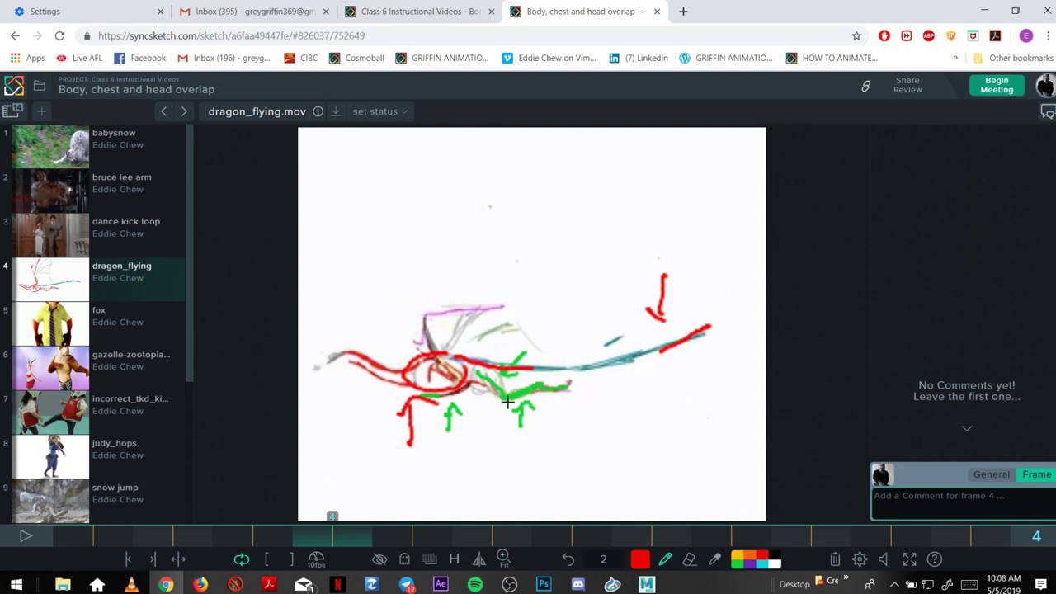
# - On frame 8, circle the chest and trace the tail from base to tip in red, with a downward arrow above the tail
pyautogui.press('Right')
pyautogui.press('Right')
pyautogui.press('Right')
pyautogui.press('Right')
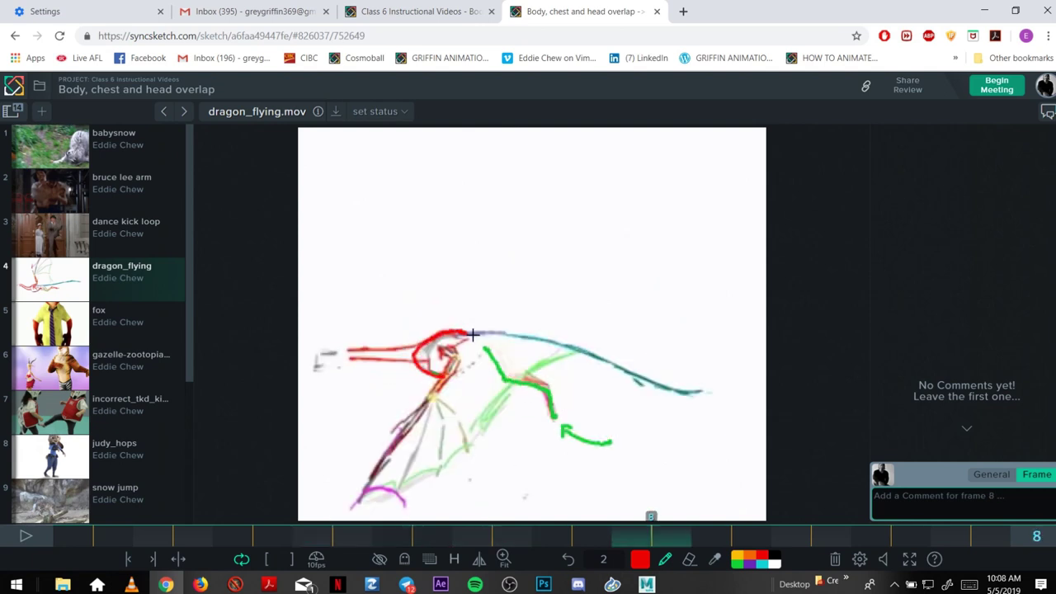
pyautogui.moveTo(472, 334); pyautogui.dragTo(474, 375)
pyautogui.moveTo(475, 333)
pyautogui.mouseDown()
pyautogui.moveTo(573, 352)
pyautogui.moveTo(624, 375)
pyautogui.mouseUp()
pyautogui.moveTo(656, 301); pyautogui.dragTo(656, 360)
pyautogui.moveTo(636, 338); pyautogui.dragTo(671, 347)
pyautogui.moveTo(631, 377); pyautogui.dragTo(701, 393)
# - On frame 11, circle the dragon's chest in red and draw an upward arrow beneath it
pyautogui.press('Right')
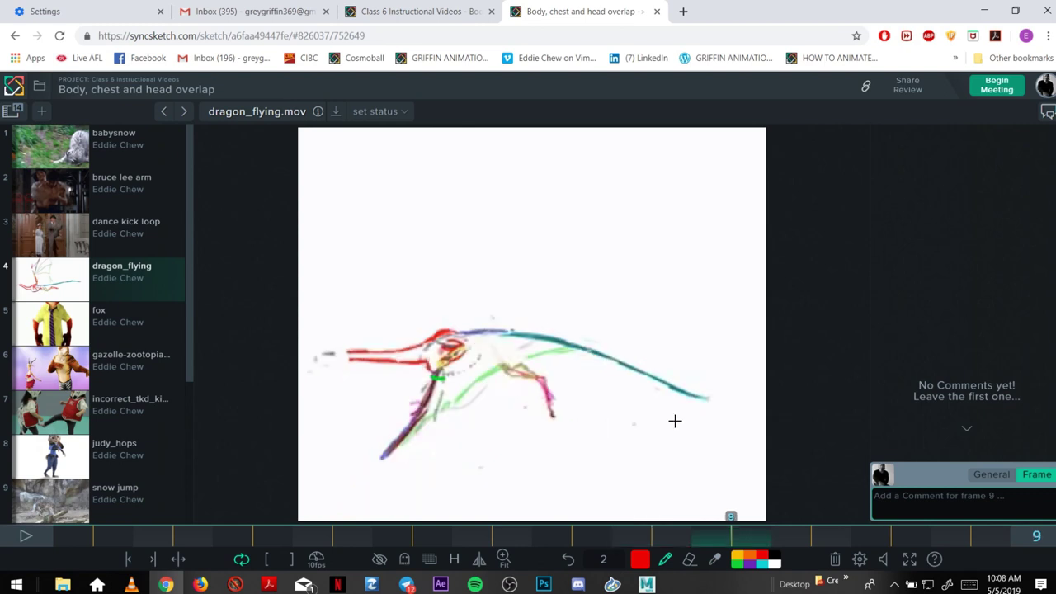
pyautogui.press('Right')
pyautogui.press('Right')
pyautogui.moveTo(459, 347); pyautogui.dragTo(461, 338)
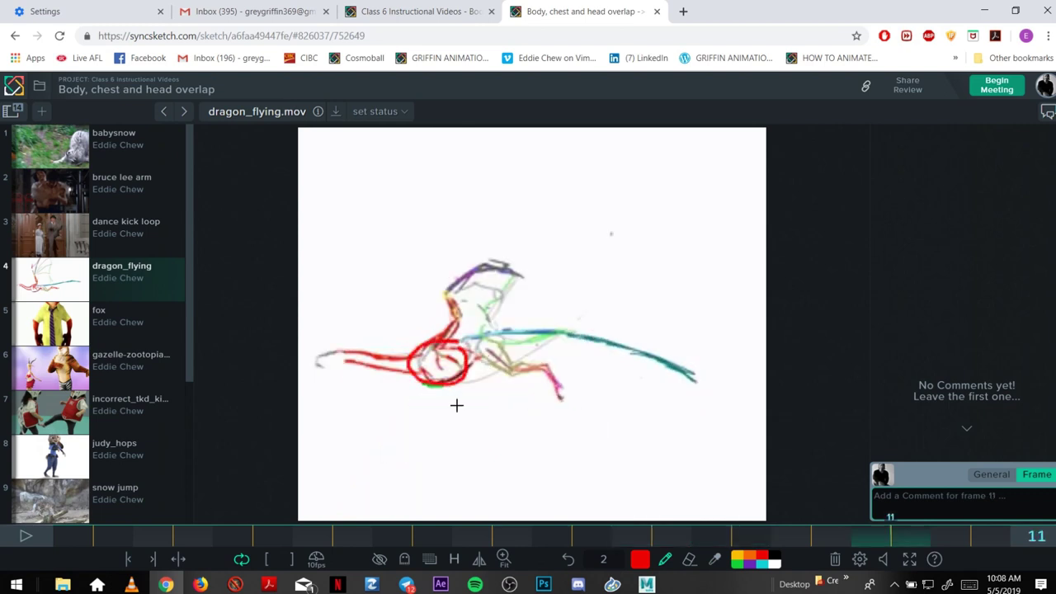
pyautogui.moveTo(458, 433); pyautogui.dragTo(471, 402)
# - Trace the dragon's tail from its base outward in red on frame 11, with two upward arrows beneath it
pyautogui.moveTo(464, 336); pyautogui.dragTo(523, 334)
pyautogui.moveTo(538, 404)
pyautogui.mouseDown()
pyautogui.moveTo(521, 349)
pyautogui.moveTo(540, 352)
pyautogui.mouseUp()
pyautogui.moveTo(510, 337); pyautogui.dragTo(632, 357)
pyautogui.moveTo(652, 431)
pyautogui.mouseDown()
pyautogui.moveTo(653, 394)
pyautogui.moveTo(665, 394)
pyautogui.mouseUp()
pyautogui.moveTo(585, 350); pyautogui.dragTo(640, 363)
# - Review the annotated dragon frames from 1 to 11 to compare the chest and tail timing
pyautogui.press('Left')
pyautogui.press('Left')
pyautogui.press('Right')
pyautogui.press('Right')
pyautogui.press('Right')
pyautogui.press('Right')
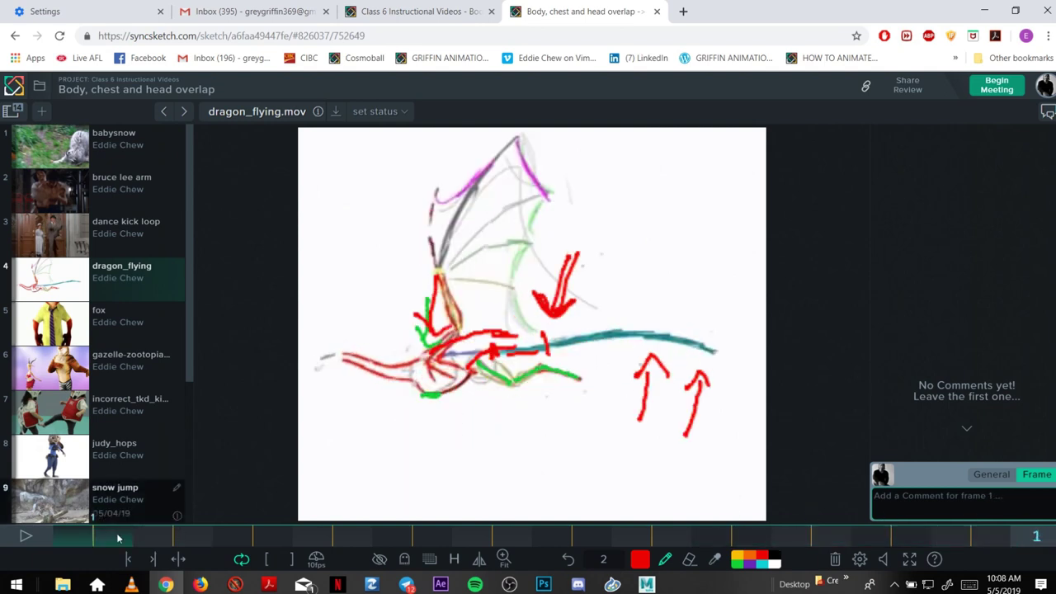
pyautogui.moveTo(116, 534); pyautogui.dragTo(813, 550)
pyautogui.moveTo(131, 534); pyautogui.dragTo(892, 534)
pyautogui.click(892, 534)
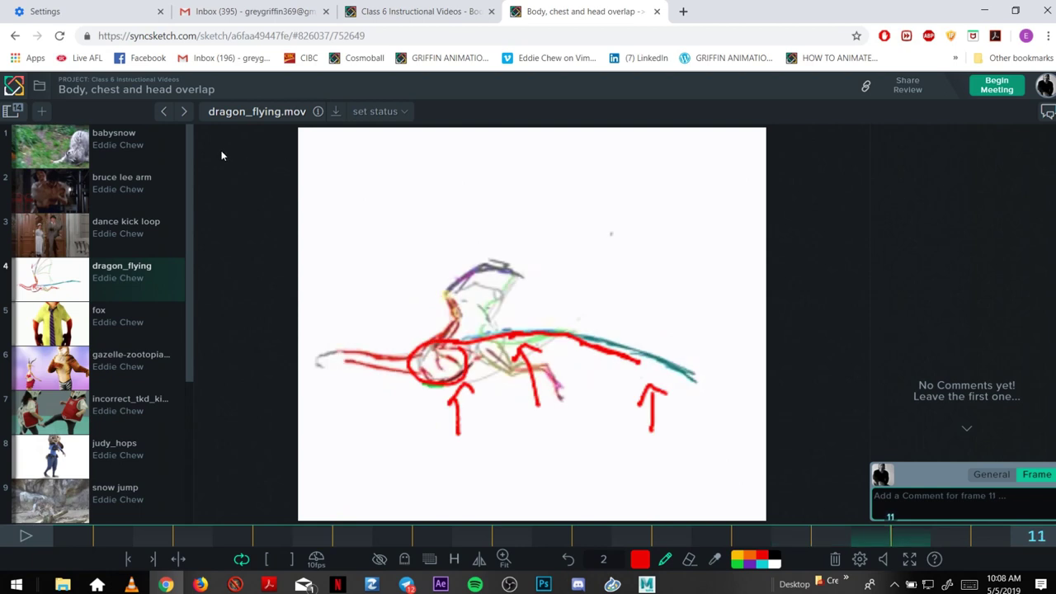
# - Open the bruce lee arm clip, play it, and scrub through its frames
pyautogui.click(85, 153)
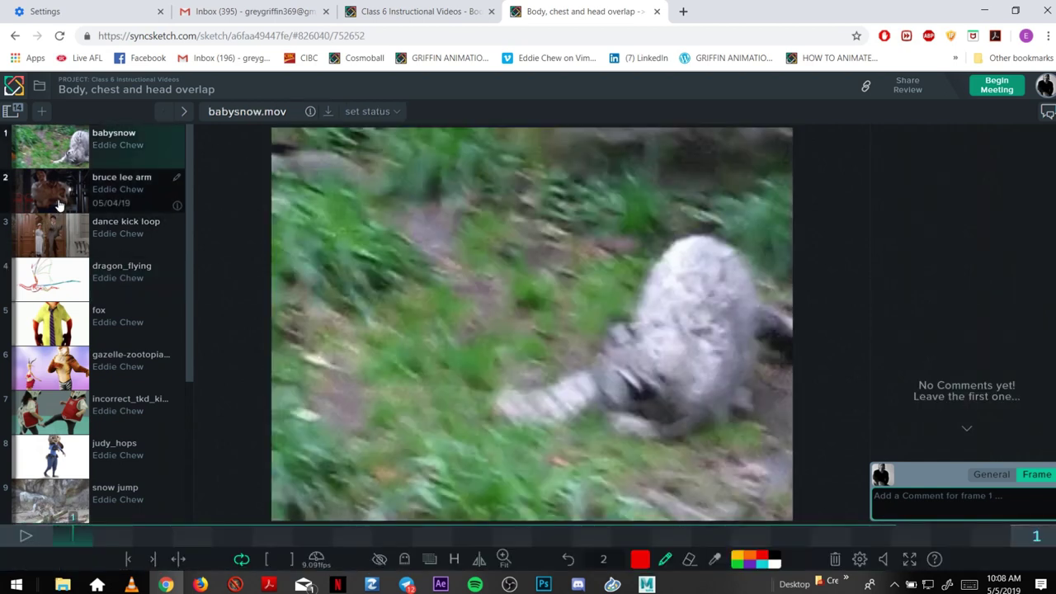
pyautogui.click(59, 202)
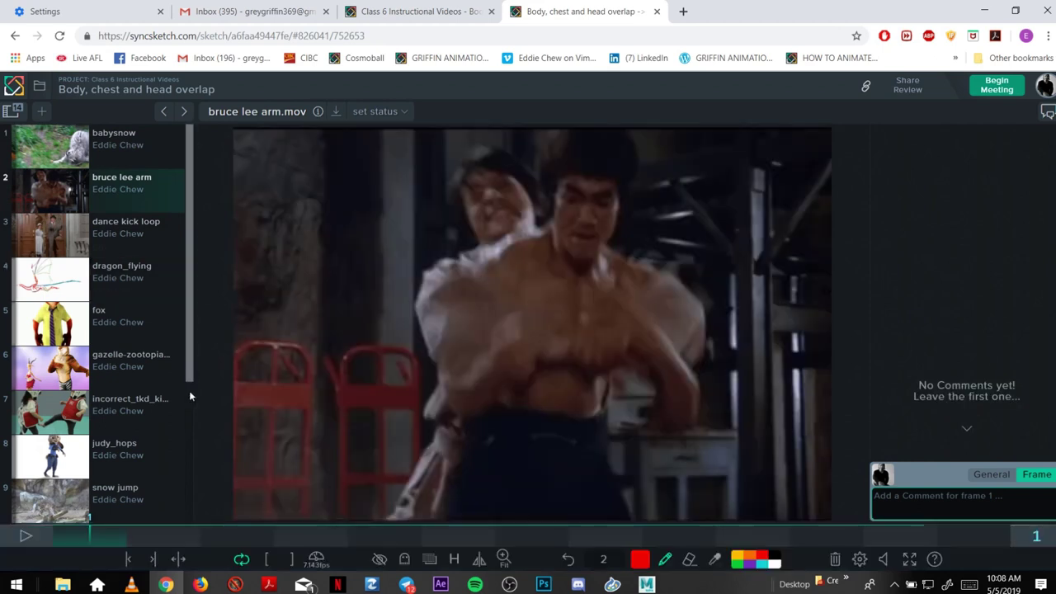
pyautogui.scroll(-3, 187, 417)
pyautogui.scroll(4, 195, 424)
pyautogui.click(26, 534)
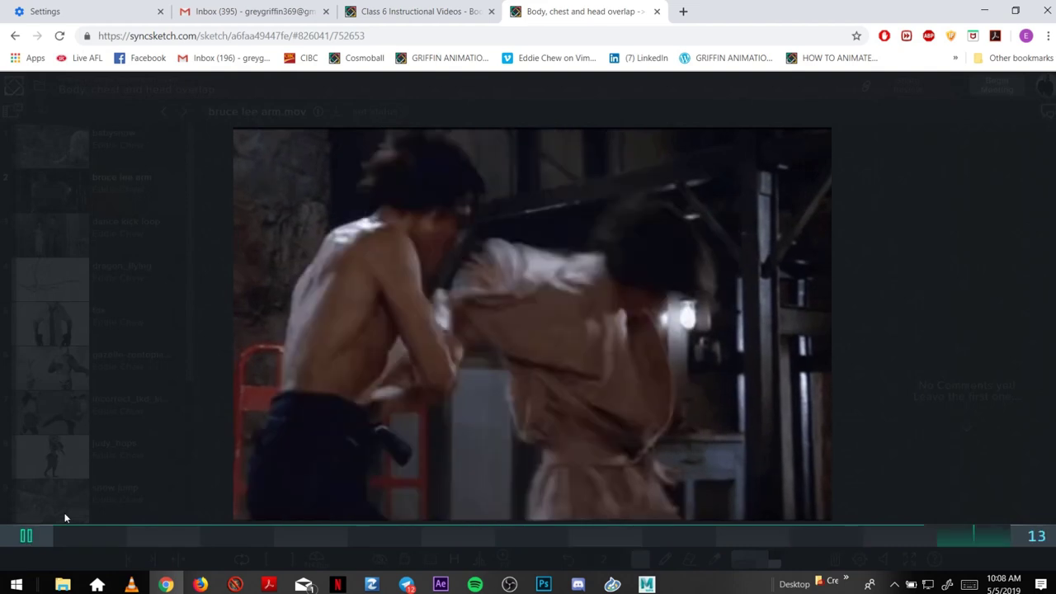
pyautogui.click(26, 534)
pyautogui.click(111, 532)
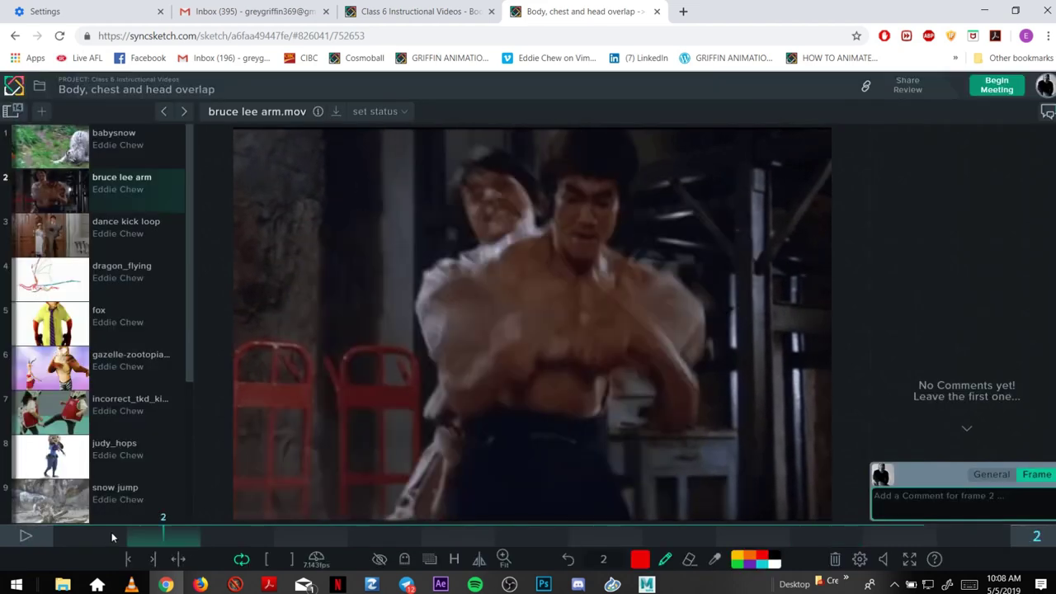
pyautogui.click(386, 532)
pyautogui.moveTo(468, 532); pyautogui.dragTo(825, 532)
# - On frame 10, circle the robed man's hips, chest and head in red, with centre lines on the chest and face
pyautogui.press('Left')
pyautogui.press('Left')
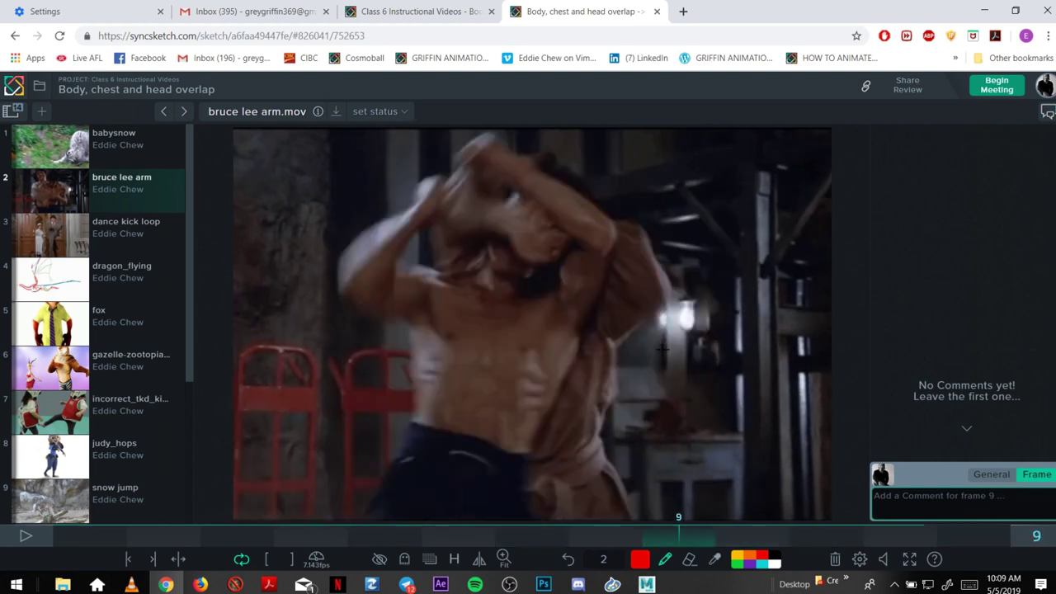
pyautogui.press('Right')
pyautogui.press('Left')
pyautogui.press('Right')
pyautogui.moveTo(543, 432)
pyautogui.mouseDown()
pyautogui.moveTo(528, 499)
pyautogui.moveTo(601, 494)
pyautogui.moveTo(564, 511)
pyautogui.mouseUp()
pyautogui.moveTo(609, 272)
pyautogui.mouseDown()
pyautogui.moveTo(529, 306)
pyautogui.moveTo(579, 377)
pyautogui.moveTo(592, 270)
pyautogui.moveTo(584, 373)
pyautogui.mouseUp()
pyautogui.moveTo(602, 262)
pyautogui.mouseDown()
pyautogui.moveTo(664, 251)
pyautogui.moveTo(631, 184)
pyautogui.moveTo(608, 205)
pyautogui.moveTo(601, 258)
pyautogui.mouseUp()
pyautogui.moveTo(658, 190)
pyautogui.mouseDown()
pyautogui.moveTo(632, 241)
pyautogui.moveTo(623, 219)
pyautogui.moveTo(666, 230)
pyautogui.mouseUp()
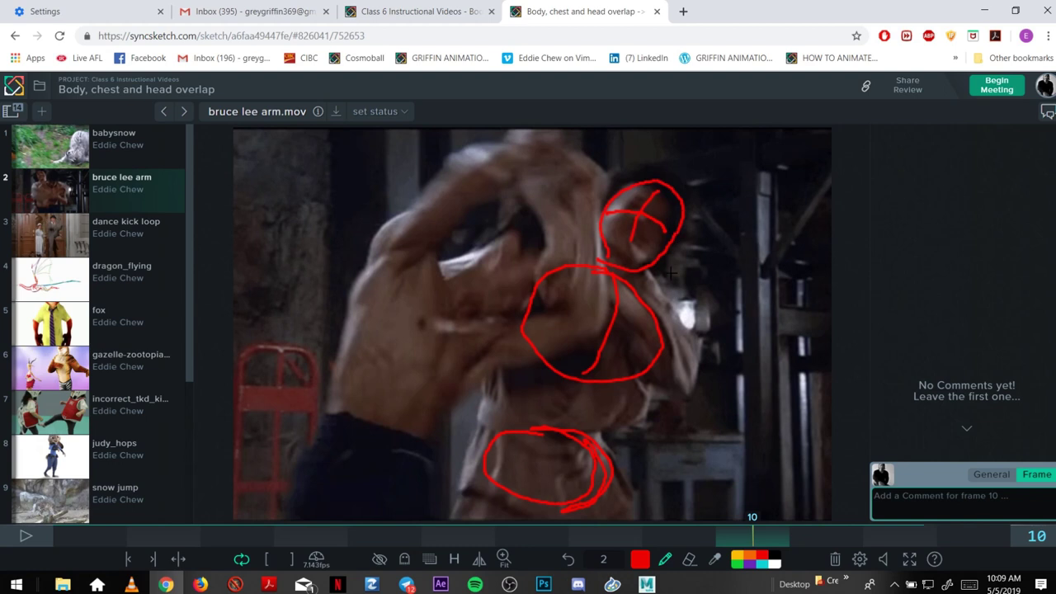
# - Compare the robed man's pose across the frames around frame 10
pyautogui.press('Right')
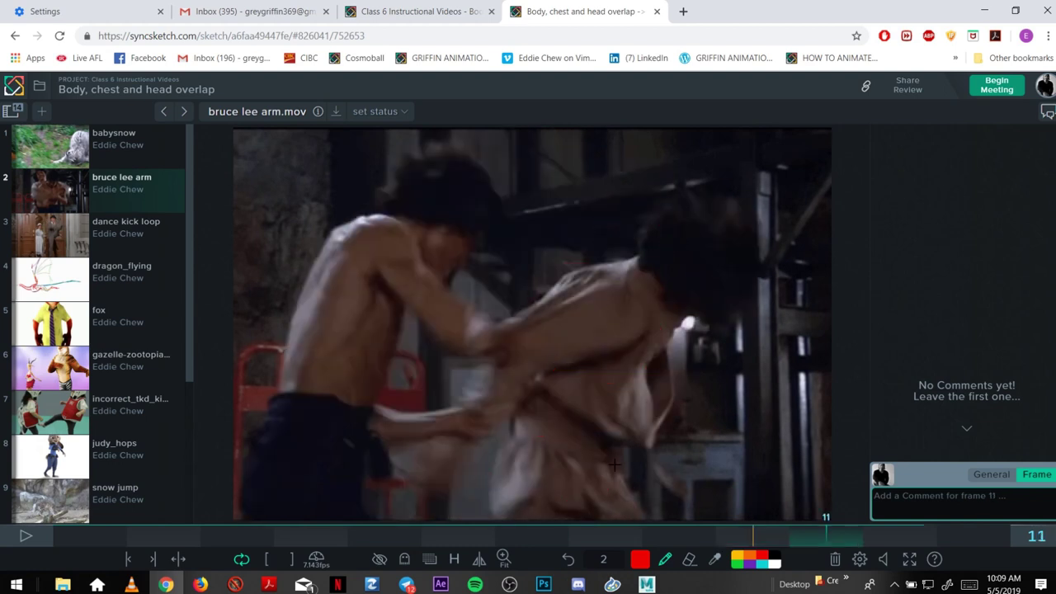
pyautogui.press('Left')
pyautogui.press('Left')
pyautogui.press('Left')
pyautogui.press('Right')
pyautogui.press('Right')
pyautogui.press('Right')
pyautogui.press('Left')
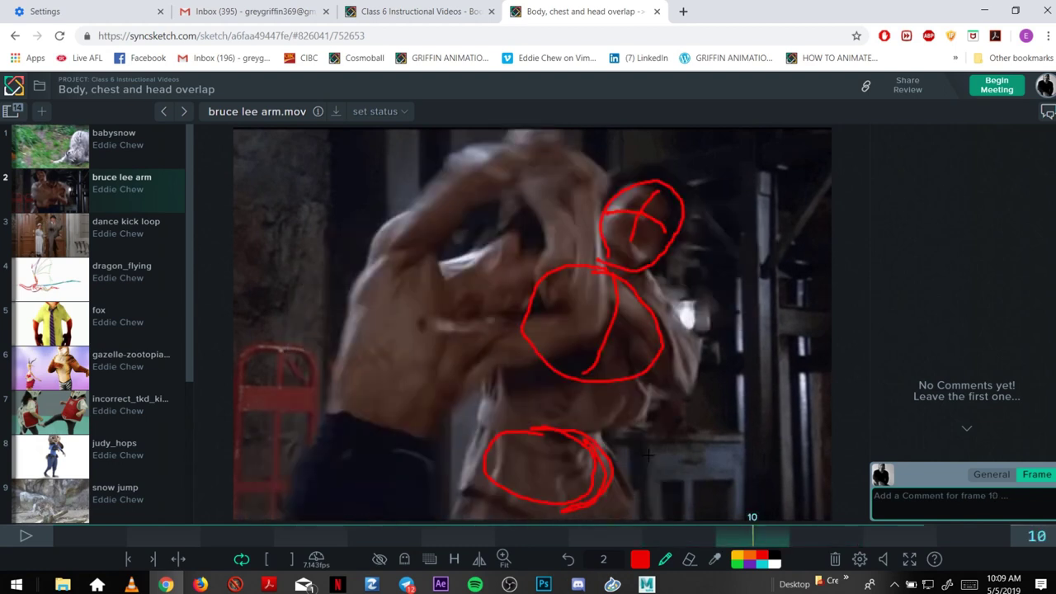
# - On frame 11, circle the robed man's hips in red, curve a line over his back, and mark the chest's centre lines
pyautogui.press('Right')
pyautogui.moveTo(591, 440)
pyautogui.mouseDown()
pyautogui.moveTo(518, 460)
pyautogui.moveTo(615, 493)
pyautogui.mouseUp()
pyautogui.moveTo(532, 437)
pyautogui.mouseDown()
pyautogui.moveTo(557, 333)
pyautogui.moveTo(587, 312)
pyautogui.moveTo(631, 390)
pyautogui.mouseUp()
pyautogui.moveTo(577, 331); pyautogui.dragTo(656, 345)
pyautogui.moveTo(650, 307); pyautogui.dragTo(607, 382)
# - Circle the robed man's head in red on frame 11 and draw a downward-right arrow towards it
pyautogui.press('Left')
pyautogui.press('Right')
pyautogui.moveTo(650, 292)
pyautogui.mouseDown()
pyautogui.moveTo(645, 239)
pyautogui.moveTo(671, 310)
pyautogui.mouseUp()
pyautogui.moveTo(739, 226)
pyautogui.mouseDown()
pyautogui.moveTo(673, 316)
pyautogui.moveTo(739, 247)
pyautogui.mouseUp()
pyautogui.moveTo(578, 201); pyautogui.dragTo(630, 245)
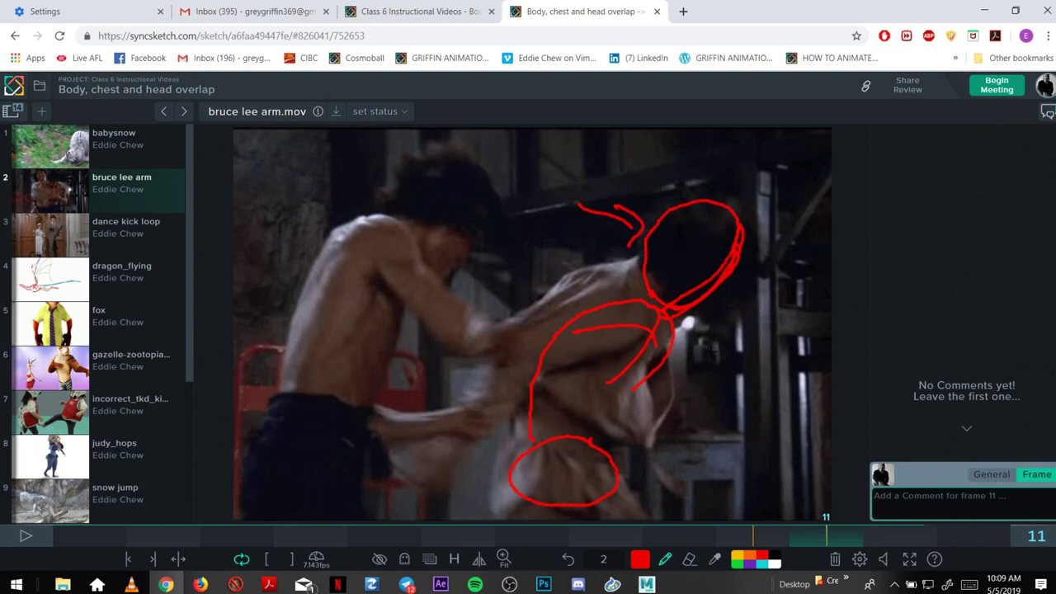
# - On frame 12, draw a red rightward arrow at the robed man's hips and circle the hips
pyautogui.press('Right')
pyautogui.press('Left')
pyautogui.press('Right')
pyautogui.press('Left')
pyautogui.press('Right')
pyautogui.moveTo(468, 476)
pyautogui.mouseDown()
pyautogui.moveTo(524, 483)
pyautogui.moveTo(505, 497)
pyautogui.mouseUp()
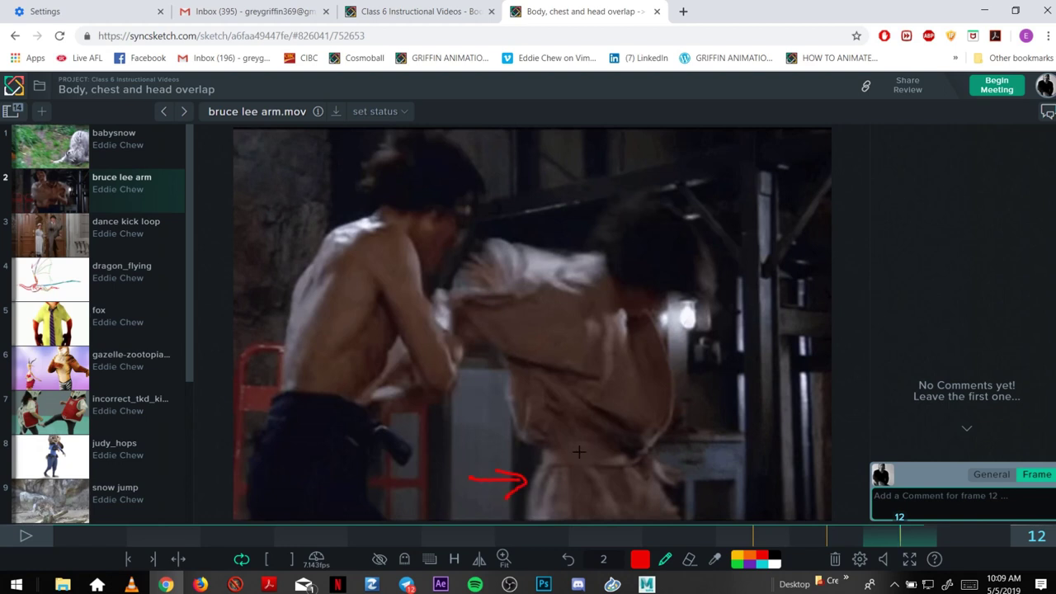
pyautogui.moveTo(578, 451)
pyautogui.mouseDown()
pyautogui.moveTo(638, 470)
pyautogui.moveTo(581, 452)
pyautogui.mouseUp()
# - Circle the robed man's chest in red on frame 12, adding a leftward arrow towards it and a curved centre line
pyautogui.click(618, 287)
pyautogui.moveTo(572, 283)
pyautogui.mouseDown()
pyautogui.moveTo(637, 347)
pyautogui.moveTo(625, 310)
pyautogui.mouseUp()
pyautogui.moveTo(657, 356); pyautogui.dragTo(757, 355)
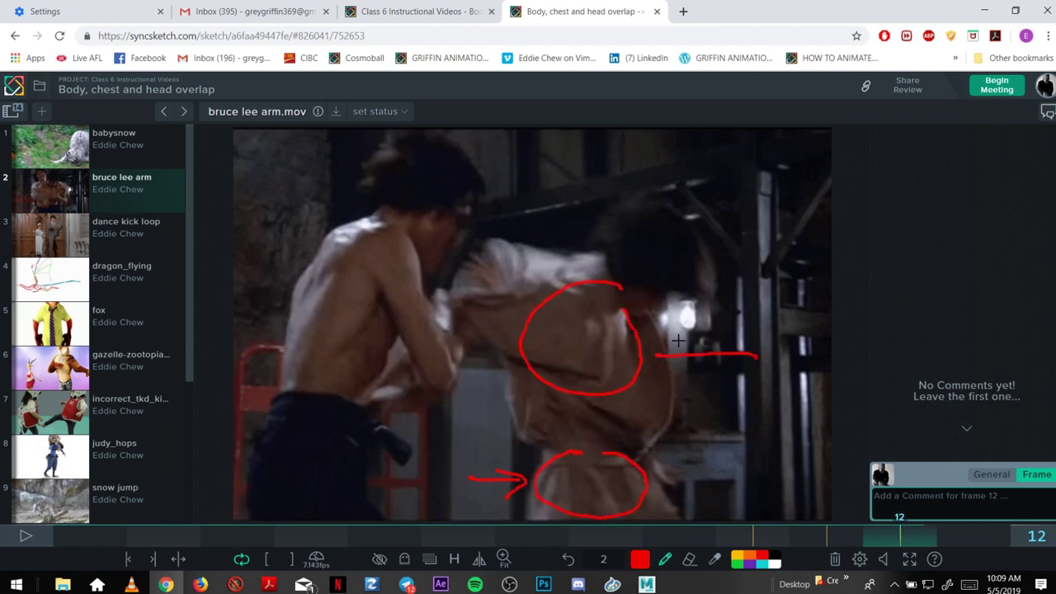
pyautogui.moveTo(680, 339); pyautogui.dragTo(678, 380)
pyautogui.moveTo(606, 292); pyautogui.dragTo(587, 374)
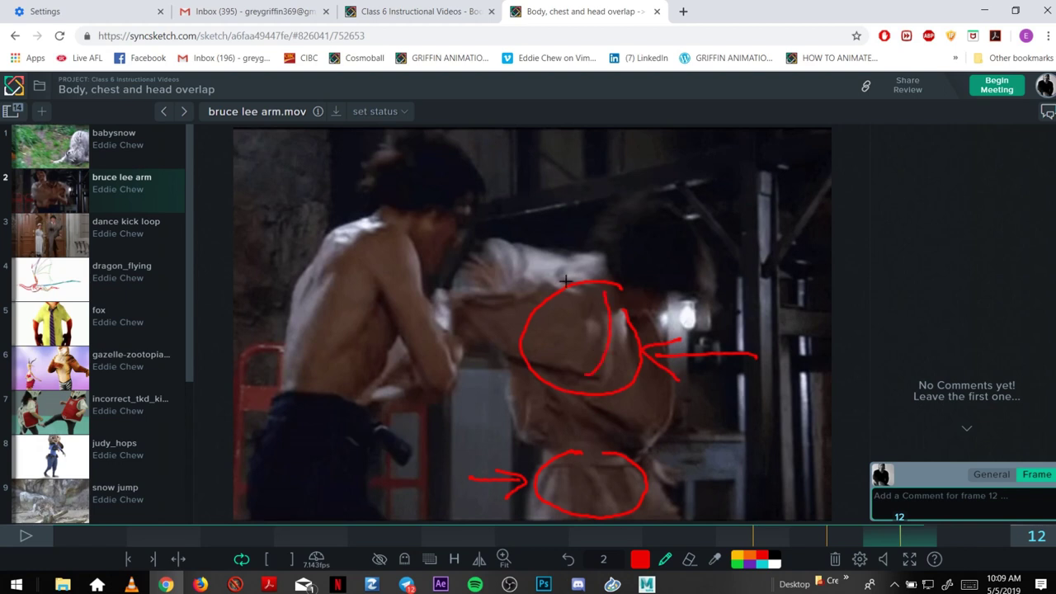
# - Circle the robed man's head in red on frame 12, mark its centre lines, and draw arrows above it
pyautogui.moveTo(607, 273)
pyautogui.mouseDown()
pyautogui.moveTo(699, 218)
pyautogui.moveTo(637, 309)
pyautogui.mouseUp()
pyautogui.moveTo(697, 245); pyautogui.dragTo(637, 296)
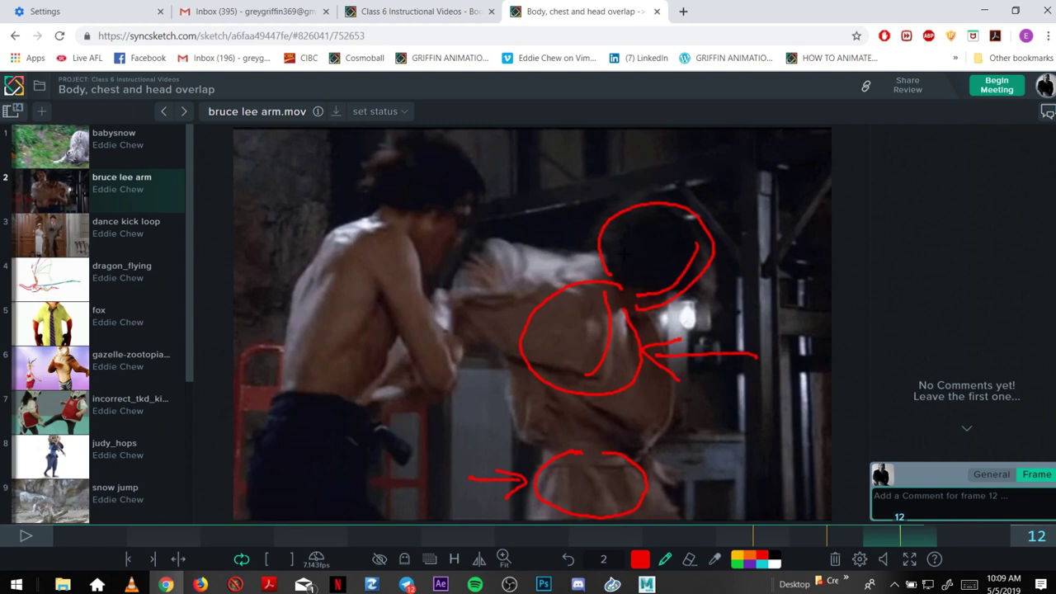
pyautogui.moveTo(625, 221); pyautogui.dragTo(711, 270)
pyautogui.moveTo(513, 190); pyautogui.dragTo(603, 218)
pyautogui.moveTo(589, 181); pyautogui.dragTo(602, 216)
pyautogui.moveTo(669, 157)
pyautogui.mouseDown()
pyautogui.moveTo(714, 217)
pyautogui.moveTo(747, 211)
pyautogui.mouseUp()
# - Add red up-left arrows on frame 12, one below the robed man's chest and one at the other fighter's elbow
pyautogui.moveTo(744, 439); pyautogui.dragTo(641, 382)
pyautogui.moveTo(530, 406); pyautogui.dragTo(435, 342)
pyautogui.moveTo(496, 363); pyautogui.dragTo(435, 341)
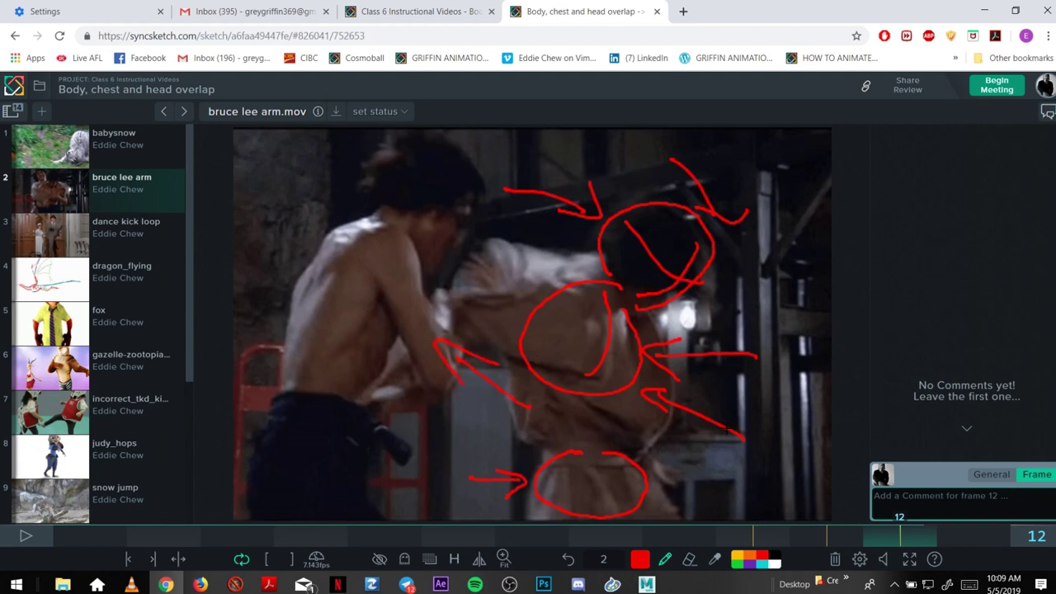
# - On frame 13, draw a red up-left arrow pointing at the robed man's face
pyautogui.press('Right')
pyautogui.click(939, 541)
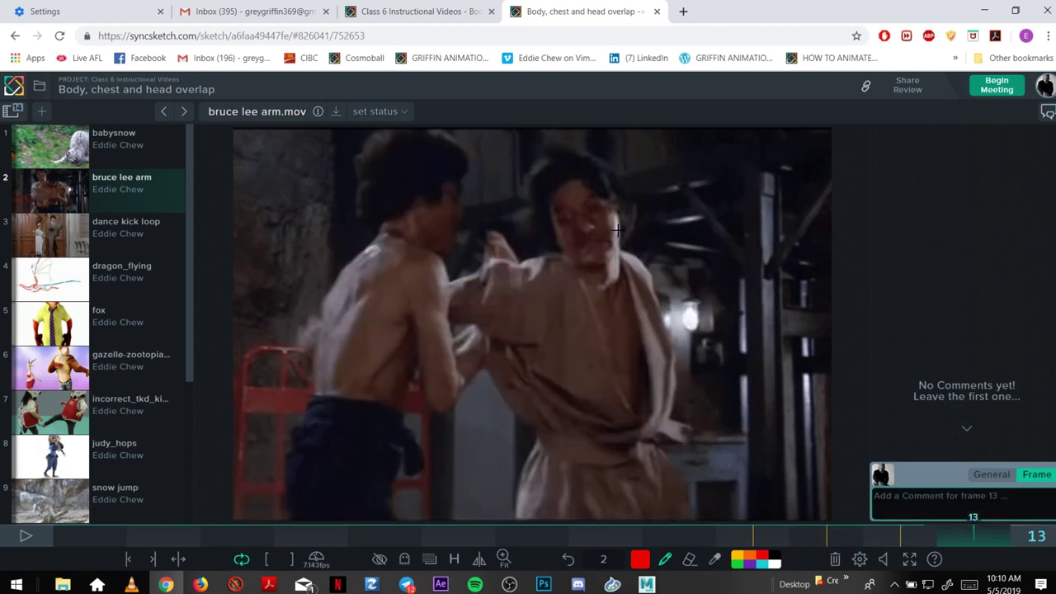
pyautogui.moveTo(699, 291)
pyautogui.mouseDown()
pyautogui.moveTo(659, 234)
pyautogui.moveTo(621, 256)
pyautogui.mouseUp()
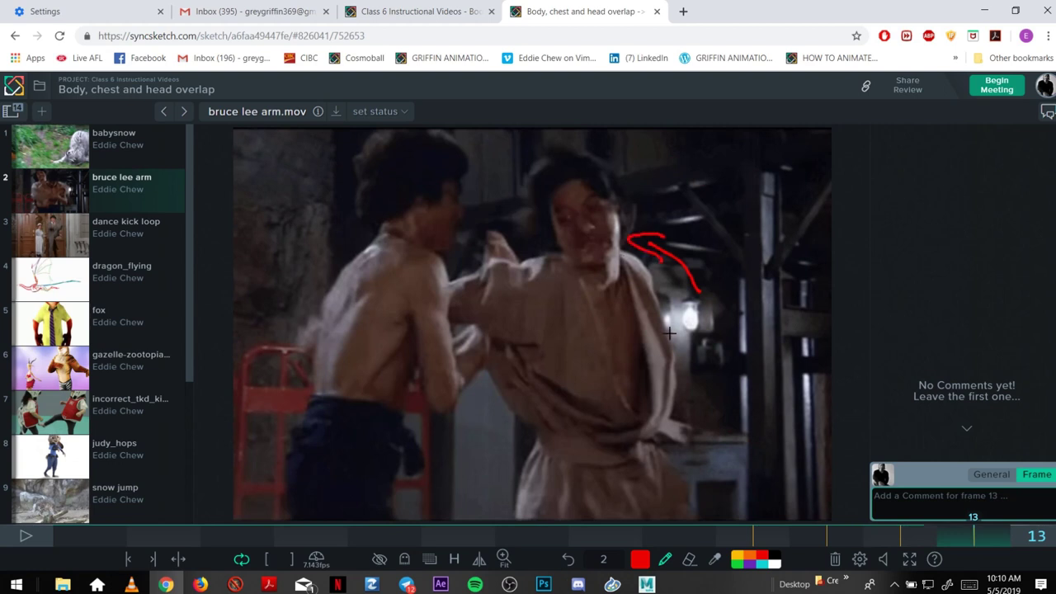
pyautogui.press('Left')
pyautogui.press('Right')
# - Circle the robed man's face in red on frame 13 with centre lines and an outline for the side of the head
pyautogui.moveTo(611, 261)
pyautogui.mouseDown()
pyautogui.moveTo(566, 192)
pyautogui.moveTo(607, 223)
pyautogui.mouseUp()
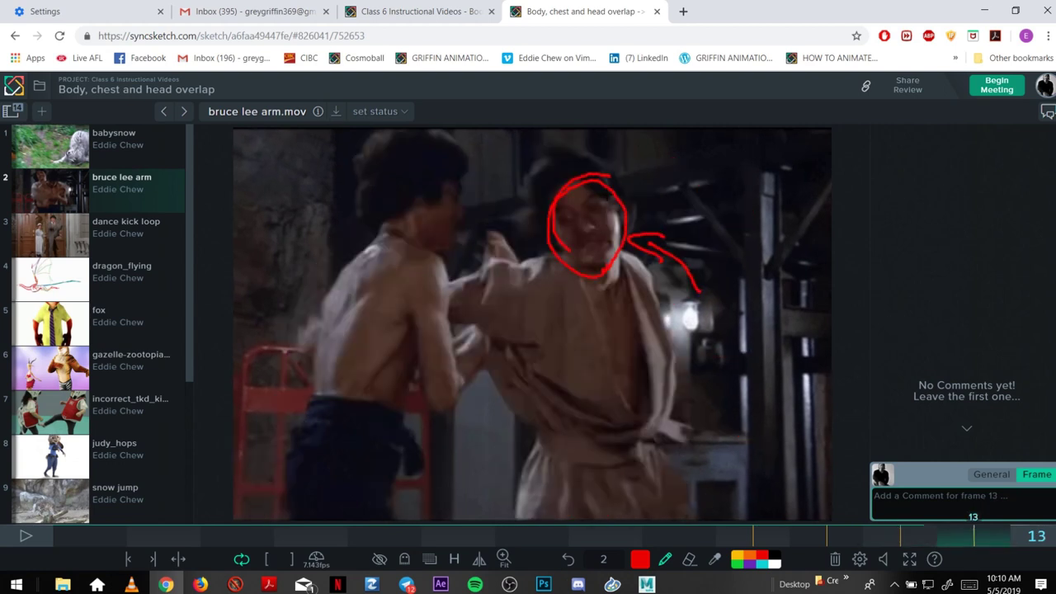
pyautogui.moveTo(608, 187); pyautogui.dragTo(587, 261)
pyautogui.moveTo(554, 212); pyautogui.dragTo(628, 224)
pyautogui.moveTo(608, 175)
pyautogui.mouseDown()
pyautogui.moveTo(619, 255)
pyautogui.moveTo(607, 175)
pyautogui.moveTo(589, 185)
pyautogui.mouseUp()
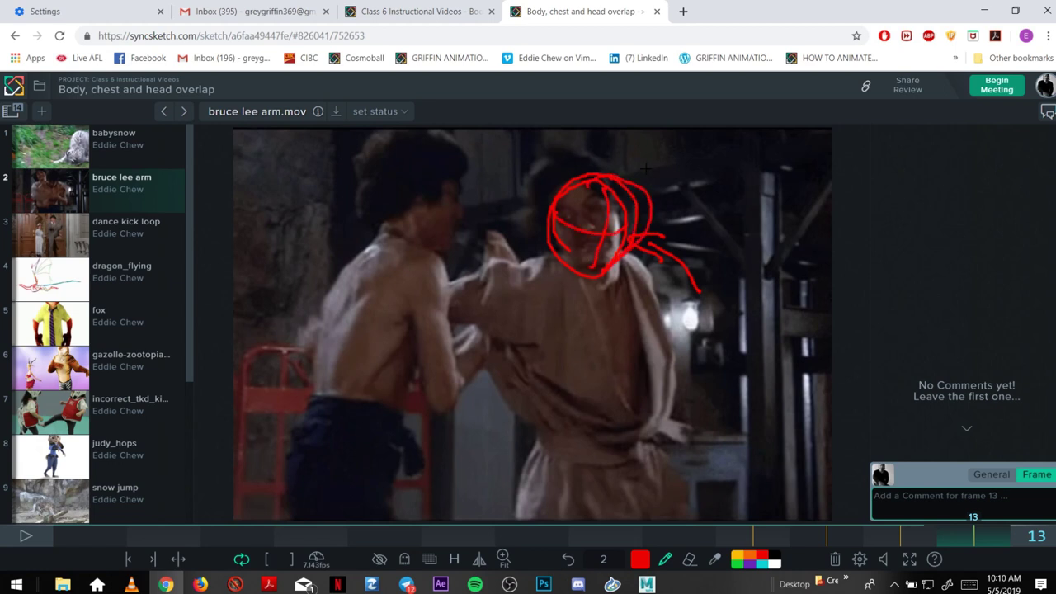
# - On frame 13, add a red arrow above the head, circle the chest, and draw leftward arrows across the chest and arm
pyautogui.moveTo(525, 150); pyautogui.dragTo(597, 163)
pyautogui.moveTo(551, 266)
pyautogui.mouseDown()
pyautogui.moveTo(506, 331)
pyautogui.moveTo(612, 364)
pyautogui.moveTo(627, 287)
pyautogui.moveTo(653, 348)
pyautogui.moveTo(579, 376)
pyautogui.mouseUp()
pyautogui.moveTo(631, 411)
pyautogui.mouseDown()
pyautogui.moveTo(472, 341)
pyautogui.moveTo(534, 392)
pyautogui.mouseUp()
pyautogui.moveTo(578, 307)
pyautogui.mouseDown()
pyautogui.moveTo(499, 299)
pyautogui.moveTo(504, 312)
pyautogui.mouseUp()
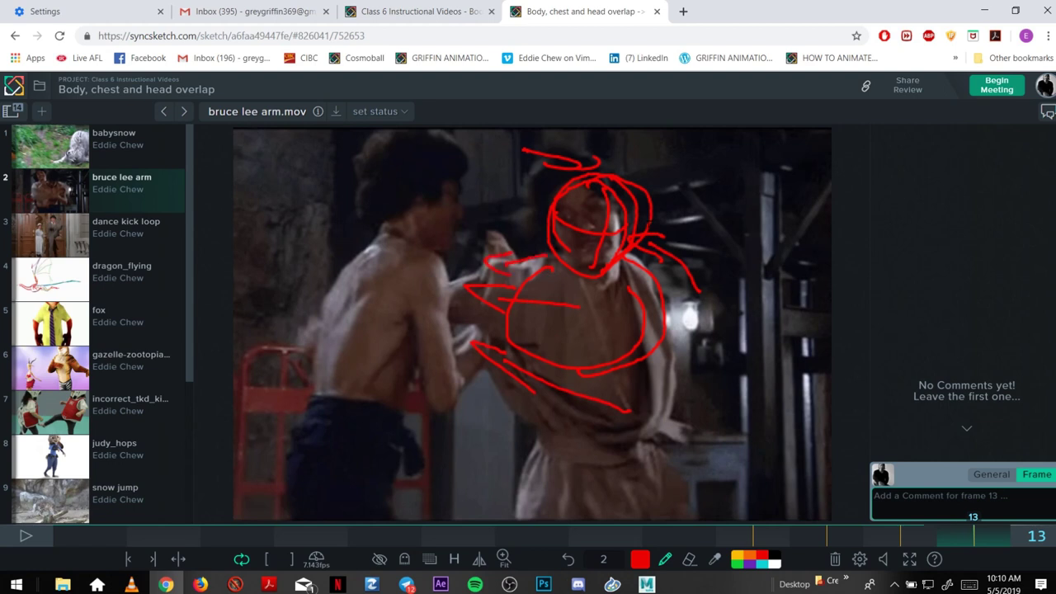
# - Erase the head sketch on frame 13 and redraw it as a tilted red oval with centre lines
pyautogui.click(688, 558)
pyautogui.moveTo(643, 194)
pyautogui.mouseDown()
pyautogui.moveTo(600, 225)
pyautogui.moveTo(612, 175)
pyautogui.moveTo(561, 254)
pyautogui.moveTo(648, 283)
pyautogui.moveTo(651, 216)
pyautogui.moveTo(586, 202)
pyautogui.moveTo(658, 230)
pyautogui.moveTo(574, 196)
pyautogui.moveTo(609, 262)
pyautogui.moveTo(608, 216)
pyautogui.moveTo(612, 235)
pyautogui.mouseUp()
pyautogui.click(665, 558)
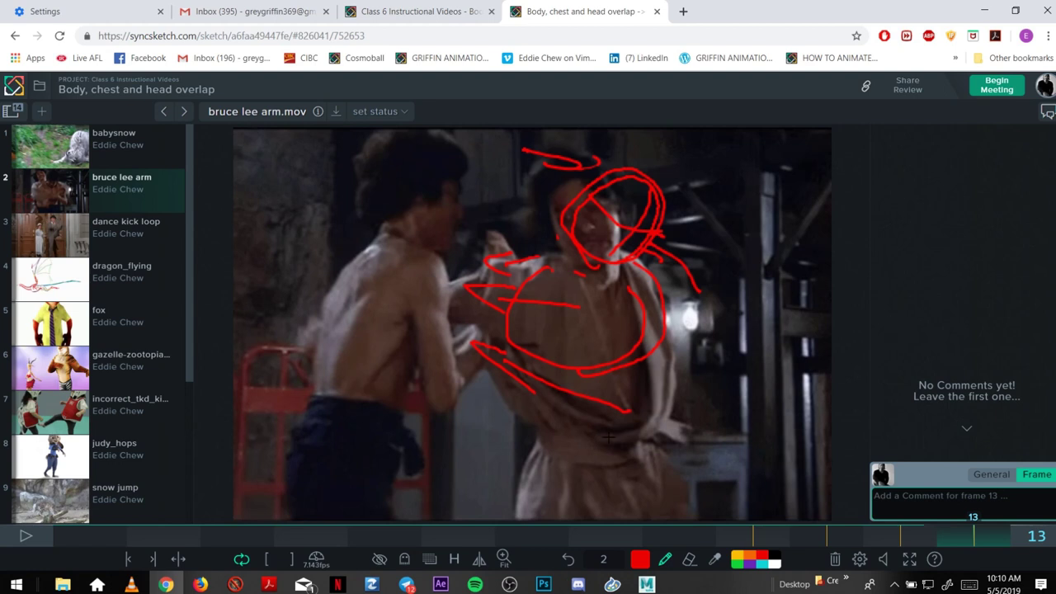
# - Circle the robed man's hips in red on frame 13 and draw leftward arrows towards the hips and the waist
pyautogui.moveTo(603, 436)
pyautogui.mouseDown()
pyautogui.moveTo(577, 498)
pyautogui.moveTo(664, 506)
pyautogui.mouseUp()
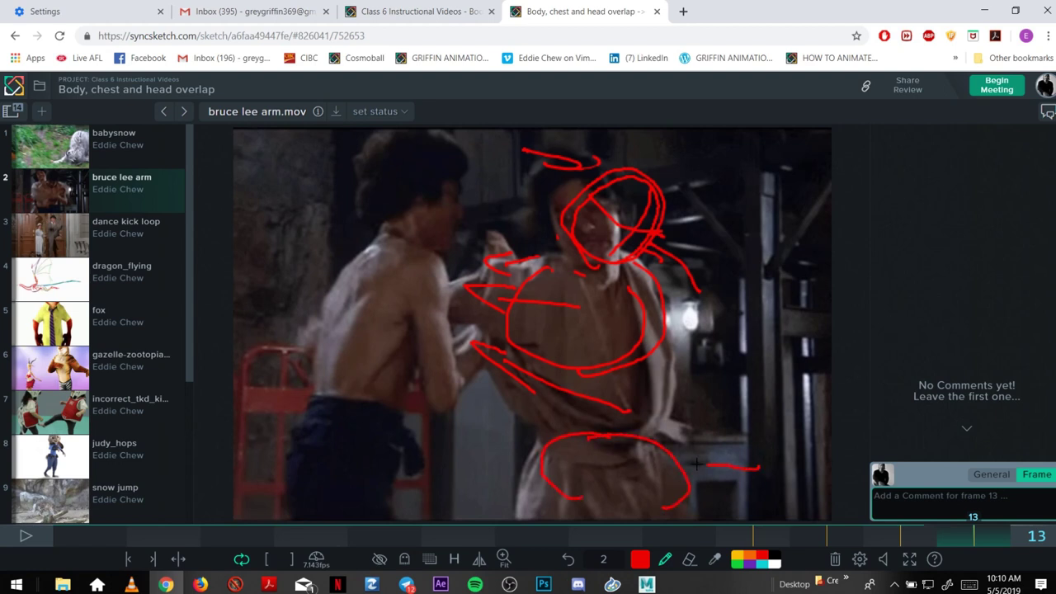
pyautogui.moveTo(707, 458); pyautogui.dragTo(715, 493)
pyautogui.moveTo(803, 419)
pyautogui.mouseDown()
pyautogui.moveTo(684, 373)
pyautogui.moveTo(701, 392)
pyautogui.mouseUp()
# - Draw the body's curved line of action from hips to head on frame 13 in red and cyan
pyautogui.moveTo(605, 431)
pyautogui.mouseDown()
pyautogui.moveTo(584, 253)
pyautogui.moveTo(632, 205)
pyautogui.mouseUp()
pyautogui.moveTo(606, 221)
pyautogui.mouseDown()
pyautogui.moveTo(554, 302)
pyautogui.moveTo(639, 489)
pyautogui.moveTo(579, 417)
pyautogui.moveTo(603, 236)
pyautogui.moveTo(622, 220)
pyautogui.mouseUp()
pyautogui.click(766, 564)
pyautogui.moveTo(640, 470)
pyautogui.mouseDown()
pyautogui.moveTo(614, 219)
pyautogui.moveTo(544, 404)
pyautogui.mouseUp()
pyautogui.moveTo(572, 454); pyautogui.dragTo(643, 509)
# - Draw a cyan line of action from the robed man's hips to his head on frames 11 and 12
pyautogui.click(778, 532)
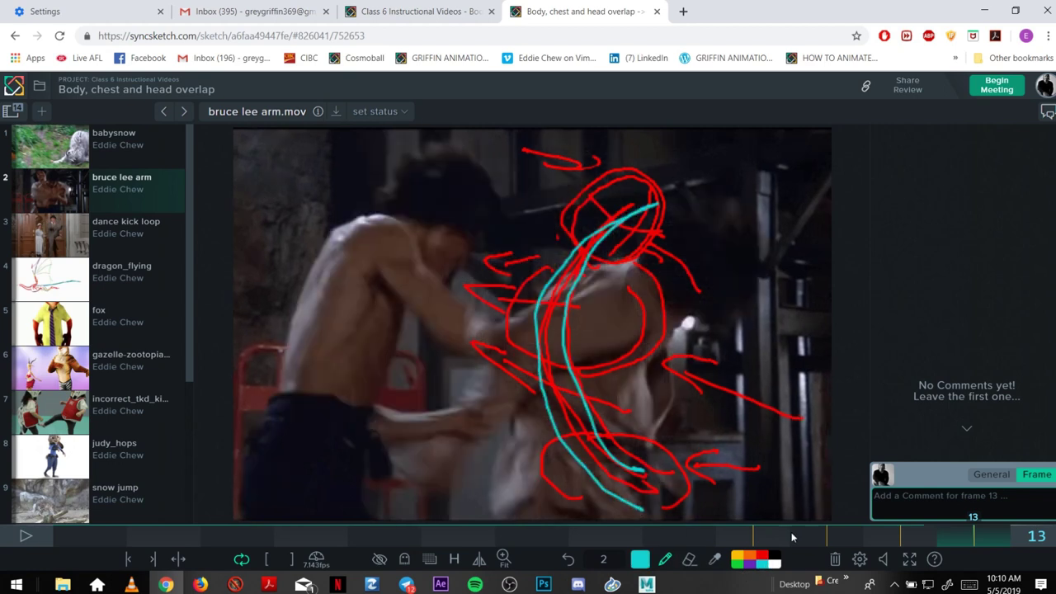
pyautogui.press('Right')
pyautogui.moveTo(592, 446)
pyautogui.mouseDown()
pyautogui.moveTo(632, 319)
pyautogui.moveTo(698, 248)
pyautogui.mouseUp()
pyautogui.press('Right')
pyautogui.moveTo(615, 468)
pyautogui.mouseDown()
pyautogui.moveTo(569, 387)
pyautogui.moveTo(616, 273)
pyautogui.moveTo(668, 244)
pyautogui.mouseUp()
pyautogui.press('Right')
# - Draw a cyan line of action from head to hips on frame 10 and step through to frame 13
pyautogui.click(759, 538)
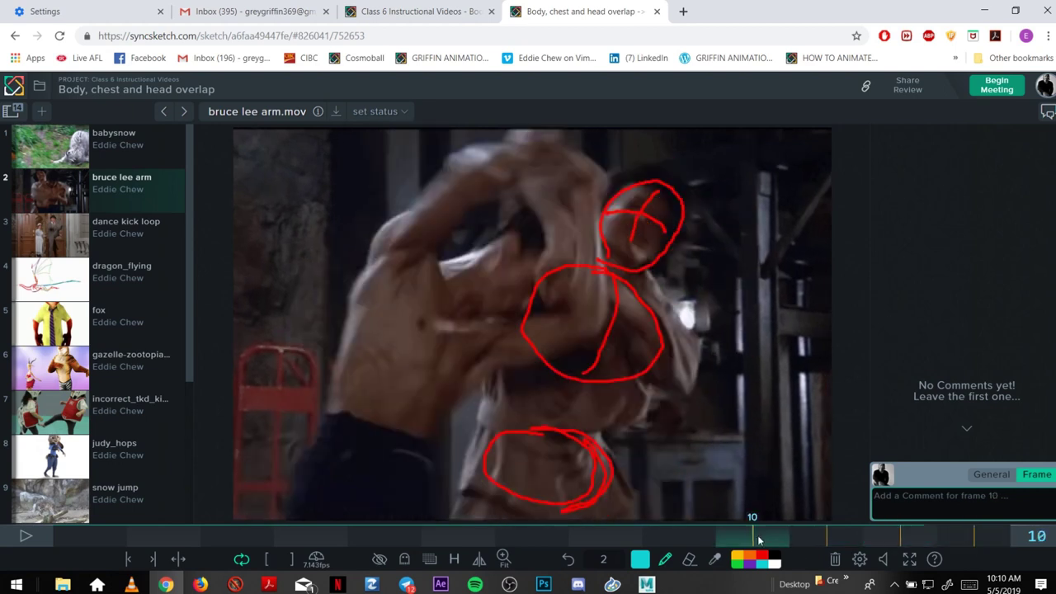
pyautogui.moveTo(617, 240)
pyautogui.mouseDown()
pyautogui.moveTo(585, 346)
pyautogui.moveTo(521, 475)
pyautogui.mouseUp()
pyautogui.press('Right')
pyautogui.press('Right')
pyautogui.press('Right')
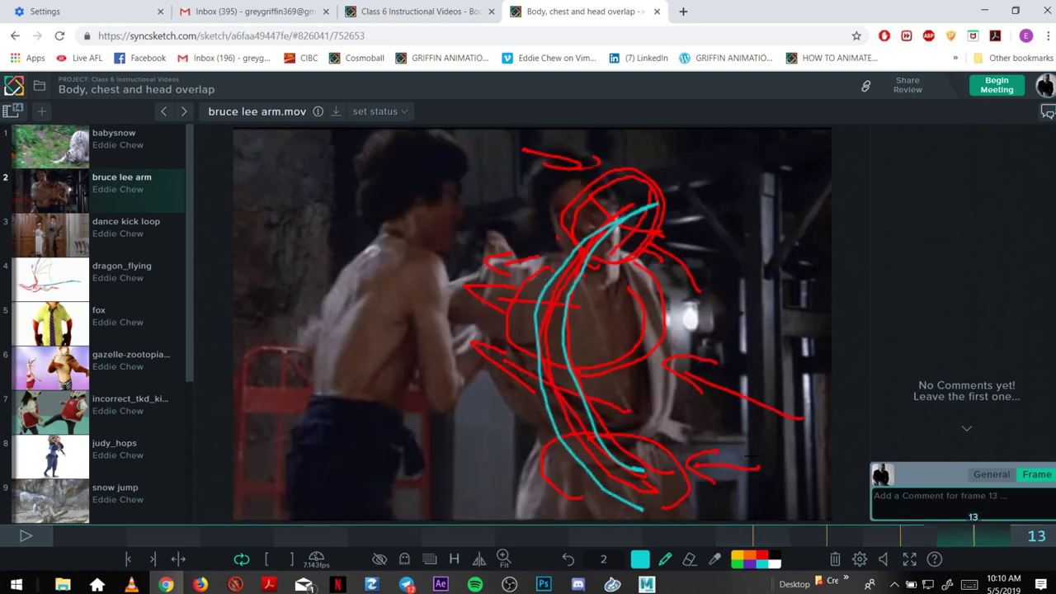
# - Open the gazelle-zootopia clip, play it, and scrub to frame 5
pyautogui.moveTo(189, 381); pyautogui.dragTo(171, 199)
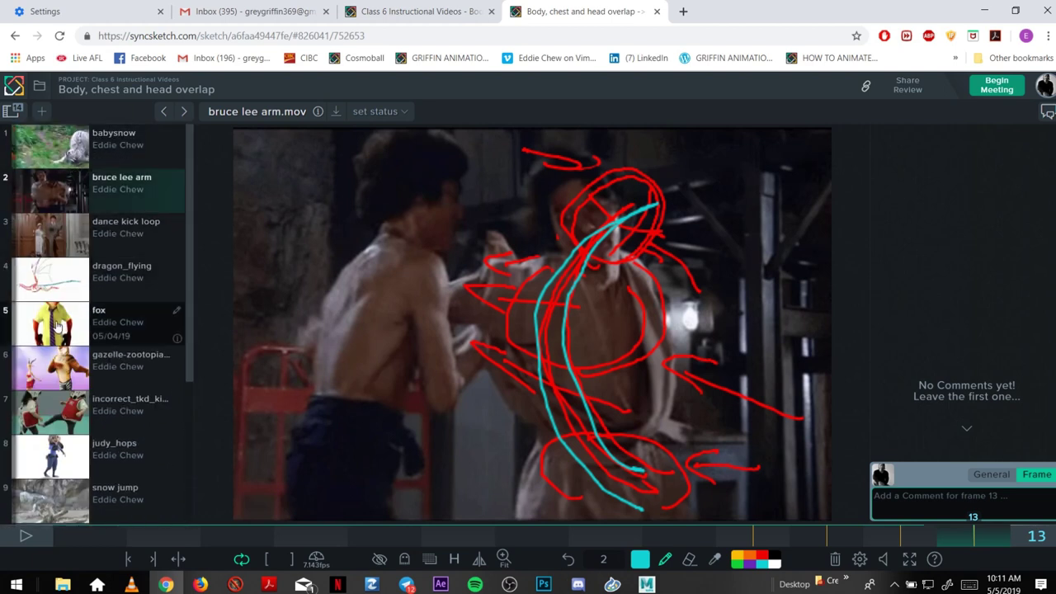
pyautogui.click(66, 371)
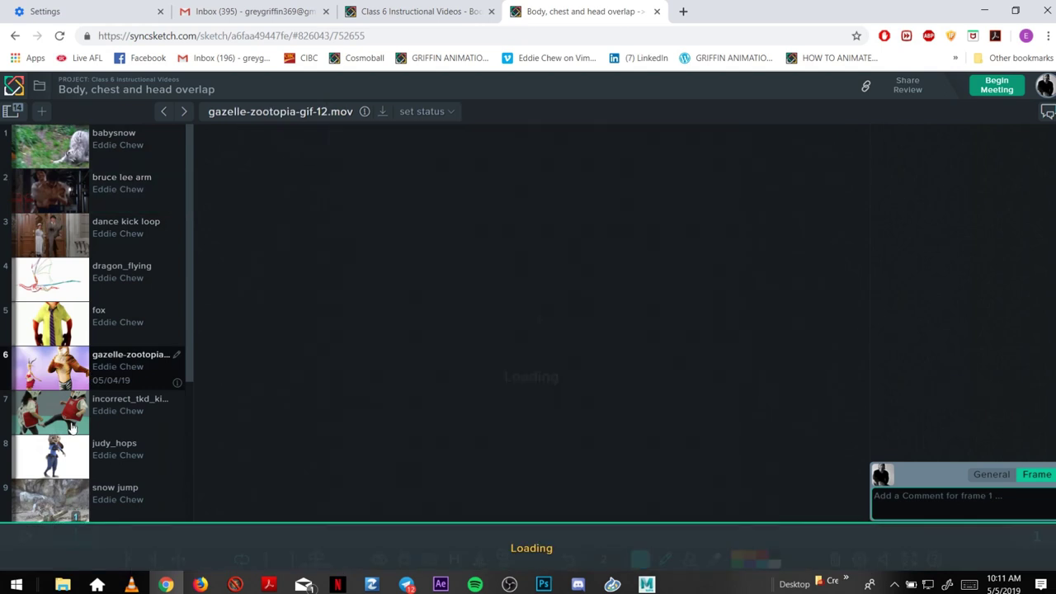
pyautogui.click(27, 536)
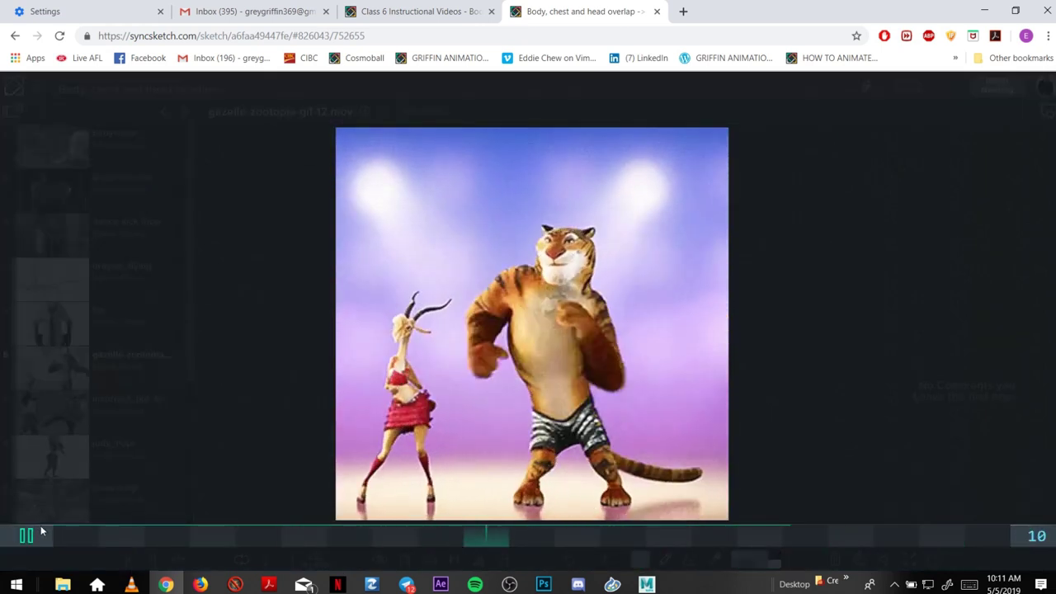
pyautogui.moveTo(71, 529); pyautogui.dragTo(277, 525)
pyautogui.click(278, 532)
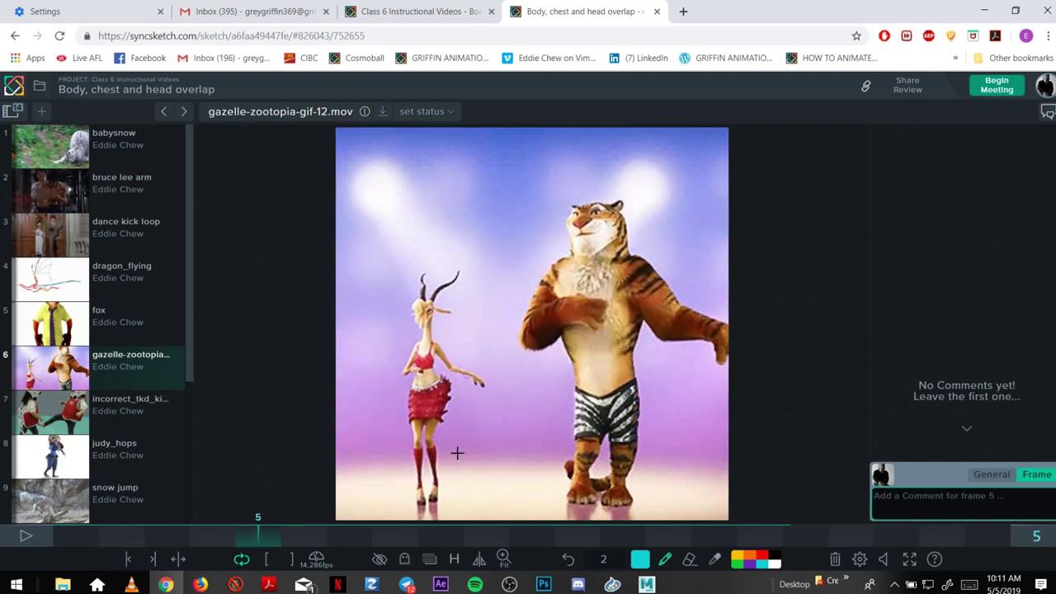
# - On frame 7, circle the tiger's hips in cyan and red and draw a red rightward arrow towards them
pyautogui.press('Right')
pyautogui.press('Right')
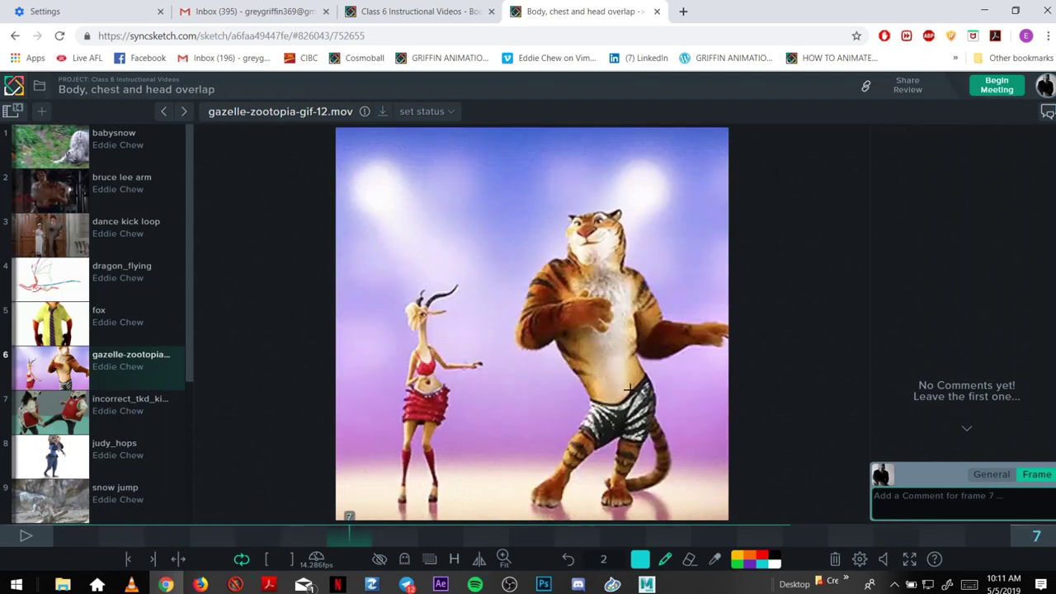
pyautogui.moveTo(629, 388)
pyautogui.mouseDown()
pyautogui.moveTo(604, 385)
pyautogui.moveTo(605, 422)
pyautogui.moveTo(648, 389)
pyautogui.moveTo(635, 375)
pyautogui.moveTo(605, 378)
pyautogui.moveTo(592, 410)
pyautogui.moveTo(658, 411)
pyautogui.moveTo(633, 375)
pyautogui.mouseUp()
pyautogui.click(761, 560)
pyautogui.moveTo(529, 408); pyautogui.dragTo(593, 397)
pyautogui.moveTo(569, 423); pyautogui.dragTo(594, 401)
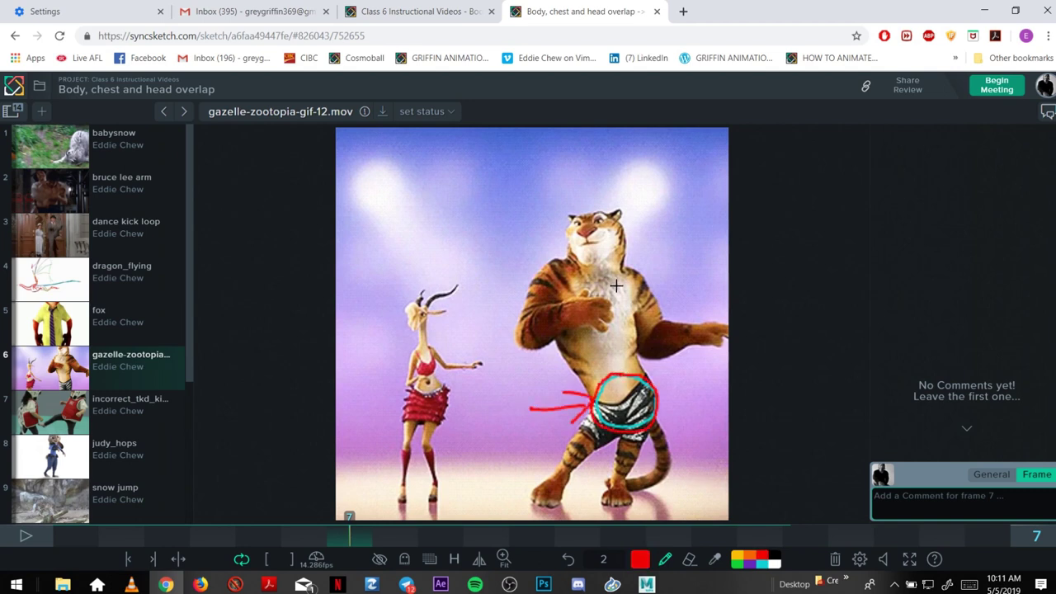
# - Circle the tiger's chest and head in red, join hips to head with a curve, and add a second hip arrow
pyautogui.moveTo(603, 272)
pyautogui.mouseDown()
pyautogui.moveTo(557, 328)
pyautogui.moveTo(615, 274)
pyautogui.moveTo(569, 247)
pyautogui.moveTo(598, 269)
pyautogui.mouseUp()
pyautogui.moveTo(630, 402)
pyautogui.mouseDown()
pyautogui.moveTo(590, 307)
pyautogui.moveTo(607, 245)
pyautogui.mouseUp()
pyautogui.moveTo(532, 430)
pyautogui.mouseDown()
pyautogui.moveTo(564, 422)
pyautogui.moveTo(591, 449)
pyautogui.mouseUp()
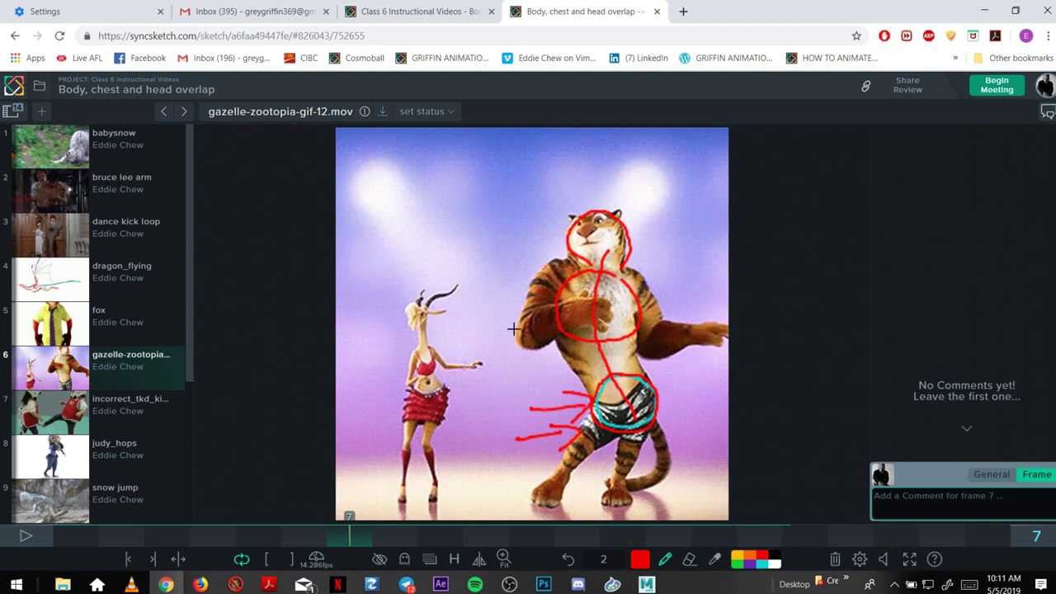
# - Compare the neighbouring frames and mark the tiger's hips in red on frame 8
pyautogui.press('Right')
pyautogui.press('Right')
pyautogui.press('Left')
pyautogui.press('Left')
pyautogui.press('Left')
pyautogui.press('Right')
pyautogui.press('Right')
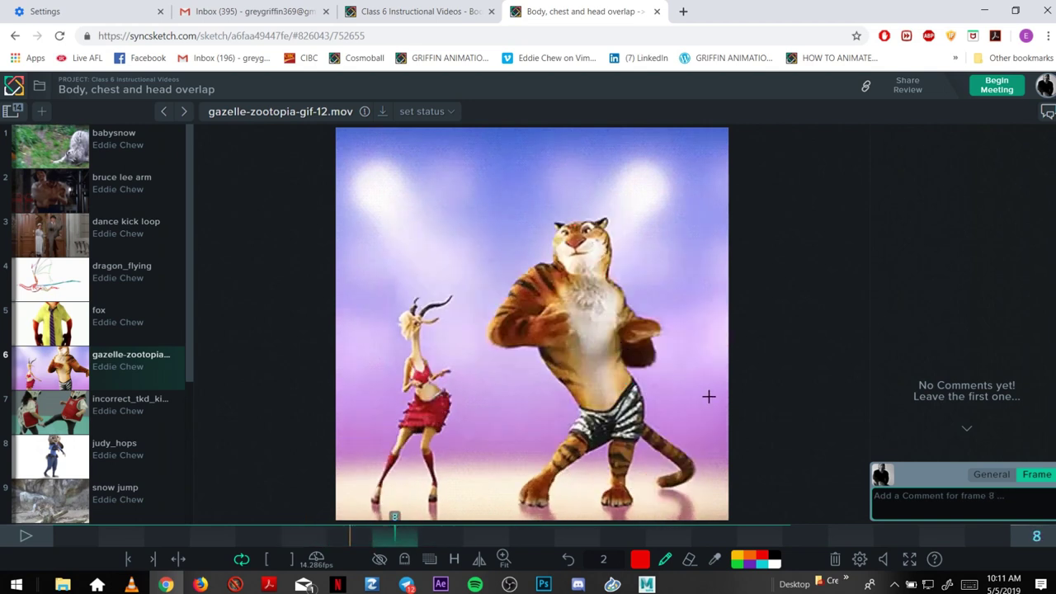
pyautogui.moveTo(661, 398)
pyautogui.mouseDown()
pyautogui.moveTo(642, 410)
pyautogui.moveTo(659, 423)
pyautogui.mouseUp()
pyautogui.moveTo(631, 386)
pyautogui.mouseDown()
pyautogui.moveTo(546, 435)
pyautogui.moveTo(609, 396)
pyautogui.moveTo(687, 381)
pyautogui.moveTo(636, 426)
pyautogui.mouseUp()
# - Mark the tiger's hips in red on frames 9 and 10, and draw a curve from hips to neck on frame 10
pyautogui.press('Right')
pyautogui.press('Right')
pyautogui.moveTo(589, 400)
pyautogui.mouseDown()
pyautogui.moveTo(579, 438)
pyautogui.moveTo(608, 401)
pyautogui.mouseUp()
pyautogui.press('Right')
pyautogui.press('Left')
pyautogui.press('Left')
pyautogui.press('Left')
pyautogui.press('Left')
pyautogui.press('Right')
pyautogui.press('Right')
pyautogui.press('Right')
pyautogui.moveTo(554, 399)
pyautogui.mouseDown()
pyautogui.moveTo(541, 343)
pyautogui.moveTo(555, 293)
pyautogui.mouseUp()
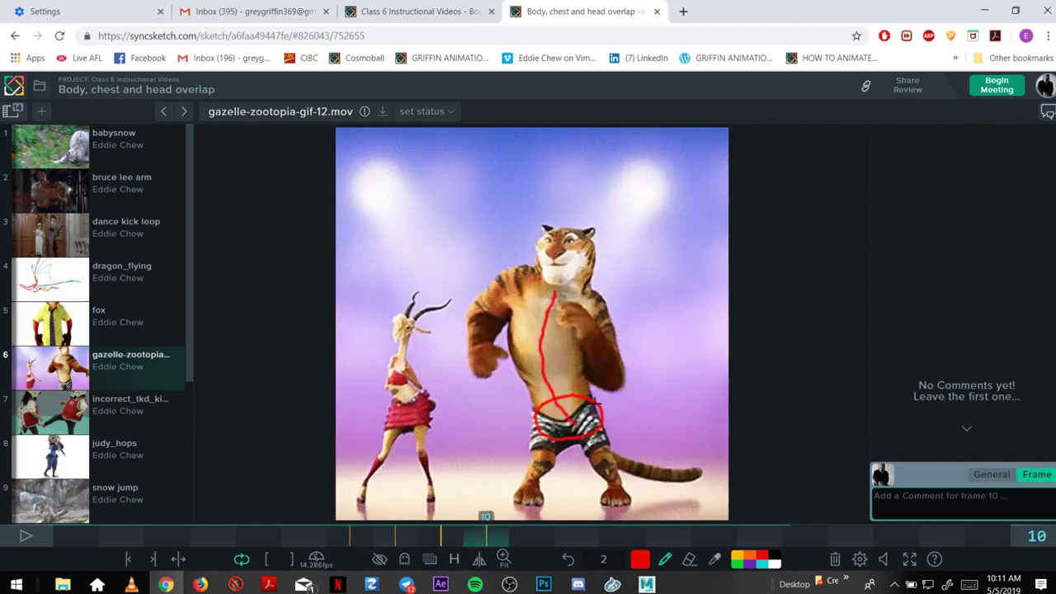
pyautogui.moveTo(543, 387)
pyautogui.mouseDown()
pyautogui.moveTo(505, 354)
pyautogui.moveTo(549, 284)
pyautogui.moveTo(588, 384)
pyautogui.mouseUp()
# - Step back and forth between frames 8 and 13 to compare the tiger's hip, chest and head positions
pyautogui.press('Right')
pyautogui.press('Right')
pyautogui.press('Right')
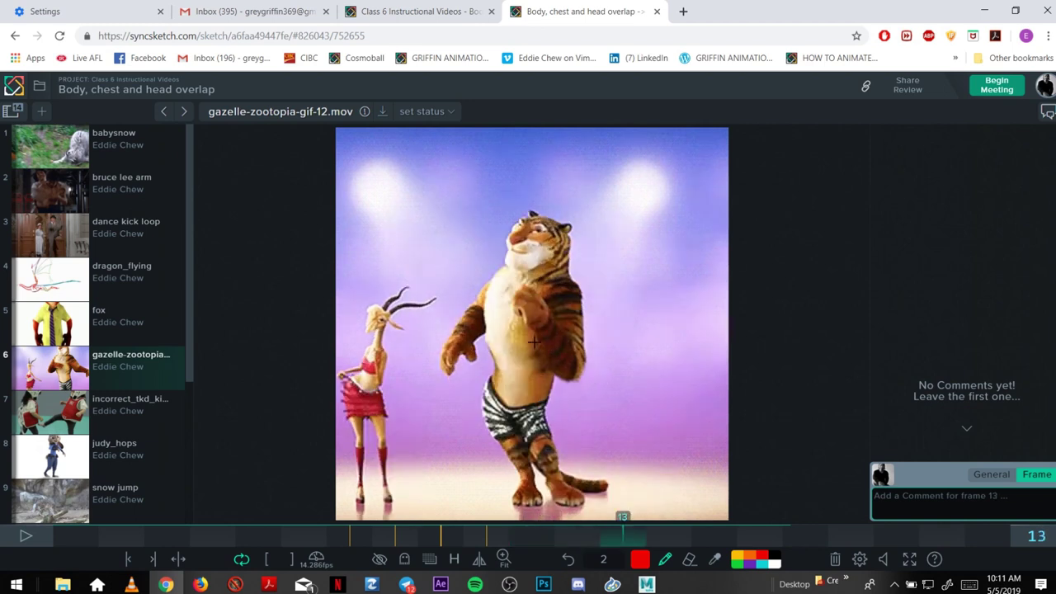
pyautogui.press('Left')
pyautogui.press('Left')
pyautogui.press('Left')
pyautogui.press('Left')
pyautogui.press('Left')
pyautogui.press('Right')
pyautogui.press('Right')
pyautogui.press('Right')
pyautogui.press('Right')
# - On frame 12, circle the tiger's head and hips in red, outline both torso sides, and draw an arrow below the hips
pyautogui.moveTo(582, 264)
pyautogui.mouseDown()
pyautogui.moveTo(543, 237)
pyautogui.moveTo(524, 269)
pyautogui.moveTo(573, 244)
pyautogui.moveTo(526, 237)
pyautogui.mouseUp()
pyautogui.moveTo(508, 398)
pyautogui.mouseDown()
pyautogui.moveTo(516, 393)
pyautogui.moveTo(523, 457)
pyautogui.moveTo(497, 445)
pyautogui.moveTo(488, 454)
pyautogui.mouseUp()
pyautogui.moveTo(486, 302)
pyautogui.mouseDown()
pyautogui.moveTo(527, 318)
pyautogui.moveTo(574, 285)
pyautogui.moveTo(549, 388)
pyautogui.mouseUp()
pyautogui.moveTo(486, 309); pyautogui.dragTo(495, 367)
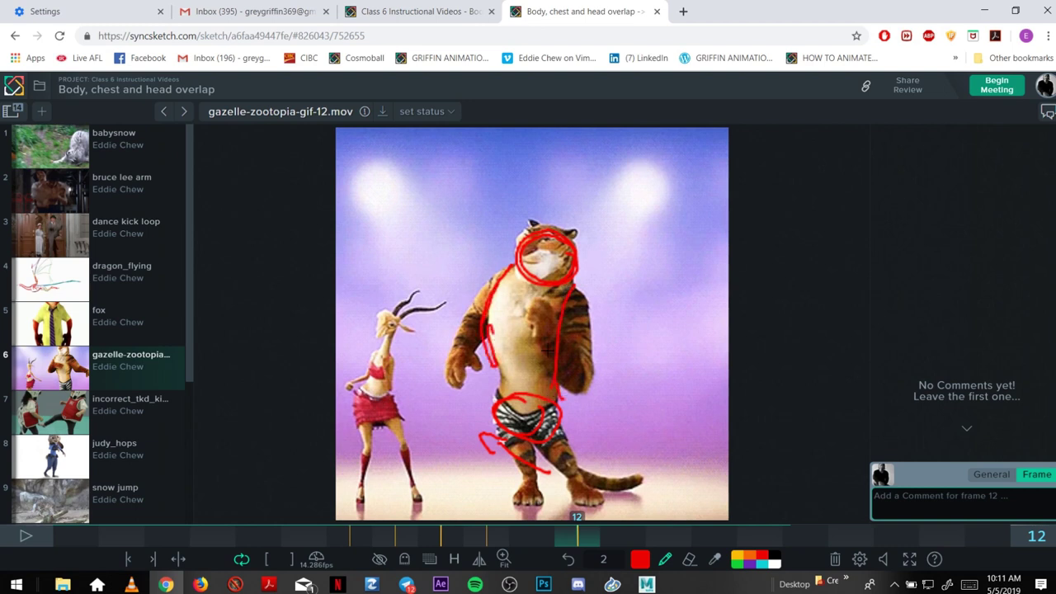
# - Return to the start of the hip swing and trace both of the tiger's arms in red on frame 7
pyautogui.press('Right')
pyautogui.press('Right')
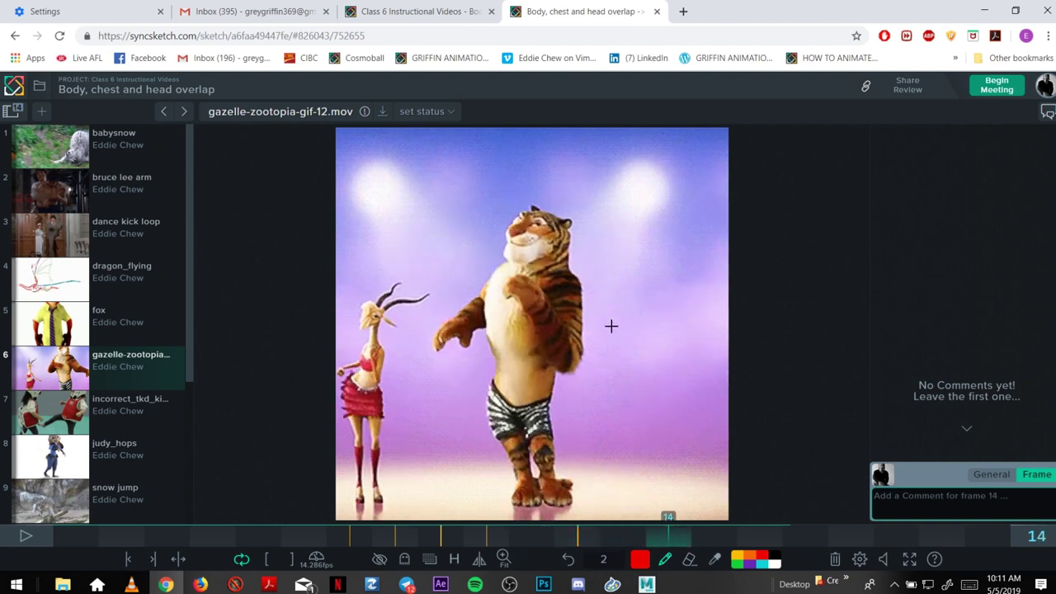
pyautogui.moveTo(651, 540)
pyautogui.mouseDown()
pyautogui.moveTo(379, 528)
pyautogui.moveTo(445, 545)
pyautogui.moveTo(620, 536)
pyautogui.moveTo(349, 536)
pyautogui.mouseUp()
pyautogui.press('Right')
pyautogui.press('Left')
pyautogui.press('Left')
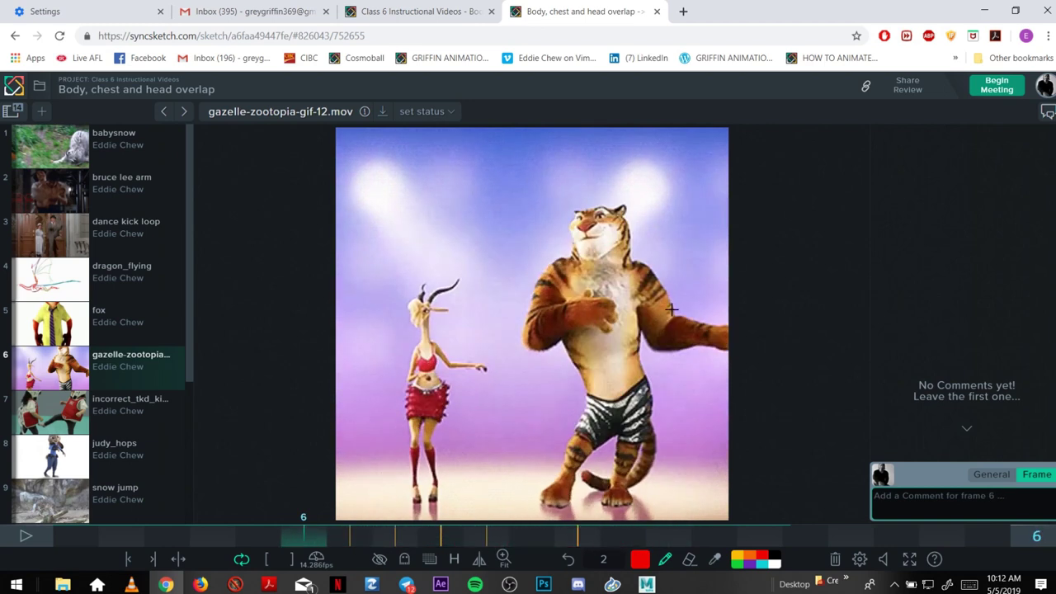
pyautogui.press('Right')
pyautogui.moveTo(641, 282)
pyautogui.mouseDown()
pyautogui.moveTo(660, 364)
pyautogui.moveTo(716, 340)
pyautogui.mouseUp()
pyautogui.moveTo(546, 269)
pyautogui.mouseDown()
pyautogui.moveTo(515, 350)
pyautogui.moveTo(570, 341)
pyautogui.mouseUp()
# - Mark the tiger's arms in red on frame 8, and advance through the clip to frame 18
pyautogui.press('Right')
pyautogui.moveTo(672, 332); pyautogui.dragTo(646, 363)
pyautogui.moveTo(708, 324)
pyautogui.mouseDown()
pyautogui.moveTo(668, 334)
pyautogui.moveTo(686, 338)
pyautogui.mouseUp()
pyautogui.moveTo(530, 275)
pyautogui.mouseDown()
pyautogui.moveTo(479, 327)
pyautogui.moveTo(539, 346)
pyautogui.mouseUp()
pyautogui.moveTo(691, 276)
pyautogui.mouseDown()
pyautogui.moveTo(574, 312)
pyautogui.moveTo(595, 301)
pyautogui.moveTo(584, 328)
pyautogui.mouseUp()
pyautogui.press('Right')
pyautogui.press('Right')
pyautogui.press('Right')
pyautogui.press('Right')
pyautogui.press('Right')
pyautogui.moveTo(398, 537); pyautogui.dragTo(850, 535)
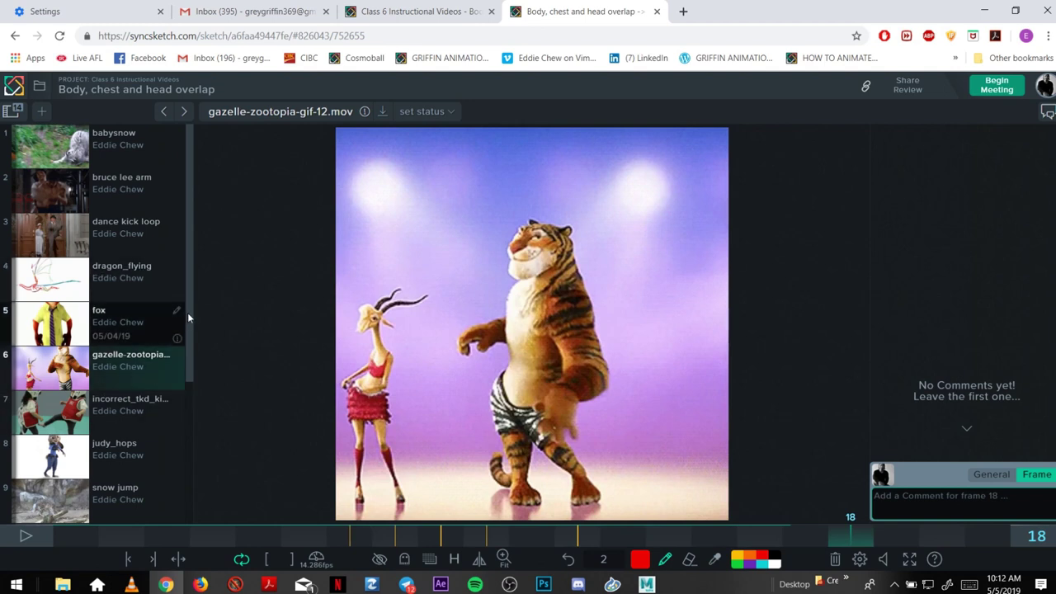
# - Open the incorrect_tkd_kids clip, play it, and scrub to frame 7
pyautogui.scroll(-3, 182, 407)
pyautogui.scroll(1, 178, 457)
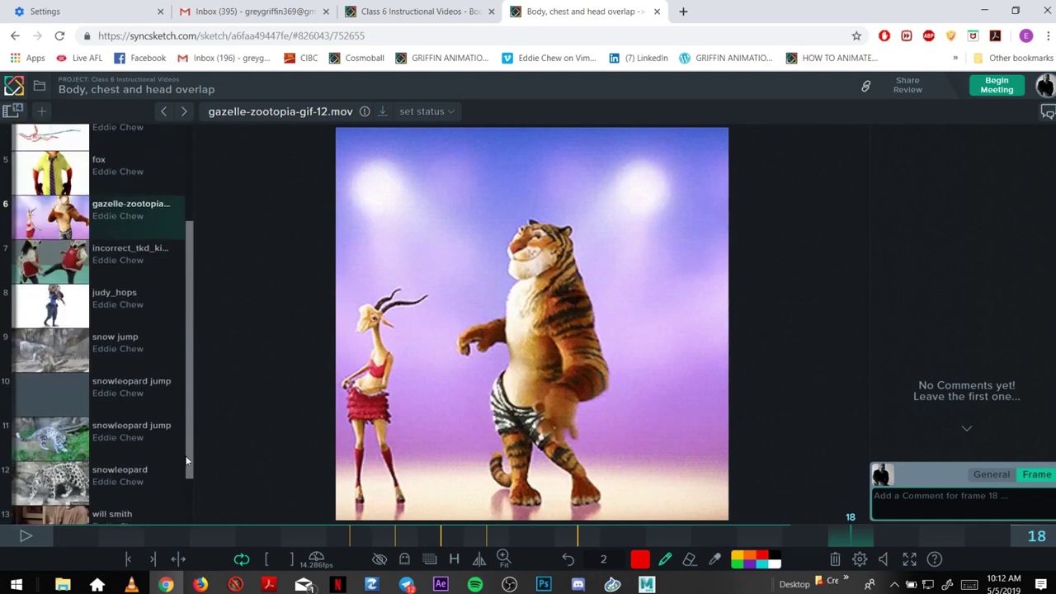
pyautogui.scroll(-1, 199, 375)
pyautogui.scroll(3, 198, 378)
pyautogui.click(69, 320)
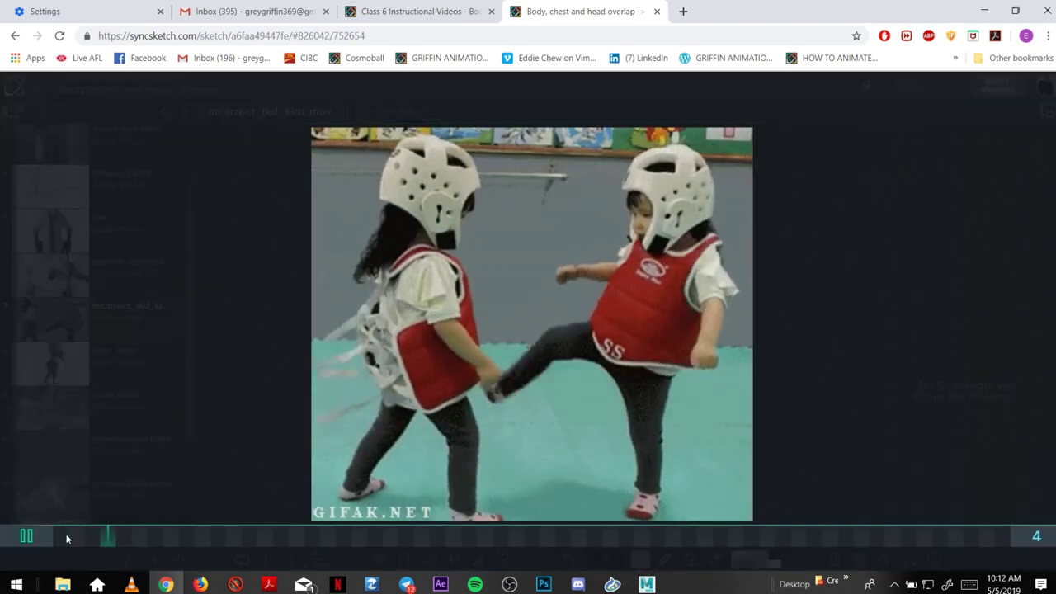
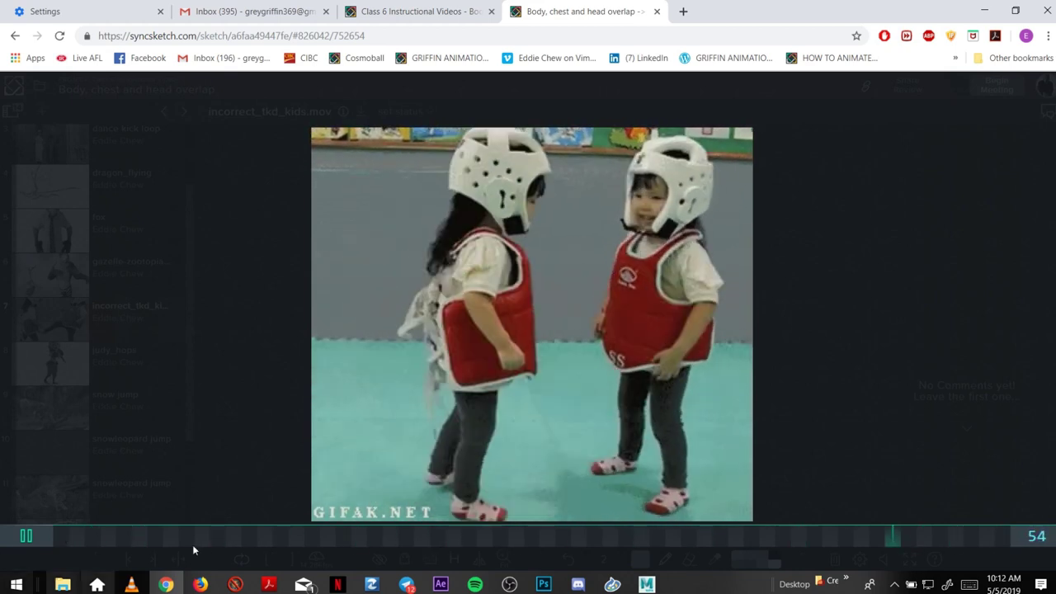
pyautogui.moveTo(70, 535); pyautogui.dragTo(170, 536)
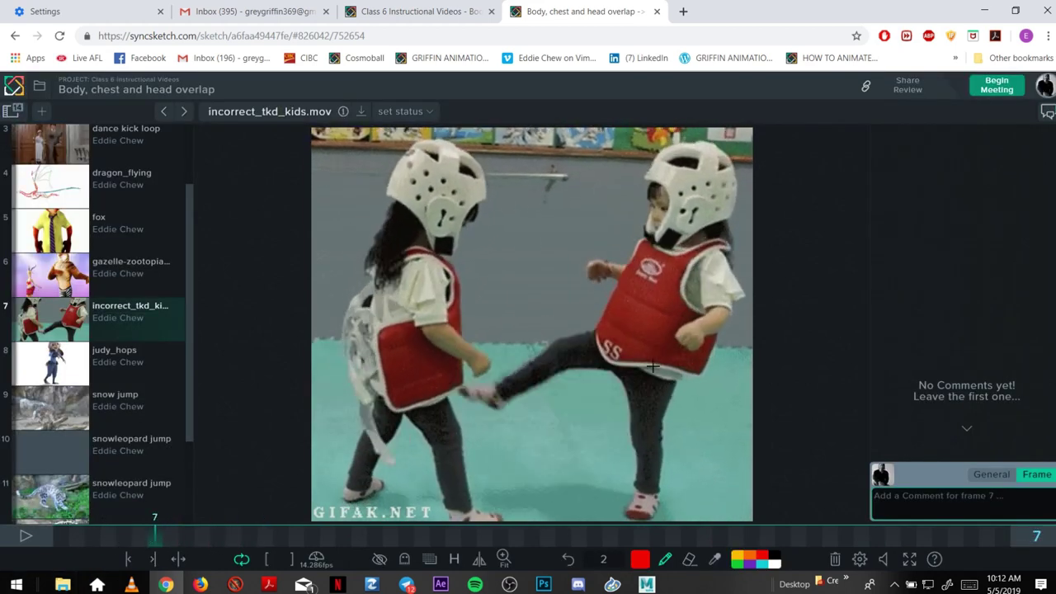
# - On frame 7, trace the kicking girl's raised leg in red, mark her hip, and draw arrows around the hips
pyautogui.press('Left')
pyautogui.moveTo(557, 355)
pyautogui.mouseDown()
pyautogui.moveTo(499, 396)
pyautogui.moveTo(553, 358)
pyautogui.mouseUp()
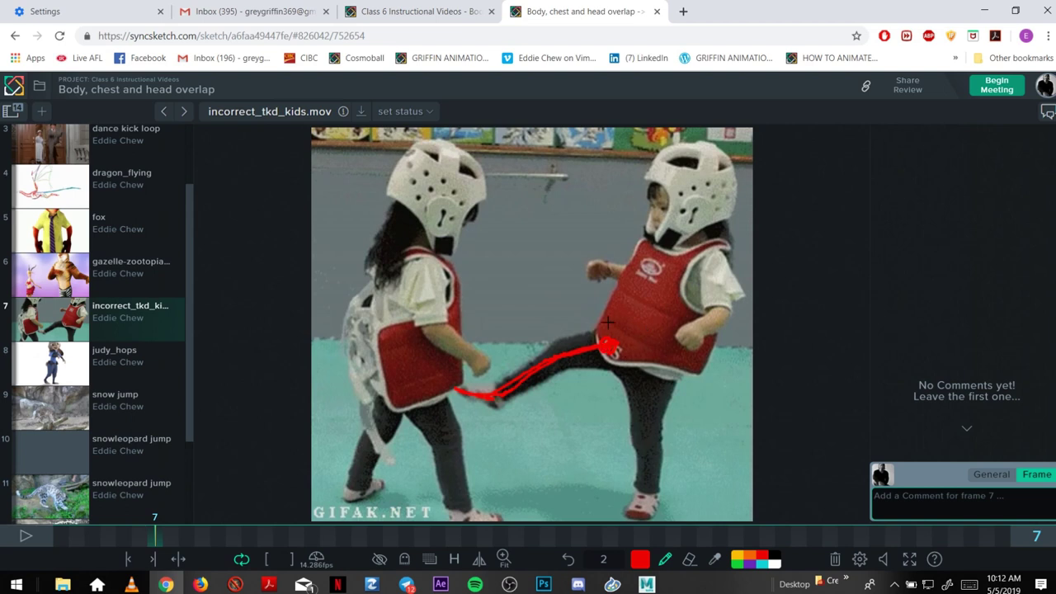
pyautogui.moveTo(596, 319); pyautogui.dragTo(580, 292)
pyautogui.moveTo(712, 351)
pyautogui.mouseDown()
pyautogui.moveTo(648, 367)
pyautogui.moveTo(667, 347)
pyautogui.mouseUp()
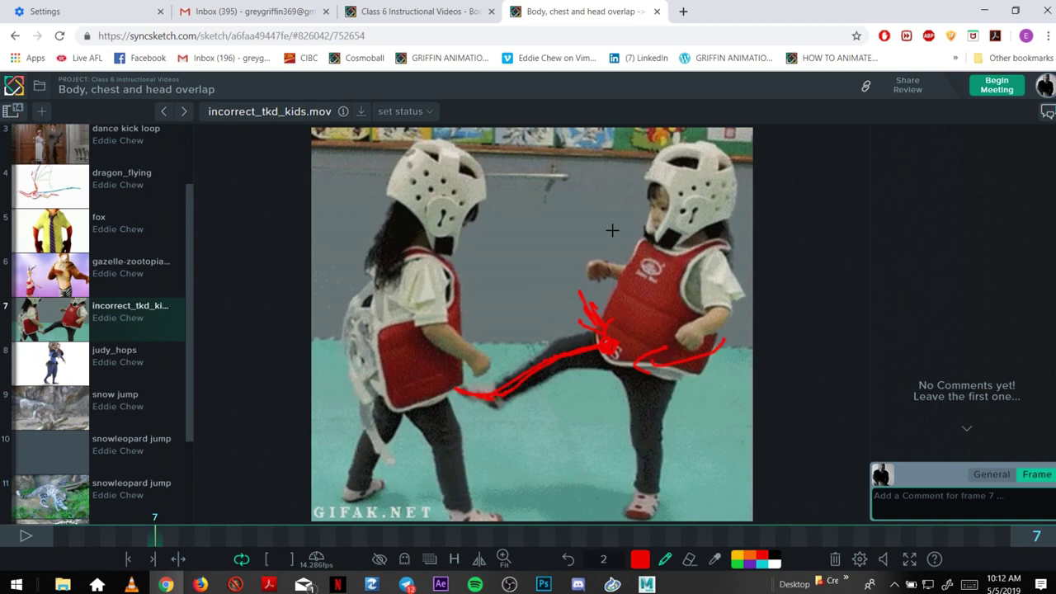
# - Mark the kicking girl's chest, sketch a bent arm ending in a circled fist, and mark her other arm and head
pyautogui.moveTo(612, 230); pyautogui.dragTo(623, 276)
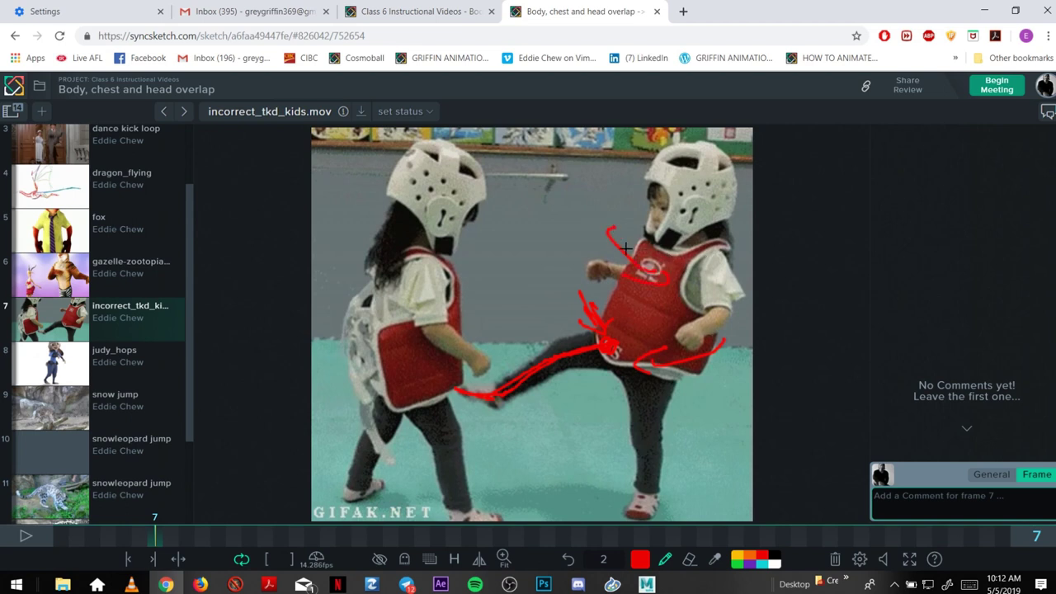
pyautogui.moveTo(628, 223)
pyautogui.mouseDown()
pyautogui.moveTo(573, 245)
pyautogui.moveTo(642, 241)
pyautogui.mouseUp()
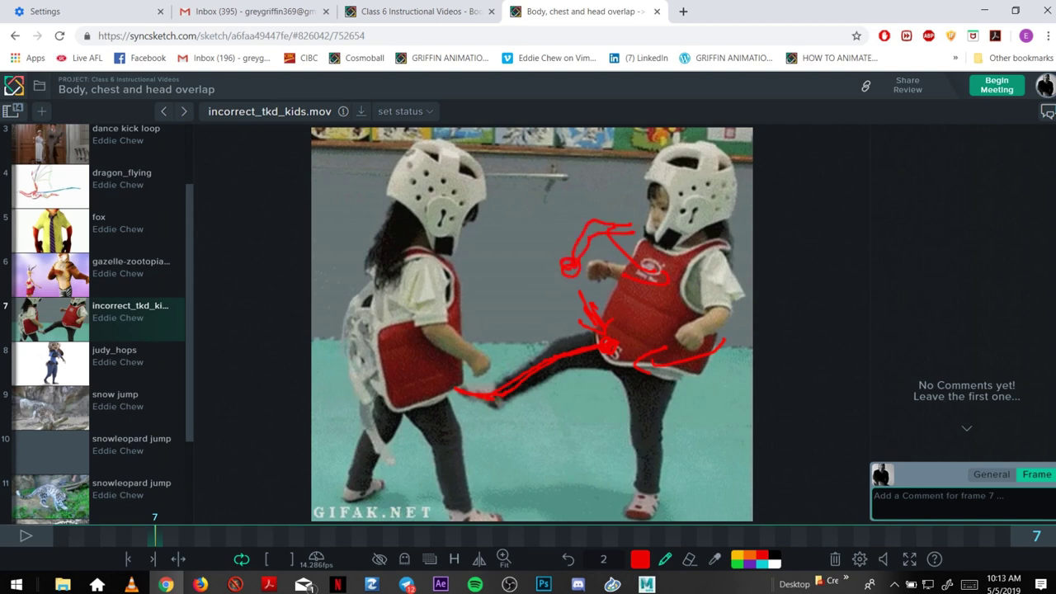
pyautogui.moveTo(714, 254)
pyautogui.mouseDown()
pyautogui.moveTo(740, 309)
pyautogui.moveTo(683, 329)
pyautogui.mouseUp()
pyautogui.moveTo(662, 165)
pyautogui.mouseDown()
pyautogui.moveTo(660, 223)
pyautogui.moveTo(694, 228)
pyautogui.moveTo(707, 270)
pyautogui.mouseUp()
# - Play on to frame 15 and draw a red rightward arrow across the long-haired girl's hips
pyautogui.press('space')
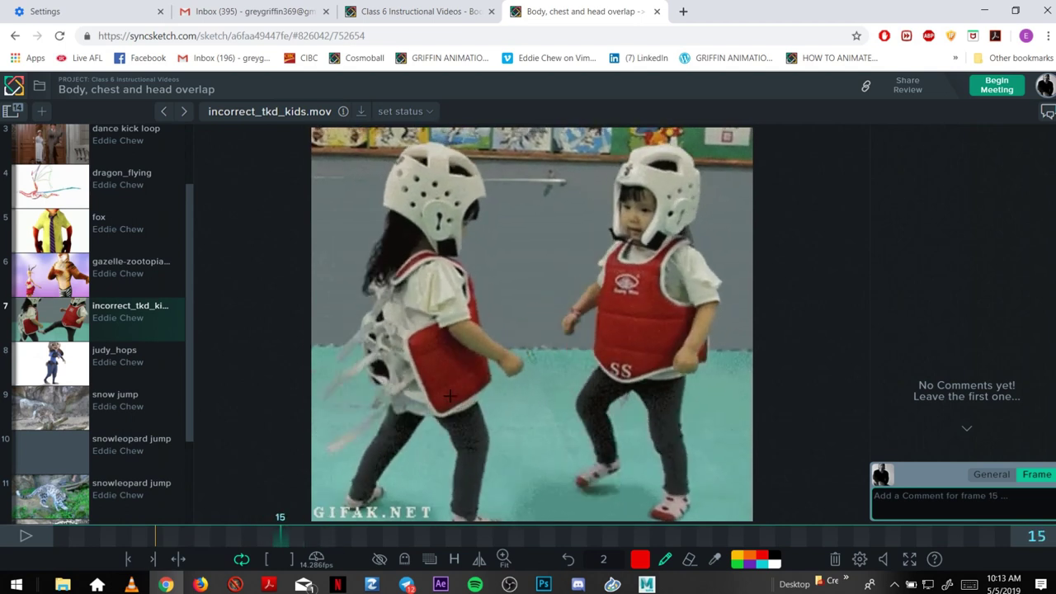
pyautogui.moveTo(250, 522); pyautogui.dragTo(298, 520)
pyautogui.press('Left')
pyautogui.press('Left')
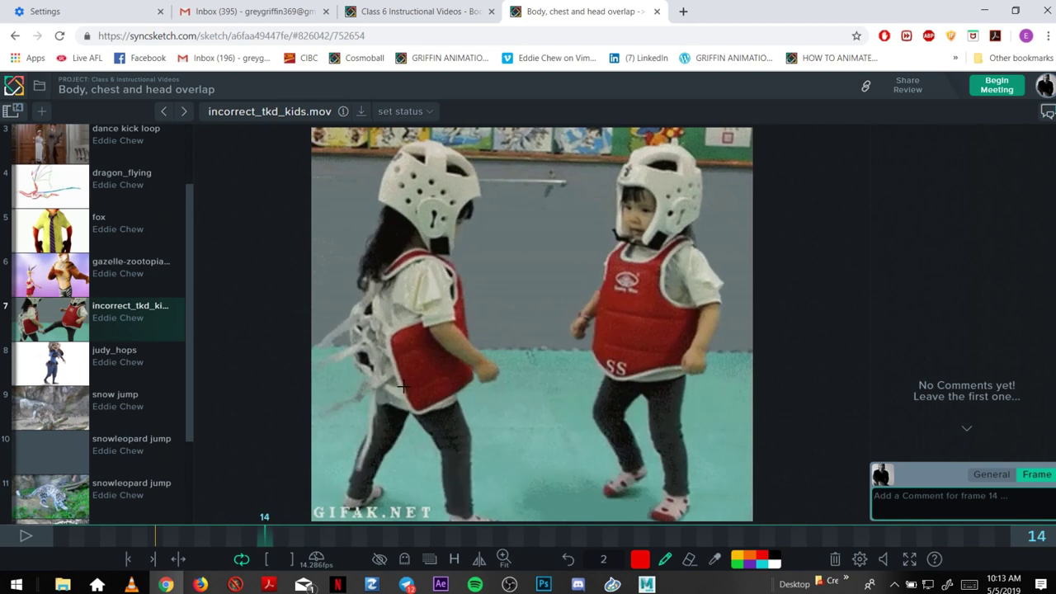
pyautogui.press('Right')
pyautogui.moveTo(367, 382); pyautogui.dragTo(433, 380)
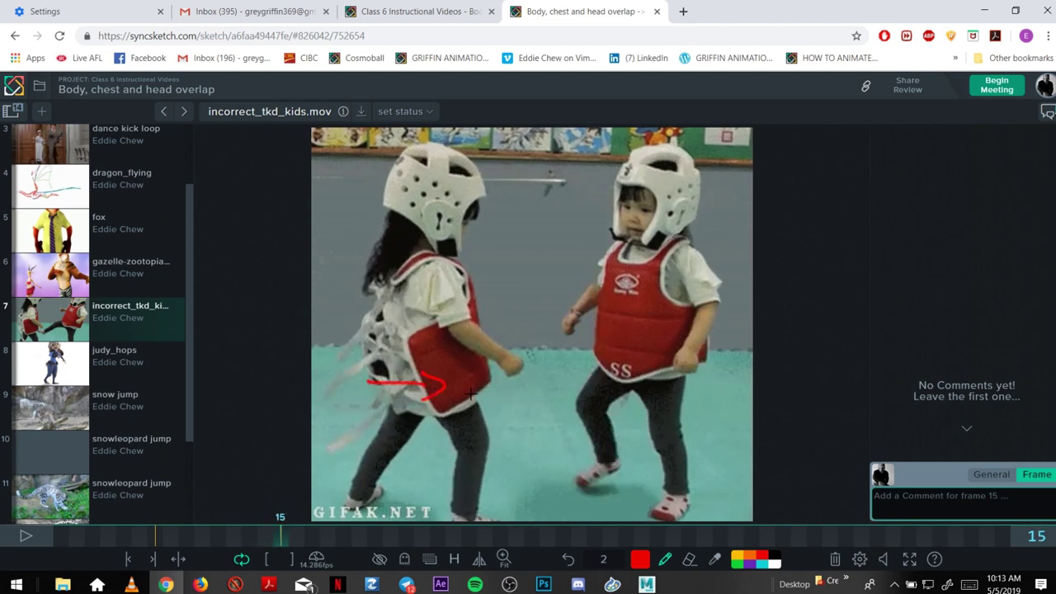
# - On frame 18, draw a red leftward arrow across the long-haired girl's hips and box in her torso
pyautogui.press('Right')
pyautogui.press('Right')
pyautogui.press('Right')
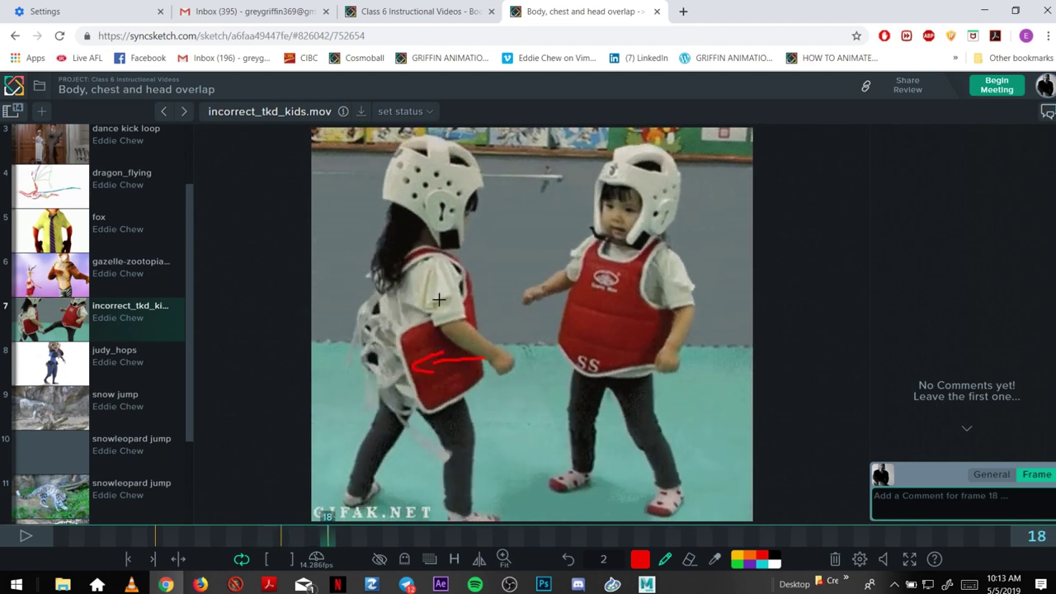
pyautogui.moveTo(383, 253)
pyautogui.mouseDown()
pyautogui.moveTo(459, 263)
pyautogui.moveTo(474, 350)
pyautogui.mouseUp()
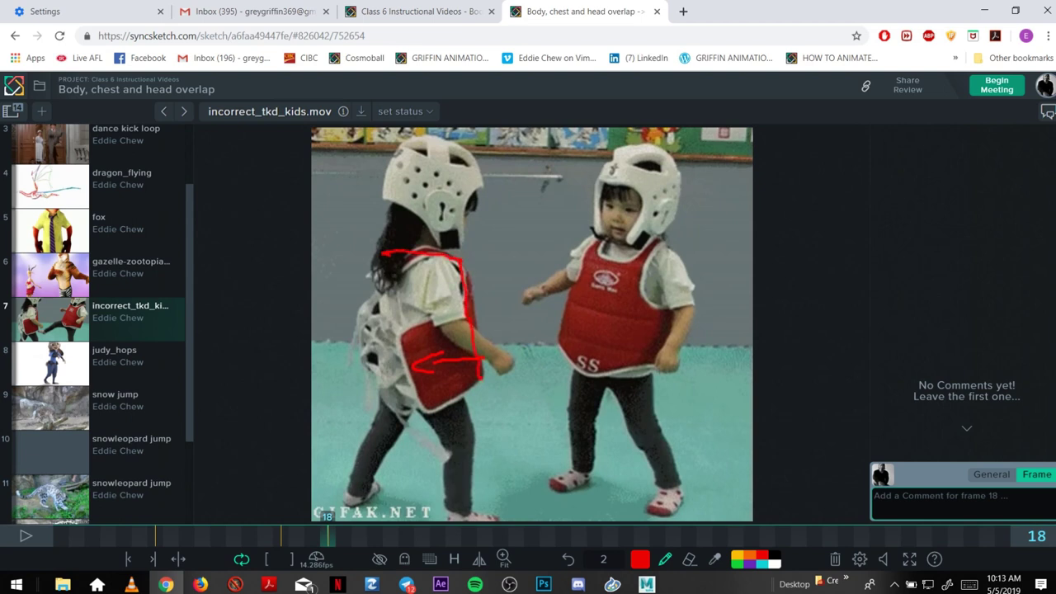
pyautogui.moveTo(382, 253)
pyautogui.mouseDown()
pyautogui.moveTo(372, 343)
pyautogui.moveTo(471, 410)
pyautogui.moveTo(485, 406)
pyautogui.mouseUp()
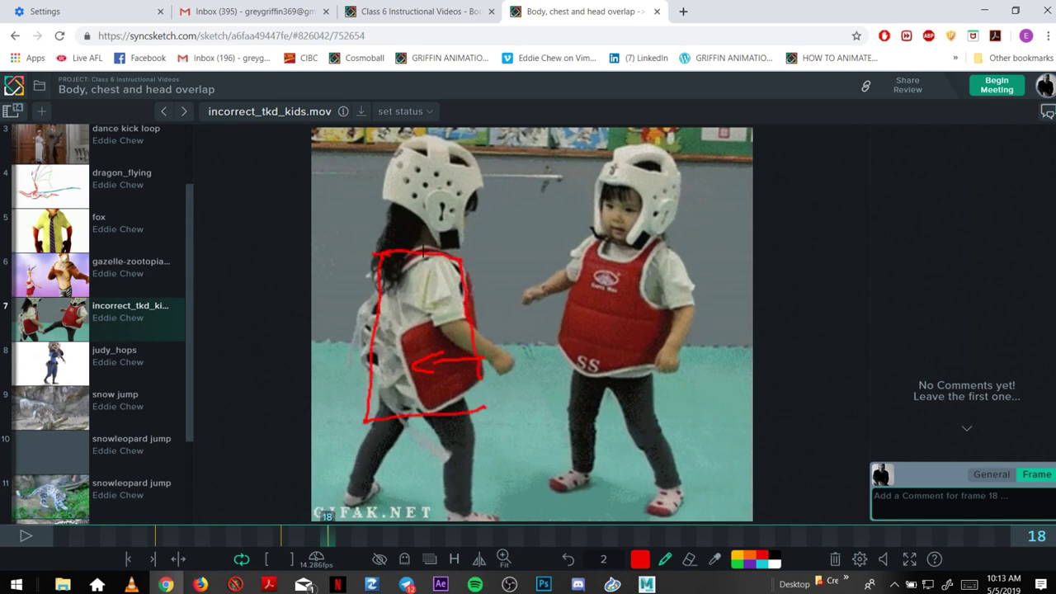
# - Step forward from frame 18 past frame 34 to examine how the long-haired girl's torso turns during the punches
pyautogui.press('Right')
pyautogui.press('Right')
pyautogui.press('Right')
pyautogui.press('Right')
pyautogui.press('Right')
pyautogui.press('Right')
pyautogui.press('Right')
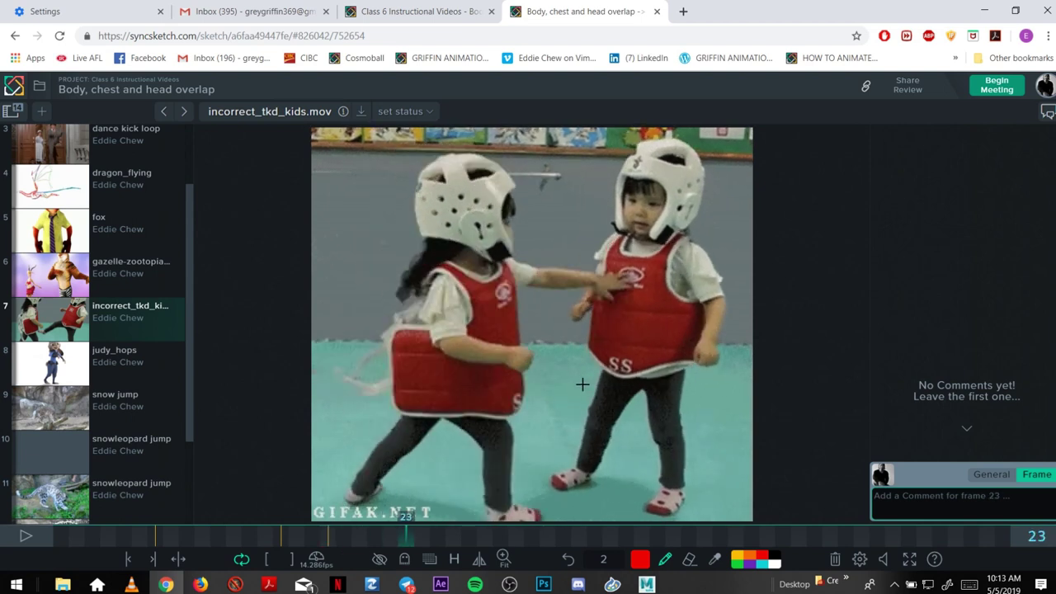
pyautogui.press('Right')
pyautogui.press('Right')
pyautogui.press('Right')
pyautogui.press('Right')
pyautogui.press('Right')
pyautogui.press('Right')
pyautogui.press('Right')
pyautogui.press('Right')
pyautogui.press('Right')
pyautogui.press('Right')
pyautogui.press('Right')
pyautogui.press('Right')
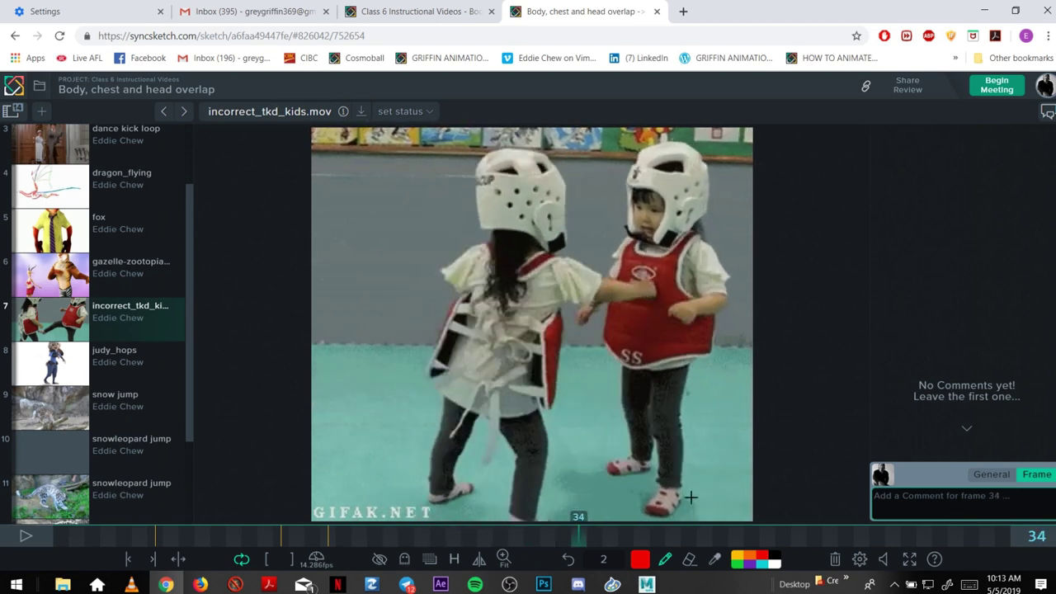
pyautogui.press('Right')
pyautogui.press('Right')
pyautogui.press('Right')
# - On frame 33, outline the long-haired girl's torso as a red cylinder and draw a curved arrow across her waist
pyautogui.moveTo(651, 528); pyautogui.dragTo(499, 517)
pyautogui.press('Right')
pyautogui.press('Right')
pyautogui.press('Right')
pyautogui.press('Right')
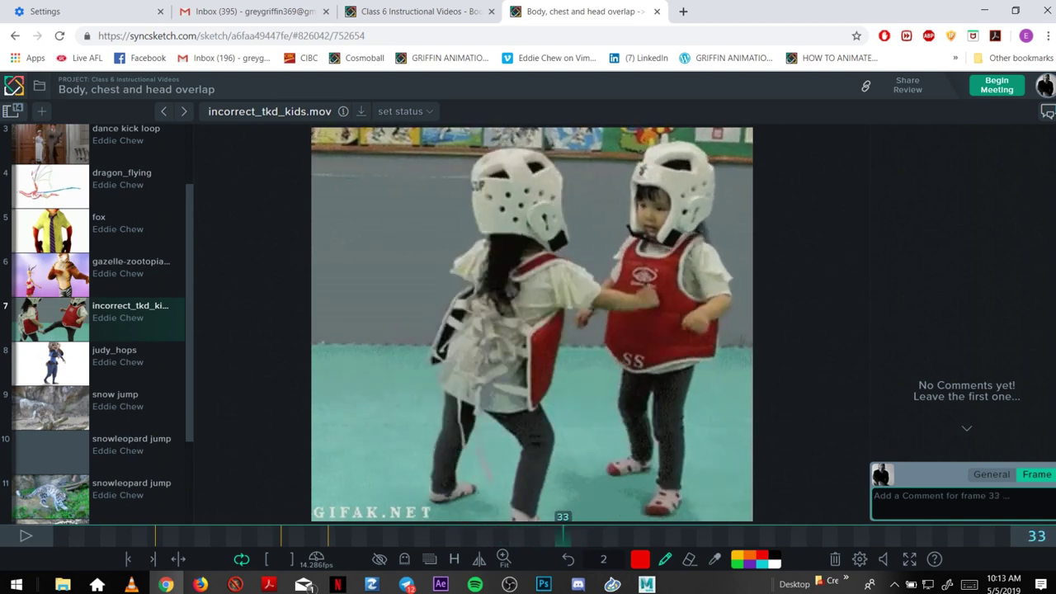
pyautogui.moveTo(485, 251)
pyautogui.mouseDown()
pyautogui.moveTo(552, 250)
pyautogui.moveTo(475, 261)
pyautogui.moveTo(562, 272)
pyautogui.moveTo(442, 370)
pyautogui.moveTo(567, 281)
pyautogui.mouseUp()
pyautogui.moveTo(400, 303)
pyautogui.mouseDown()
pyautogui.moveTo(491, 335)
pyautogui.moveTo(480, 323)
pyautogui.moveTo(494, 361)
pyautogui.mouseUp()
# - Compare the preceding frames and add a small red mark at the long-haired girl's punching shoulder on frame 33
pyautogui.press('Left')
pyautogui.press('Left')
pyautogui.press('Right')
pyautogui.press('Right')
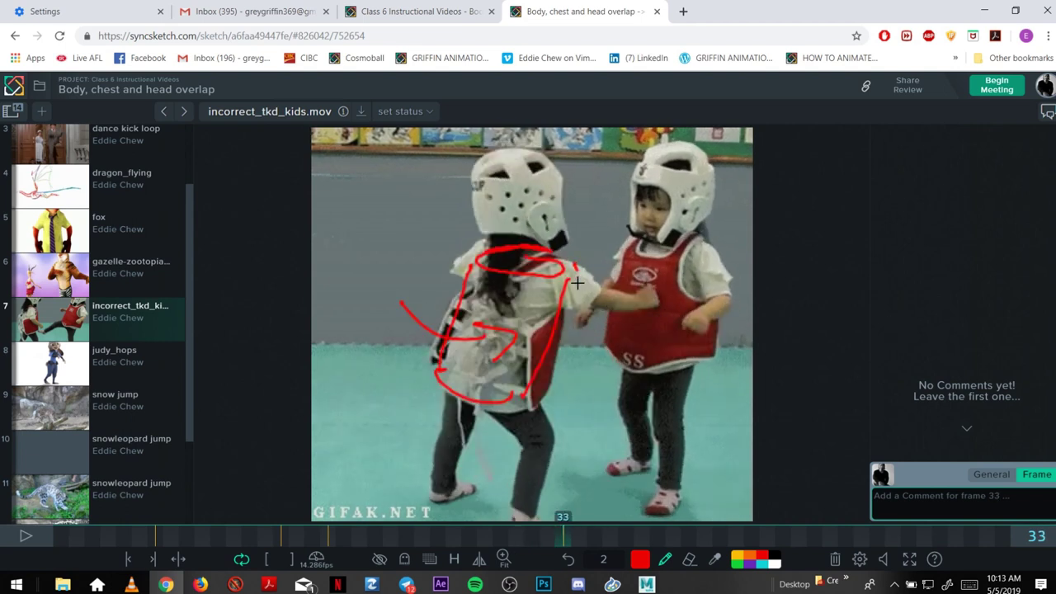
pyautogui.moveTo(574, 264); pyautogui.dragTo(586, 275)
# - Step between frames 33 and 38 to compare the long-haired girl's shoulder and hip rotation
pyautogui.press('Right')
pyautogui.press('Right')
pyautogui.press('Right')
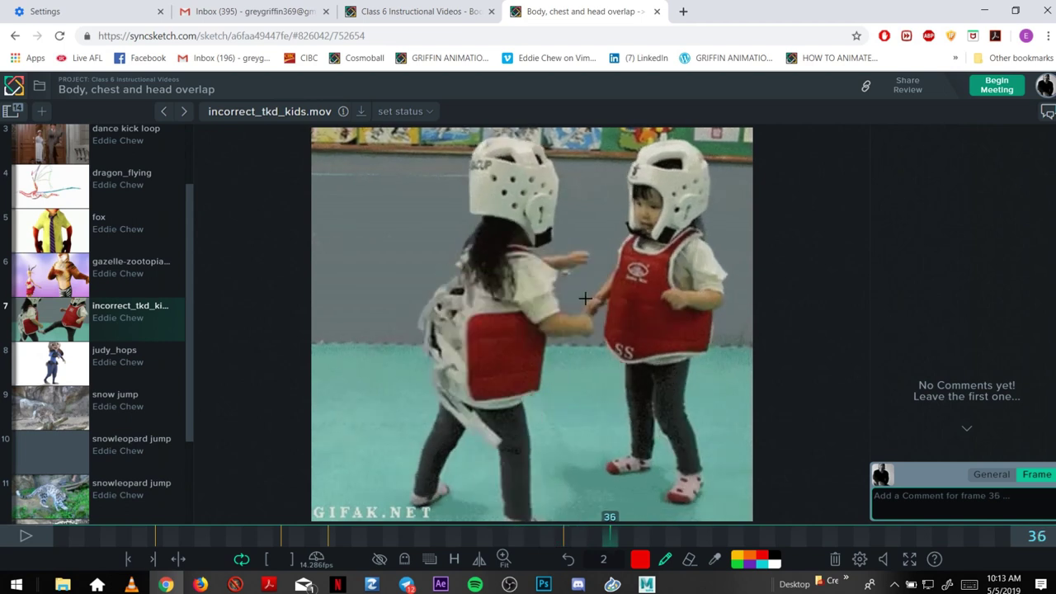
pyautogui.press('Left')
pyautogui.press('Left')
pyautogui.press('Left')
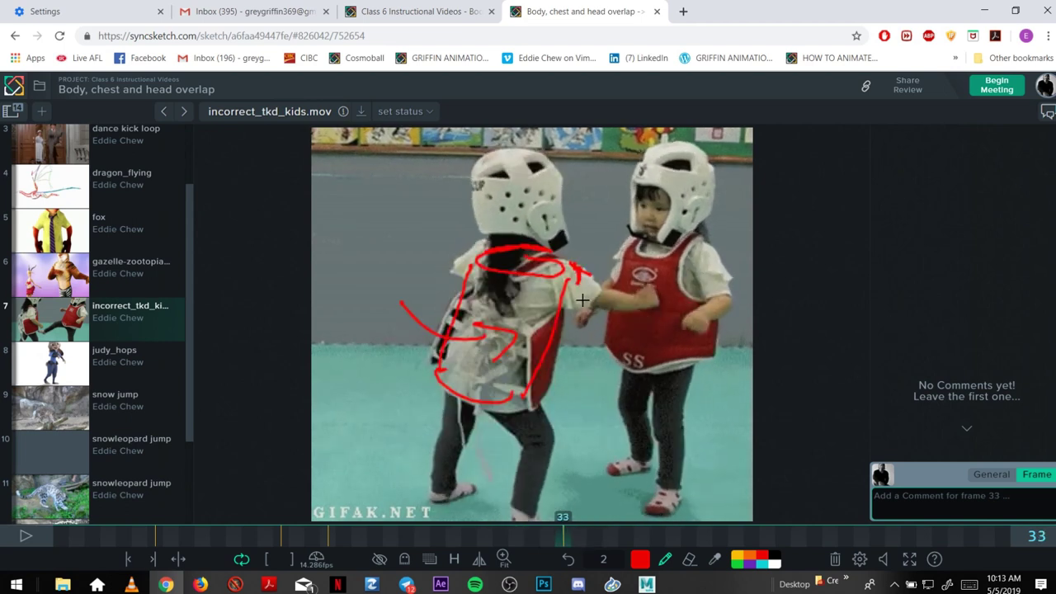
pyautogui.press('Right')
pyautogui.press('Right')
pyautogui.press('Right')
pyautogui.press('Right')
pyautogui.press('Right')
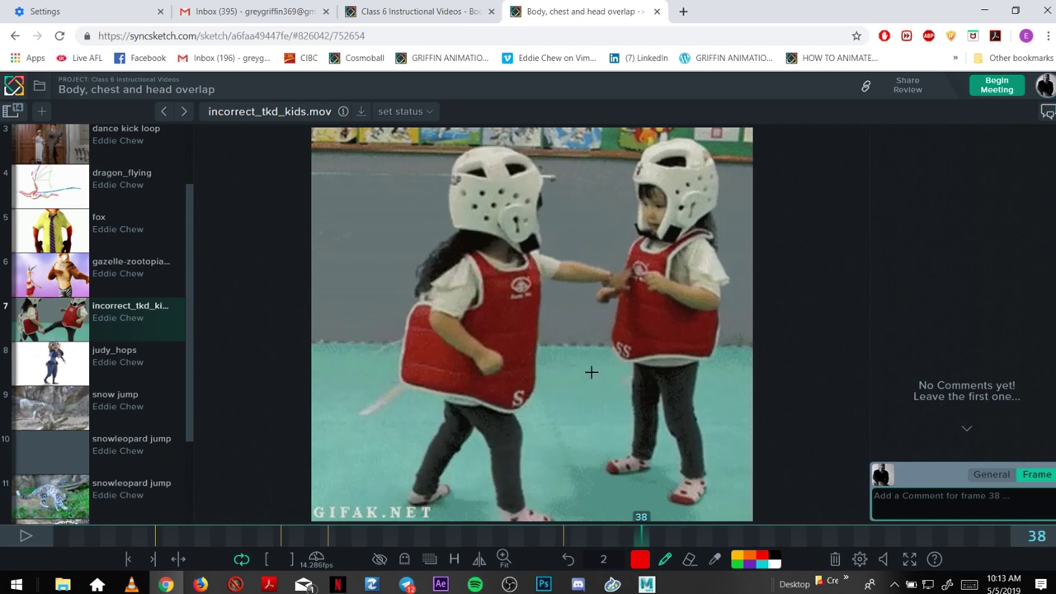
# - On frame 46, outline the kicker's torso as a red cylinder and trace hip and leg; trace the bent leg on frame 45
pyautogui.moveTo(678, 541); pyautogui.dragTo(766, 536)
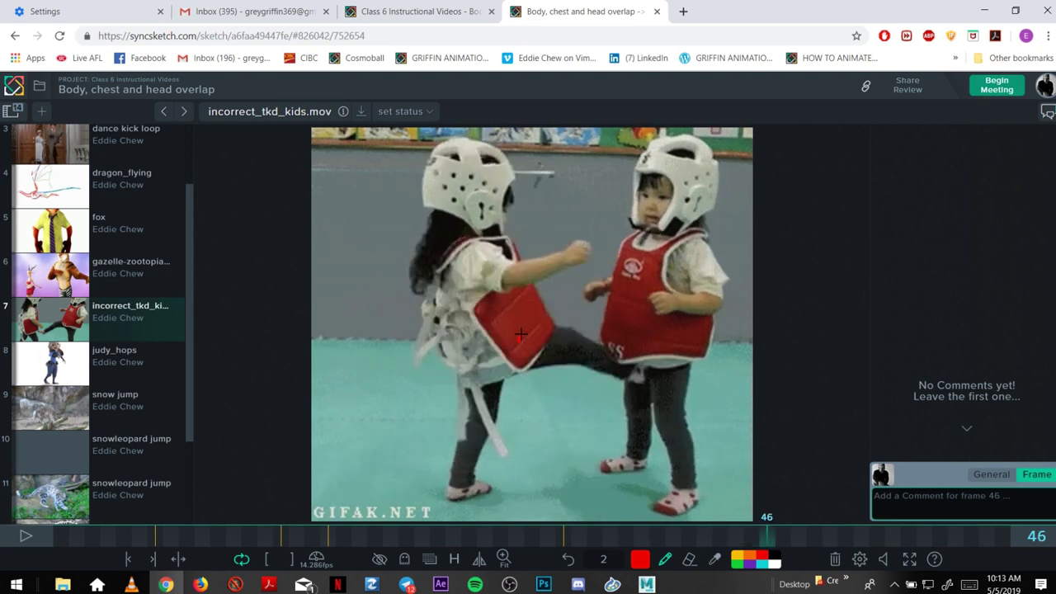
pyautogui.moveTo(514, 349); pyautogui.dragTo(512, 363)
pyautogui.moveTo(465, 255)
pyautogui.mouseDown()
pyautogui.moveTo(439, 250)
pyautogui.moveTo(508, 241)
pyautogui.moveTo(463, 369)
pyautogui.moveTo(482, 383)
pyautogui.moveTo(544, 341)
pyautogui.moveTo(505, 241)
pyautogui.mouseUp()
pyautogui.moveTo(549, 340)
pyautogui.mouseDown()
pyautogui.moveTo(542, 346)
pyautogui.moveTo(566, 381)
pyautogui.mouseUp()
pyautogui.press('Left')
pyautogui.press('Left')
pyautogui.press('Right')
pyautogui.press('Right')
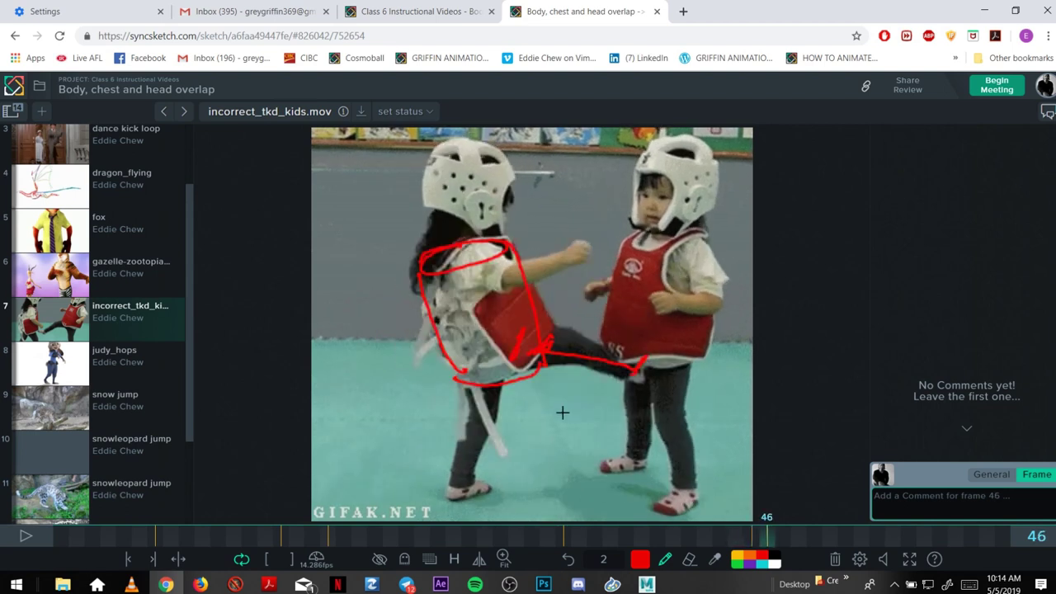
# - Step between frames 45, 46 and 47 to compare the kicker's hip and leg positions
pyautogui.press('Right')
pyautogui.press('Left')
pyautogui.press('Right')
pyautogui.press('Right')
pyautogui.moveTo(762, 537)
pyautogui.mouseDown()
pyautogui.moveTo(667, 537)
pyautogui.moveTo(756, 536)
pyautogui.moveTo(749, 521)
pyautogui.mouseUp()
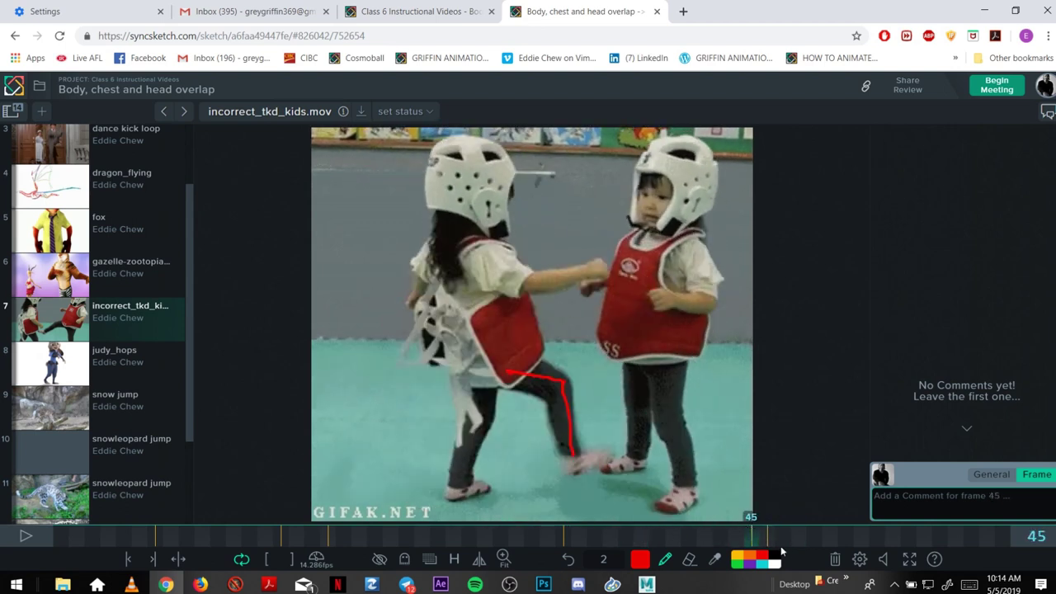
pyautogui.click(768, 537)
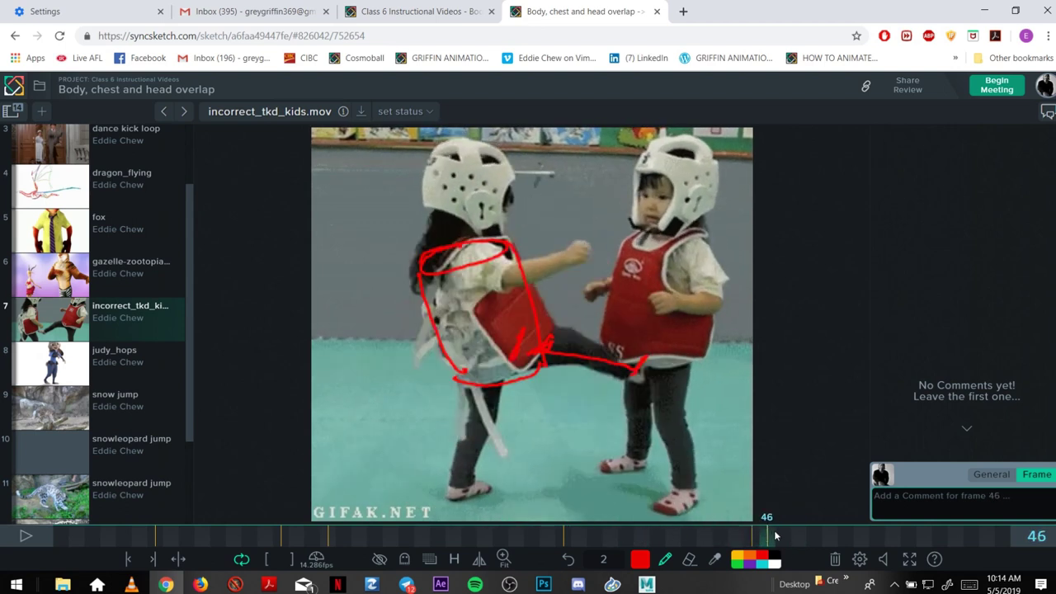
pyautogui.click(784, 537)
pyautogui.moveTo(800, 532)
pyautogui.mouseDown()
pyautogui.moveTo(711, 536)
pyautogui.moveTo(795, 539)
pyautogui.mouseUp()
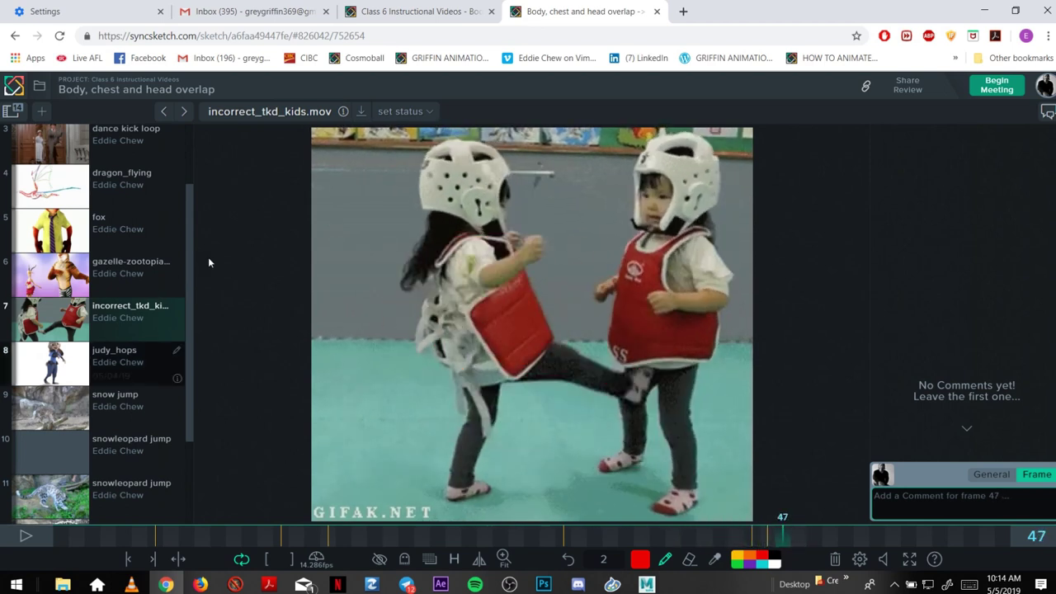
# - Open the babysnow clip and play it
pyautogui.moveTo(188, 184); pyautogui.dragTo(193, 123)
pyautogui.click(67, 155)
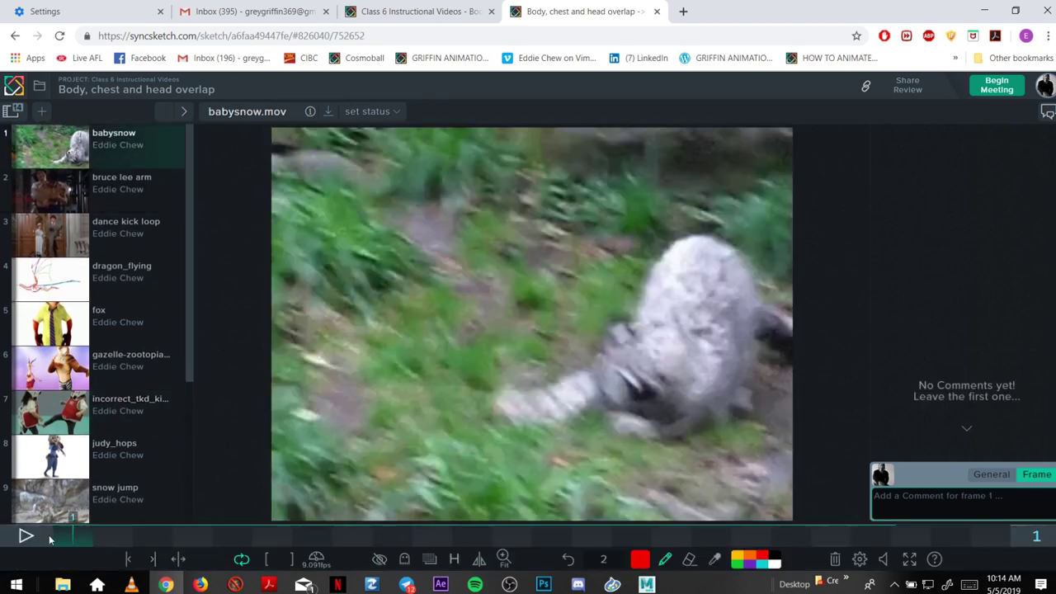
pyautogui.click(48, 535)
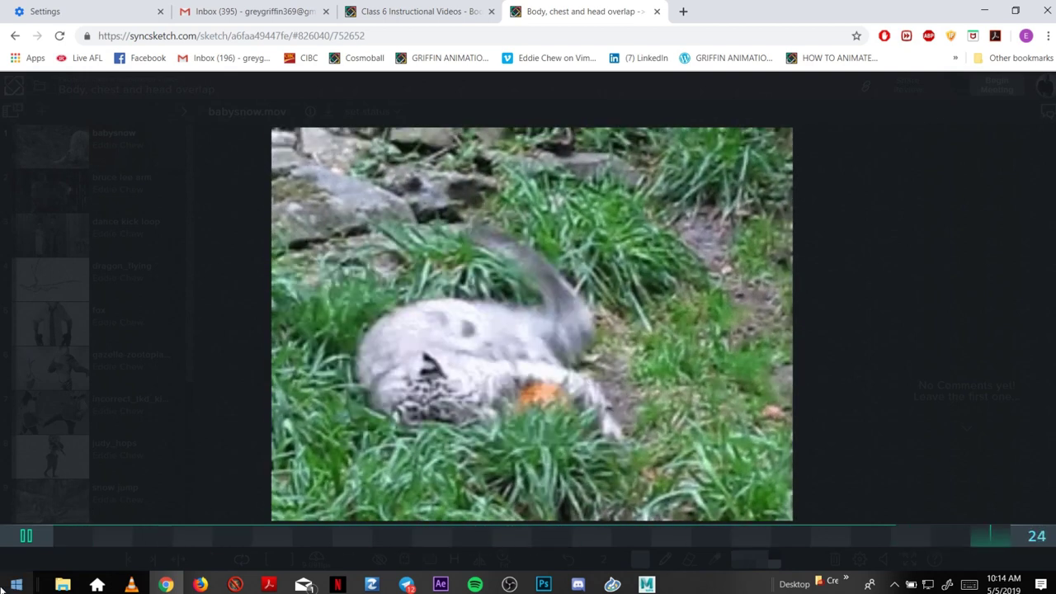
# - Scrub through the babysnow clip and step between frames 5 and 6 to examine the start of the leopard's pounce
pyautogui.click(86, 536)
pyautogui.moveTo(76, 531); pyautogui.dragTo(360, 531)
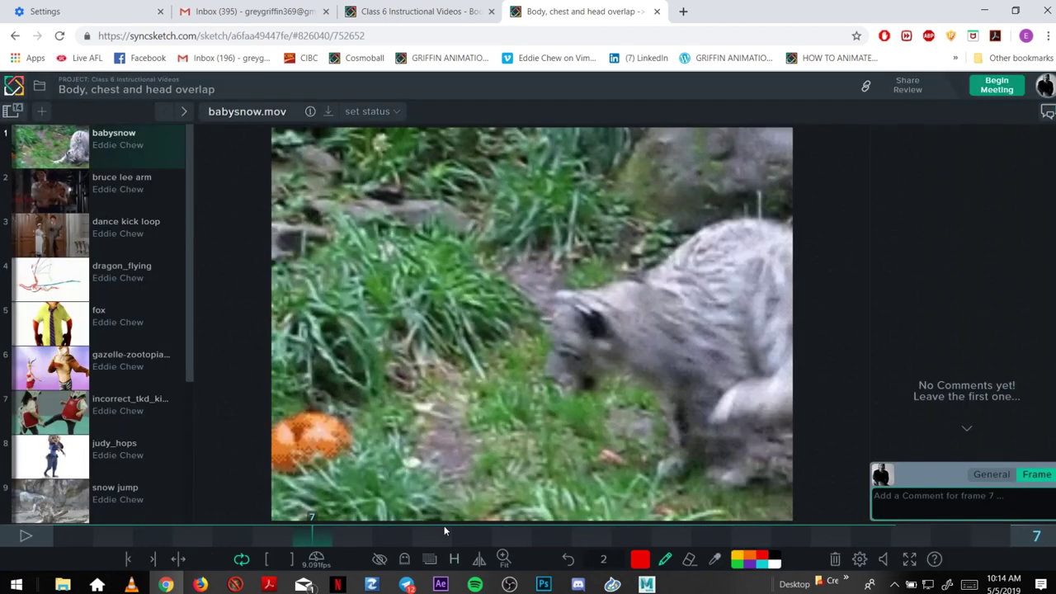
pyautogui.moveTo(444, 530); pyautogui.dragTo(396, 527)
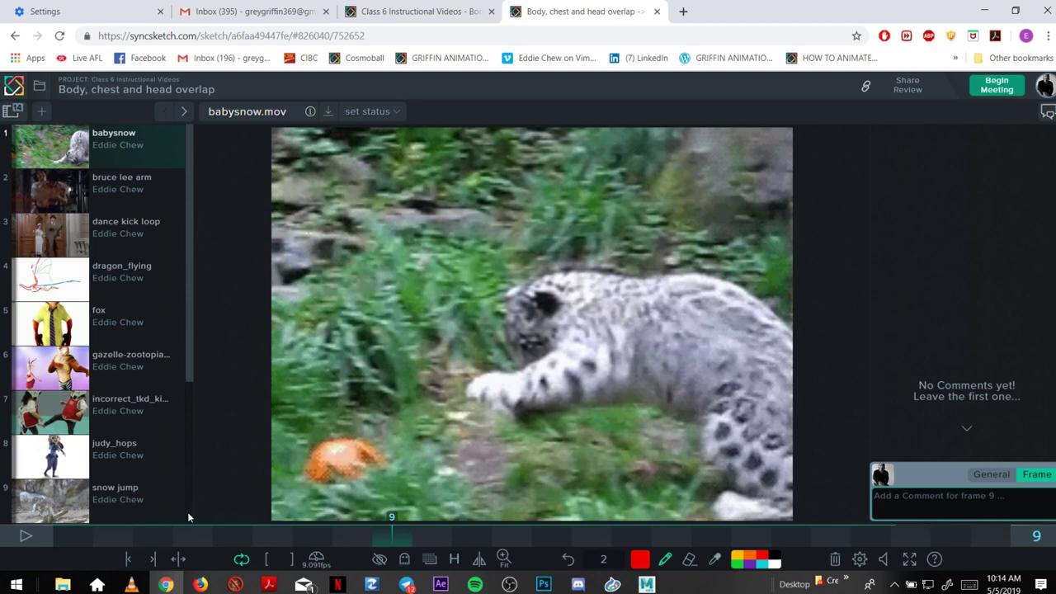
pyautogui.click(231, 532)
pyautogui.press('Right')
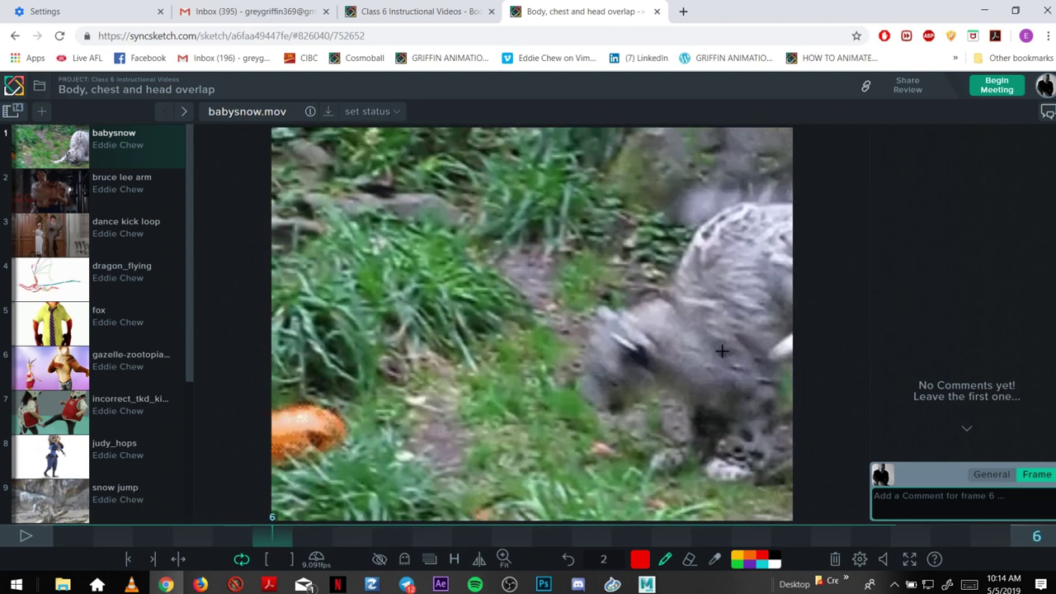
pyautogui.press('Left')
pyautogui.press('Right')
pyautogui.press('Left')
# - On frame 5, mark the leopard's main body masses with red strokes
pyautogui.moveTo(661, 338)
pyautogui.mouseDown()
pyautogui.moveTo(755, 336)
pyautogui.moveTo(748, 324)
pyautogui.moveTo(659, 355)
pyautogui.mouseUp()
pyautogui.moveTo(757, 200); pyautogui.dragTo(703, 238)
pyautogui.moveTo(715, 280)
pyautogui.mouseDown()
pyautogui.moveTo(773, 212)
pyautogui.moveTo(736, 342)
pyautogui.mouseUp()
pyautogui.click(761, 563)
# - On frame 6, circle the leopard's head, chest and hips in red and trace a cyan spine line through them
pyautogui.press('Right')
pyautogui.press('3')
pyautogui.moveTo(632, 315)
pyautogui.mouseDown()
pyautogui.moveTo(633, 402)
pyautogui.moveTo(644, 315)
pyautogui.mouseUp()
pyautogui.moveTo(632, 323)
pyautogui.mouseDown()
pyautogui.moveTo(609, 340)
pyautogui.moveTo(596, 393)
pyautogui.mouseUp()
pyautogui.moveTo(704, 299)
pyautogui.mouseDown()
pyautogui.moveTo(671, 304)
pyautogui.moveTo(693, 395)
pyautogui.moveTo(710, 297)
pyautogui.moveTo(661, 324)
pyautogui.mouseUp()
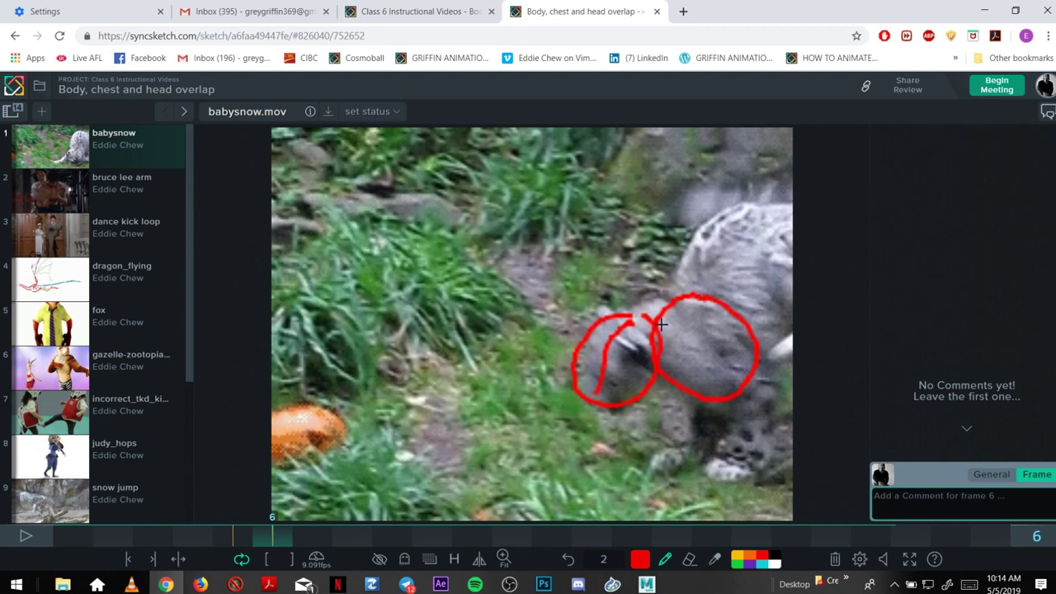
pyautogui.moveTo(734, 219)
pyautogui.mouseDown()
pyautogui.moveTo(727, 292)
pyautogui.moveTo(792, 297)
pyautogui.mouseUp()
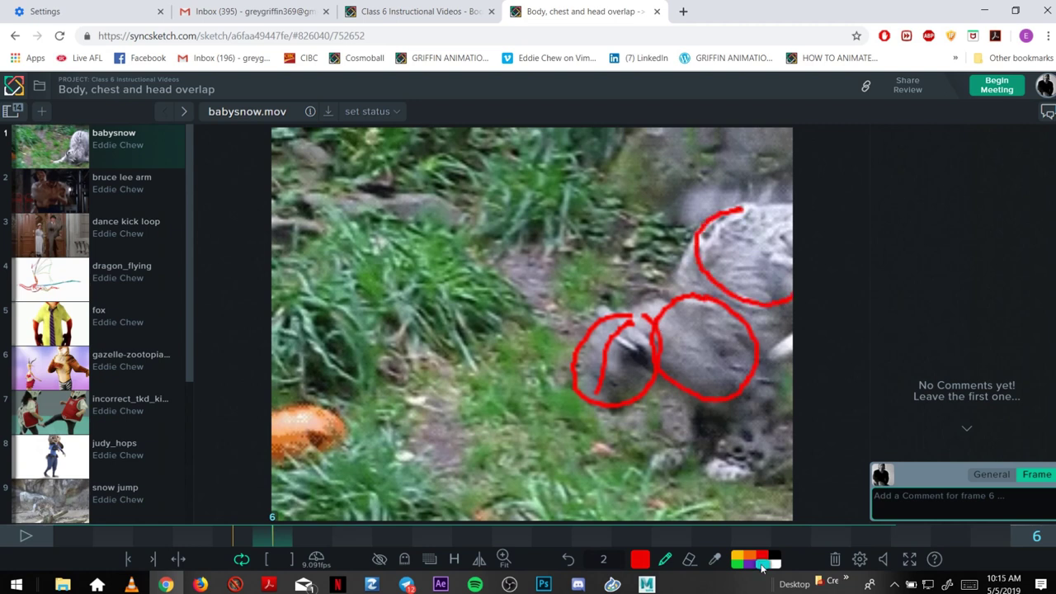
pyautogui.moveTo(593, 355)
pyautogui.mouseDown()
pyautogui.moveTo(701, 363)
pyautogui.moveTo(734, 302)
pyautogui.mouseUp()
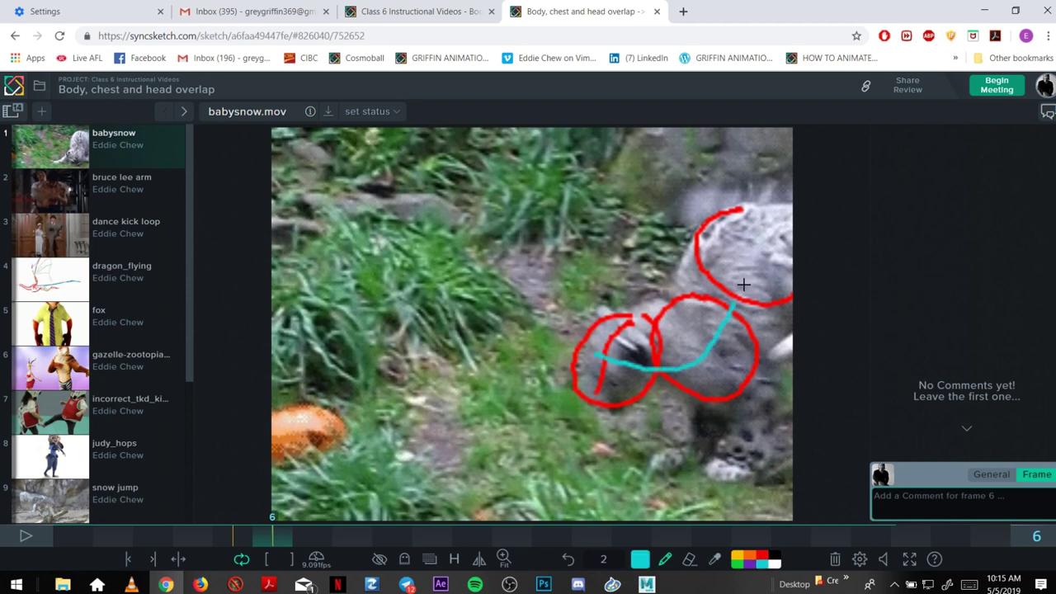
# - On frame 7, circle the leopard's chest, hips and head in red and trace the spine through all three
pyautogui.press('Right')
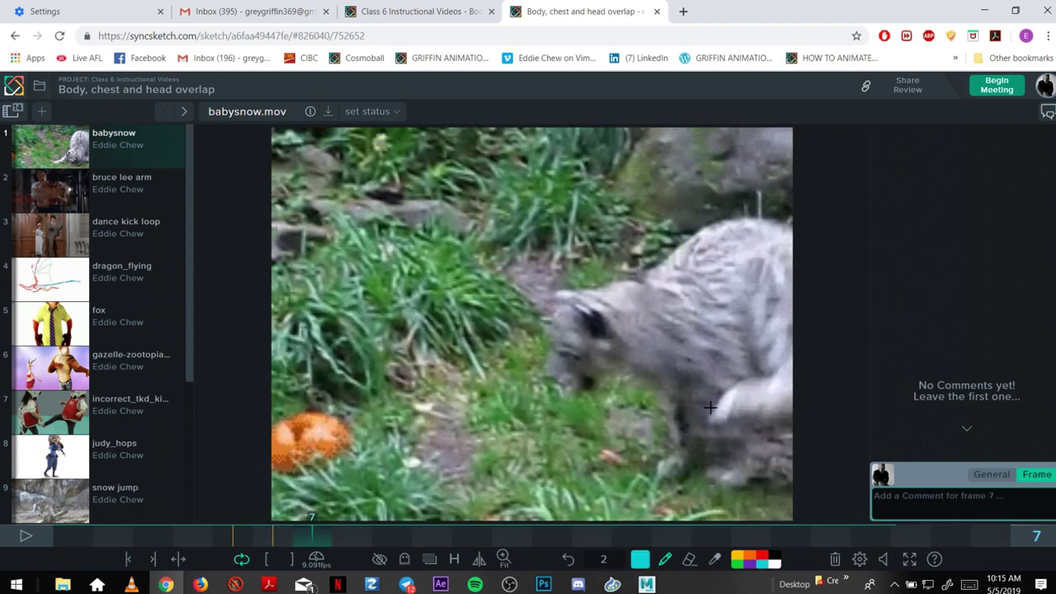
pyautogui.click(761, 555)
pyautogui.moveTo(679, 279); pyautogui.dragTo(697, 280)
pyautogui.moveTo(750, 221)
pyautogui.mouseDown()
pyautogui.moveTo(702, 266)
pyautogui.moveTo(715, 283)
pyautogui.moveTo(790, 280)
pyautogui.mouseUp()
pyautogui.moveTo(602, 303)
pyautogui.mouseDown()
pyautogui.moveTo(553, 316)
pyautogui.moveTo(612, 305)
pyautogui.mouseUp()
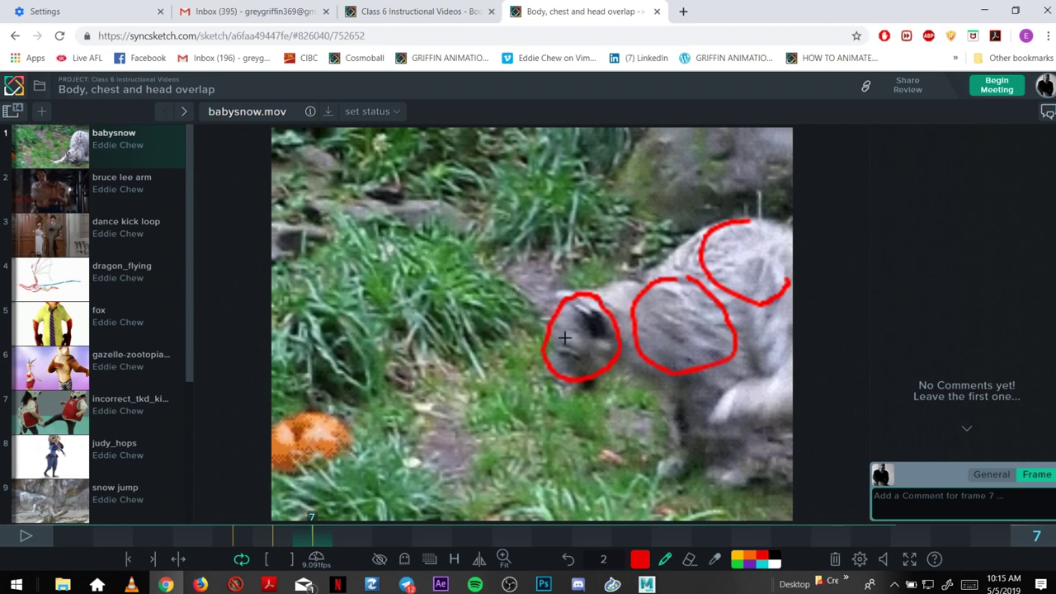
pyautogui.moveTo(565, 338)
pyautogui.mouseDown()
pyautogui.moveTo(754, 241)
pyautogui.moveTo(777, 300)
pyautogui.mouseUp()
# - Step between frames 7 and 11 to compare how the leopard's hips, chest and head move in the pounce
pyautogui.press('Right')
pyautogui.press('Right')
pyautogui.press('Right')
pyautogui.press('Right')
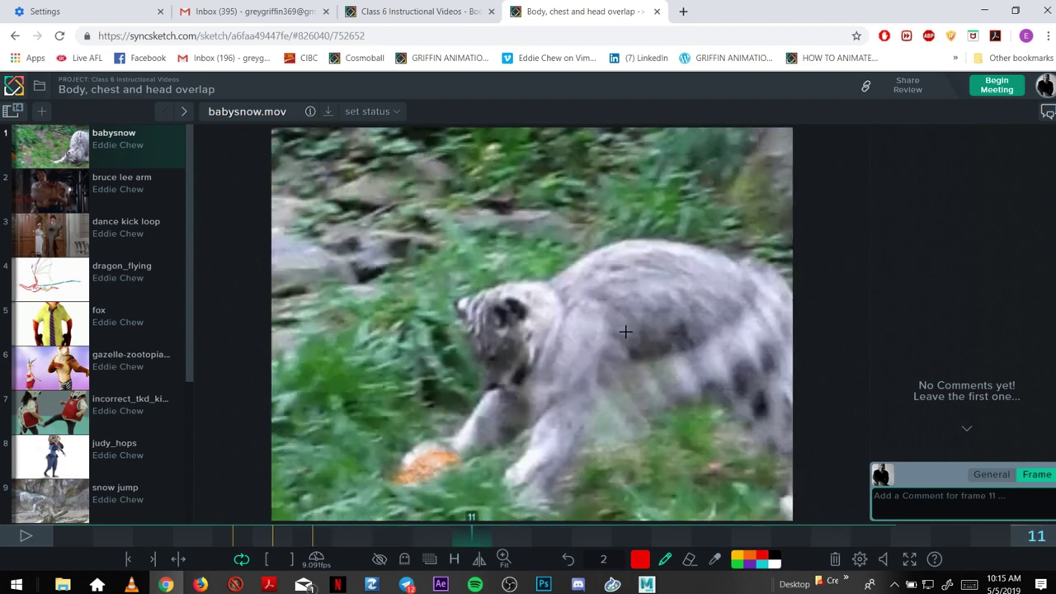
pyautogui.press('Left')
pyautogui.press('Left')
pyautogui.press('Left')
pyautogui.press('Left')
pyautogui.press('Right')
pyautogui.press('Left')
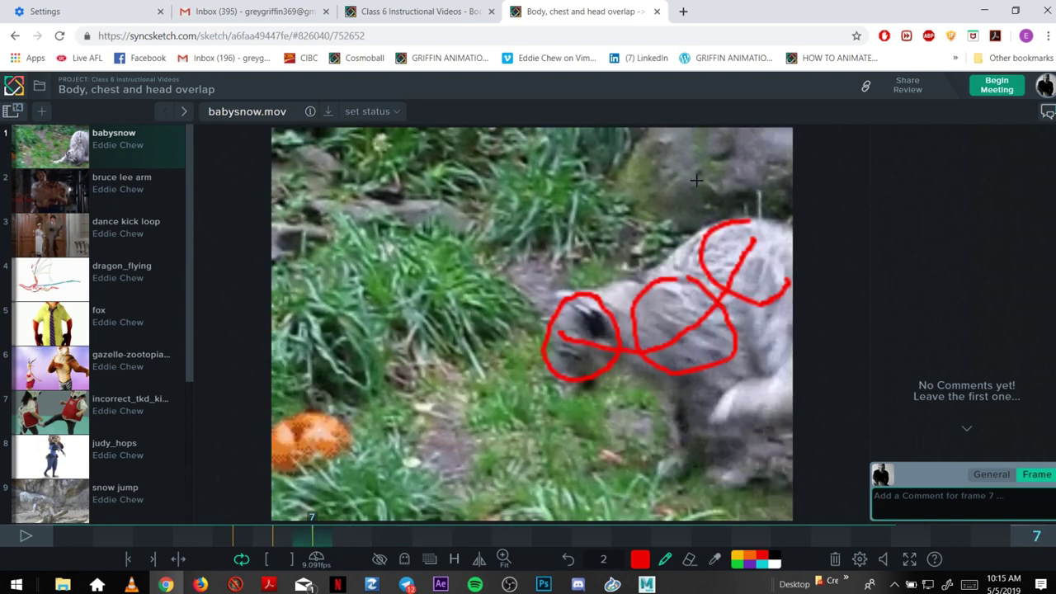
# - On frame 9, draw a red downward arrow above the hips, circle the body masses and trace the spine from head to hips
pyautogui.press('Right')
pyautogui.press('Right')
pyautogui.moveTo(739, 202); pyautogui.dragTo(775, 263)
pyautogui.moveTo(780, 322); pyautogui.dragTo(790, 445)
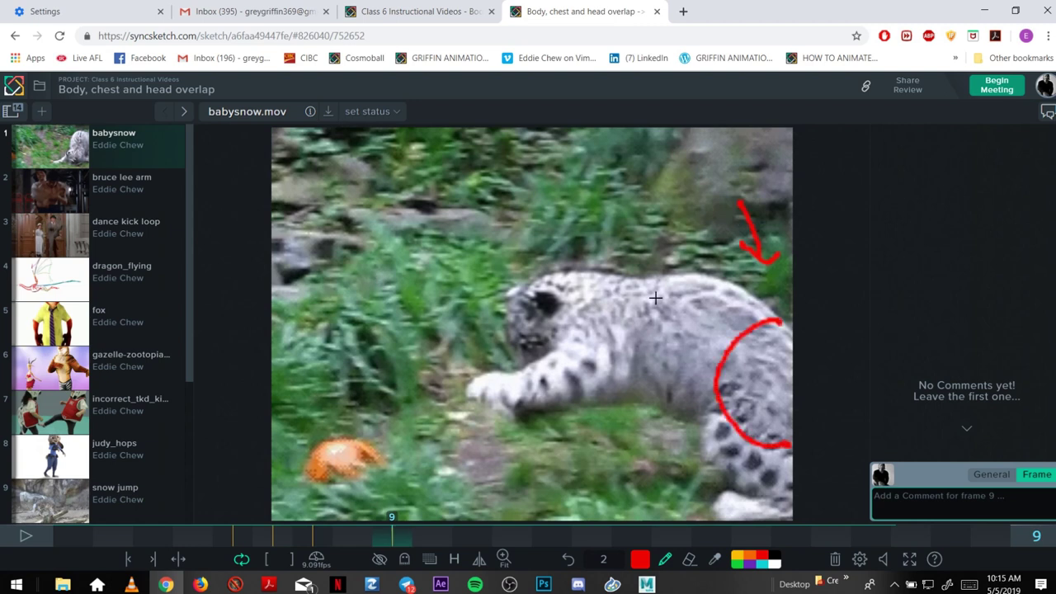
pyautogui.moveTo(661, 288)
pyautogui.mouseDown()
pyautogui.moveTo(594, 346)
pyautogui.moveTo(684, 334)
pyautogui.moveTo(664, 284)
pyautogui.mouseUp()
pyautogui.click(572, 277)
pyautogui.moveTo(537, 272)
pyautogui.mouseDown()
pyautogui.moveTo(521, 302)
pyautogui.moveTo(755, 367)
pyautogui.moveTo(763, 380)
pyautogui.mouseUp()
# - On frame 12, circle the leopard's chest and hips in red and trace the spine between them
pyautogui.press('Right')
pyautogui.press('Right')
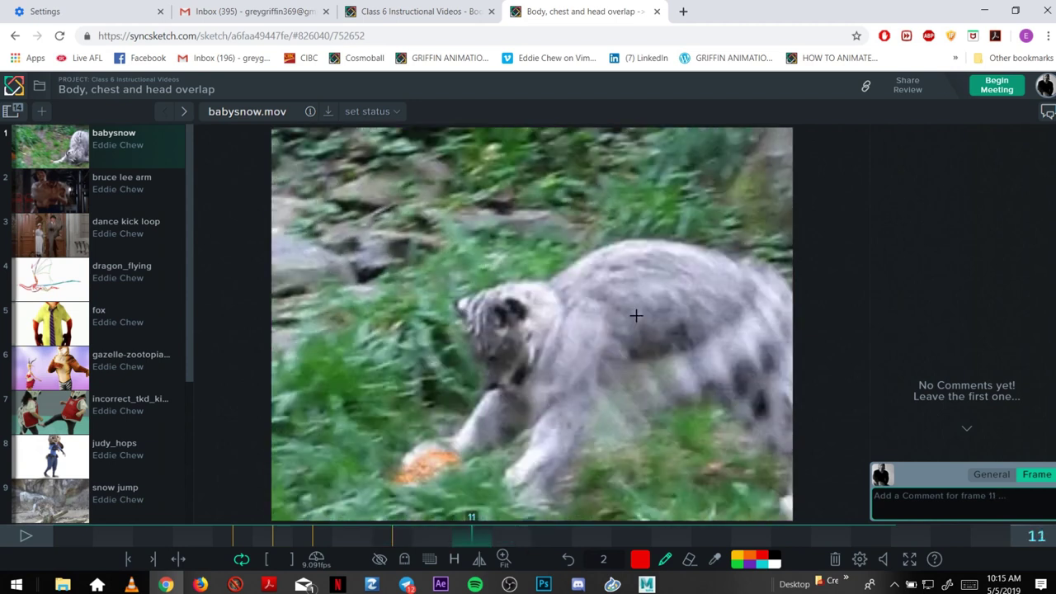
pyautogui.press('Right')
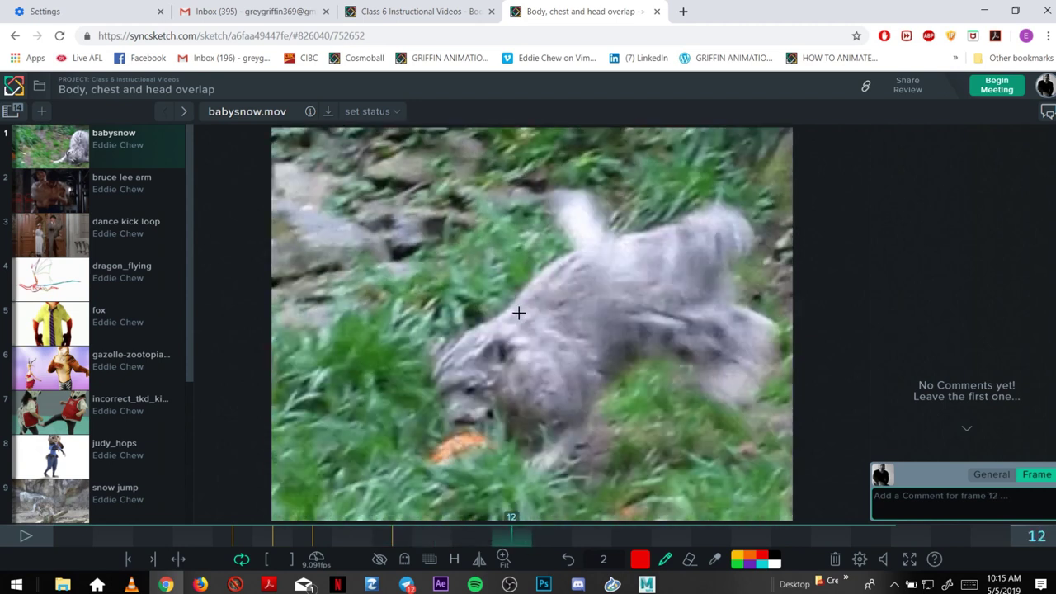
pyautogui.moveTo(518, 312); pyautogui.dragTo(582, 338)
pyautogui.moveTo(528, 303); pyautogui.dragTo(557, 320)
pyautogui.moveTo(537, 360); pyautogui.dragTo(603, 263)
pyautogui.moveTo(696, 248)
pyautogui.mouseDown()
pyautogui.moveTo(623, 307)
pyautogui.moveTo(707, 257)
pyautogui.mouseUp()
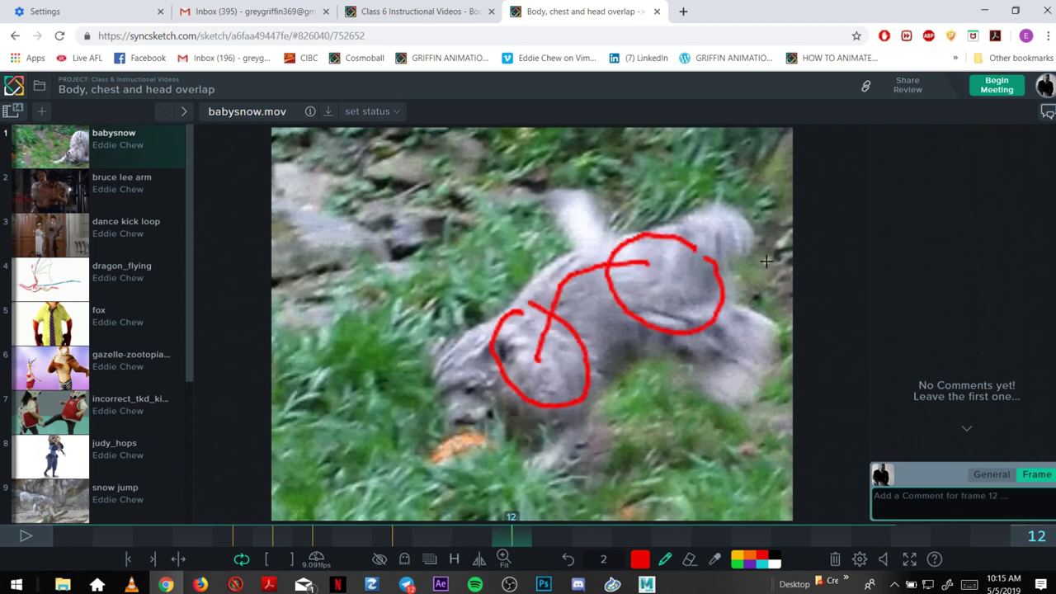
# - On frame 12, add direction marks by the hips and above the head, circle the head and connect it to the chest
pyautogui.moveTo(767, 269)
pyautogui.mouseDown()
pyautogui.moveTo(706, 222)
pyautogui.moveTo(674, 218)
pyautogui.mouseUp()
pyautogui.moveTo(435, 359); pyautogui.dragTo(484, 341)
pyautogui.moveTo(444, 404)
pyautogui.mouseDown()
pyautogui.moveTo(493, 360)
pyautogui.moveTo(499, 381)
pyautogui.moveTo(529, 356)
pyautogui.mouseUp()
pyautogui.press('Right')
pyautogui.press('Left')
pyautogui.moveTo(456, 258)
pyautogui.mouseDown()
pyautogui.moveTo(454, 316)
pyautogui.moveTo(474, 308)
pyautogui.mouseUp()
# - On frame 16, circle the rolling leopard's chest and head in red
pyautogui.press('Right')
pyautogui.press('Right')
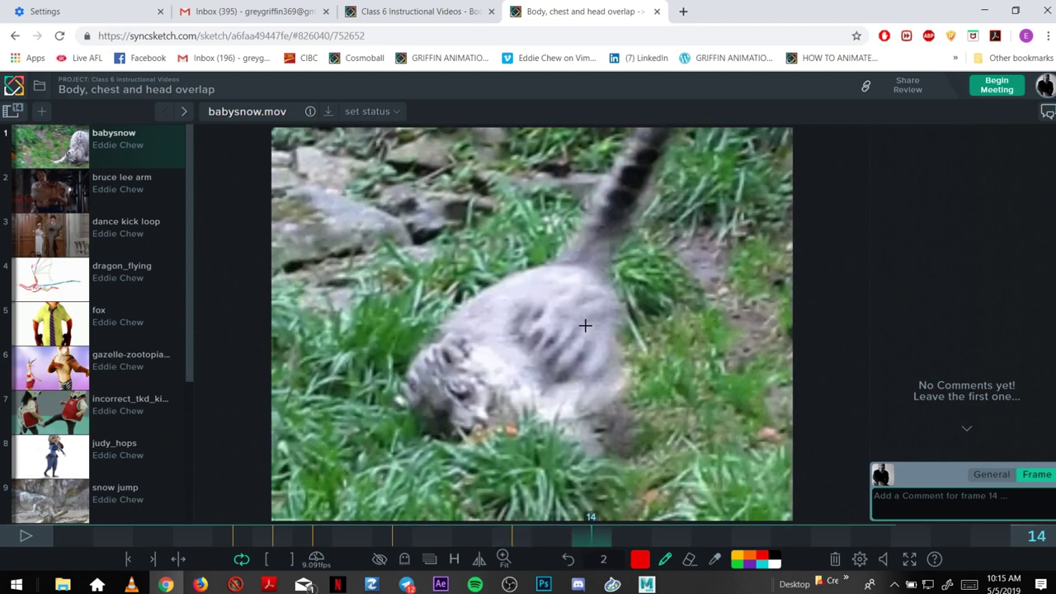
pyautogui.press('Right')
pyautogui.press('Right')
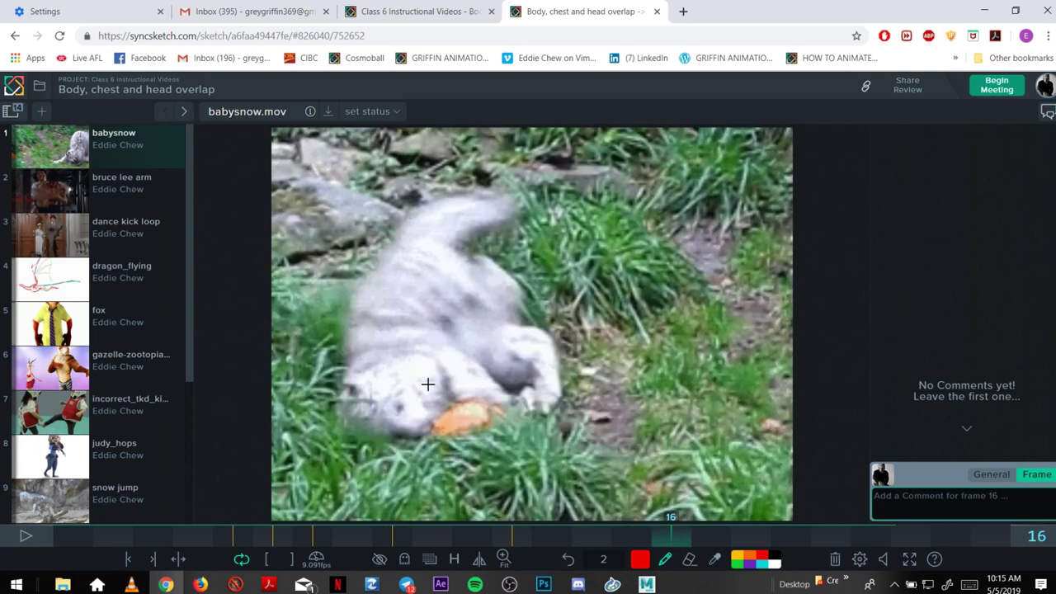
pyautogui.moveTo(361, 313); pyautogui.dragTo(394, 310)
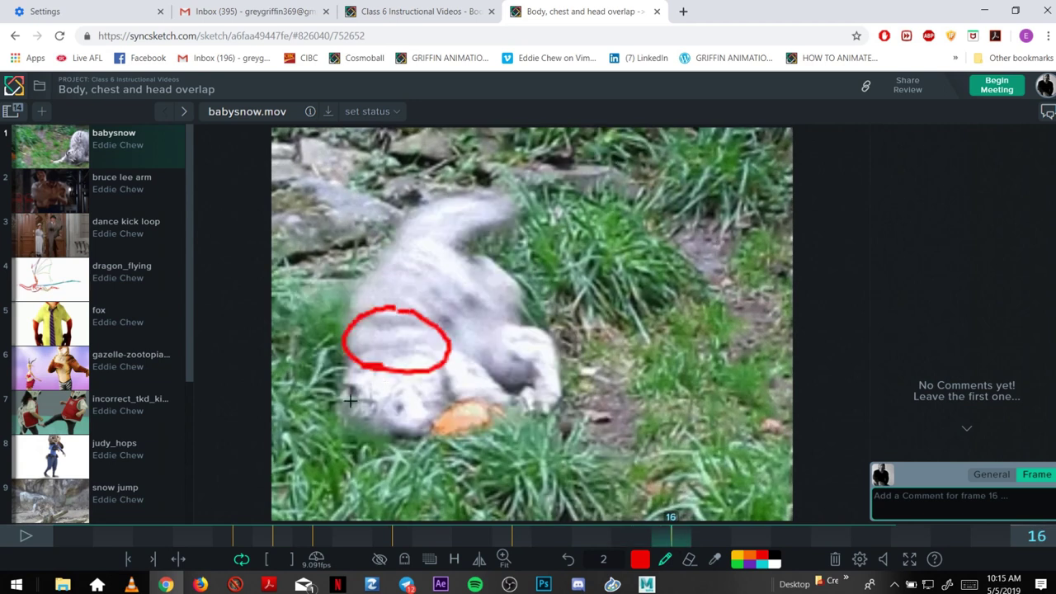
pyautogui.moveTo(350, 400)
pyautogui.mouseDown()
pyautogui.moveTo(446, 418)
pyautogui.moveTo(419, 376)
pyautogui.mouseUp()
# - Compare frames 15 to 18, and on frame 17 circle the hips in red with an arrow pointing towards them
pyautogui.press('Right')
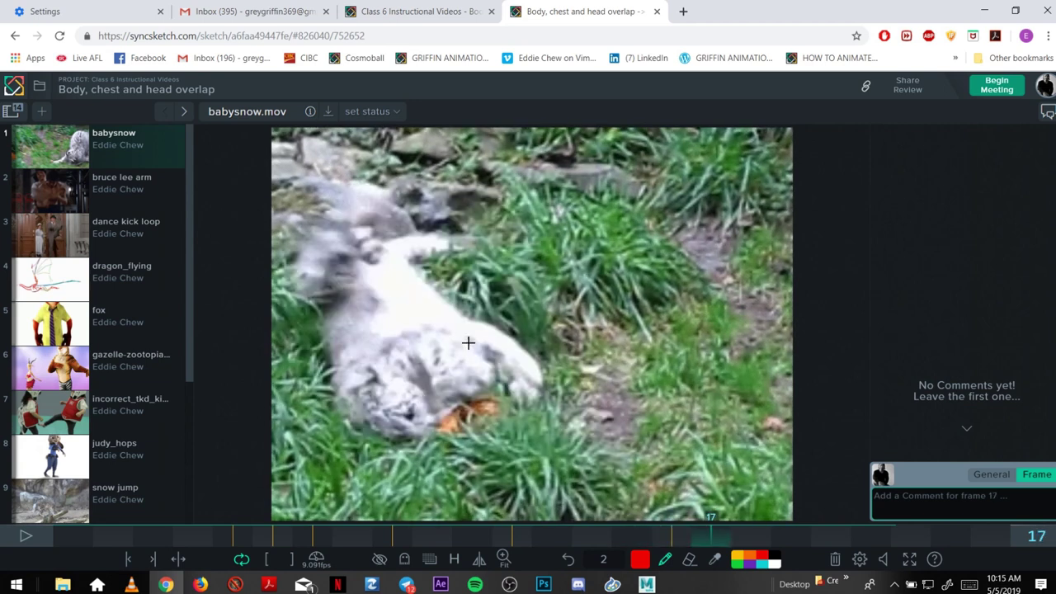
pyautogui.press('Right')
pyautogui.press('Left')
pyautogui.press('Left')
pyautogui.press('Left')
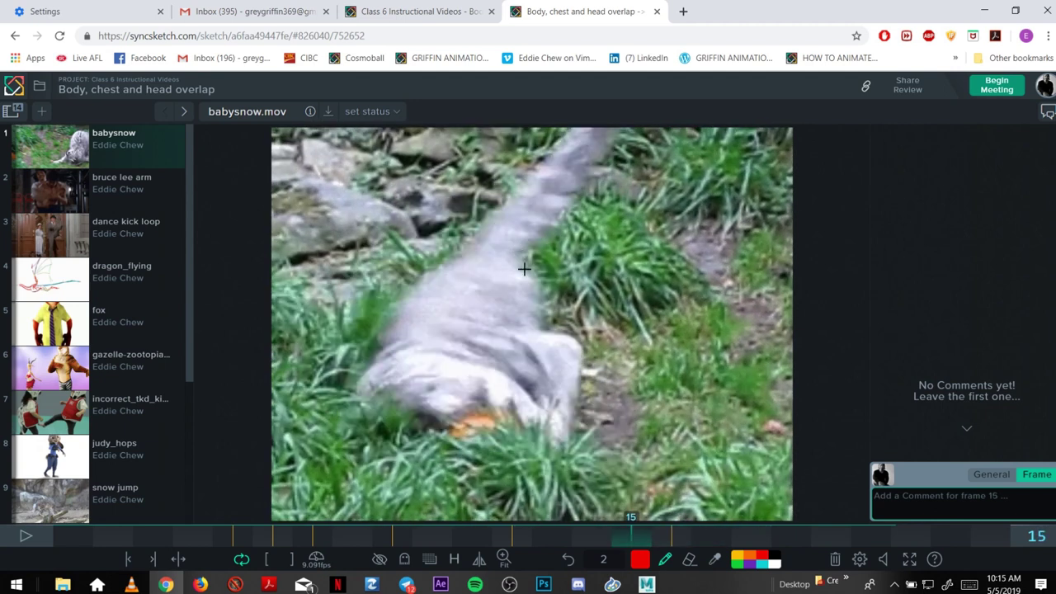
pyautogui.press('Right')
pyautogui.press('Right')
pyautogui.moveTo(548, 262)
pyautogui.mouseDown()
pyautogui.moveTo(447, 247)
pyautogui.moveTo(456, 269)
pyautogui.mouseUp()
pyautogui.moveTo(363, 231)
pyautogui.mouseDown()
pyautogui.moveTo(349, 298)
pyautogui.moveTo(403, 238)
pyautogui.mouseUp()
# - Add a red mark beside the hips on frame 16 and mark the chest and head area on frame 17
pyautogui.press('Left')
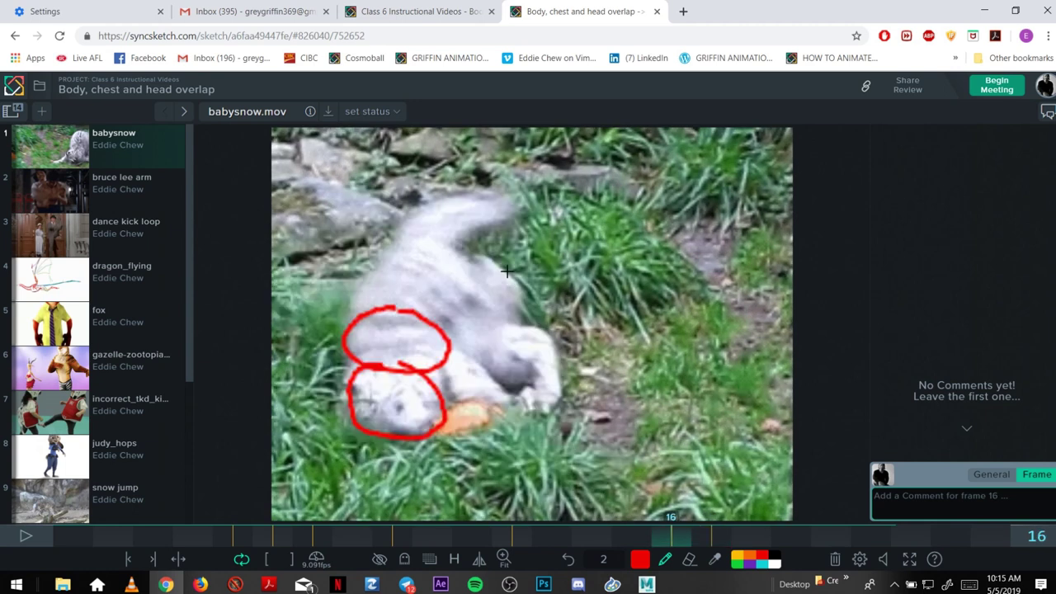
pyautogui.moveTo(507, 270)
pyautogui.mouseDown()
pyautogui.moveTo(408, 252)
pyautogui.moveTo(494, 327)
pyautogui.moveTo(441, 264)
pyautogui.mouseUp()
pyautogui.press('Right')
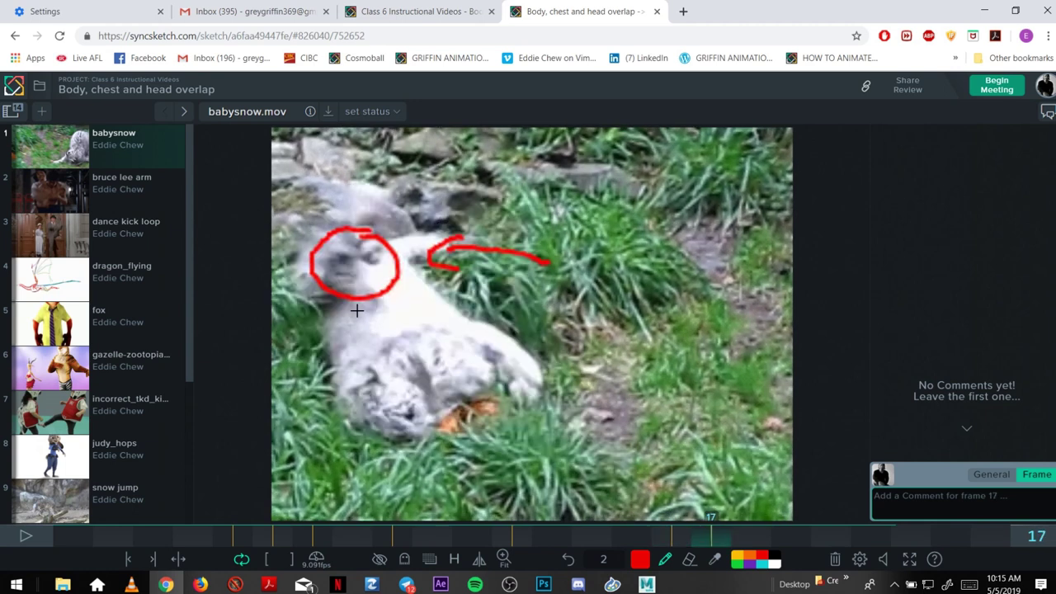
pyautogui.press('Right')
pyautogui.press('Left')
pyautogui.moveTo(406, 332)
pyautogui.mouseDown()
pyautogui.moveTo(366, 330)
pyautogui.moveTo(432, 354)
pyautogui.moveTo(412, 358)
pyautogui.moveTo(382, 425)
pyautogui.mouseUp()
# - On frame 18, circle the leopard's hips, chest and head in red and trace the spine through them
pyautogui.press('Right')
pyautogui.moveTo(337, 225); pyautogui.dragTo(350, 239)
pyautogui.moveTo(413, 298)
pyautogui.mouseDown()
pyautogui.moveTo(377, 290)
pyautogui.moveTo(410, 311)
pyautogui.moveTo(401, 303)
pyautogui.mouseUp()
pyautogui.moveTo(419, 361)
pyautogui.mouseDown()
pyautogui.moveTo(392, 433)
pyautogui.moveTo(414, 367)
pyautogui.mouseUp()
pyautogui.moveTo(392, 409)
pyautogui.mouseDown()
pyautogui.moveTo(357, 315)
pyautogui.moveTo(307, 252)
pyautogui.moveTo(386, 402)
pyautogui.moveTo(443, 292)
pyautogui.mouseUp()
# - Step and scrub through the annotated babysnow frames up to frame 19 to review the overlap through the roll
pyautogui.press('Left')
pyautogui.press('Left')
pyautogui.press('Left')
pyautogui.press('Right')
pyautogui.press('Right')
pyautogui.press('Right')
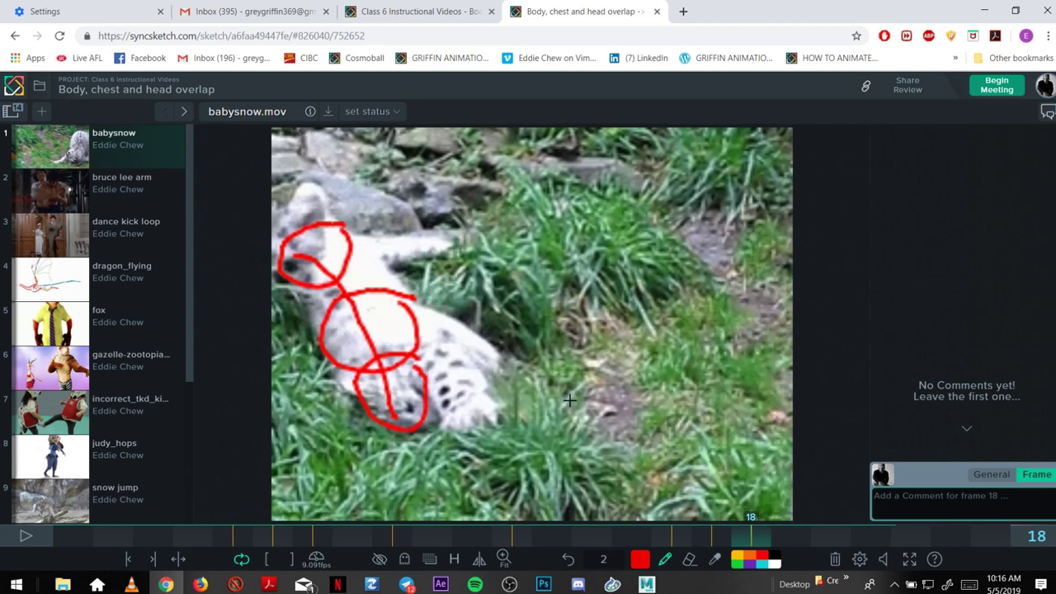
pyautogui.press('Right')
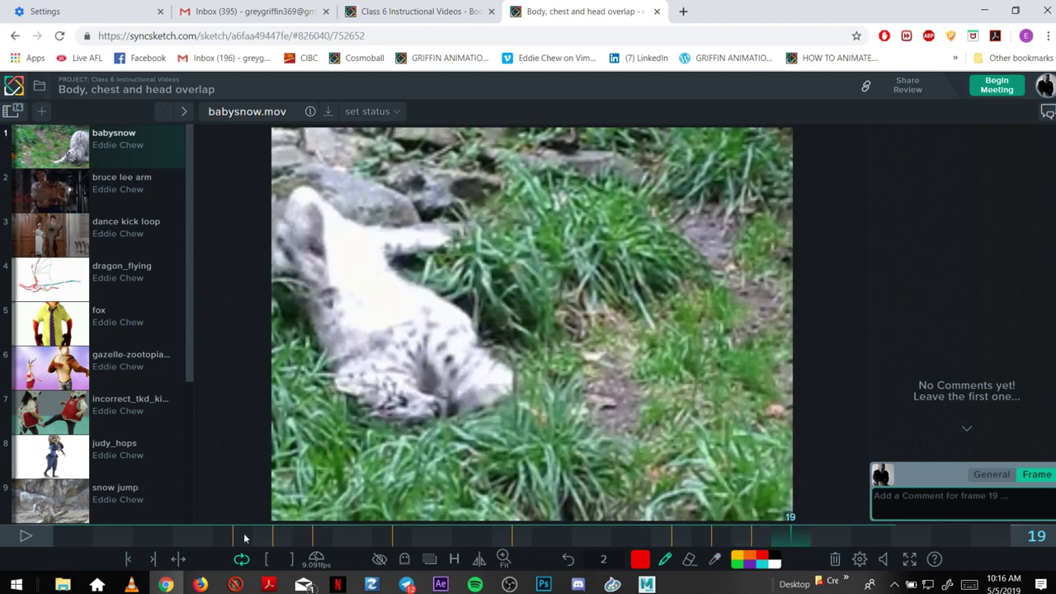
pyautogui.moveTo(244, 538)
pyautogui.mouseDown()
pyautogui.moveTo(726, 561)
pyautogui.moveTo(752, 556)
pyautogui.moveTo(682, 555)
pyautogui.moveTo(865, 551)
pyautogui.moveTo(870, 540)
pyautogui.moveTo(368, 533)
pyautogui.moveTo(786, 530)
pyautogui.moveTo(551, 532)
pyautogui.mouseUp()
pyautogui.moveTo(229, 518)
pyautogui.mouseDown()
pyautogui.moveTo(730, 523)
pyautogui.moveTo(790, 535)
pyautogui.mouseUp()
pyautogui.click(791, 529)
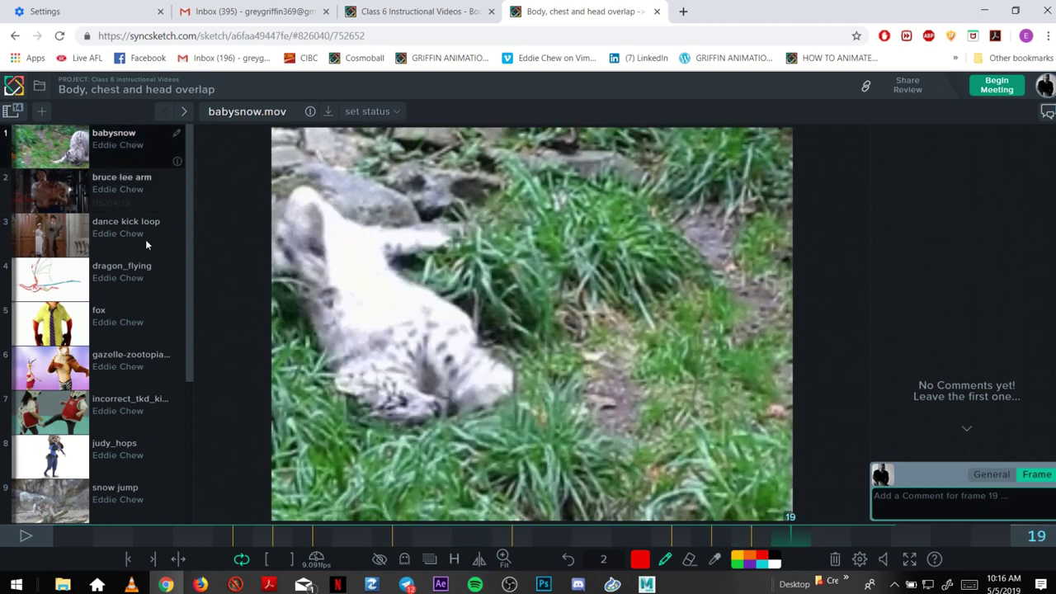
# - Open the snow jump clip, scrub through its first half and play it
pyautogui.scroll(-3, 188, 378)
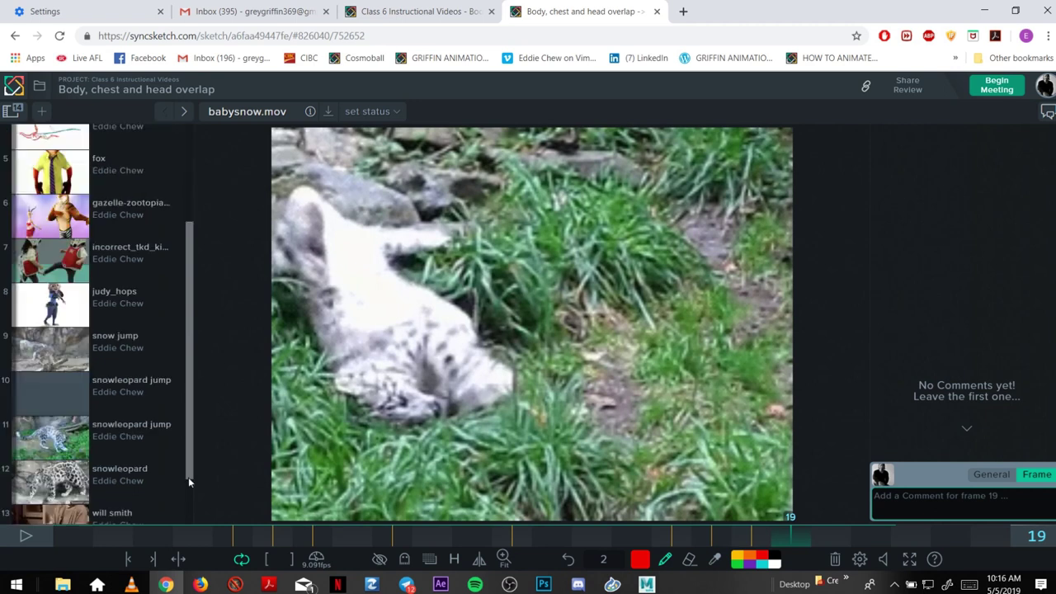
pyautogui.click(62, 326)
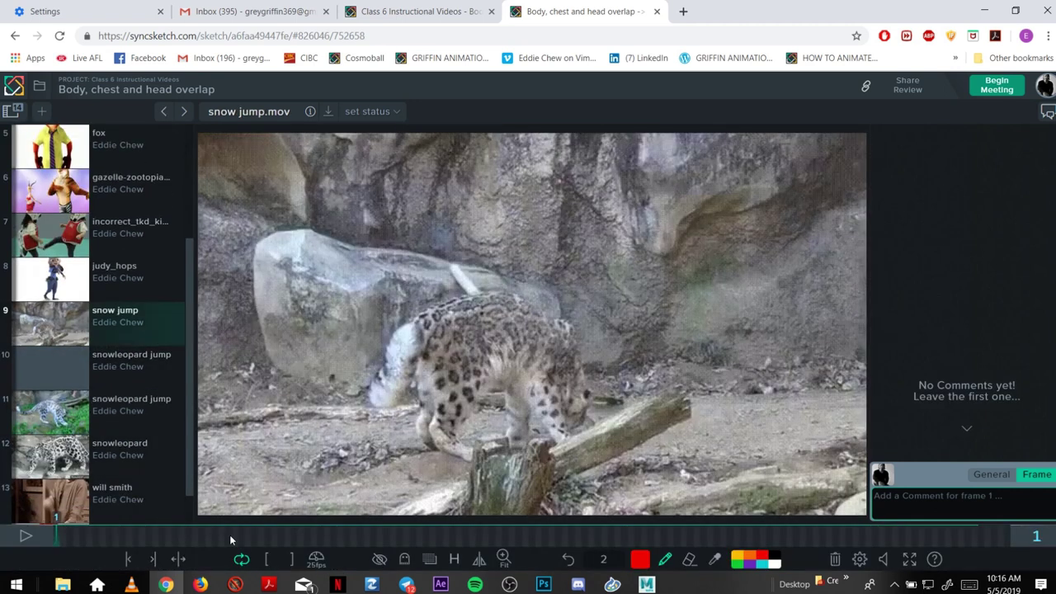
pyautogui.moveTo(229, 535); pyautogui.dragTo(568, 536)
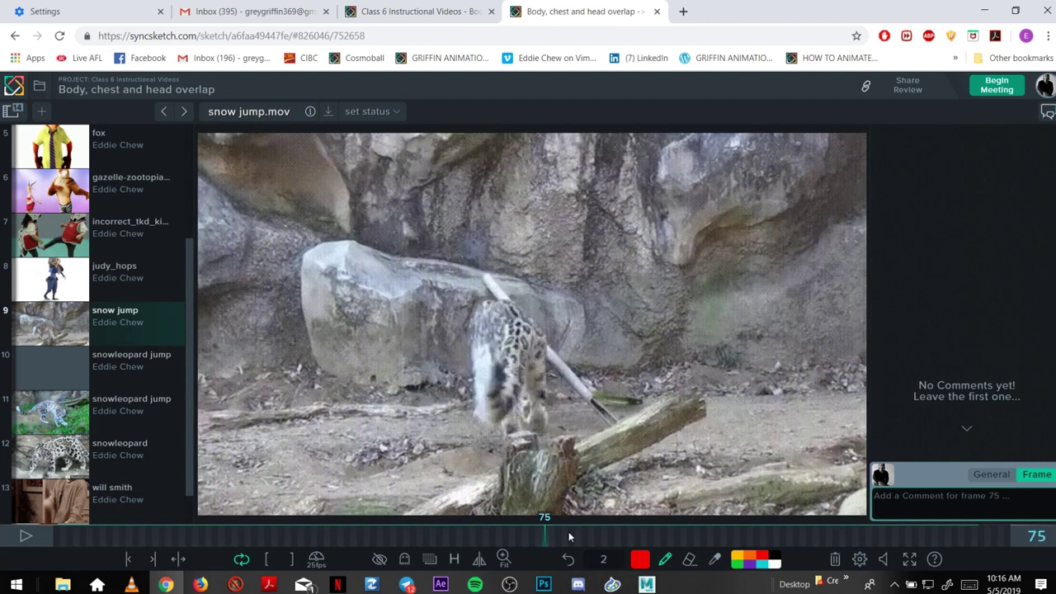
pyautogui.press('space')
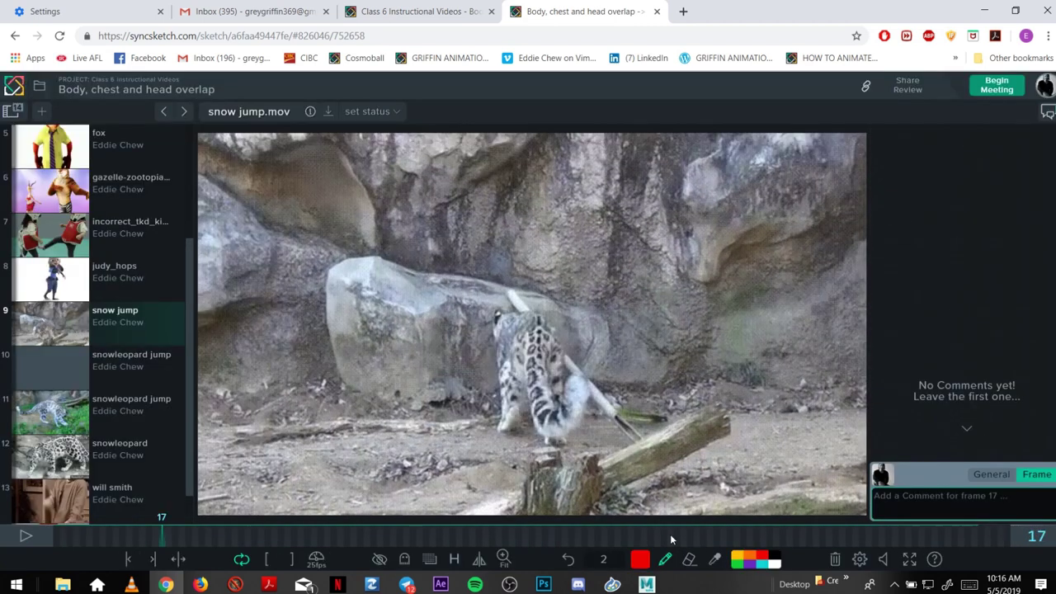
# - Scrub to the leopard's turn and step back and forth around frame 123 to examine the body before the jump
pyautogui.moveTo(669, 533); pyautogui.dragTo(861, 534)
pyautogui.press('Right')
pyautogui.press('Right')
pyautogui.press('Right')
pyautogui.press('Right')
pyautogui.press('Left')
pyautogui.press('Left')
pyautogui.press('Left')
pyautogui.press('Left')
pyautogui.press('Left')
pyautogui.press('Right')
pyautogui.press('Right')
pyautogui.press('Left')
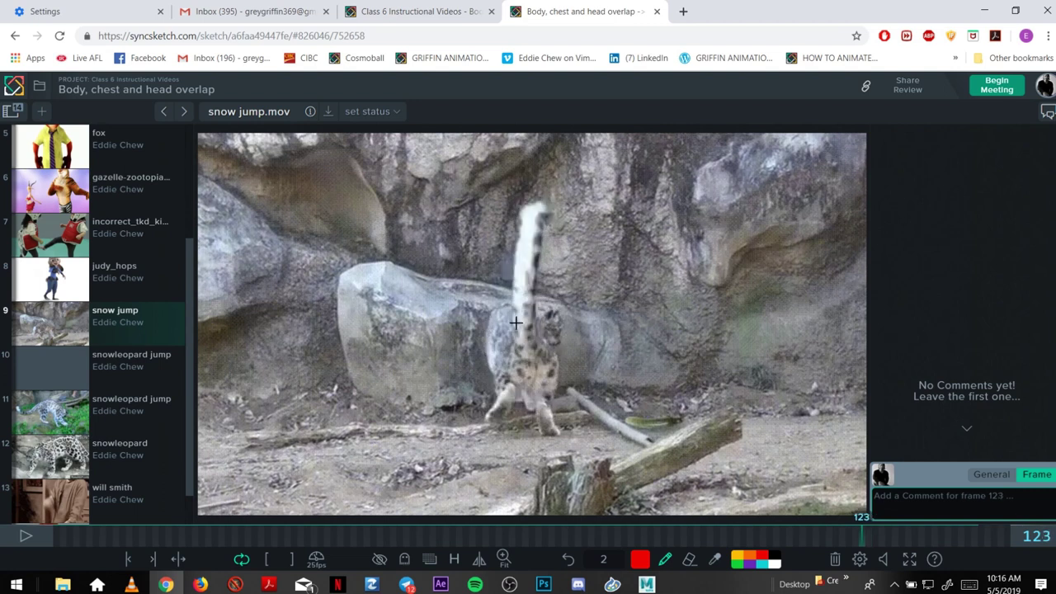
# - Mark the leopard's body on frame 123; on frame 126, circle the hips, trace the hind legs and draw an arrow towards the hips
pyautogui.moveTo(515, 323)
pyautogui.mouseDown()
pyautogui.moveTo(540, 330)
pyautogui.moveTo(545, 345)
pyautogui.mouseUp()
pyautogui.moveTo(564, 265); pyautogui.dragTo(541, 301)
pyautogui.press('Right')
pyautogui.press('Right')
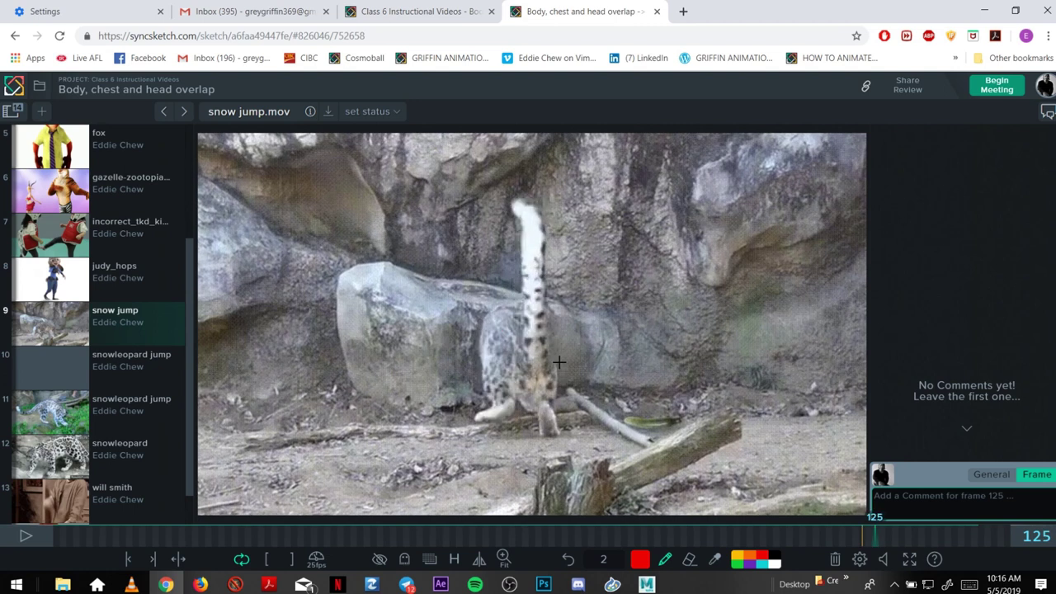
pyautogui.press('Right')
pyautogui.moveTo(545, 371)
pyautogui.mouseDown()
pyautogui.moveTo(524, 360)
pyautogui.moveTo(487, 401)
pyautogui.moveTo(540, 400)
pyautogui.mouseUp()
pyautogui.moveTo(475, 401)
pyautogui.mouseDown()
pyautogui.moveTo(481, 439)
pyautogui.moveTo(546, 423)
pyautogui.moveTo(604, 427)
pyautogui.moveTo(560, 404)
pyautogui.mouseUp()
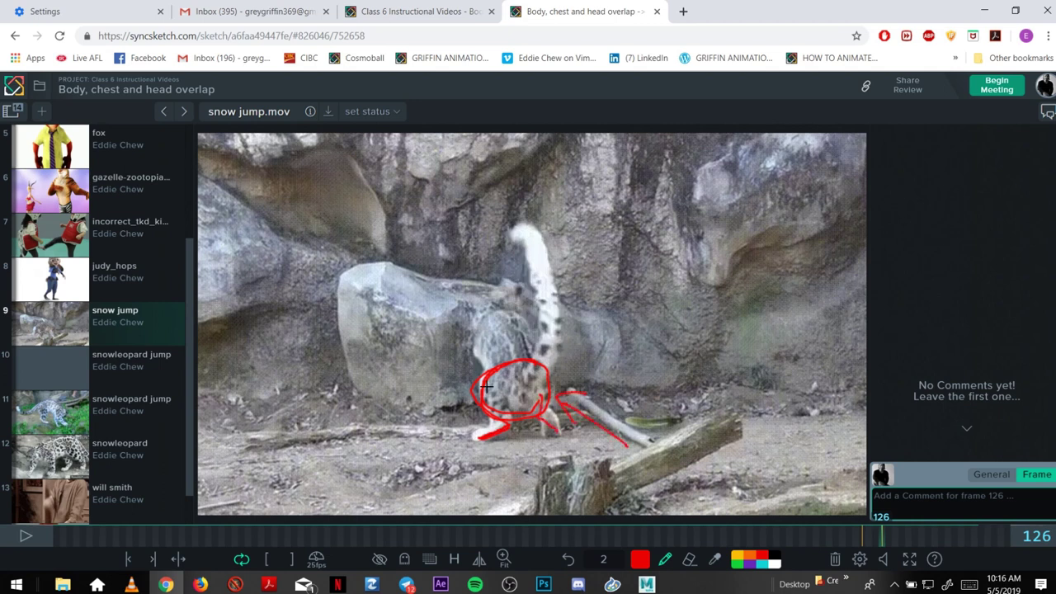
pyautogui.moveTo(487, 386)
pyautogui.mouseDown()
pyautogui.moveTo(430, 383)
pyautogui.moveTo(453, 396)
pyautogui.mouseUp()
pyautogui.moveTo(562, 308); pyautogui.dragTo(546, 363)
# - Step between frames 126 and 129 to compare the leopard's hips, torso and head as it rises
pyautogui.press('Right')
pyautogui.press('Right')
pyautogui.press('Right')
pyautogui.press('Right')
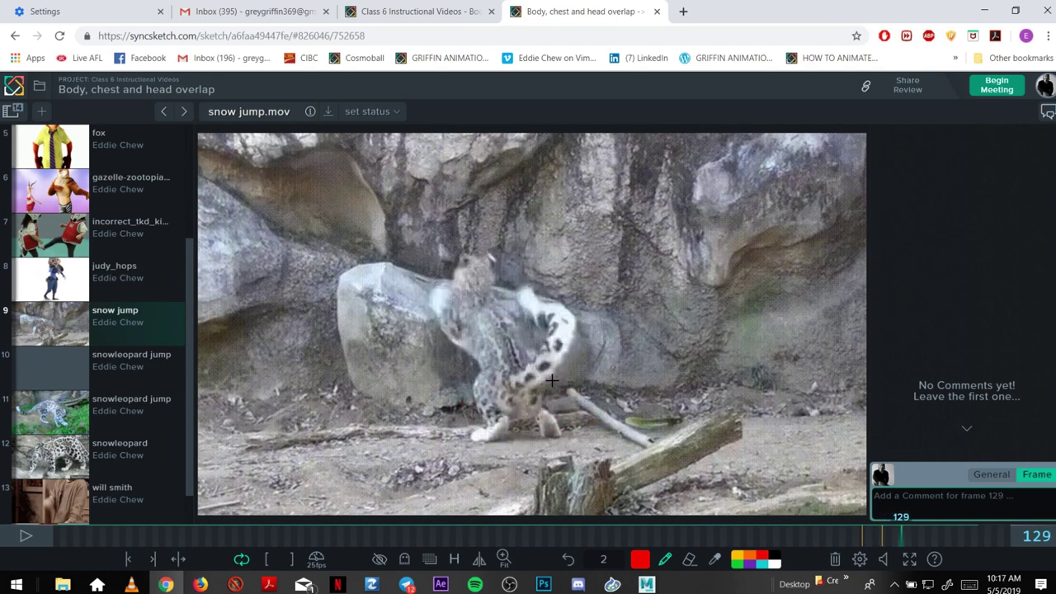
pyautogui.press('Left')
pyautogui.press('Left')
pyautogui.press('Left')
pyautogui.press('Left')
pyautogui.press('Right')
pyautogui.press('Right')
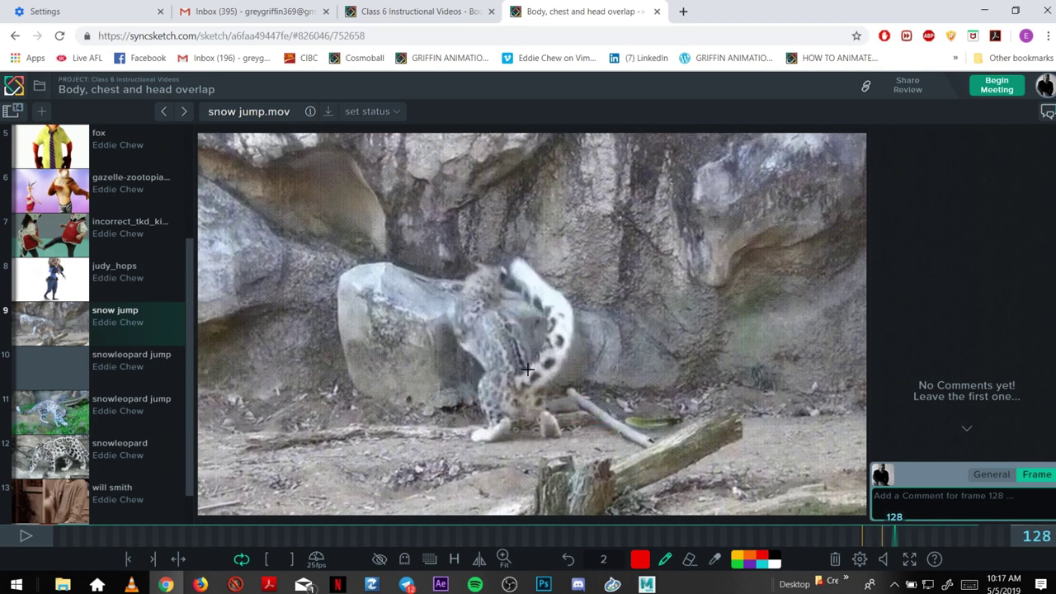
# - On frame 128, circle the leopard's hips and head in red, trace the spine and outline both sides of the torso
pyautogui.moveTo(528, 368)
pyautogui.mouseDown()
pyautogui.moveTo(481, 302)
pyautogui.moveTo(491, 276)
pyautogui.moveTo(495, 303)
pyautogui.moveTo(491, 278)
pyautogui.moveTo(477, 312)
pyautogui.moveTo(514, 374)
pyautogui.moveTo(526, 364)
pyautogui.moveTo(483, 395)
pyautogui.moveTo(606, 424)
pyautogui.moveTo(500, 319)
pyautogui.mouseUp()
pyautogui.click(688, 559)
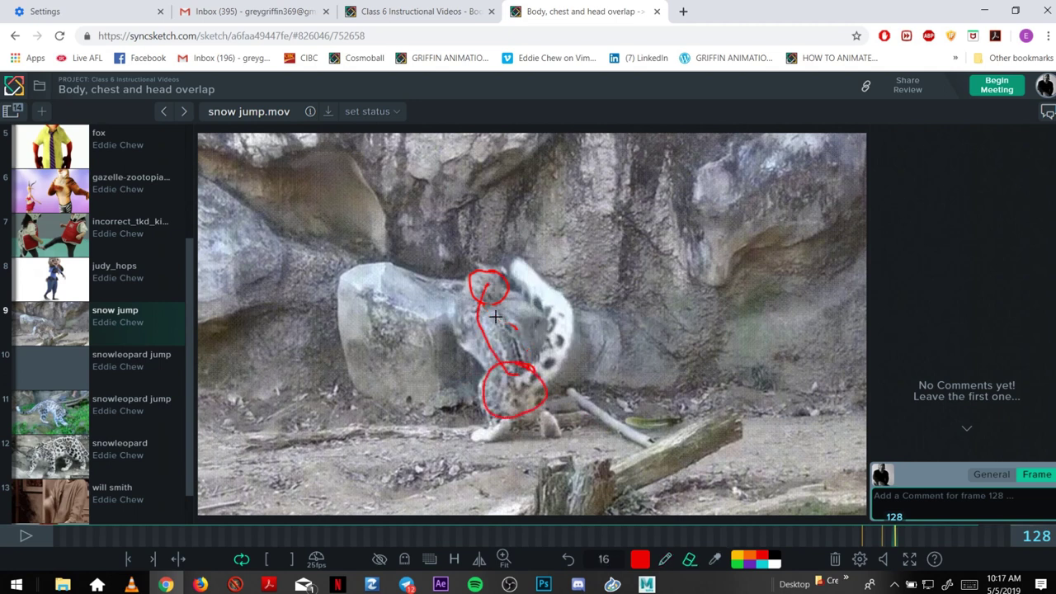
pyautogui.click(665, 560)
pyautogui.moveTo(462, 298); pyautogui.dragTo(478, 382)
pyautogui.moveTo(502, 310); pyautogui.dragTo(532, 358)
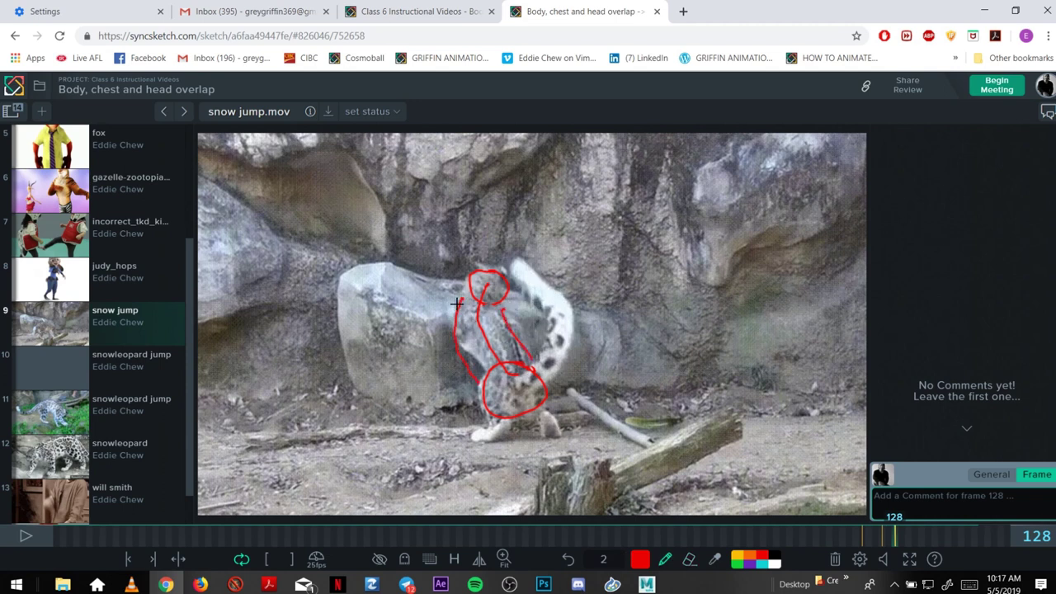
# - On frame 128, extend the torso outline to the leopard's head and hips, and draw an arrow towards the hips
pyautogui.moveTo(456, 303); pyautogui.dragTo(475, 280)
pyautogui.moveTo(500, 316); pyautogui.dragTo(510, 297)
pyautogui.moveTo(535, 366); pyautogui.dragTo(549, 384)
pyautogui.moveTo(617, 387)
pyautogui.mouseDown()
pyautogui.moveTo(560, 365)
pyautogui.moveTo(571, 379)
pyautogui.mouseUp()
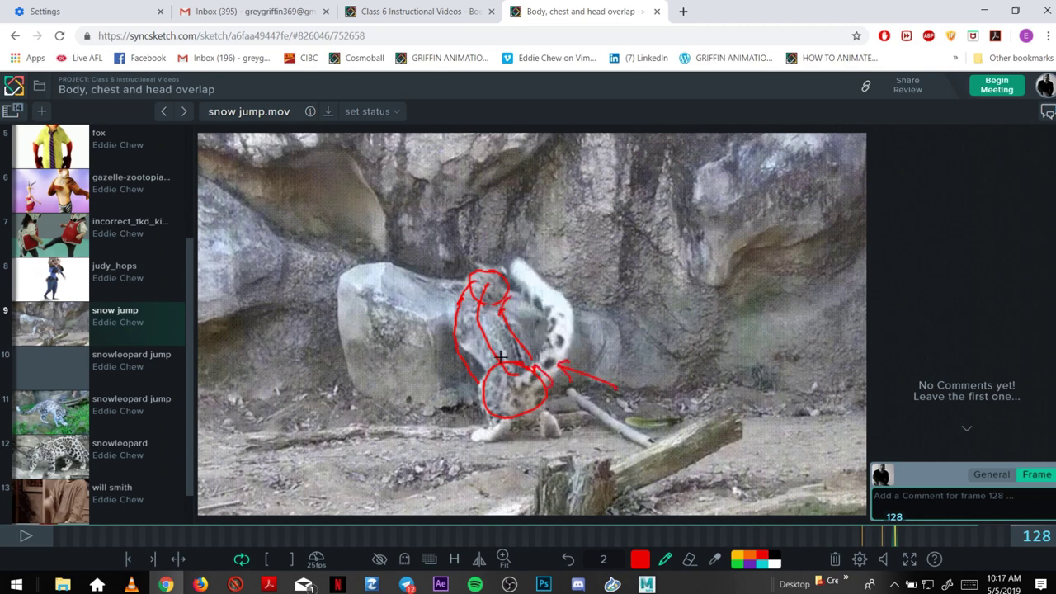
pyautogui.moveTo(481, 342)
pyautogui.mouseDown()
pyautogui.moveTo(487, 292)
pyautogui.moveTo(477, 328)
pyautogui.mouseUp()
# - Advance to frame 132 and draw a red stroke from the leopard's hips up the back to the neck
pyautogui.press('Right')
pyautogui.press('Right')
pyautogui.press('Right')
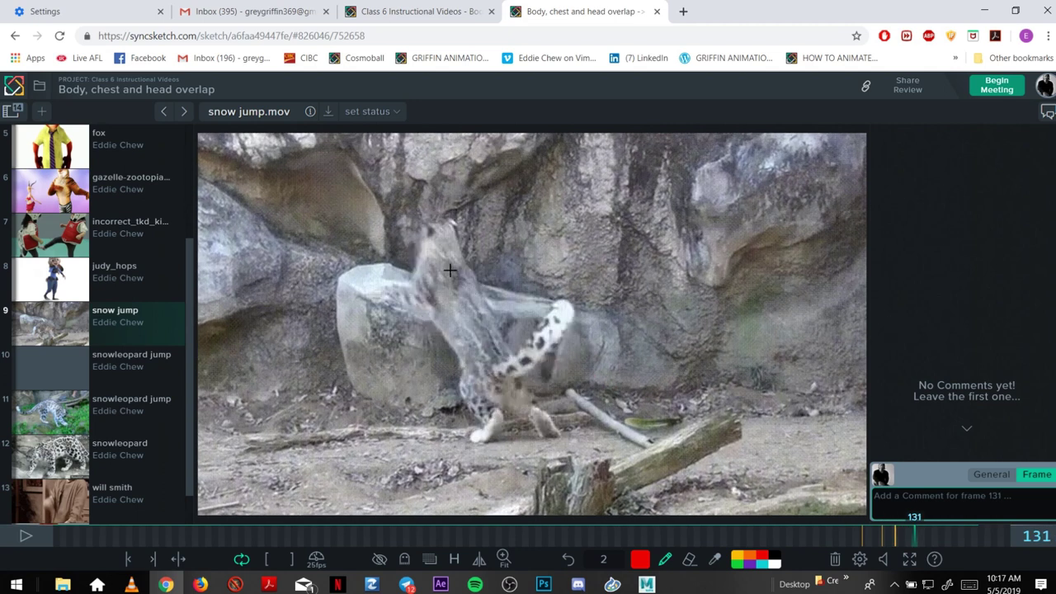
pyautogui.press('Left')
pyautogui.press('Right')
pyautogui.press('Right')
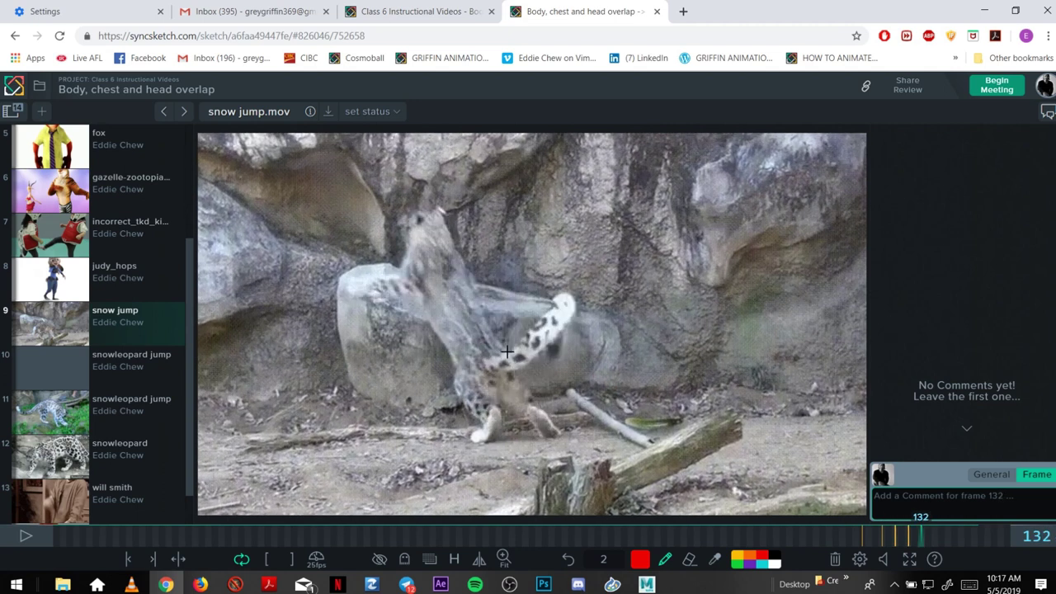
pyautogui.moveTo(501, 353)
pyautogui.mouseDown()
pyautogui.moveTo(467, 379)
pyautogui.moveTo(521, 375)
pyautogui.moveTo(483, 349)
pyautogui.moveTo(439, 290)
pyautogui.moveTo(461, 270)
pyautogui.moveTo(437, 246)
pyautogui.moveTo(409, 285)
pyautogui.moveTo(449, 264)
pyautogui.moveTo(446, 233)
pyautogui.moveTo(416, 219)
pyautogui.moveTo(452, 229)
pyautogui.mouseUp()
# - Step back and forth around frame 134, and mark the leopard's belly and chest-to-hip line on frame 138
pyautogui.press('Right')
pyautogui.press('Right')
pyautogui.press('Right')
pyautogui.press('Right')
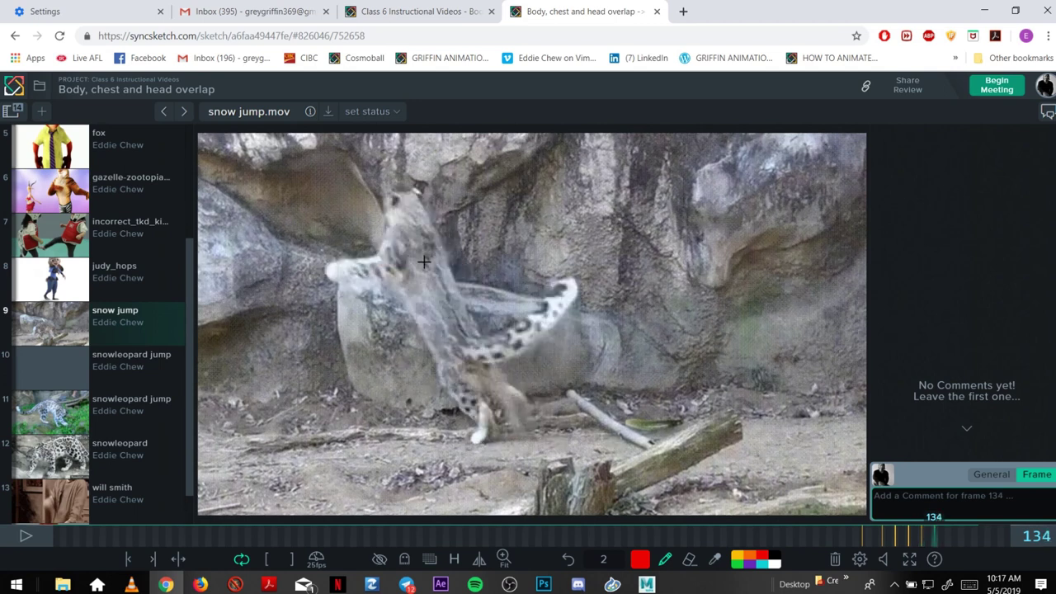
pyautogui.press('Left')
pyautogui.press('Left')
pyautogui.press('Right')
pyautogui.press('Right')
pyautogui.press('Right')
pyautogui.press('Right')
pyautogui.moveTo(430, 342)
pyautogui.mouseDown()
pyautogui.moveTo(399, 383)
pyautogui.moveTo(431, 345)
pyautogui.mouseUp()
pyautogui.moveTo(376, 235)
pyautogui.mouseDown()
pyautogui.moveTo(350, 256)
pyautogui.moveTo(394, 276)
pyautogui.moveTo(382, 230)
pyautogui.moveTo(353, 242)
pyautogui.moveTo(343, 216)
pyautogui.moveTo(335, 221)
pyautogui.moveTo(383, 258)
pyautogui.moveTo(408, 299)
pyautogui.moveTo(416, 375)
pyautogui.mouseUp()
# - Replay the snow jump clip, return to the end of the leap, and mark the leopard's hind leg and torso on frame 143
pyautogui.press('space')
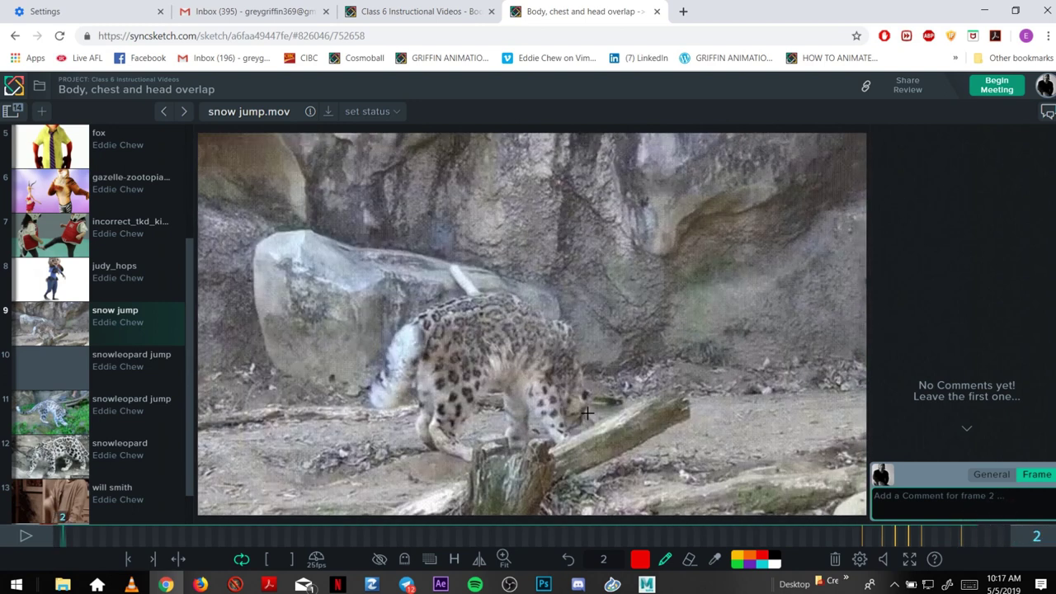
pyautogui.press('Left')
pyautogui.press('Left')
pyautogui.moveTo(888, 537)
pyautogui.mouseDown()
pyautogui.moveTo(1000, 545)
pyautogui.moveTo(967, 536)
pyautogui.mouseUp()
pyautogui.press('Right')
pyautogui.press('Right')
pyautogui.press('Right')
pyautogui.press('Right')
pyautogui.press('Right')
pyautogui.press('Left')
pyautogui.press('Right')
pyautogui.moveTo(449, 413)
pyautogui.mouseDown()
pyautogui.moveTo(411, 426)
pyautogui.moveTo(424, 460)
pyautogui.moveTo(466, 441)
pyautogui.moveTo(456, 419)
pyautogui.moveTo(435, 437)
pyautogui.moveTo(447, 463)
pyautogui.moveTo(425, 446)
pyautogui.moveTo(436, 424)
pyautogui.moveTo(396, 366)
pyautogui.moveTo(401, 344)
pyautogui.moveTo(397, 359)
pyautogui.moveTo(421, 337)
pyautogui.moveTo(402, 310)
pyautogui.moveTo(375, 333)
pyautogui.moveTo(398, 349)
pyautogui.mouseUp()
pyautogui.moveTo(406, 307)
pyautogui.mouseDown()
pyautogui.moveTo(396, 278)
pyautogui.moveTo(365, 283)
pyautogui.moveTo(384, 312)
pyautogui.mouseUp()
# - Step and scrub around frames 142 to 145 to compare the leopard's torso, head and tail
pyautogui.press('Left')
pyautogui.press('Left')
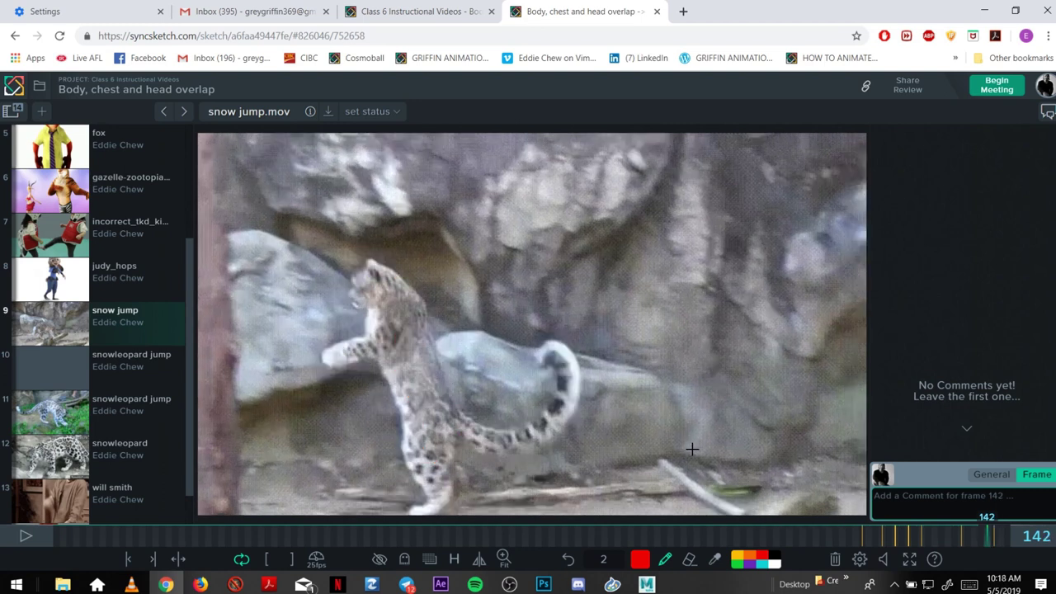
pyautogui.press('Right')
pyautogui.press('Right')
pyautogui.press('Right')
pyautogui.press('Right')
pyautogui.press('Left')
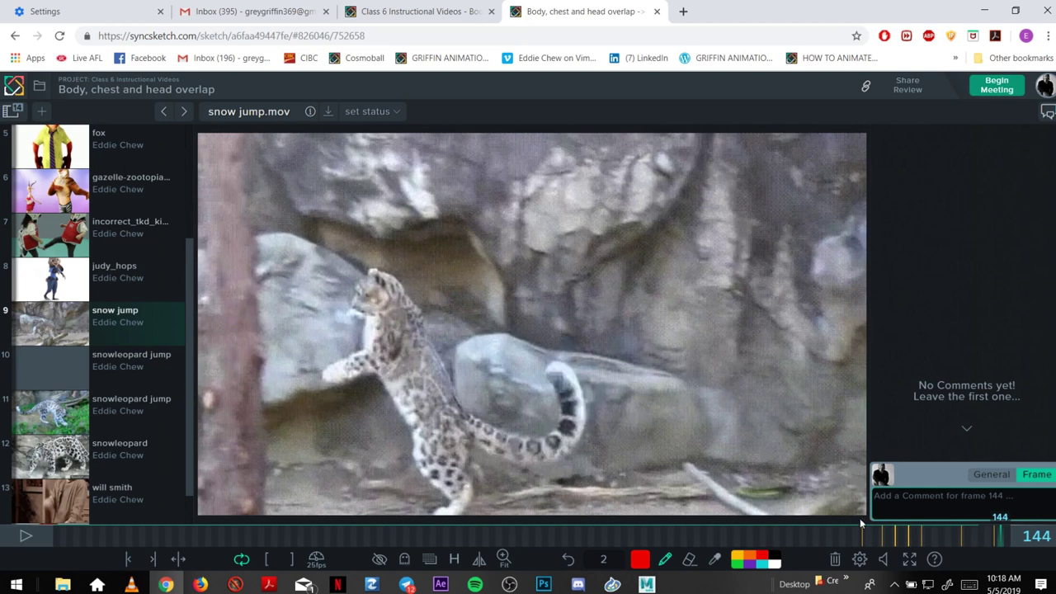
pyautogui.moveTo(860, 528); pyautogui.dragTo(1021, 547)
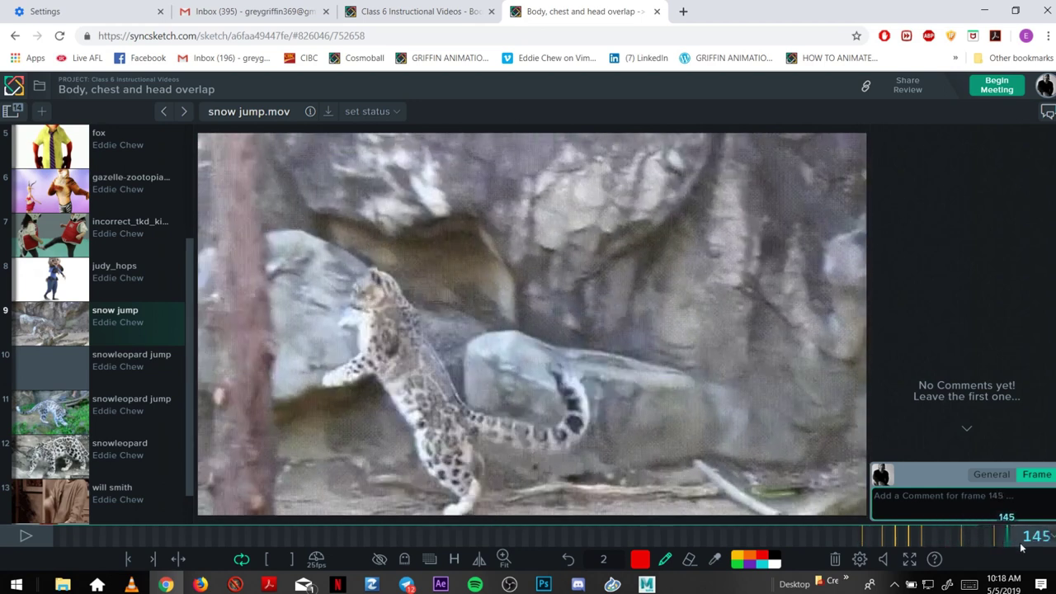
# - Open the snowleopard jump clip, play it, and find the crouch before the jump at frame 193
pyautogui.click(63, 417)
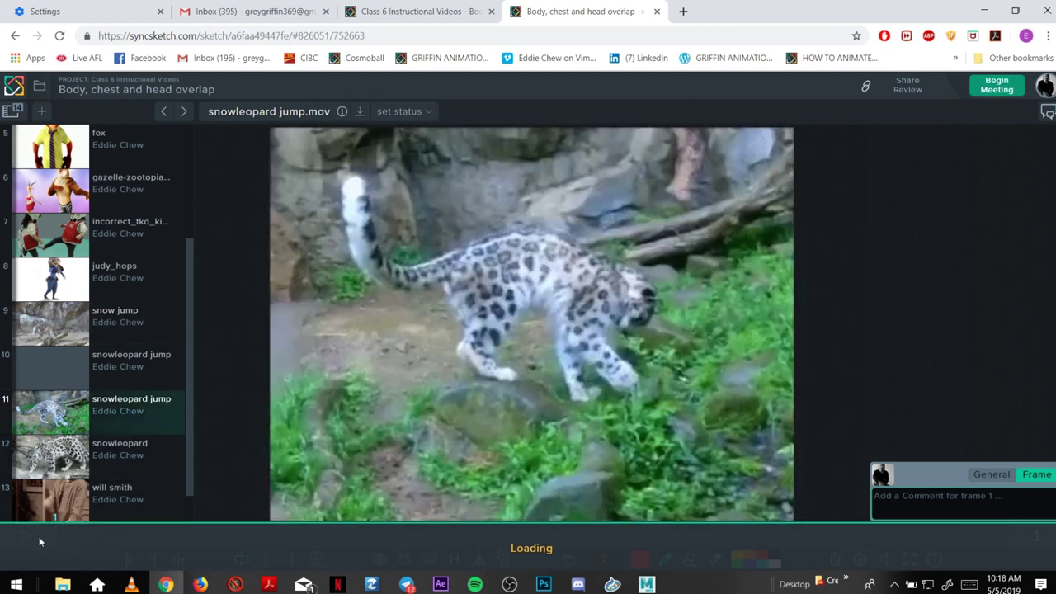
pyautogui.click(31, 536)
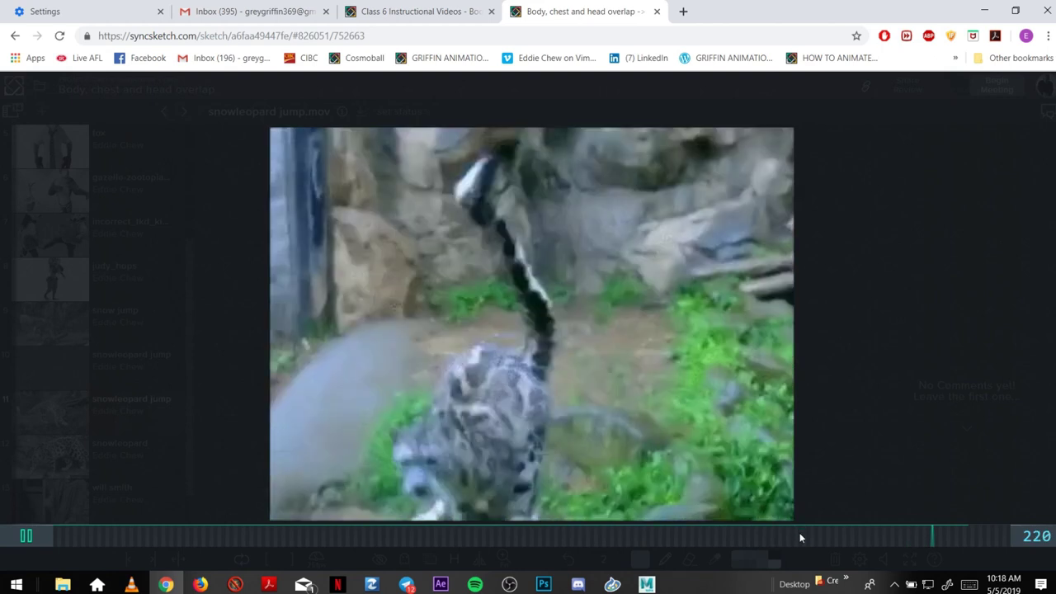
pyautogui.moveTo(800, 537)
pyautogui.mouseDown()
pyautogui.moveTo(719, 538)
pyautogui.moveTo(853, 538)
pyautogui.moveTo(788, 532)
pyautogui.moveTo(803, 535)
pyautogui.mouseUp()
pyautogui.press('Right')
pyautogui.press('Right')
pyautogui.press('Right')
pyautogui.press('Right')
pyautogui.press('Right')
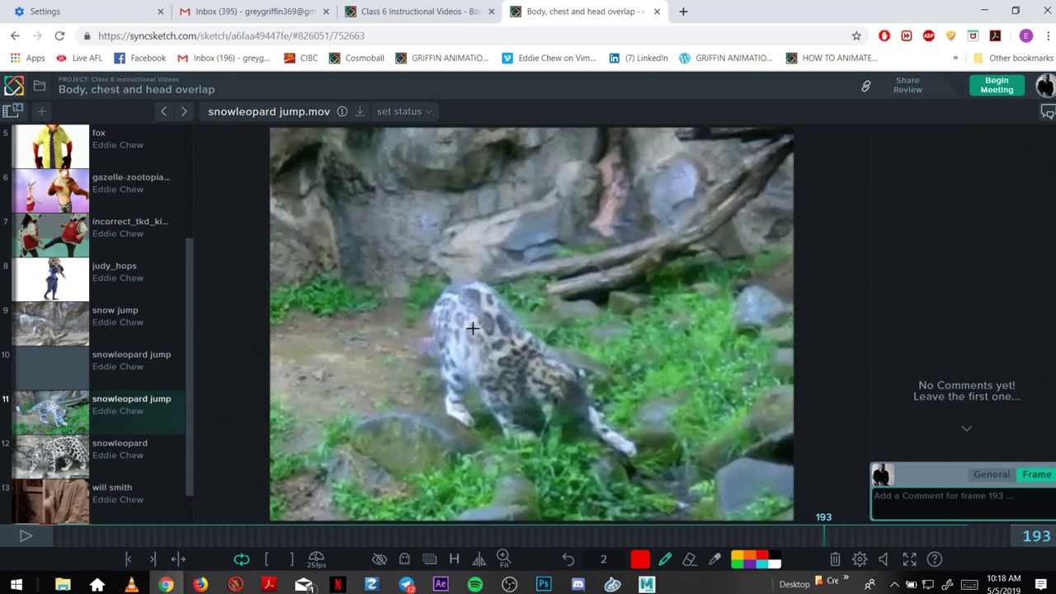
# - Go back five frames from frame 193 and mark the leopard's hips and front body in red
pyautogui.press('Left')
pyautogui.press('Left')
pyautogui.press('Left')
pyautogui.press('Left')
pyautogui.press('Left')
pyautogui.moveTo(466, 309)
pyautogui.mouseDown()
pyautogui.moveTo(441, 349)
pyautogui.moveTo(453, 357)
pyautogui.moveTo(472, 302)
pyautogui.mouseUp()
pyautogui.moveTo(545, 350)
pyautogui.mouseDown()
pyautogui.moveTo(548, 401)
pyautogui.moveTo(558, 381)
pyautogui.moveTo(581, 423)
pyautogui.moveTo(602, 408)
pyautogui.moveTo(587, 376)
pyautogui.moveTo(598, 419)
pyautogui.mouseUp()
# - Return to frame 193 and draw red strokes from the leopard's front leg towards the chest and over the back
pyautogui.press('Right')
pyautogui.press('Right')
pyautogui.press('Right')
pyautogui.press('Right')
pyautogui.press('Right')
pyautogui.moveTo(608, 385)
pyautogui.mouseDown()
pyautogui.moveTo(522, 363)
pyautogui.moveTo(541, 363)
pyautogui.mouseUp()
pyautogui.moveTo(483, 288)
pyautogui.mouseDown()
pyautogui.moveTo(446, 288)
pyautogui.moveTo(454, 340)
pyautogui.moveTo(497, 326)
pyautogui.moveTo(521, 373)
pyautogui.mouseUp()
# - Advance to frame 196, circle the leopard's hips and draw an upward arrow beside them
pyautogui.press('Right')
pyautogui.press('Right')
pyautogui.press('Right')
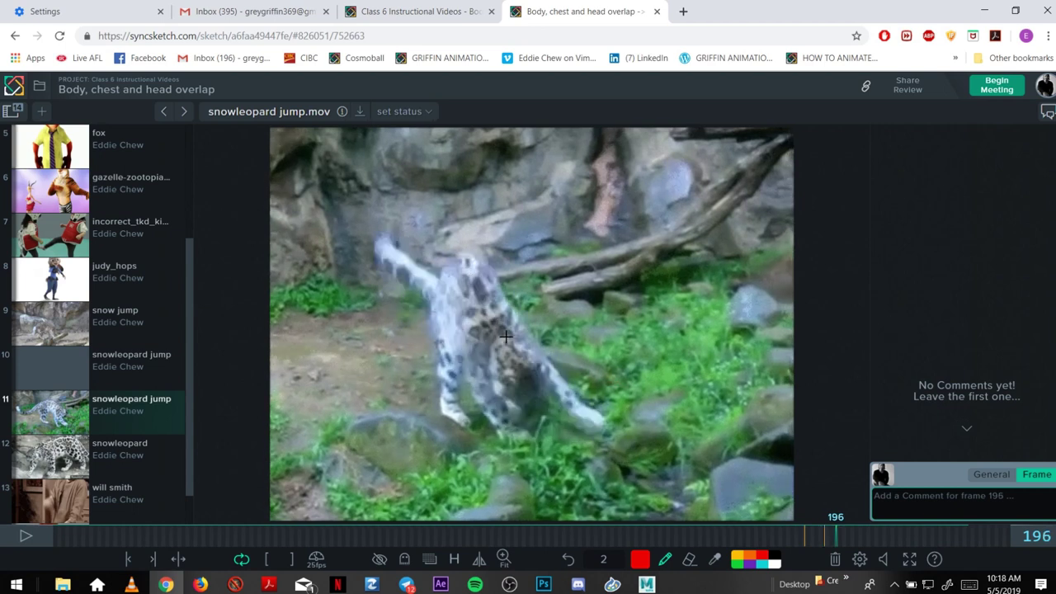
pyautogui.moveTo(457, 310)
pyautogui.mouseDown()
pyautogui.moveTo(443, 317)
pyautogui.moveTo(450, 292)
pyautogui.moveTo(445, 307)
pyautogui.moveTo(466, 297)
pyautogui.mouseUp()
pyautogui.moveTo(422, 347); pyautogui.dragTo(433, 324)
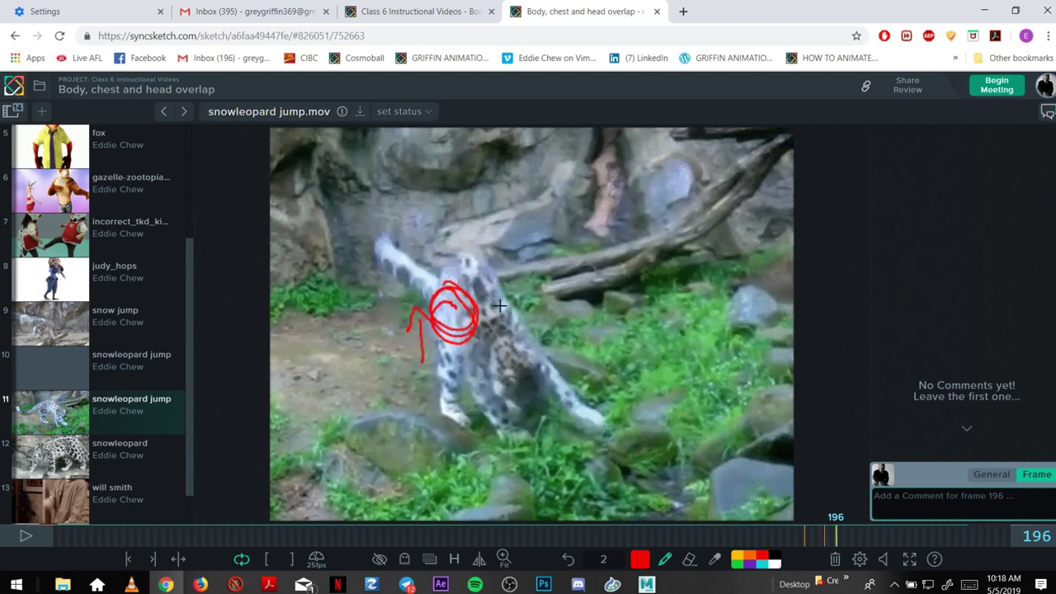
# - On frame 196, arc over the leopard's back, circle the mid-body and lower chest, and add arrows towards the chest
pyautogui.moveTo(500, 306)
pyautogui.mouseDown()
pyautogui.moveTo(509, 315)
pyautogui.moveTo(495, 350)
pyautogui.moveTo(482, 268)
pyautogui.moveTo(454, 266)
pyautogui.moveTo(499, 276)
pyautogui.mouseUp()
pyautogui.moveTo(513, 342)
pyautogui.mouseDown()
pyautogui.moveTo(499, 378)
pyautogui.moveTo(511, 353)
pyautogui.mouseUp()
pyautogui.moveTo(589, 378)
pyautogui.mouseDown()
pyautogui.moveTo(538, 382)
pyautogui.moveTo(489, 351)
pyautogui.moveTo(556, 382)
pyautogui.moveTo(481, 339)
pyautogui.moveTo(579, 392)
pyautogui.mouseUp()
pyautogui.moveTo(551, 439)
pyautogui.mouseDown()
pyautogui.moveTo(507, 431)
pyautogui.moveTo(496, 404)
pyautogui.mouseUp()
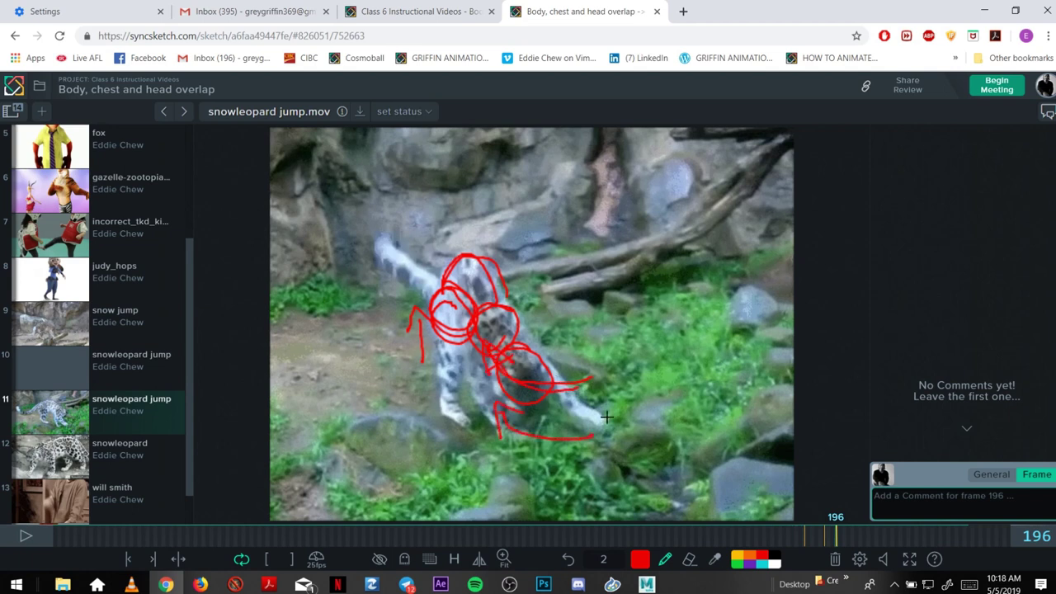
pyautogui.moveTo(611, 422); pyautogui.dragTo(566, 406)
# - Step back and forth between frames 196 and 199 to compare how the leopard's chest and hips lift
pyautogui.press('Right')
pyautogui.press('Right')
pyautogui.press('Right')
pyautogui.press('Right')
pyautogui.press('Right')
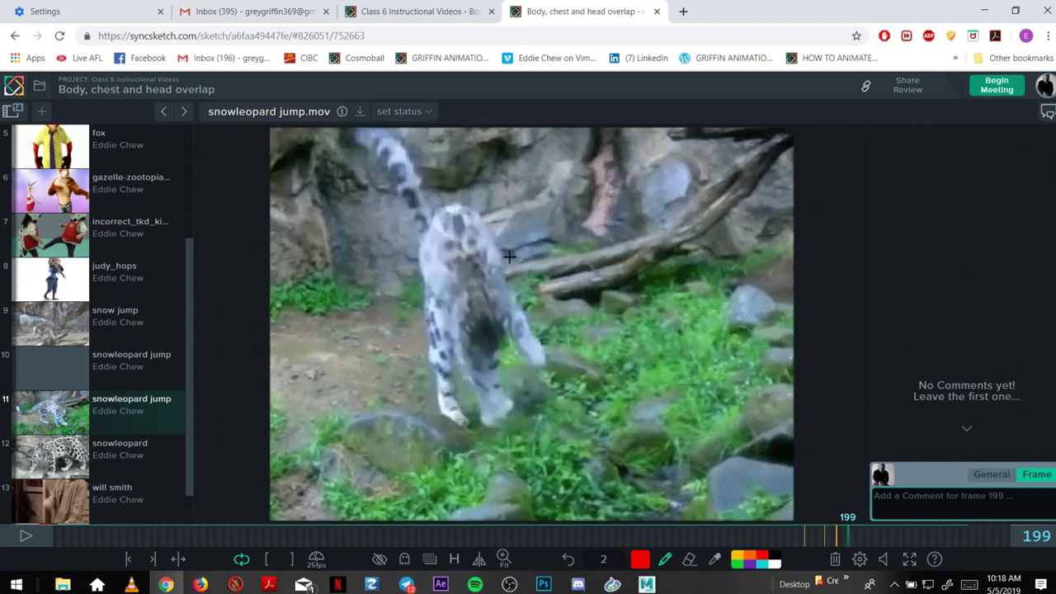
pyautogui.press('Left')
pyautogui.press('Left')
pyautogui.press('Left')
pyautogui.press('Left')
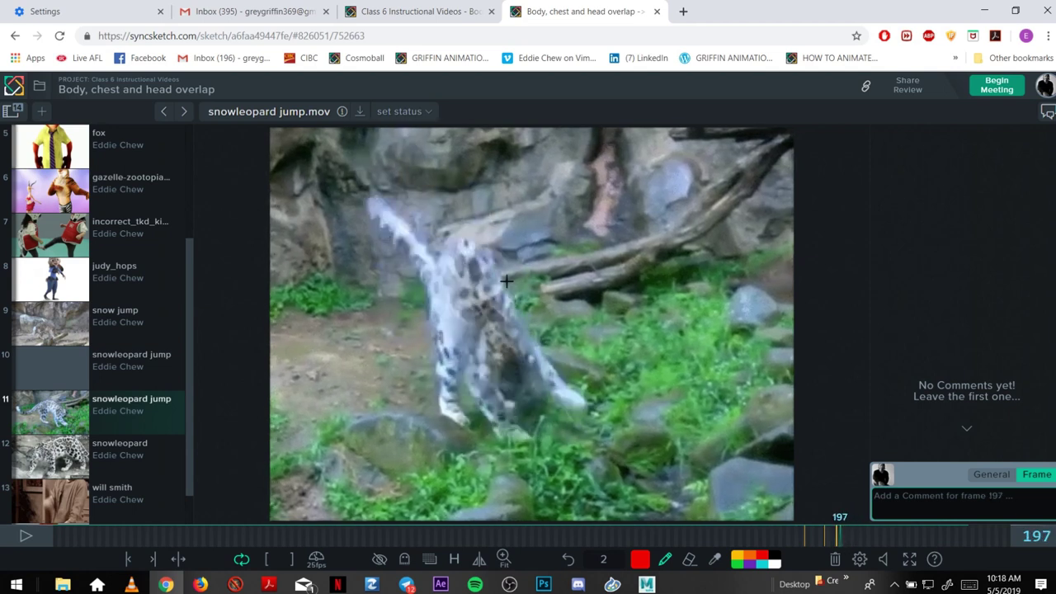
# - On frame 199, circle the leopard's head, arc over the back, and draw arrows leading up through the body and hind leg
pyautogui.press('Right')
pyautogui.press('Right')
pyautogui.moveTo(556, 297); pyautogui.dragTo(499, 250)
pyautogui.moveTo(457, 372); pyautogui.dragTo(425, 350)
pyautogui.moveTo(424, 254)
pyautogui.mouseDown()
pyautogui.moveTo(449, 215)
pyautogui.moveTo(493, 259)
pyautogui.moveTo(450, 306)
pyautogui.moveTo(505, 323)
pyautogui.moveTo(503, 293)
pyautogui.moveTo(487, 320)
pyautogui.moveTo(455, 262)
pyautogui.mouseUp()
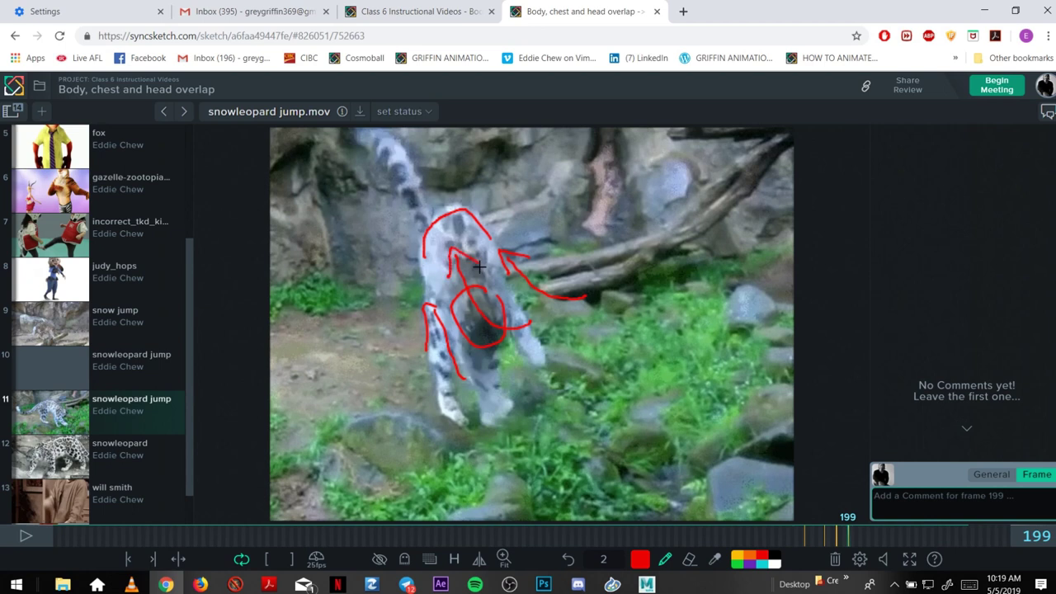
# - Step on past frame 205 and scrub back through the jump to review the leopard's turn and landing
pyautogui.press('Right')
pyautogui.press('Right')
pyautogui.press('Right')
pyautogui.press('Right')
pyautogui.press('Right')
pyautogui.press('Right')
pyautogui.press('Right')
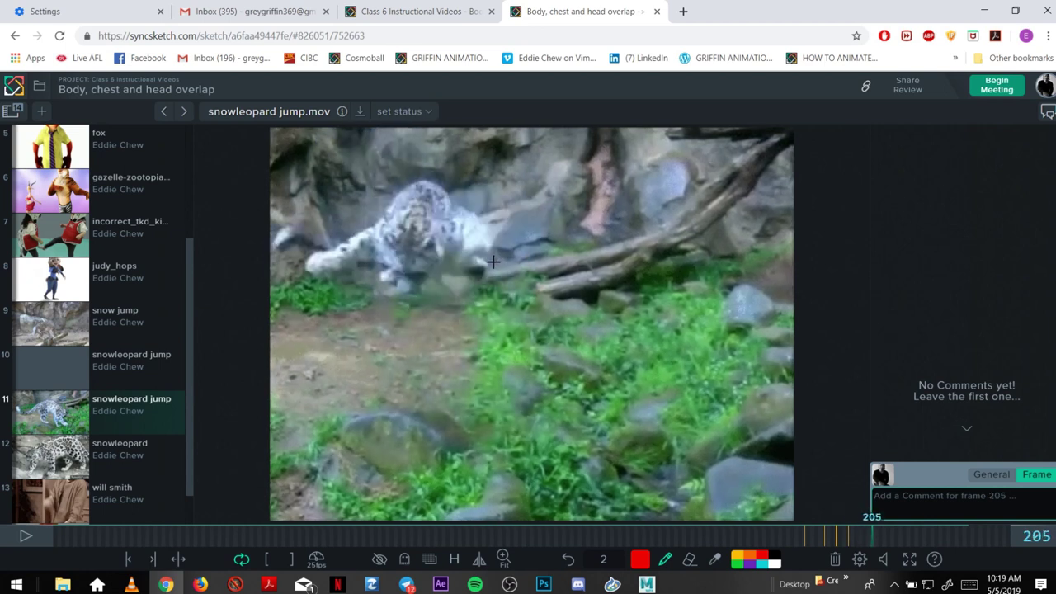
pyautogui.press('Right')
pyautogui.moveTo(814, 534); pyautogui.dragTo(851, 522)
# - Open the snowleopard clip, scrub through the walk, and stop at frame 27
pyautogui.click(51, 444)
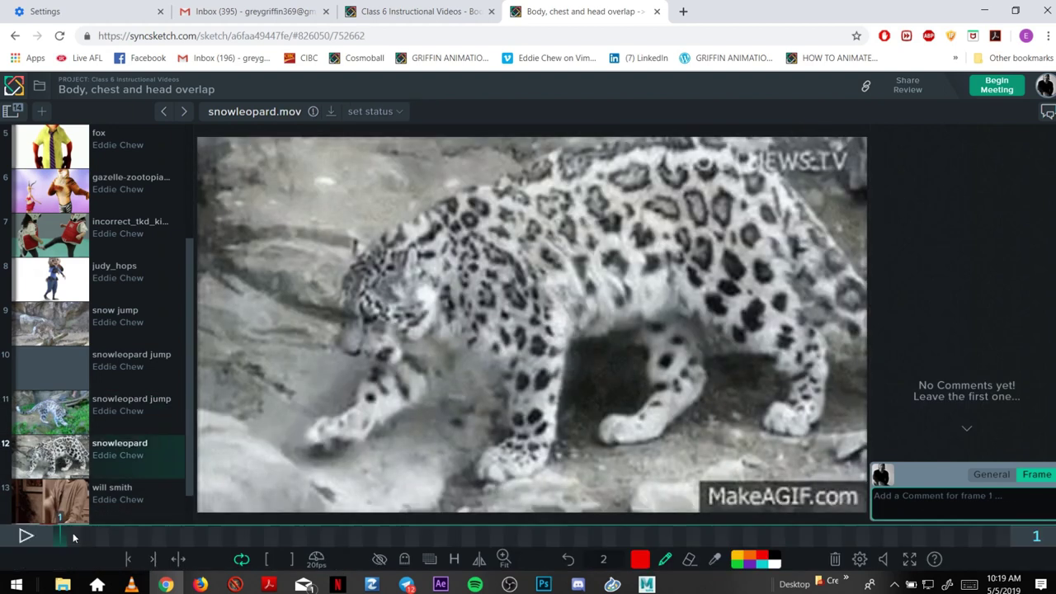
pyautogui.moveTo(72, 532); pyautogui.dragTo(374, 494)
pyautogui.press('Right')
pyautogui.press('Right')
pyautogui.press('Right')
pyautogui.press('Right')
pyautogui.press('Right')
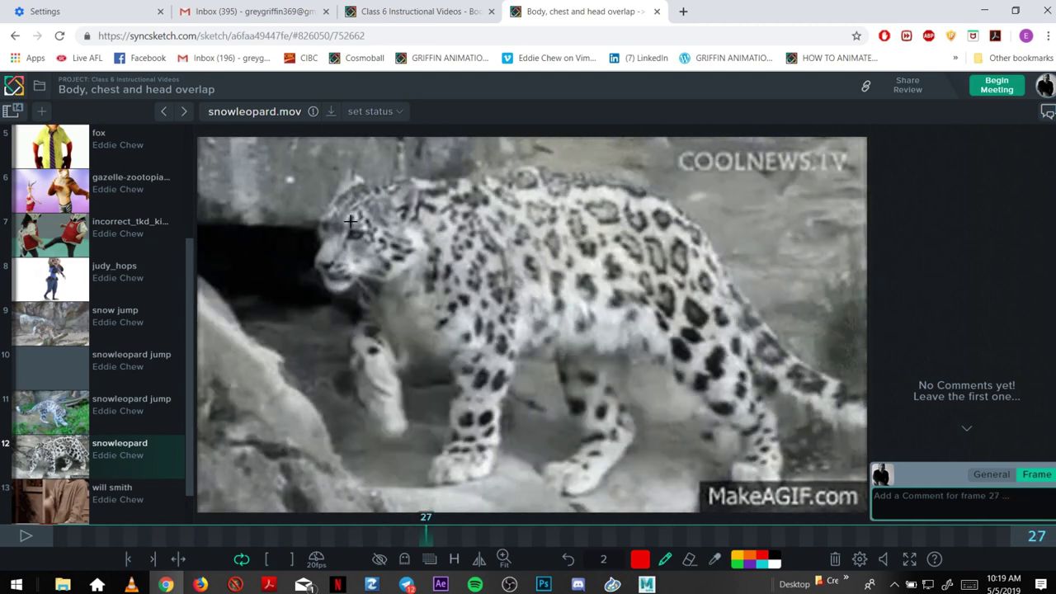
# - On frame 27, circle the leopard's head, chest and hips, and draw arrows towards the hips and chest
pyautogui.moveTo(367, 192)
pyautogui.mouseDown()
pyautogui.moveTo(318, 216)
pyautogui.moveTo(346, 262)
pyautogui.moveTo(402, 221)
pyautogui.moveTo(363, 188)
pyautogui.moveTo(444, 185)
pyautogui.moveTo(514, 255)
pyautogui.moveTo(513, 314)
pyautogui.moveTo(404, 321)
pyautogui.mouseUp()
pyautogui.press('Left')
pyautogui.press('Right')
pyautogui.moveTo(670, 204)
pyautogui.mouseDown()
pyautogui.moveTo(630, 206)
pyautogui.moveTo(599, 239)
pyautogui.moveTo(664, 331)
pyautogui.moveTo(696, 248)
pyautogui.moveTo(663, 209)
pyautogui.moveTo(628, 254)
pyautogui.mouseUp()
pyautogui.moveTo(591, 161)
pyautogui.mouseDown()
pyautogui.moveTo(614, 198)
pyautogui.moveTo(631, 188)
pyautogui.mouseUp()
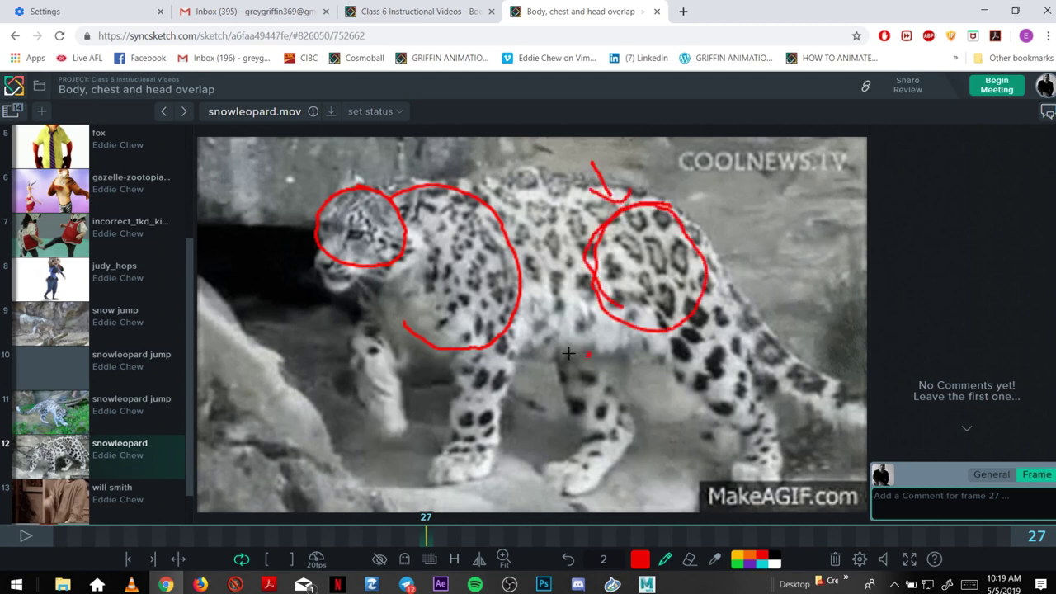
pyautogui.moveTo(568, 353)
pyautogui.mouseDown()
pyautogui.moveTo(516, 338)
pyautogui.moveTo(527, 355)
pyautogui.mouseUp()
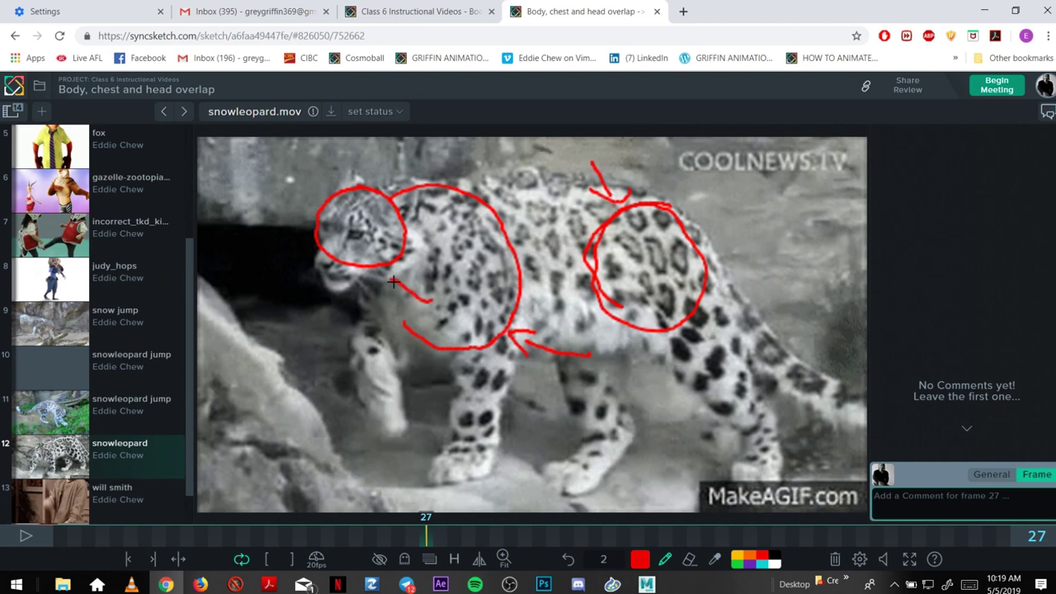
# - On frame 35, circle the leopard's head, chest and hips, and draw arrows from the hips and tail towards the chest
pyautogui.press('Right')
pyautogui.press('Right')
pyautogui.press('Right')
pyautogui.press('Right')
pyautogui.press('Right')
pyautogui.press('Right')
pyautogui.press('Right')
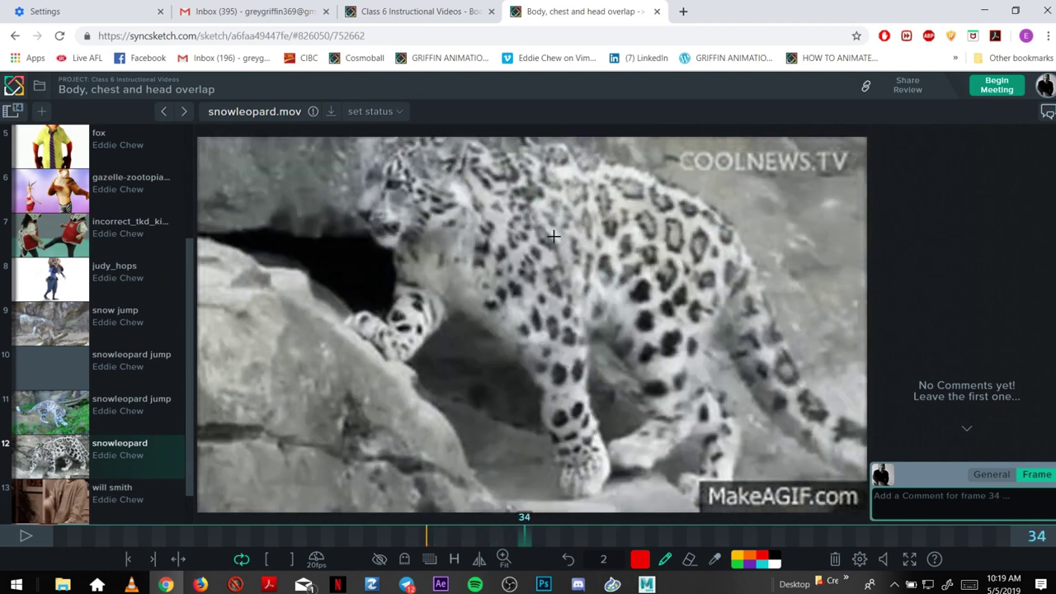
pyautogui.press('Right')
pyautogui.moveTo(495, 161)
pyautogui.mouseDown()
pyautogui.moveTo(455, 167)
pyautogui.moveTo(556, 282)
pyautogui.moveTo(513, 175)
pyautogui.mouseUp()
pyautogui.moveTo(396, 147); pyautogui.dragTo(464, 165)
pyautogui.moveTo(620, 302)
pyautogui.mouseDown()
pyautogui.moveTo(519, 252)
pyautogui.moveTo(544, 236)
pyautogui.mouseUp()
pyautogui.moveTo(617, 269)
pyautogui.mouseDown()
pyautogui.moveTo(693, 229)
pyautogui.moveTo(720, 264)
pyautogui.moveTo(652, 239)
pyautogui.mouseUp()
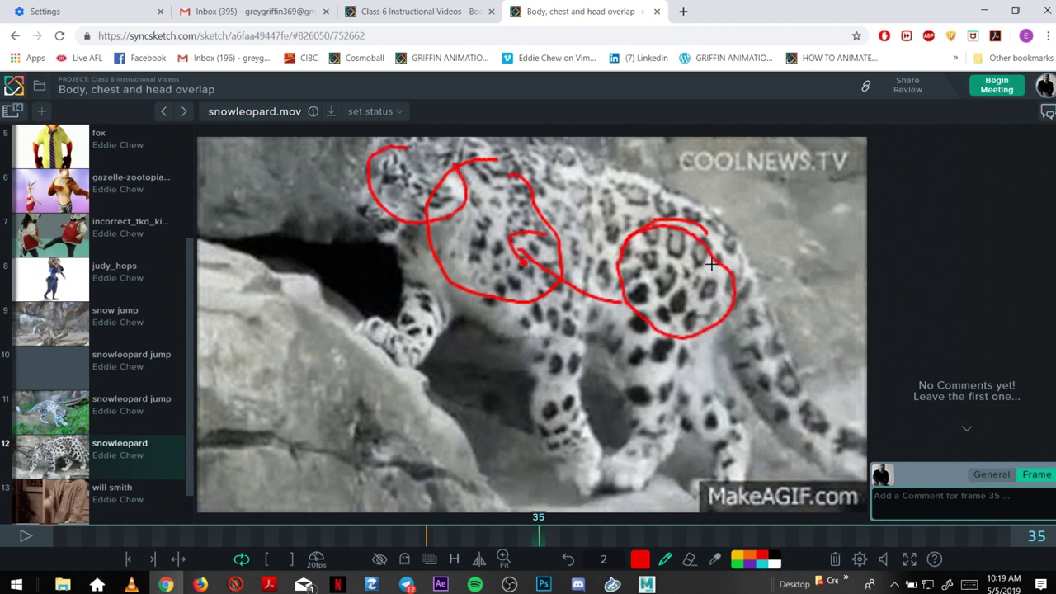
pyautogui.moveTo(821, 316)
pyautogui.mouseDown()
pyautogui.moveTo(746, 306)
pyautogui.moveTo(647, 249)
pyautogui.moveTo(590, 255)
pyautogui.moveTo(599, 265)
pyautogui.mouseUp()
# - On frame 42, mark the leopard's chest and draw strokes from the hips to the chest and from the chest to the head
pyautogui.press('Right')
pyautogui.press('Right')
pyautogui.press('Right')
pyautogui.press('Right')
pyautogui.press('Right')
pyautogui.press('Right')
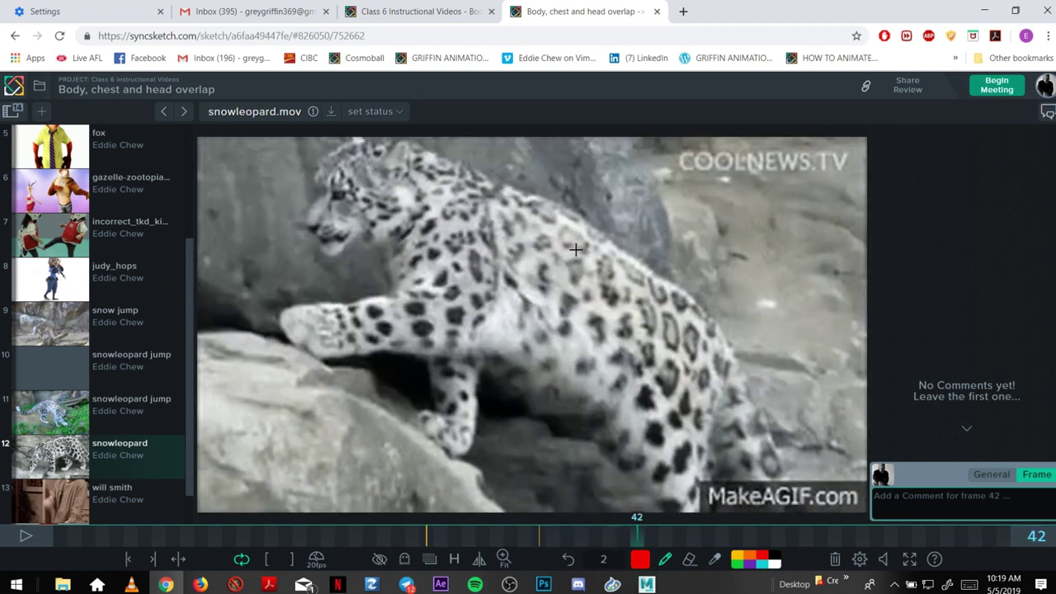
pyautogui.moveTo(568, 265)
pyautogui.mouseDown()
pyautogui.moveTo(487, 240)
pyautogui.moveTo(495, 259)
pyautogui.mouseUp()
pyautogui.moveTo(517, 206)
pyautogui.mouseDown()
pyautogui.moveTo(396, 235)
pyautogui.moveTo(521, 307)
pyautogui.moveTo(466, 219)
pyautogui.moveTo(320, 180)
pyautogui.moveTo(419, 178)
pyautogui.moveTo(381, 154)
pyautogui.mouseUp()
pyautogui.moveTo(682, 308)
pyautogui.mouseDown()
pyautogui.moveTo(608, 308)
pyautogui.moveTo(613, 389)
pyautogui.moveTo(725, 387)
pyautogui.moveTo(642, 348)
pyautogui.moveTo(643, 302)
pyautogui.moveTo(687, 349)
pyautogui.moveTo(597, 256)
pyautogui.moveTo(538, 234)
pyautogui.mouseUp()
# - On frame 49, circle the leopard's chest, draw an arrow from the hips to the chest, and circle the hips
pyautogui.press('Right')
pyautogui.press('Right')
pyautogui.press('Right')
pyautogui.press('Right')
pyautogui.press('Right')
pyautogui.press('Right')
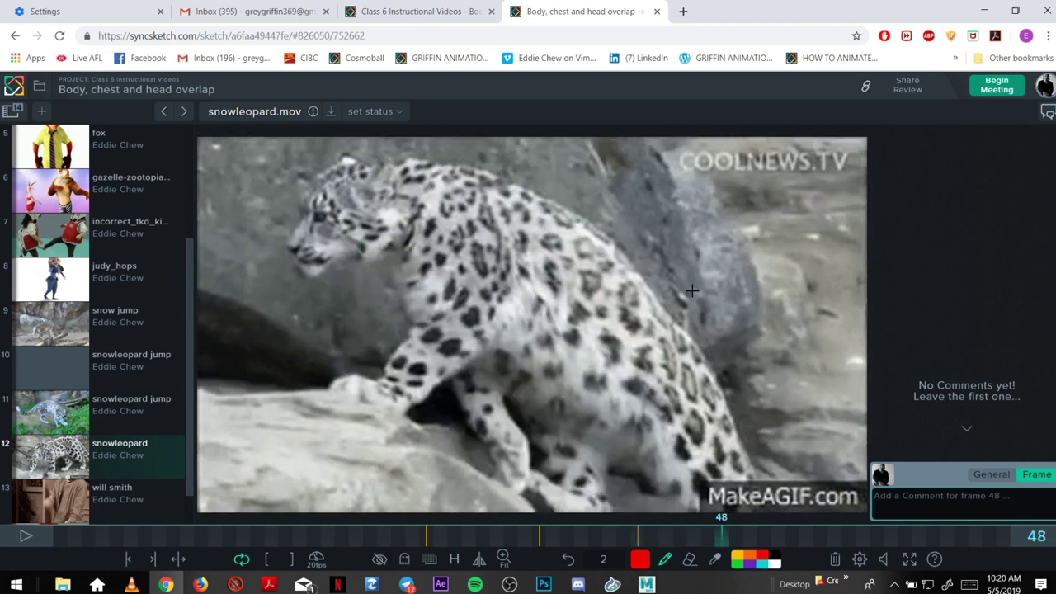
pyautogui.press('Right')
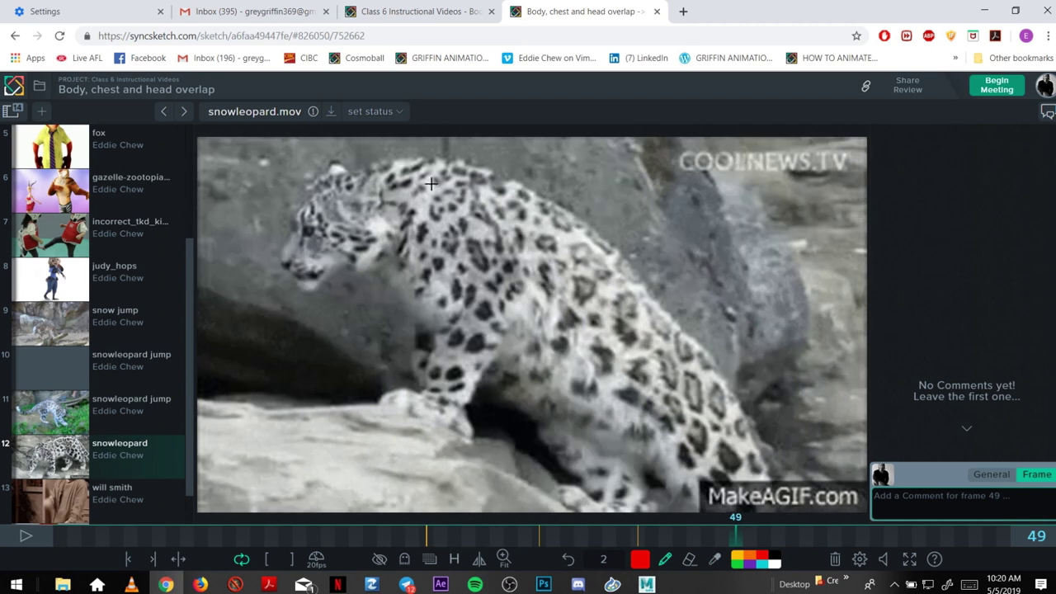
pyautogui.moveTo(429, 184)
pyautogui.mouseDown()
pyautogui.moveTo(564, 227)
pyautogui.moveTo(458, 330)
pyautogui.mouseUp()
pyautogui.moveTo(419, 193); pyautogui.dragTo(459, 327)
pyautogui.moveTo(710, 397)
pyautogui.mouseDown()
pyautogui.moveTo(564, 315)
pyautogui.moveTo(600, 314)
pyautogui.mouseUp()
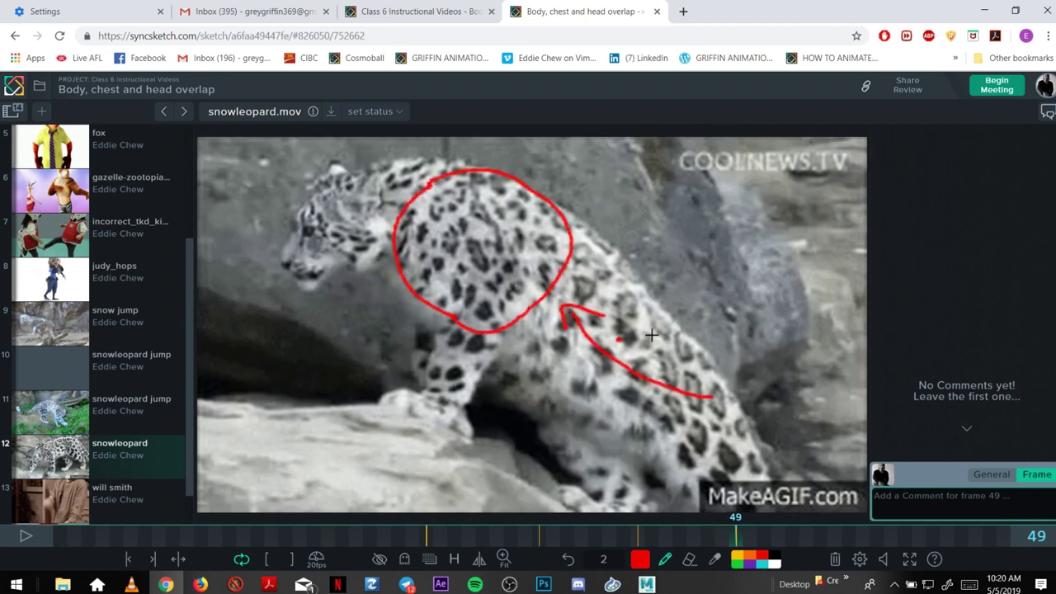
pyautogui.moveTo(672, 335)
pyautogui.mouseDown()
pyautogui.moveTo(699, 444)
pyautogui.moveTo(610, 443)
pyautogui.moveTo(571, 394)
pyautogui.moveTo(584, 361)
pyautogui.mouseUp()
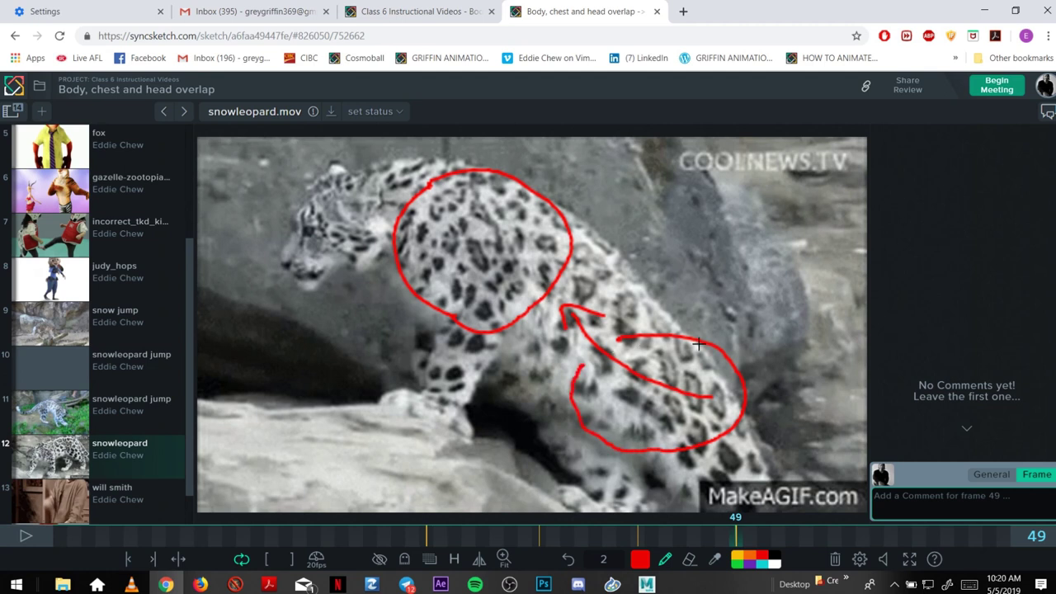
# - On frame 49, add arrows from the hips along the back, from the chest to the head, and up both front legs
pyautogui.moveTo(728, 385)
pyautogui.mouseDown()
pyautogui.moveTo(682, 367)
pyautogui.moveTo(626, 299)
pyautogui.moveTo(548, 251)
pyautogui.moveTo(575, 241)
pyautogui.moveTo(546, 240)
pyautogui.moveTo(532, 279)
pyautogui.mouseUp()
pyautogui.moveTo(431, 208)
pyautogui.mouseDown()
pyautogui.moveTo(363, 188)
pyautogui.moveTo(344, 209)
pyautogui.mouseUp()
pyautogui.moveTo(445, 372)
pyautogui.mouseDown()
pyautogui.moveTo(477, 274)
pyautogui.moveTo(490, 291)
pyautogui.mouseUp()
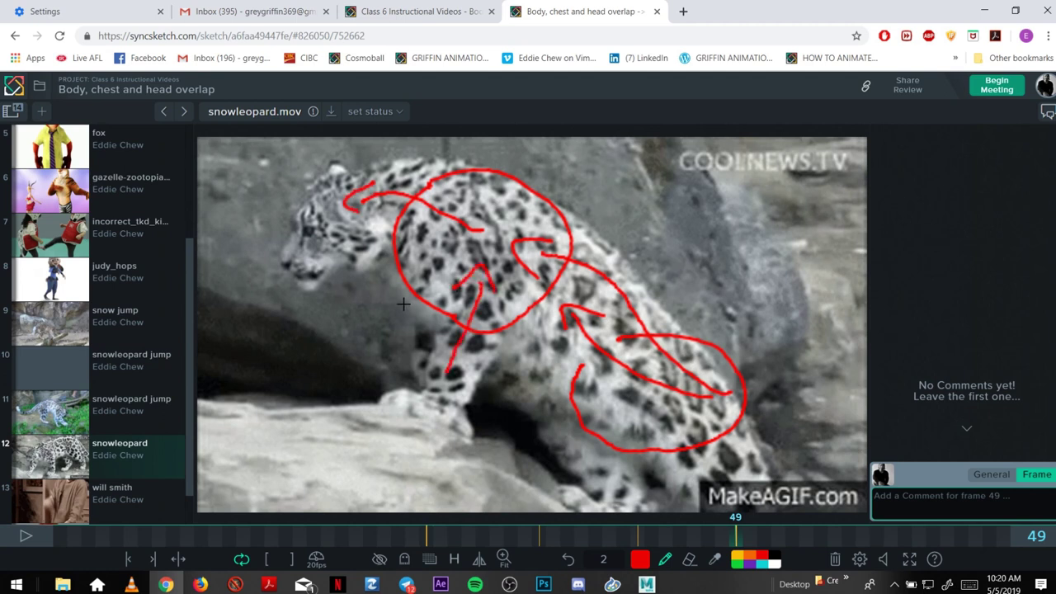
pyautogui.moveTo(406, 324)
pyautogui.mouseDown()
pyautogui.moveTo(433, 272)
pyautogui.moveTo(414, 272)
pyautogui.moveTo(457, 269)
pyautogui.mouseUp()
# - On frame 49, draw arrows down both front legs to the paws, and mark the shoulder with a downward arrow and curve
pyautogui.moveTo(484, 181); pyautogui.dragTo(510, 167)
pyautogui.moveTo(489, 345); pyautogui.dragTo(459, 415)
pyautogui.moveTo(446, 397); pyautogui.dragTo(479, 411)
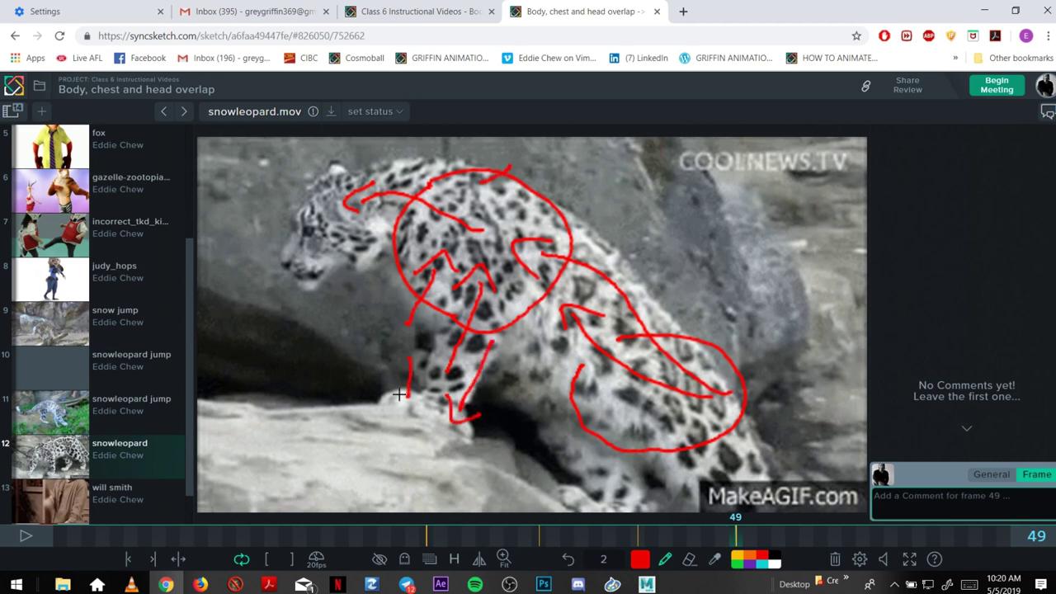
pyautogui.moveTo(409, 408); pyautogui.dragTo(424, 406)
pyautogui.moveTo(527, 155)
pyautogui.mouseDown()
pyautogui.moveTo(488, 209)
pyautogui.moveTo(481, 201)
pyautogui.moveTo(501, 221)
pyautogui.mouseUp()
pyautogui.moveTo(471, 175)
pyautogui.mouseDown()
pyautogui.moveTo(516, 175)
pyautogui.moveTo(528, 239)
pyautogui.mouseUp()
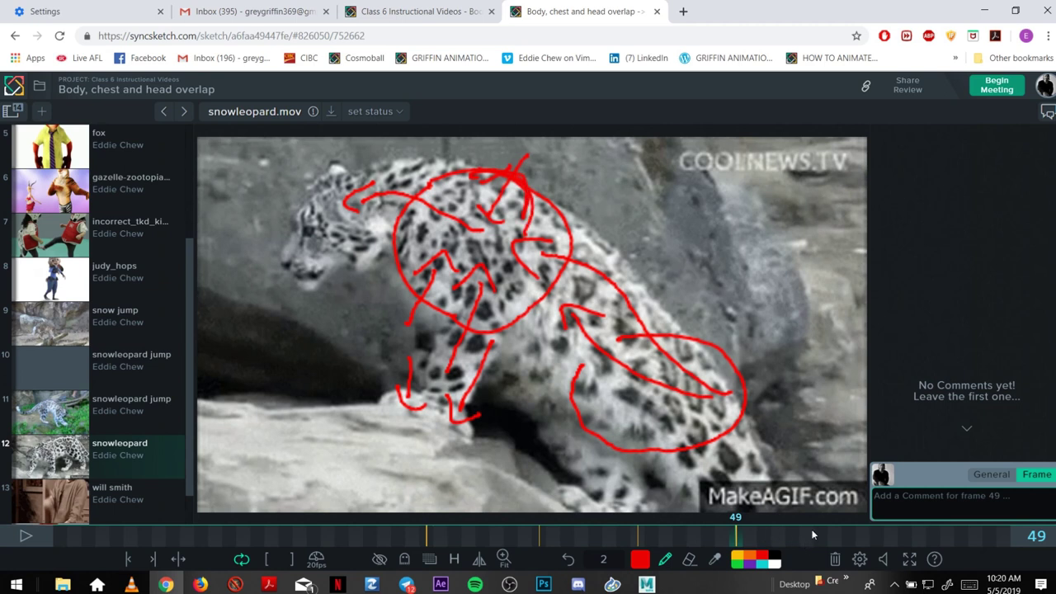
# - Scrub back to frame 38 and draw three red arrows pointing down into the leopard's chest and shoulder
pyautogui.moveTo(820, 534); pyautogui.dragTo(584, 515)
pyautogui.moveTo(608, 162)
pyautogui.mouseDown()
pyautogui.moveTo(516, 219)
pyautogui.moveTo(532, 237)
pyautogui.mouseUp()
pyautogui.moveTo(643, 194)
pyautogui.mouseDown()
pyautogui.moveTo(546, 256)
pyautogui.moveTo(561, 264)
pyautogui.mouseUp()
pyautogui.moveTo(491, 175)
pyautogui.mouseDown()
pyautogui.moveTo(452, 251)
pyautogui.moveTo(477, 268)
pyautogui.mouseUp()
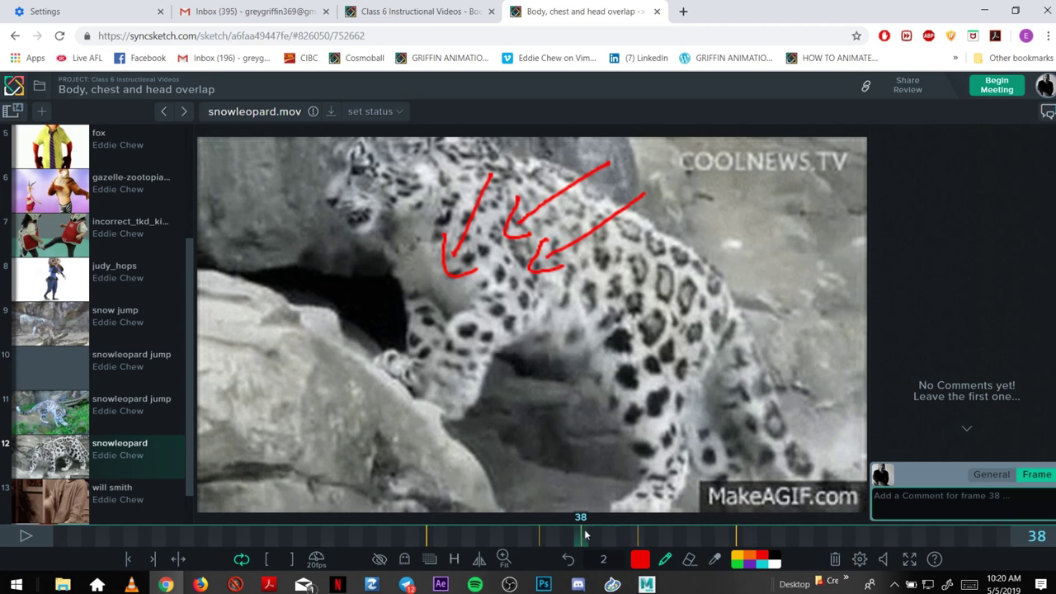
# - On frame 46, draw a red curve over the top of the leopard's shoulder with an upward arrow beneath it
pyautogui.moveTo(586, 534); pyautogui.dragTo(701, 537)
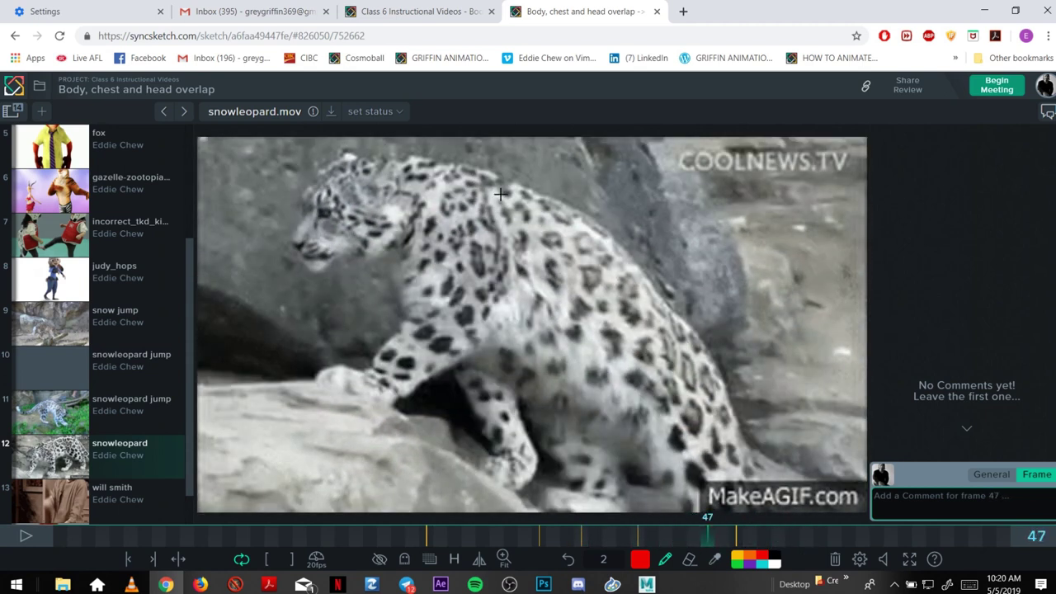
pyautogui.press('Left')
pyautogui.press('Left')
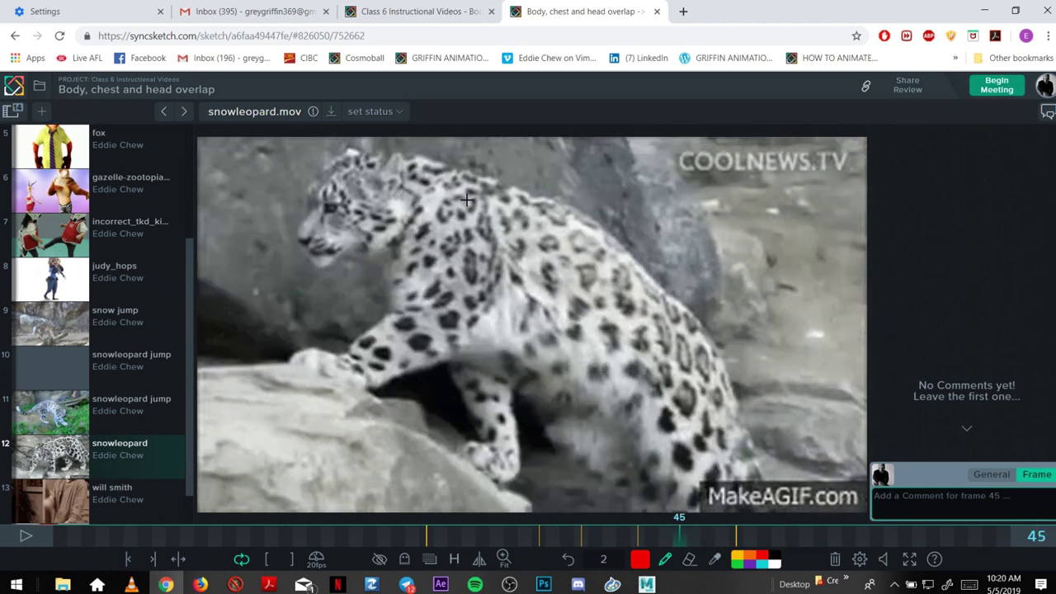
pyautogui.press('Right')
pyautogui.moveTo(430, 173); pyautogui.dragTo(500, 243)
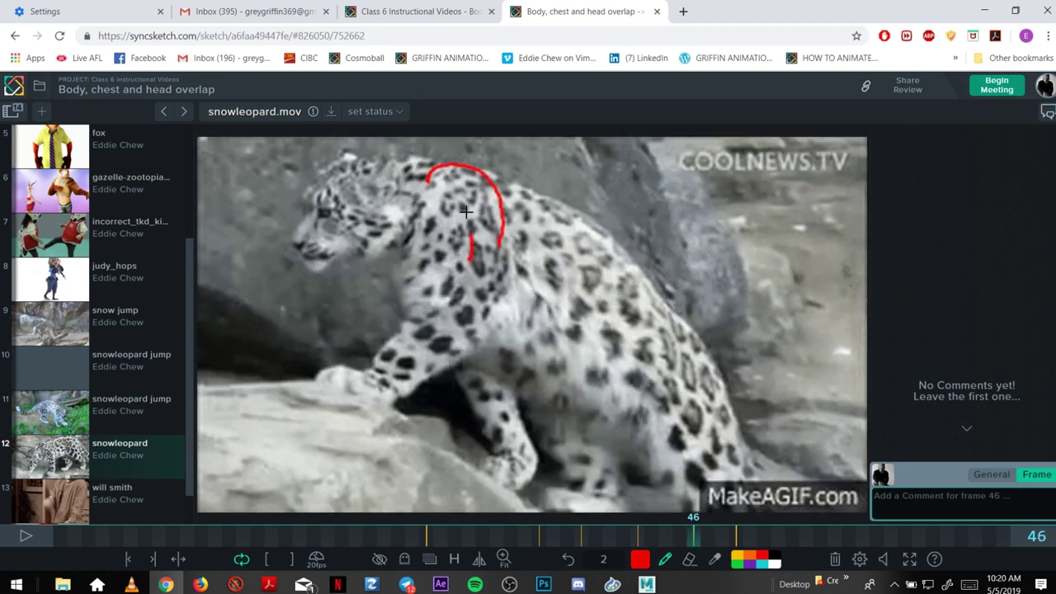
pyautogui.moveTo(465, 211); pyautogui.dragTo(464, 195)
pyautogui.moveTo(453, 223); pyautogui.dragTo(487, 220)
# - On frame 50, trace the raised shoulder with a red curve and draw a long arrow pointing up into it
pyautogui.press('Right')
pyautogui.press('Right')
pyautogui.press('Right')
pyautogui.press('Right')
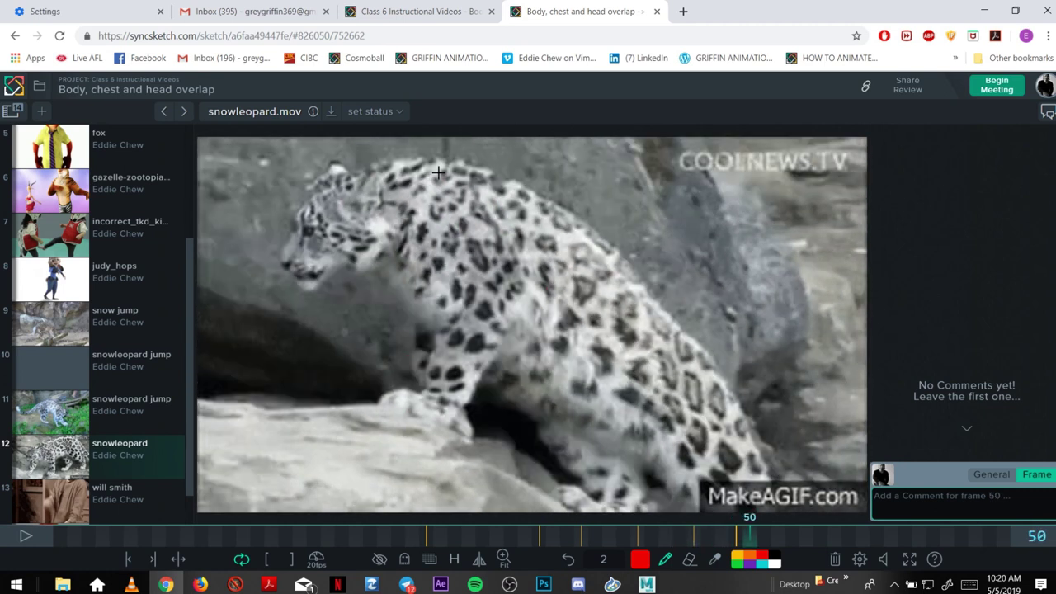
pyautogui.moveTo(430, 180)
pyautogui.mouseDown()
pyautogui.moveTo(468, 165)
pyautogui.moveTo(506, 246)
pyautogui.mouseUp()
pyautogui.moveTo(487, 297); pyautogui.dragTo(469, 205)
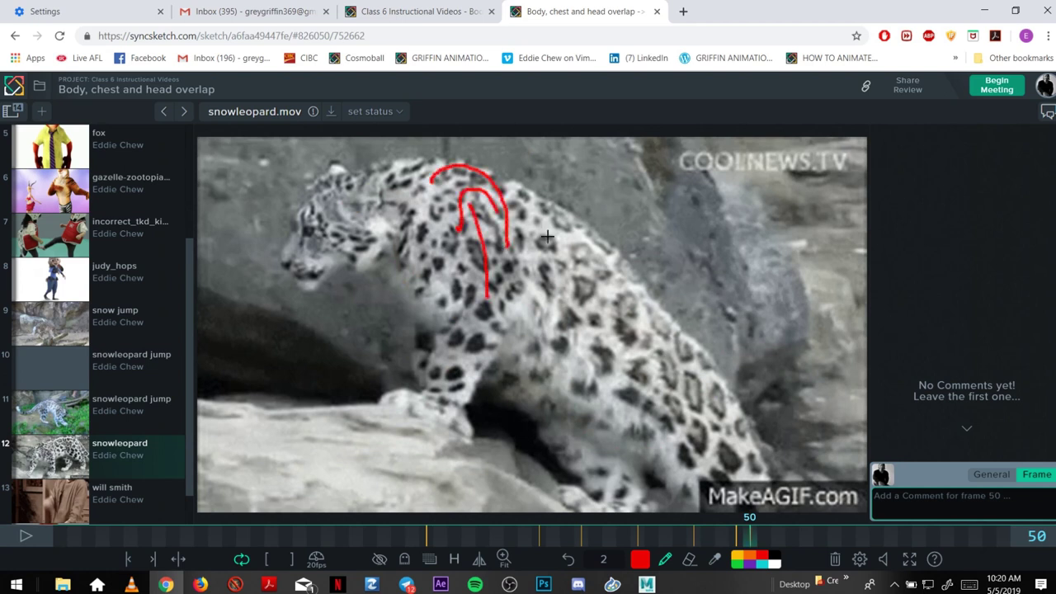